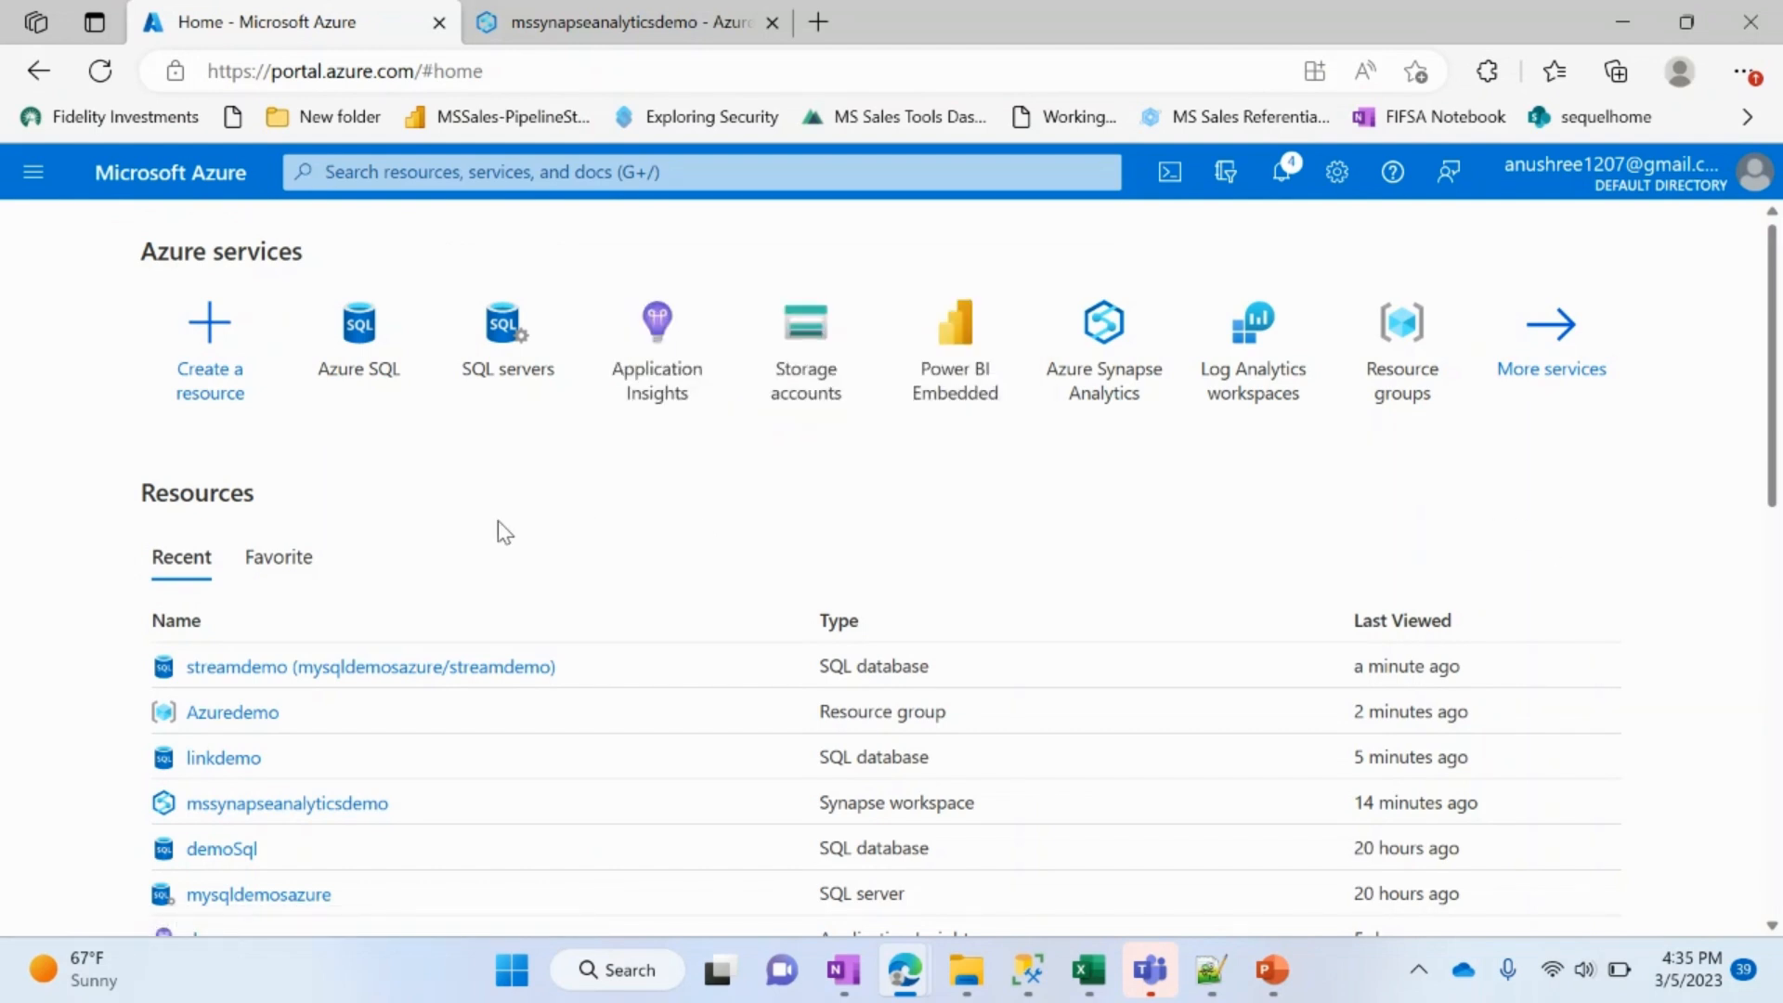
# Step: Start creating a single SQL database from the Azure SQL resources
pyautogui.click(336, 366)
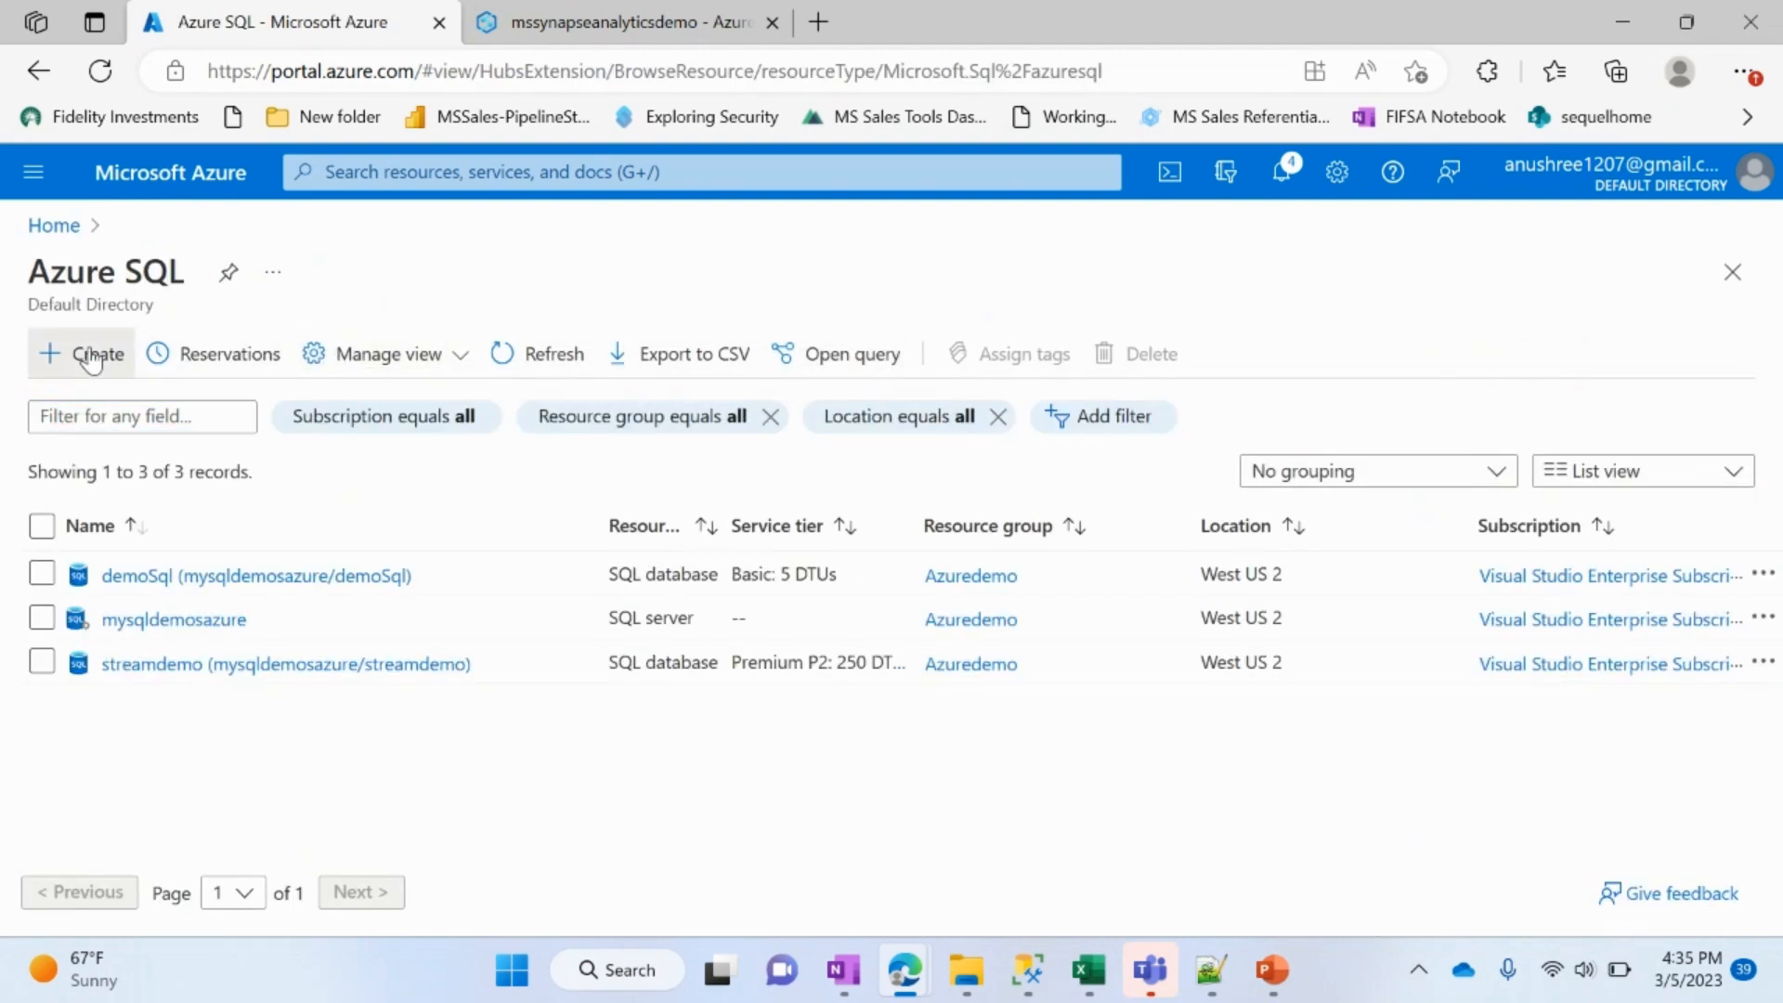
pyautogui.click(91, 364)
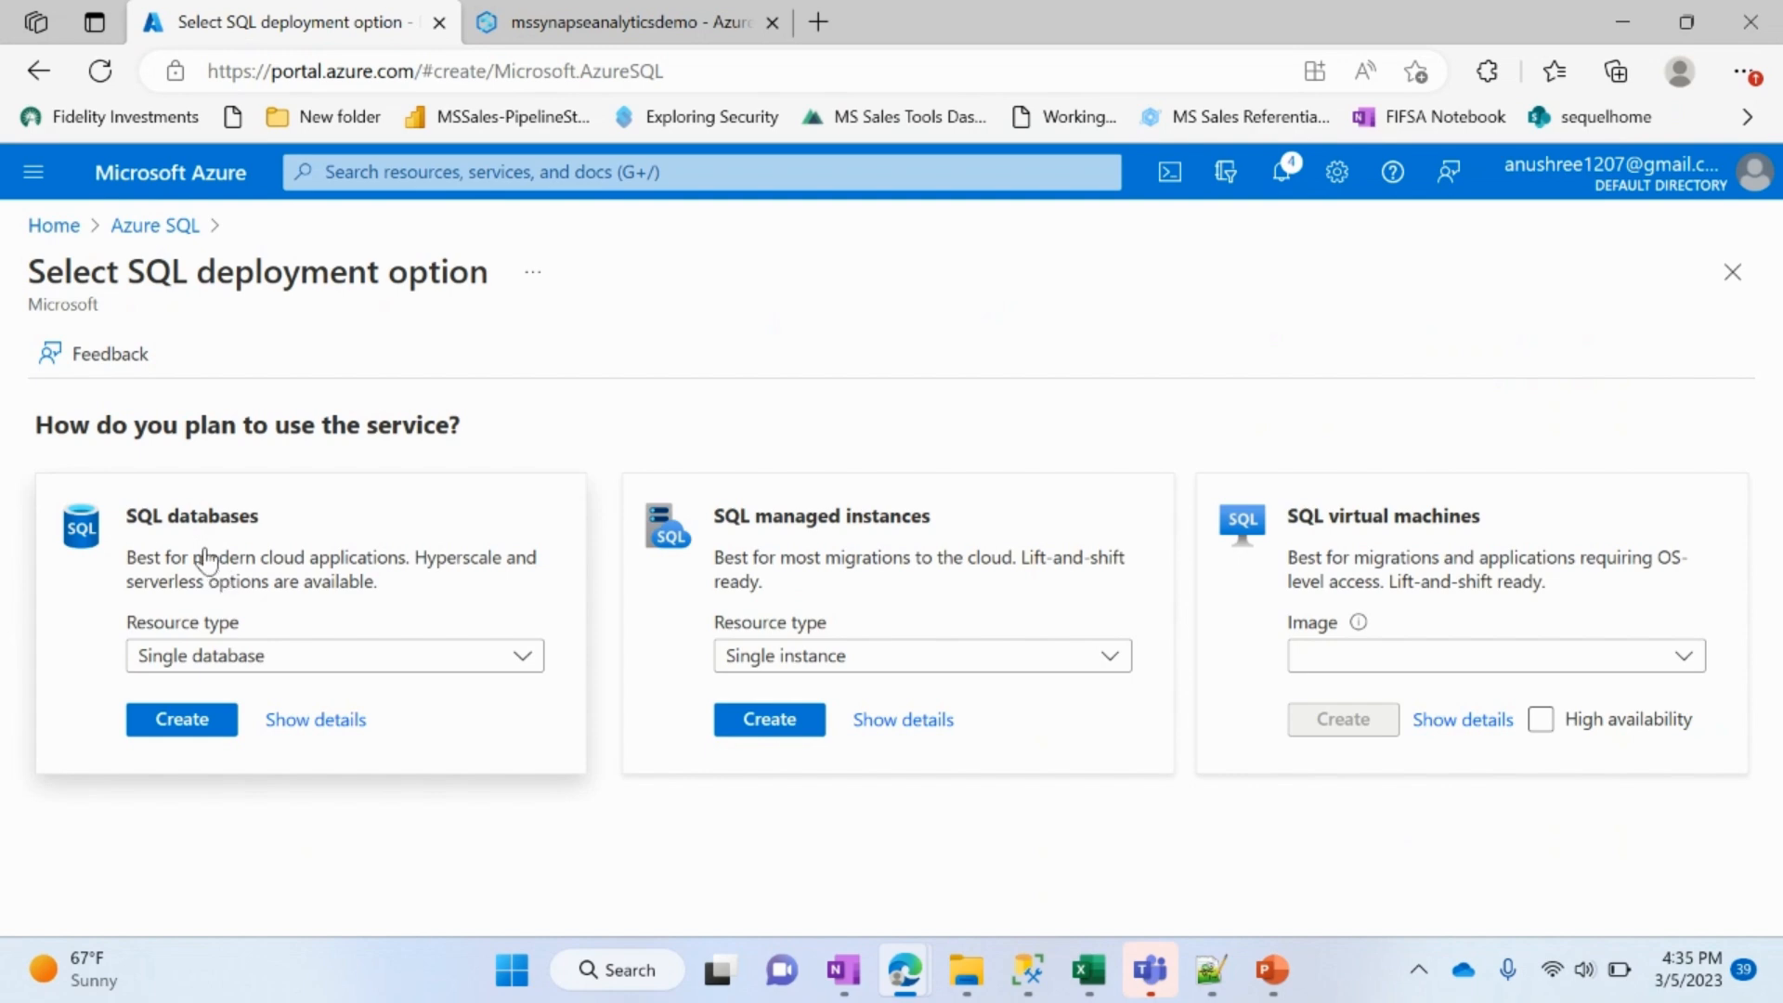
pyautogui.click(211, 733)
# Step: Name the new database streamlinksynapse in the database details
pyautogui.scroll(-4, 776, 722)
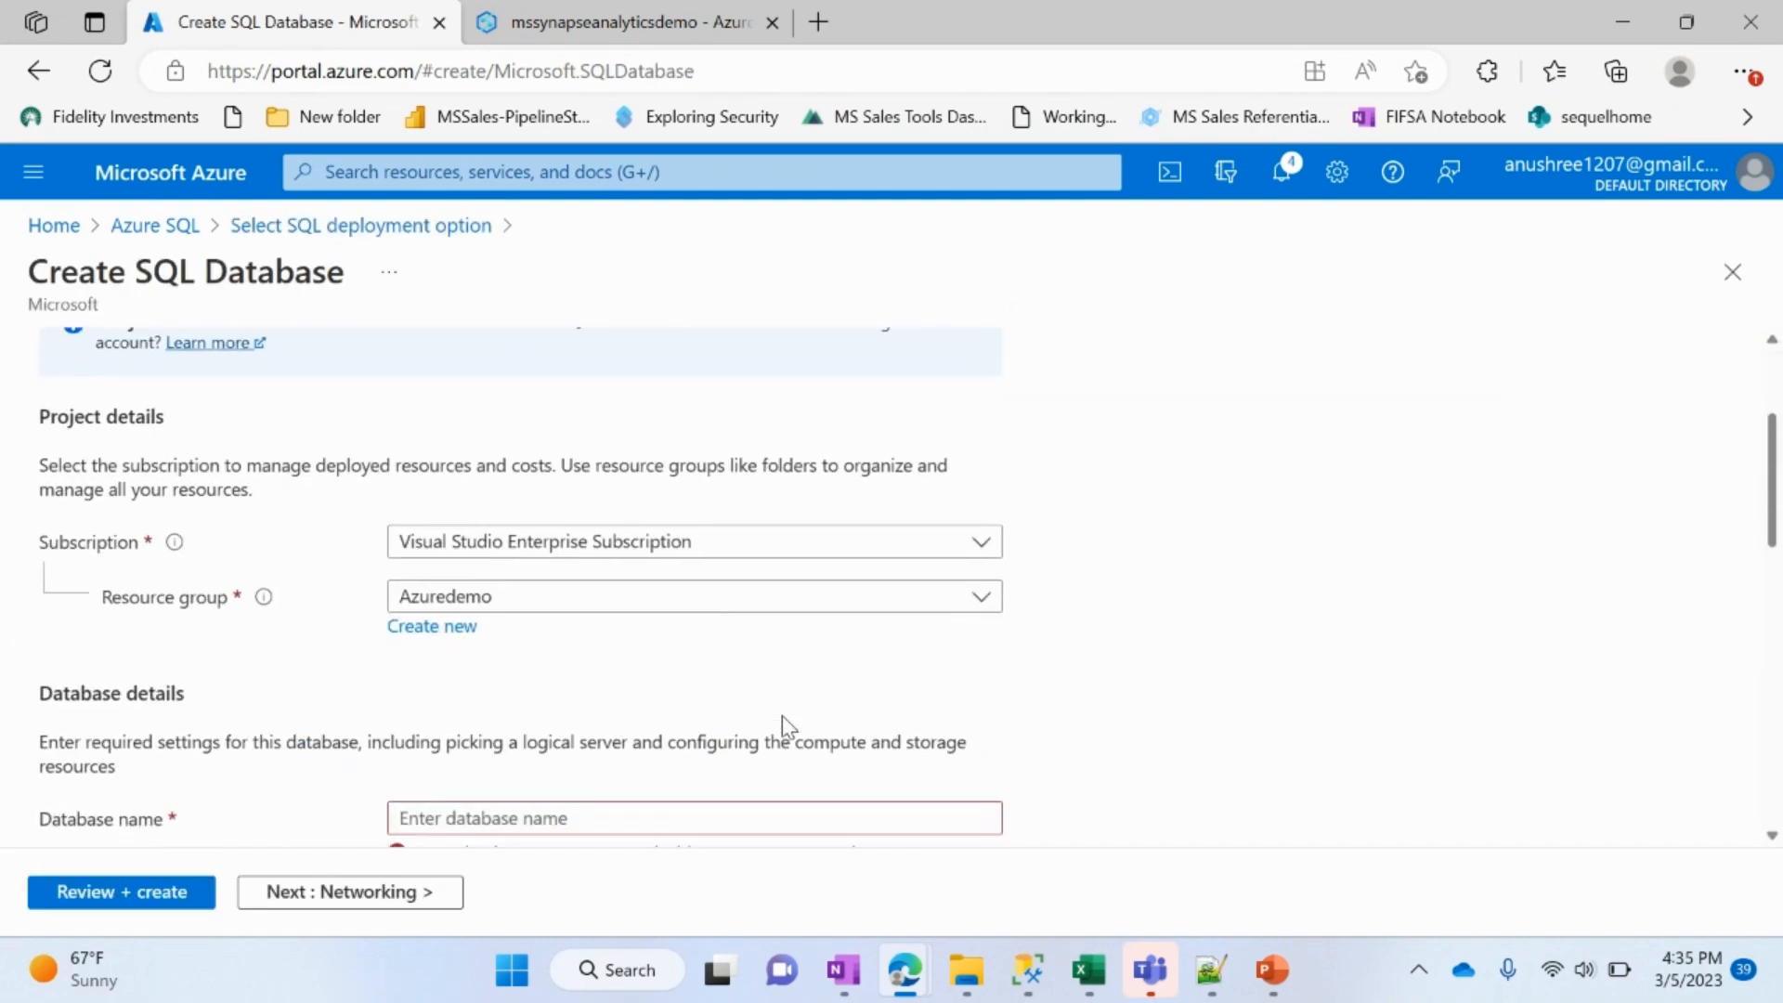
pyautogui.click(784, 665)
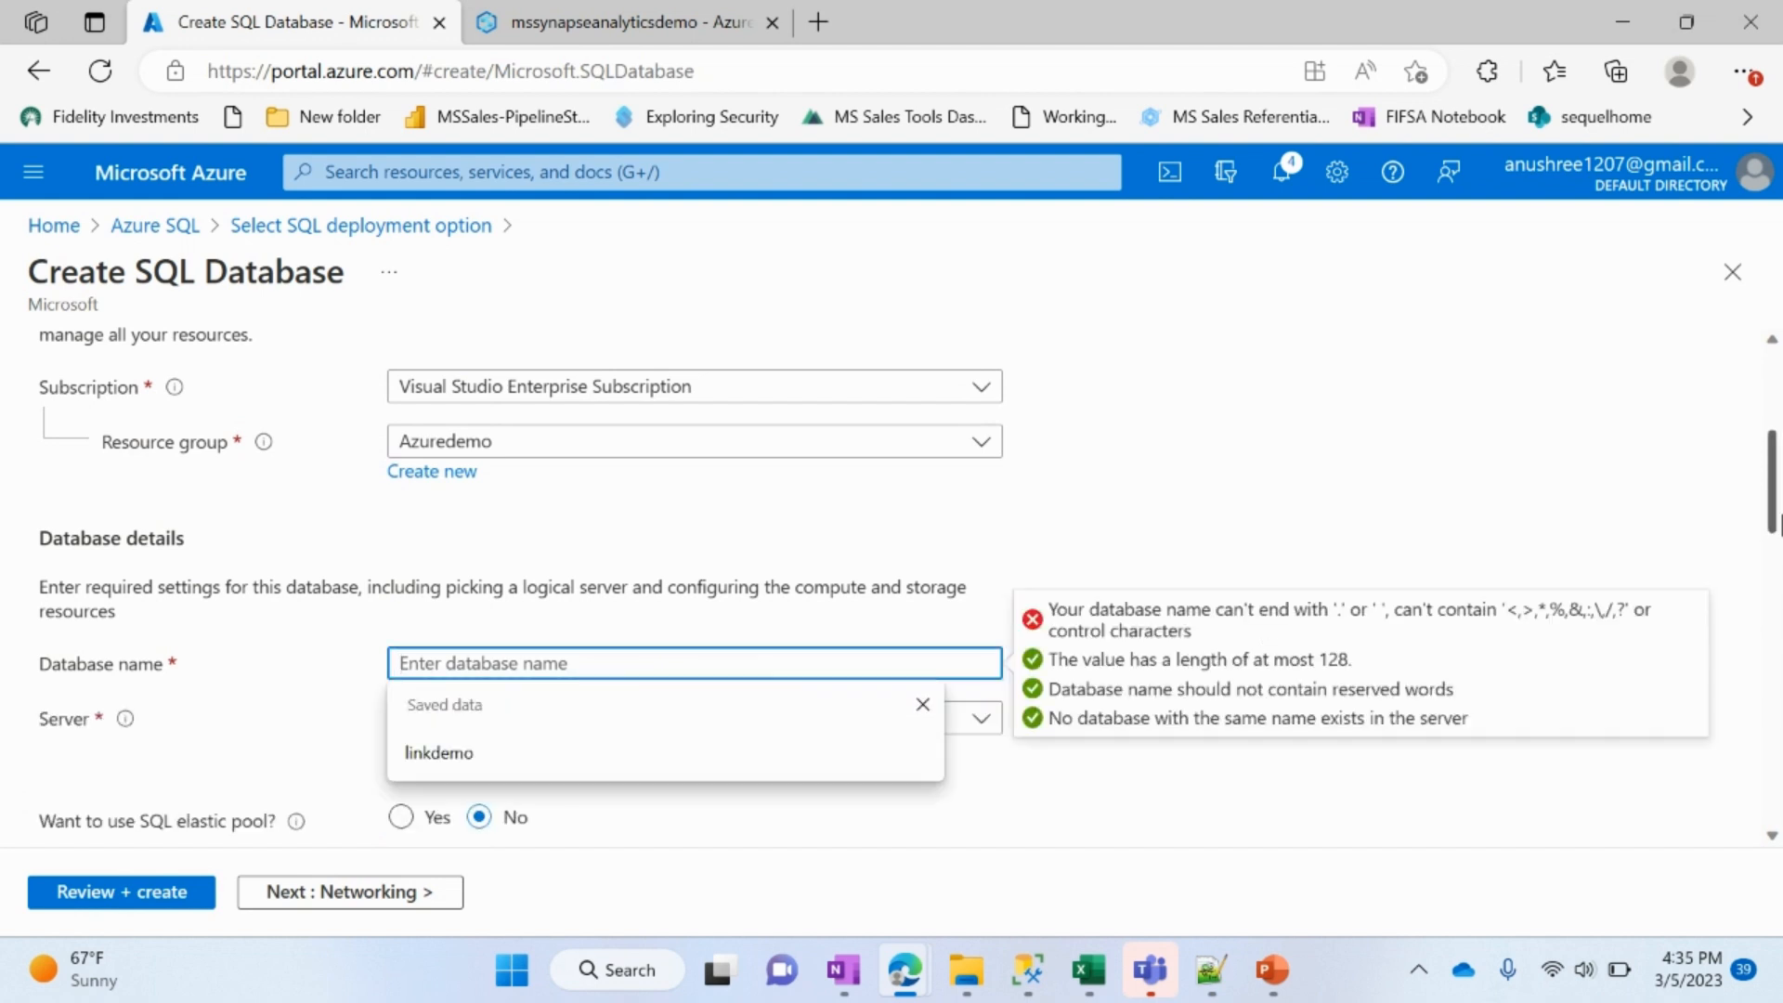
pyautogui.write('stre')
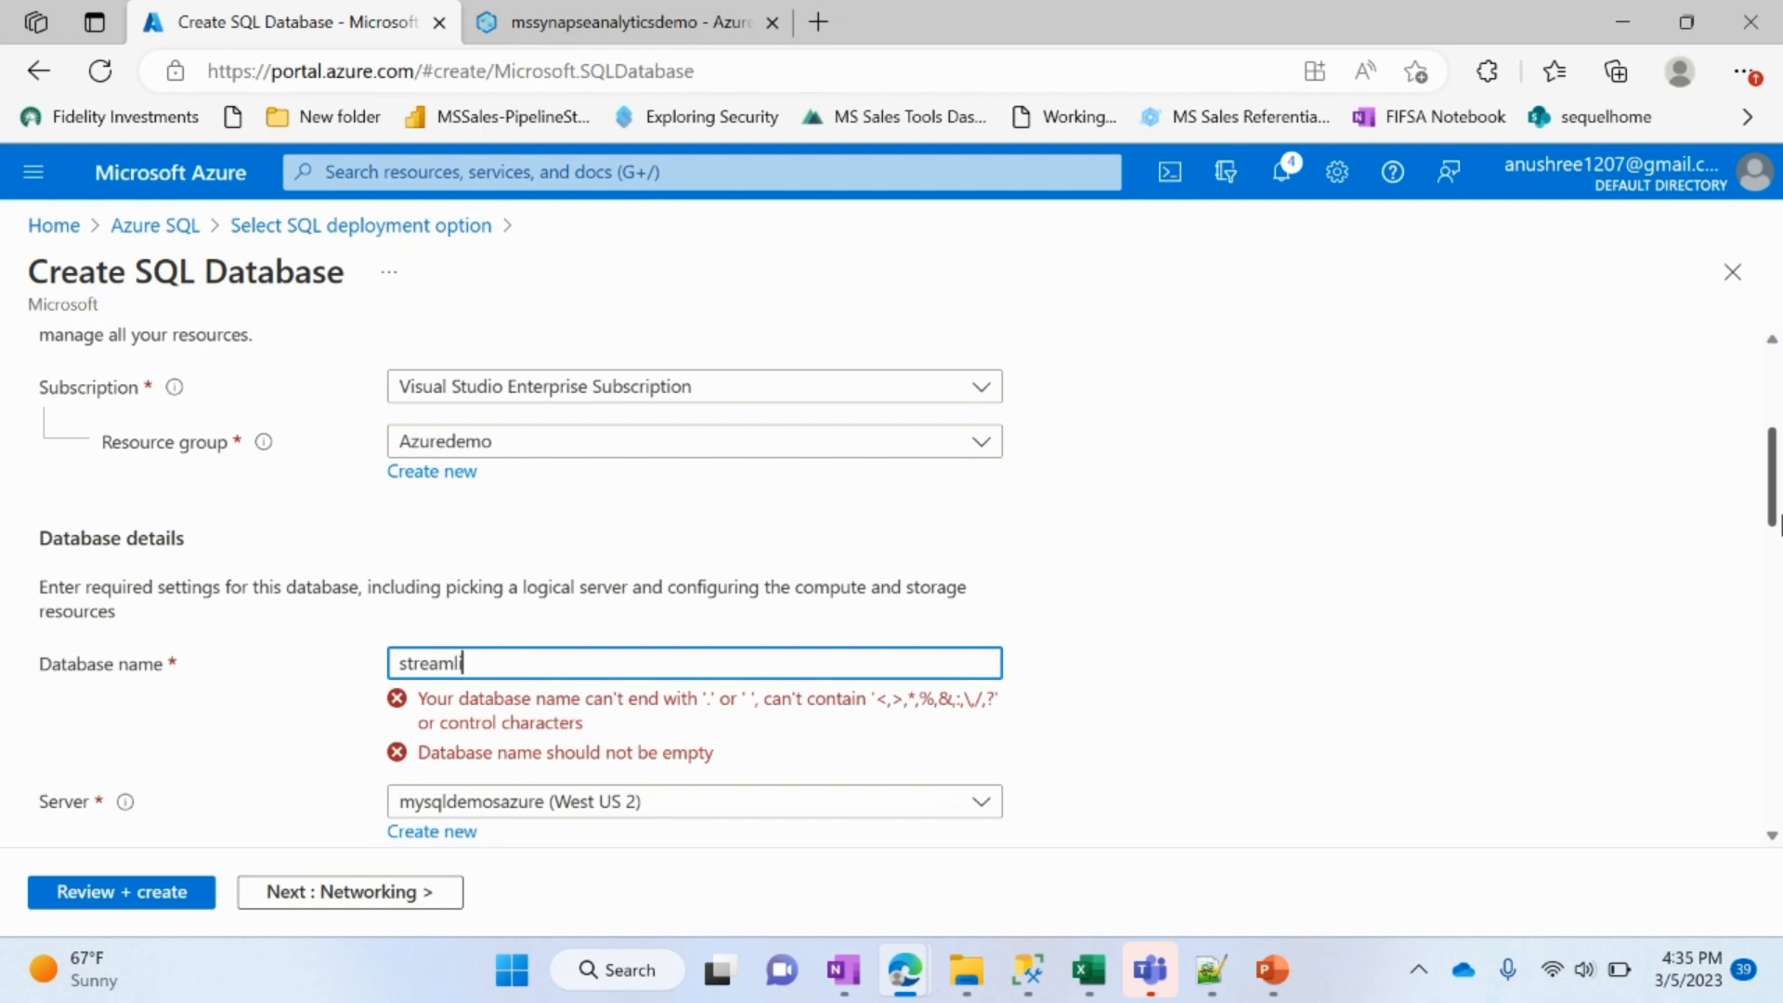
pyautogui.write('amlinksynapse')
# Step: Configure the database's compute and storage with the Standard (Budget friendly) service tier and 200 DTUs, and apply it
pyautogui.scroll(-5, 808, 521)
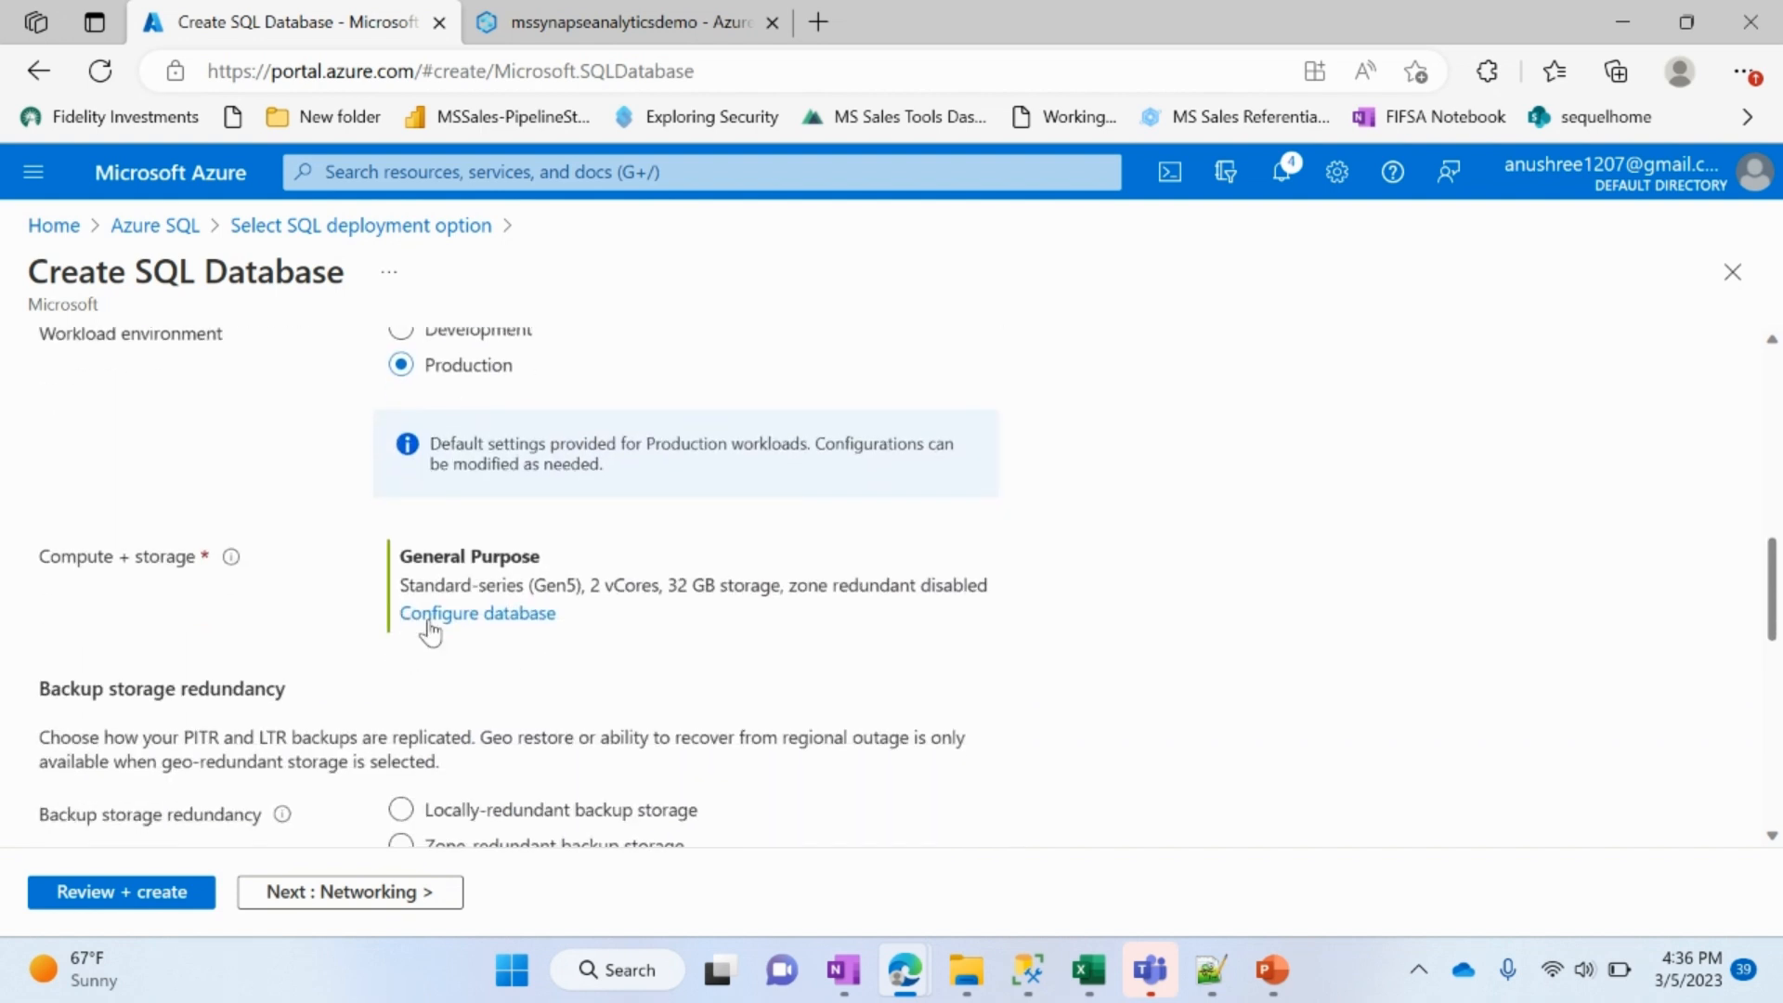
pyautogui.click(429, 620)
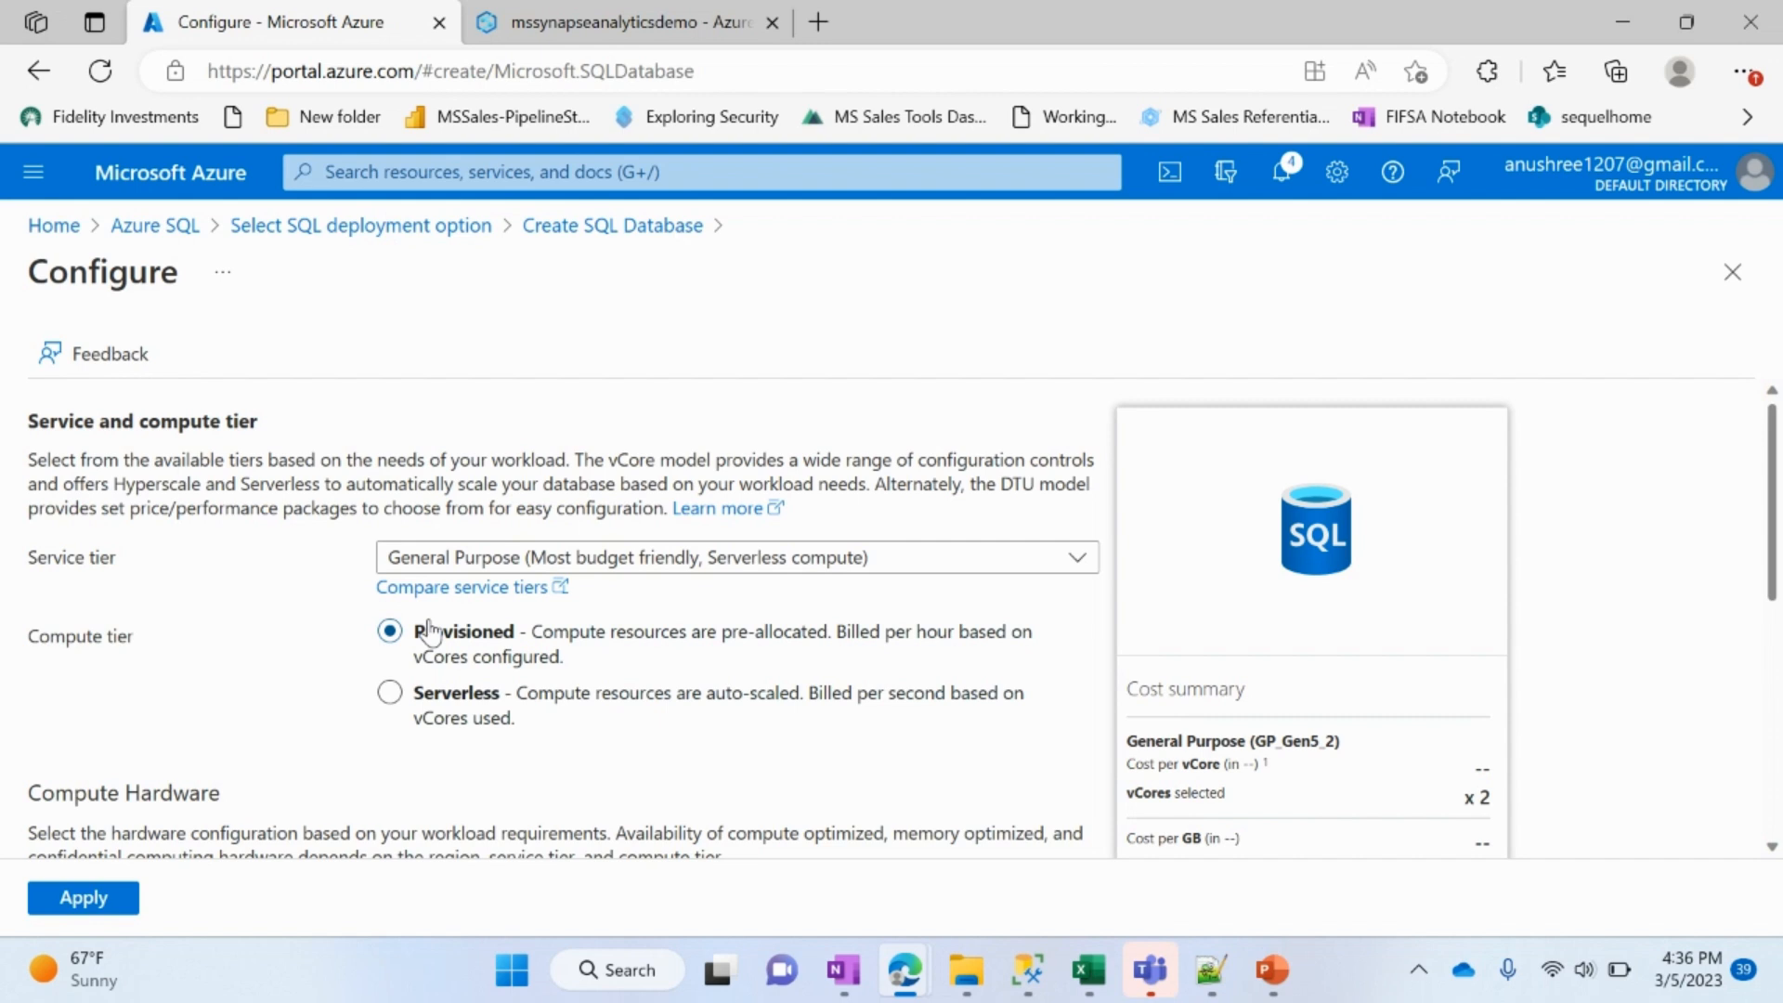
pyautogui.click(513, 565)
pyautogui.click(482, 833)
pyautogui.moveTo(62, 698); pyautogui.dragTo(428, 706)
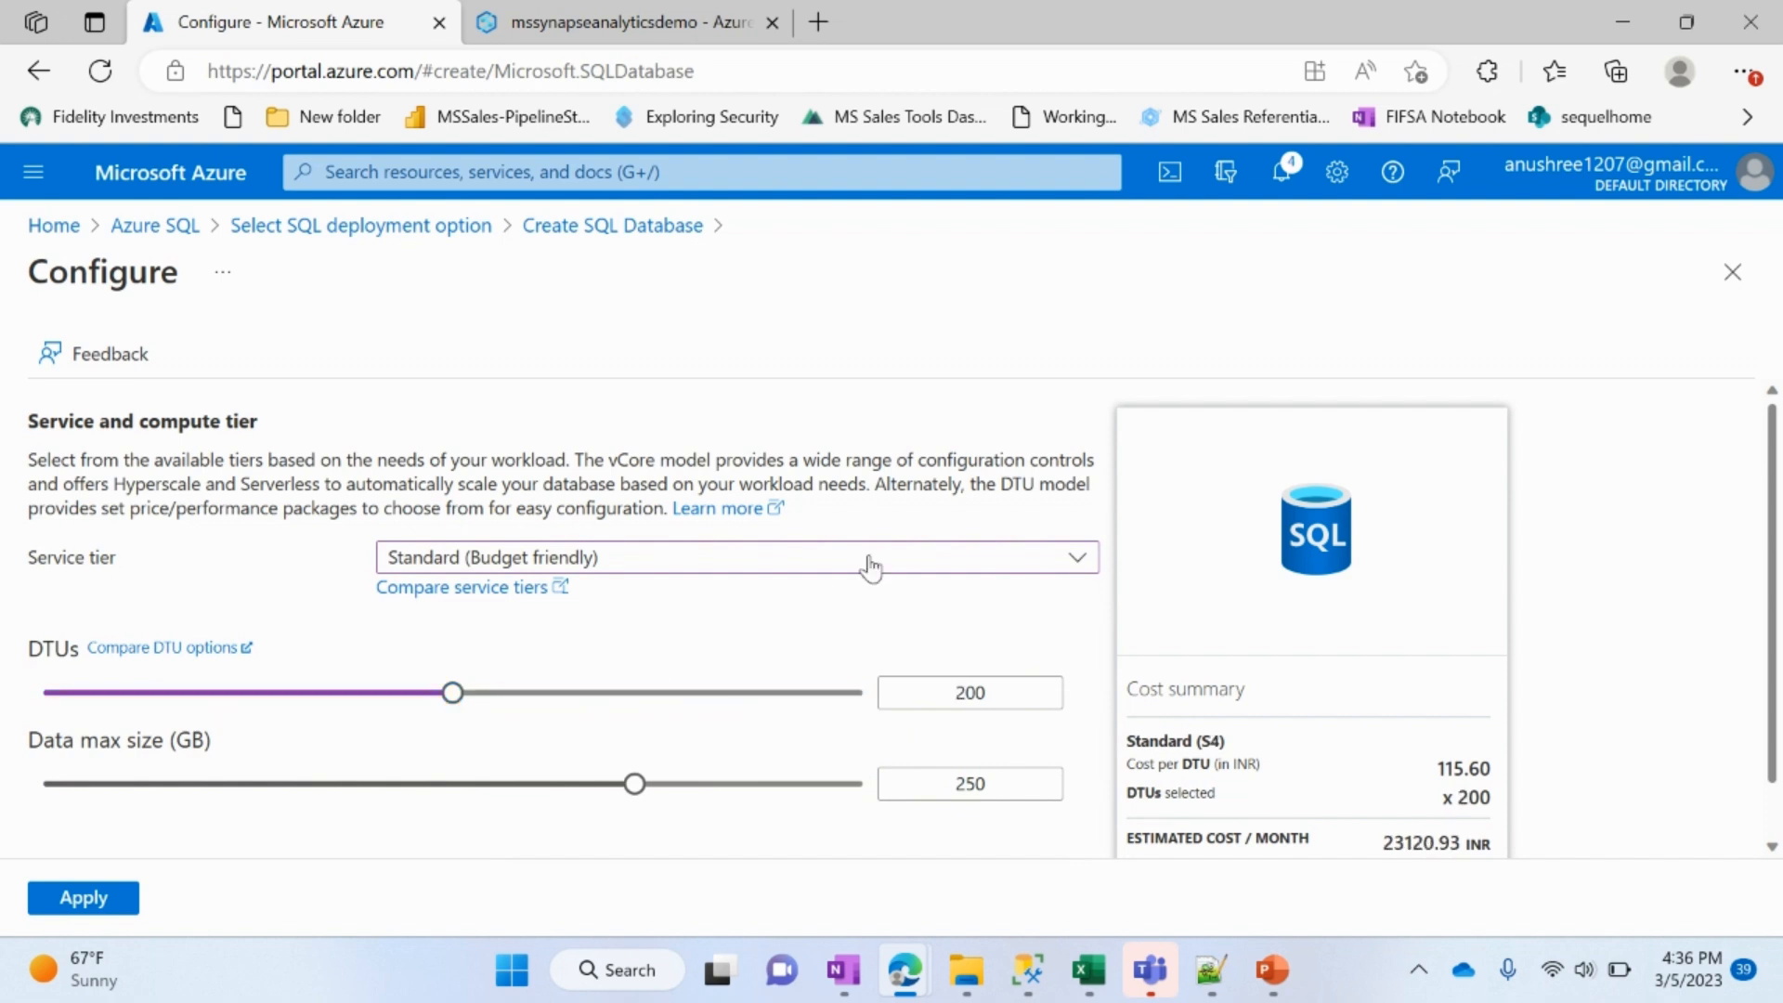
pyautogui.scroll(-1, 1182, 787)
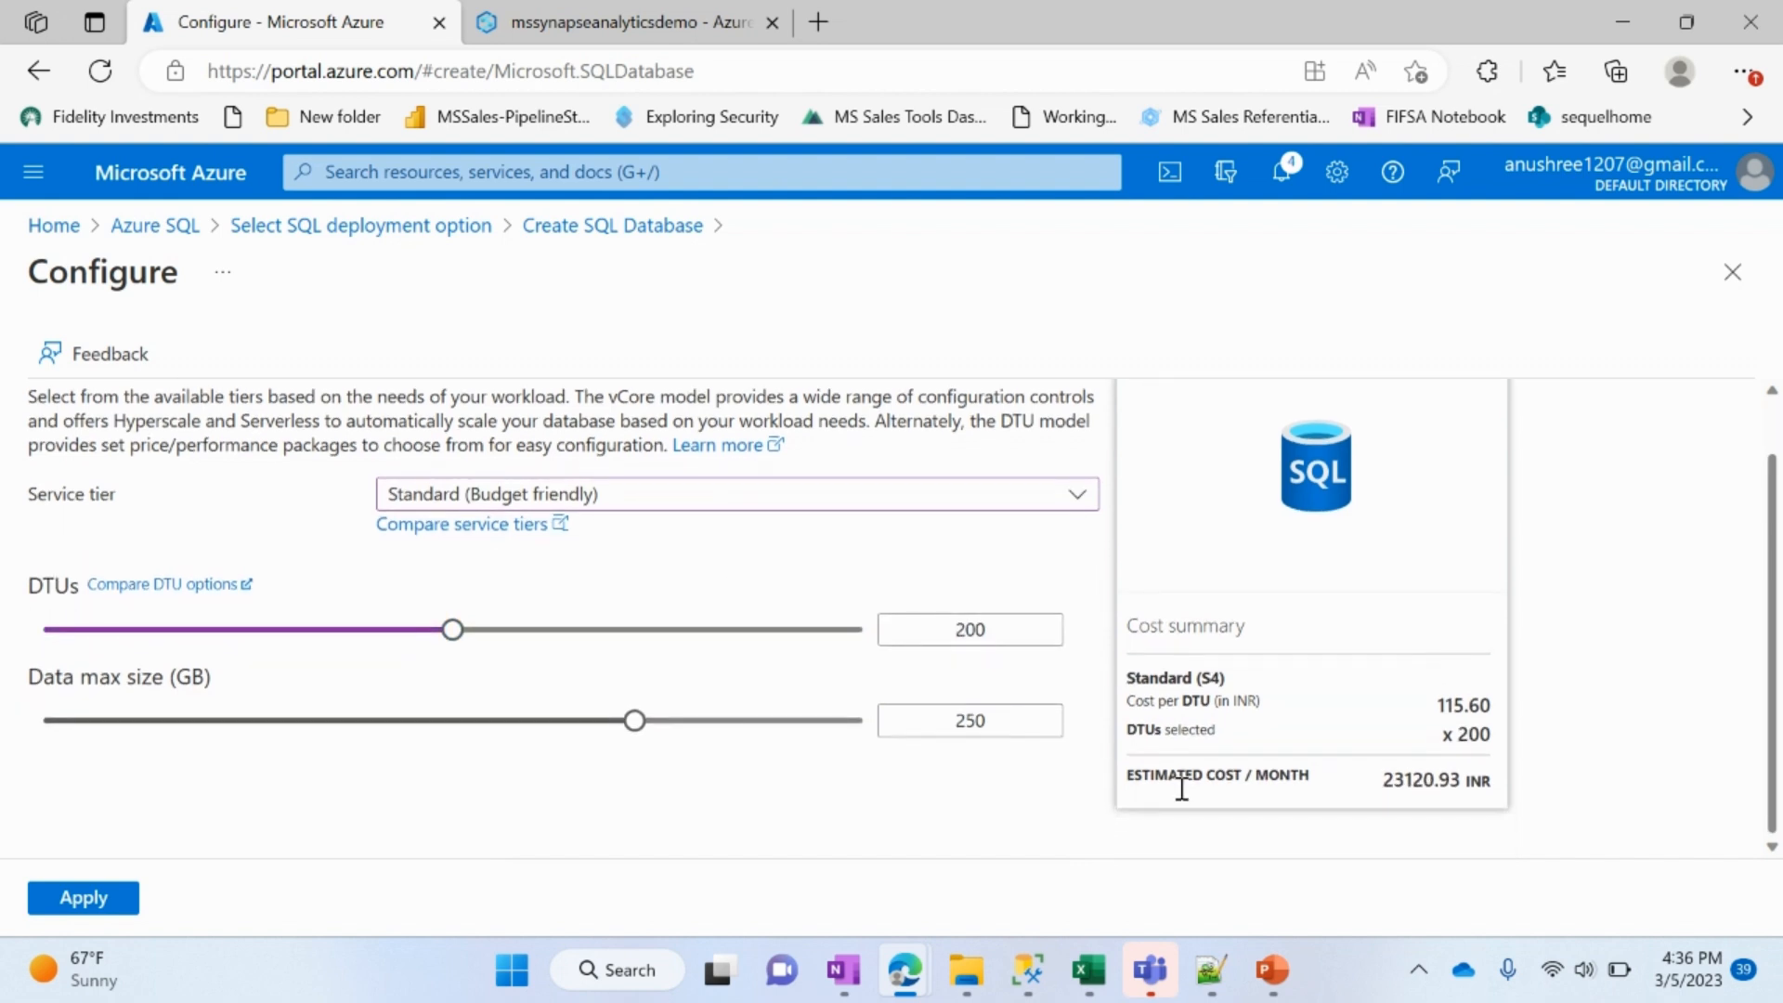
pyautogui.click(119, 897)
# Step: Review the summary of the streamlinksynapse database and create it
pyautogui.scroll(-3, 825, 677)
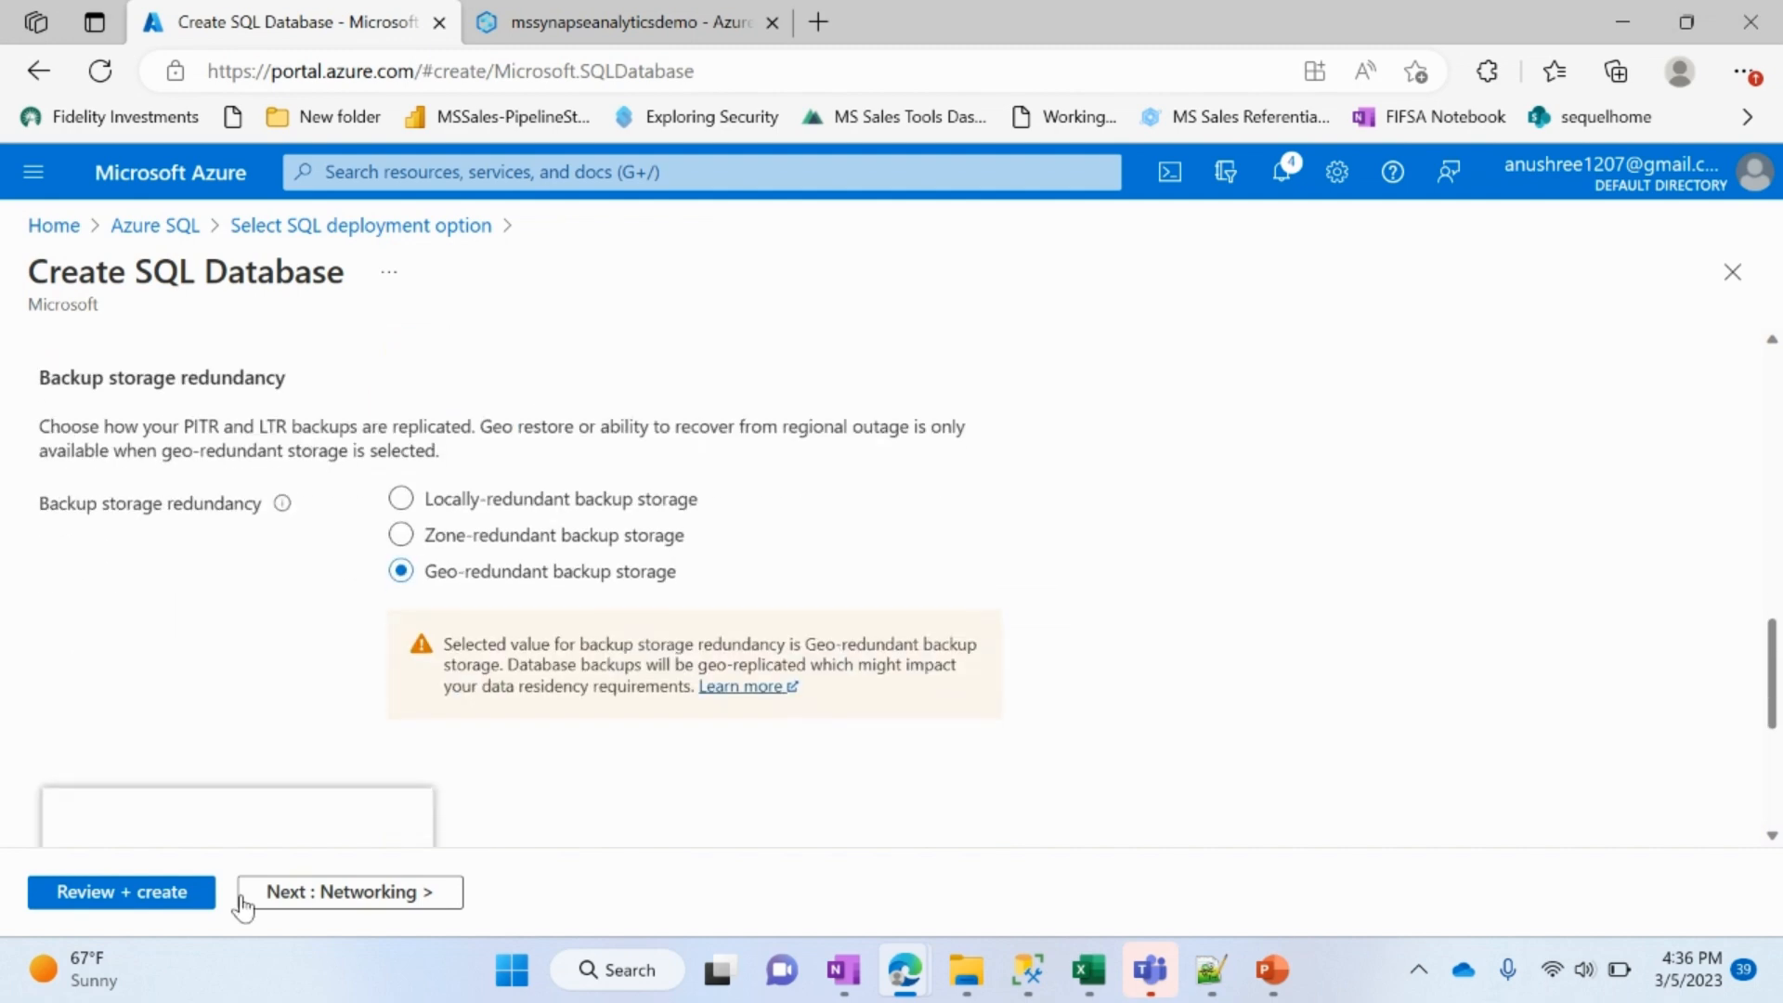
pyautogui.click(119, 897)
pyautogui.scroll(-3, 797, 728)
pyautogui.scroll(3, 791, 731)
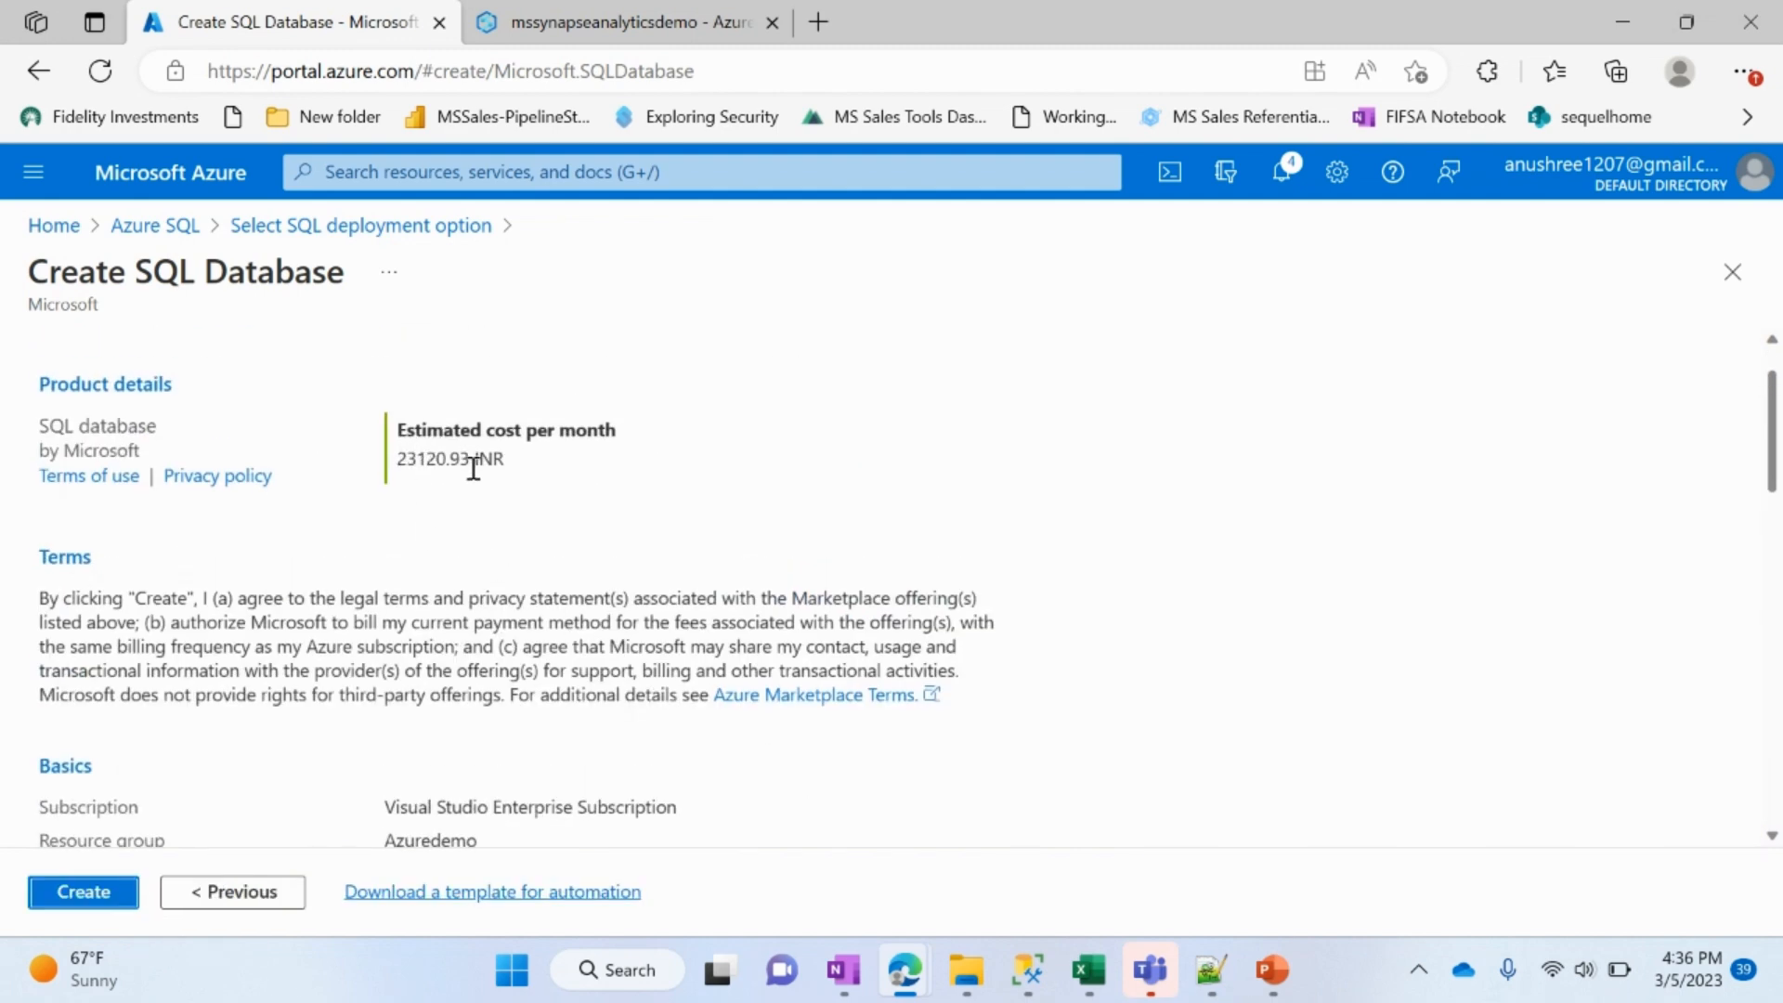
pyautogui.click(41, 897)
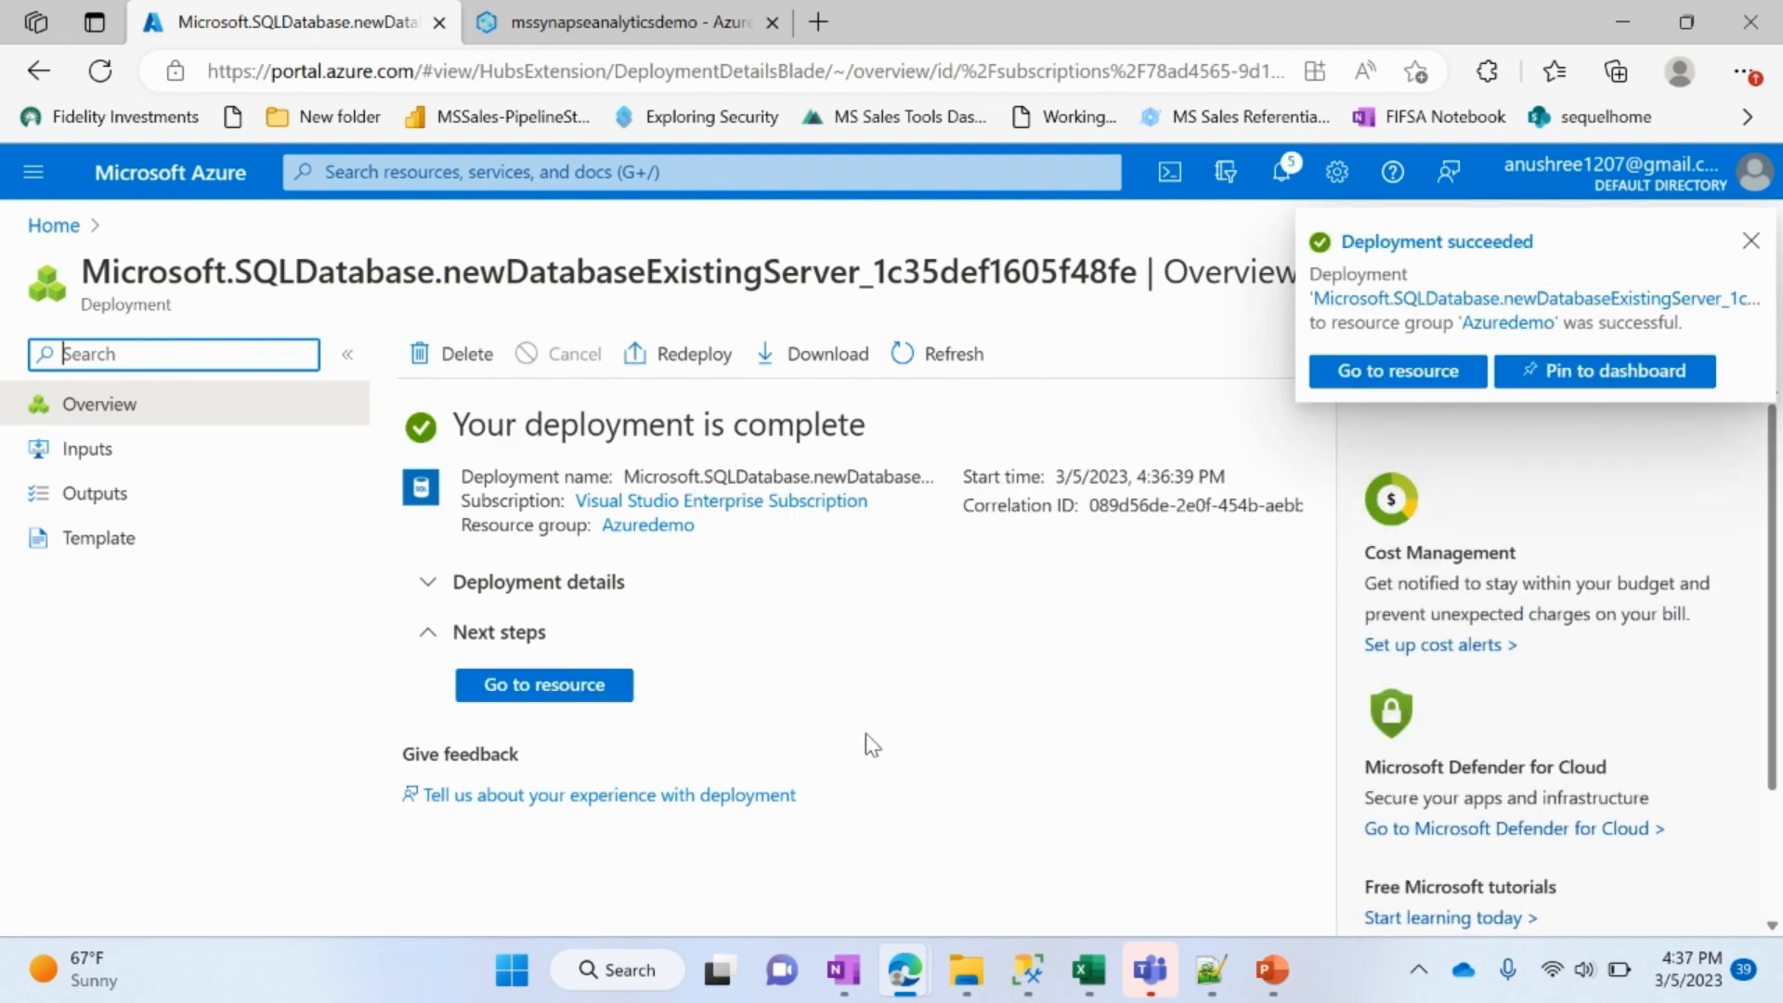
# Step: Open the deployed database and examine its pricing tier, available service tiers and compute and storage settings
pyautogui.click(529, 706)
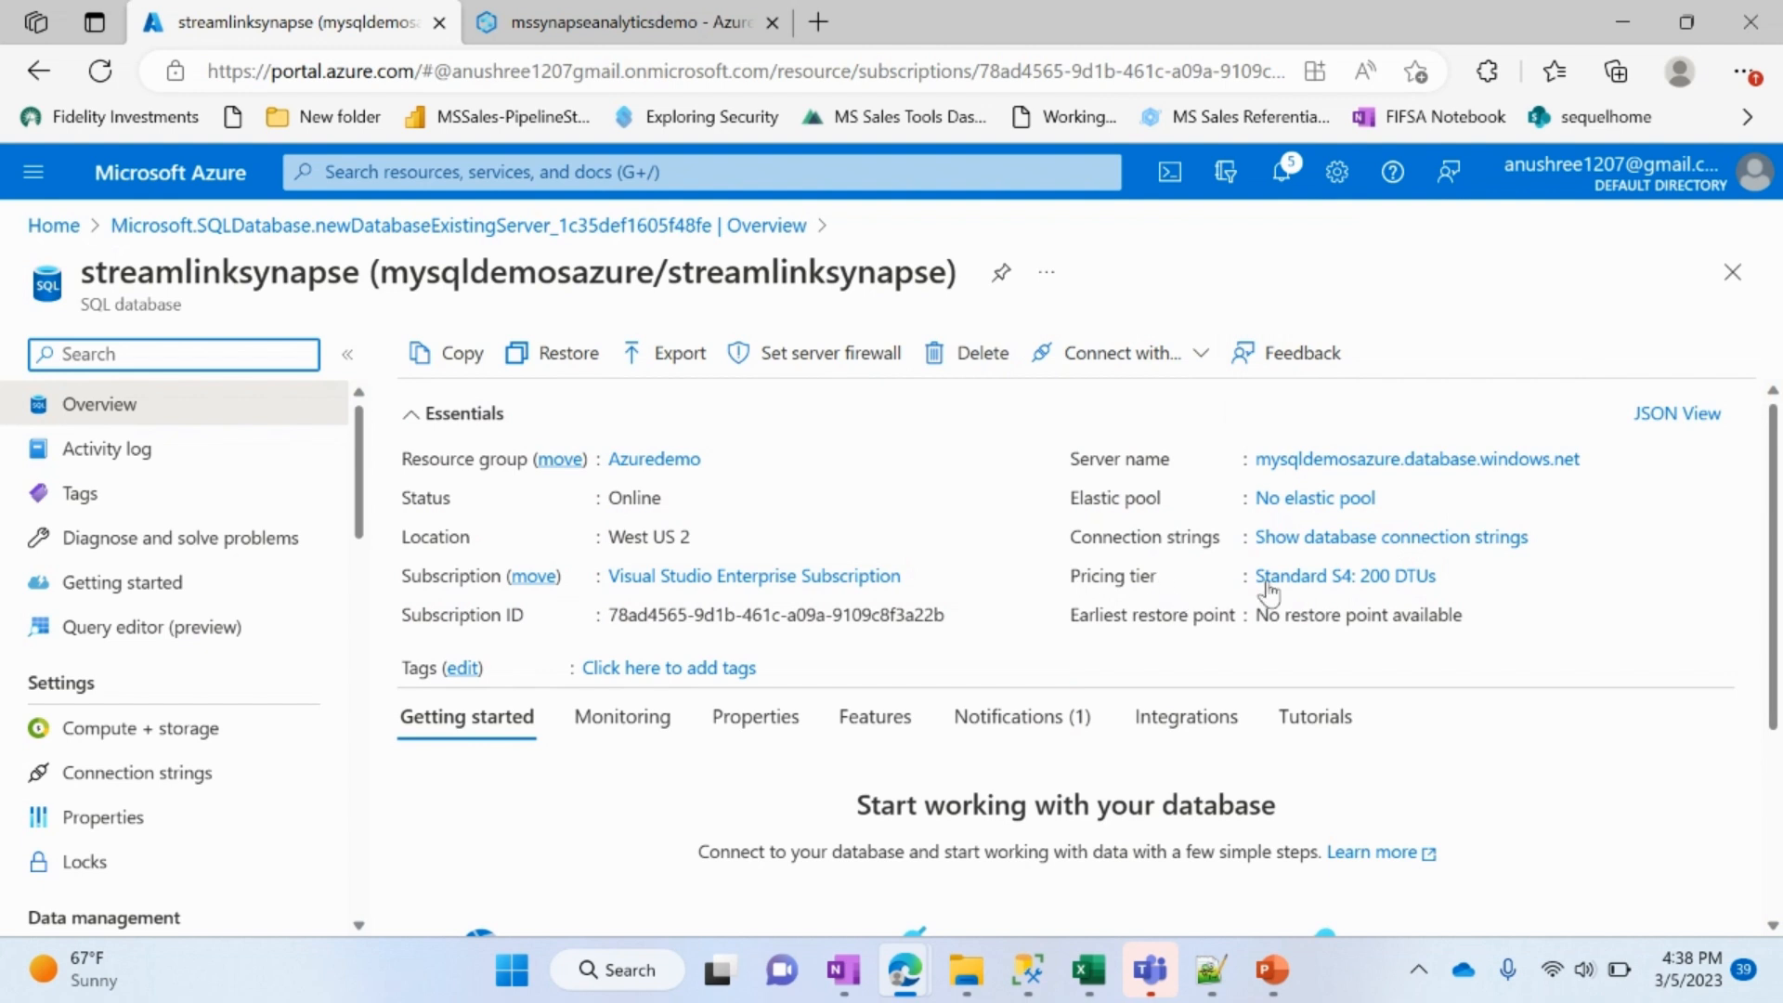
pyautogui.click(1310, 582)
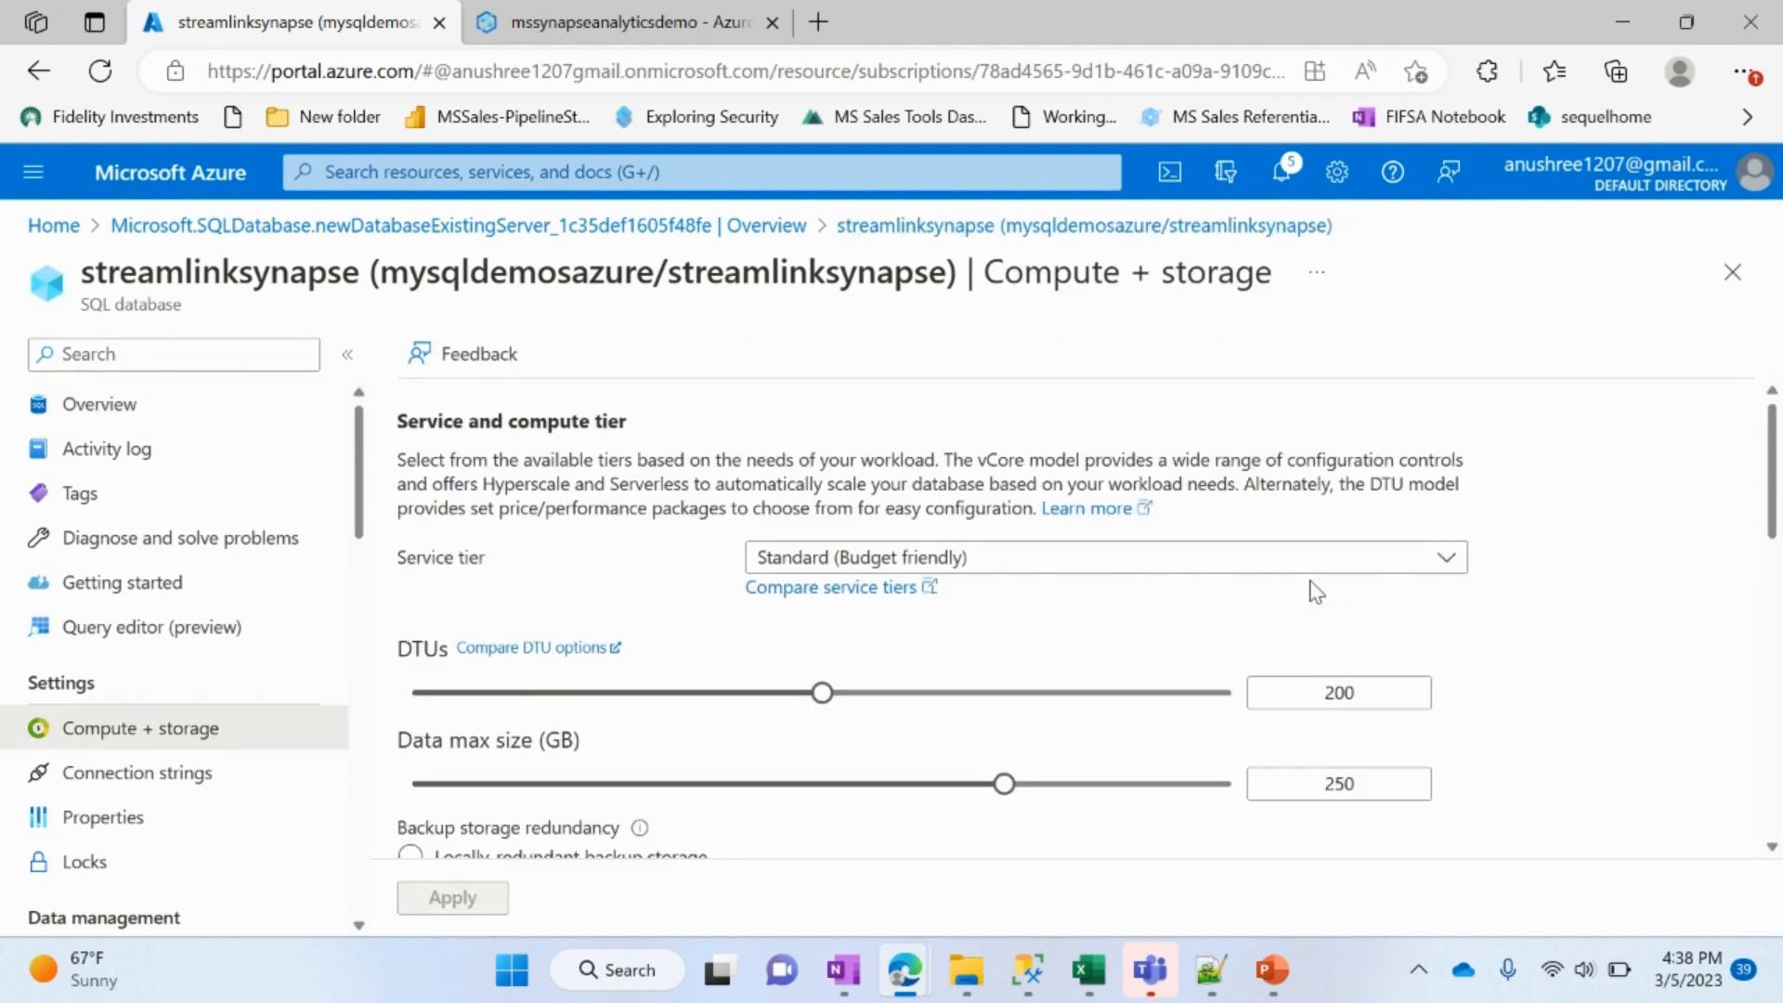
pyautogui.click(780, 557)
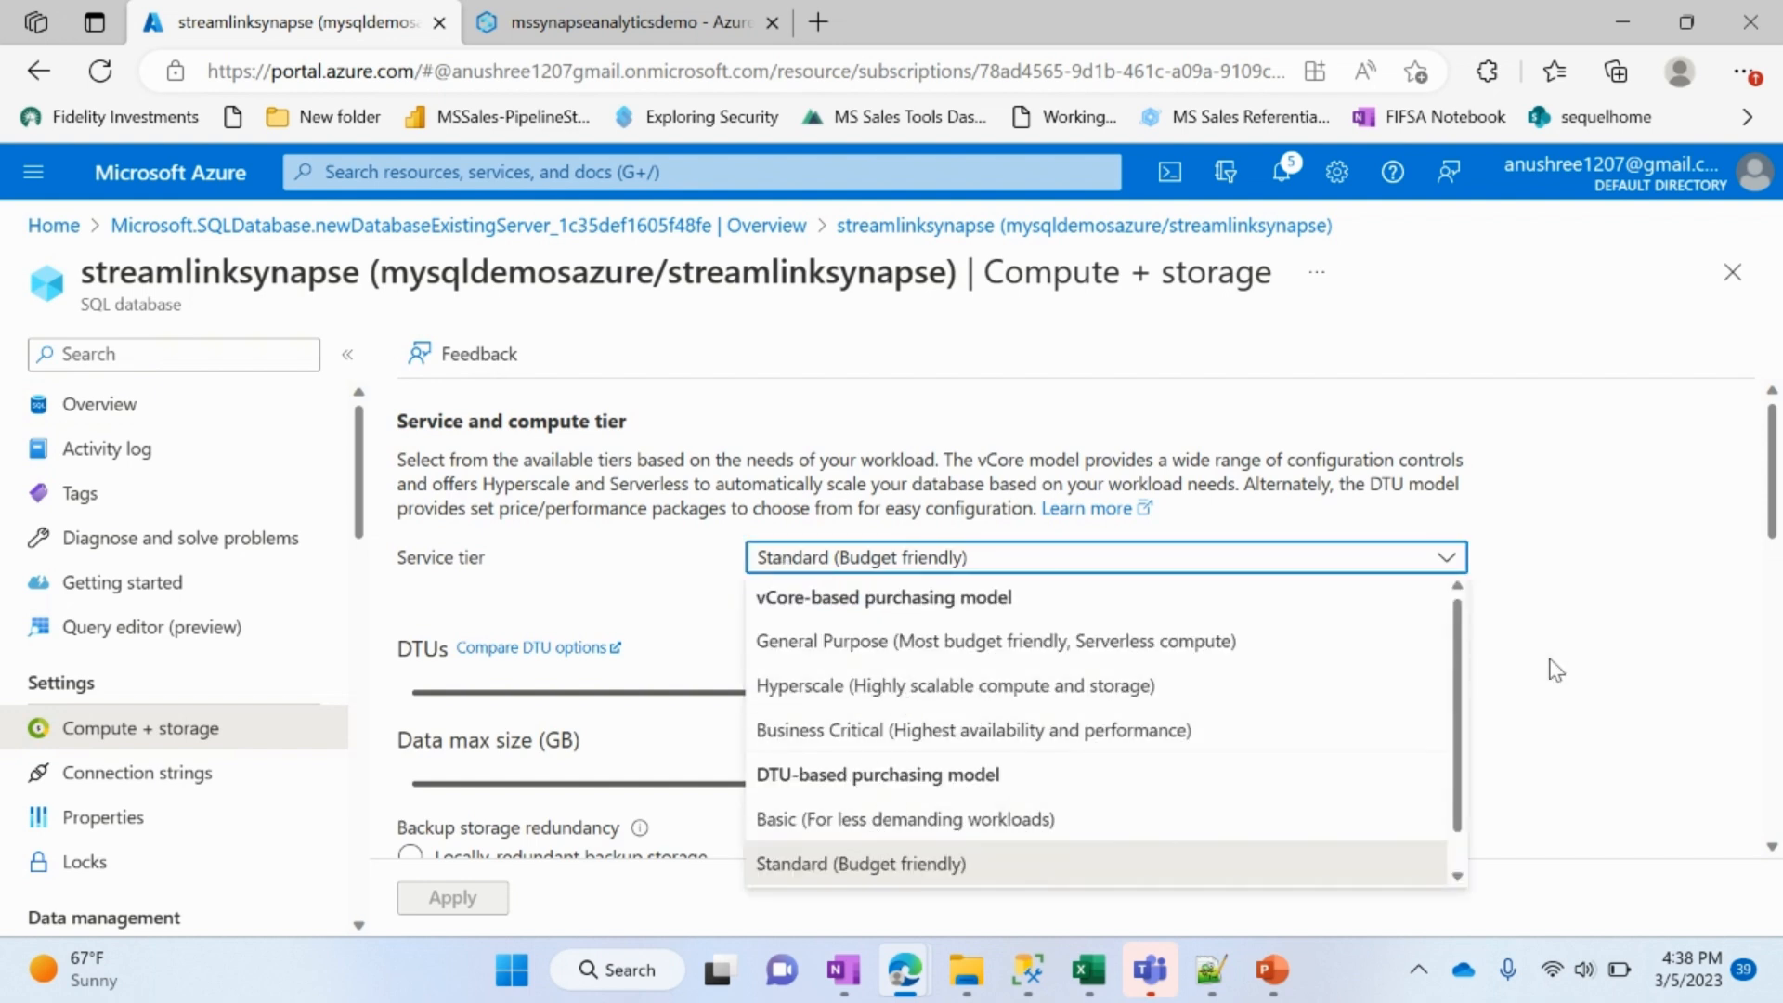
pyautogui.scroll(-1, 1563, 720)
pyautogui.scroll(-2, 1563, 724)
pyautogui.scroll(2, 1563, 724)
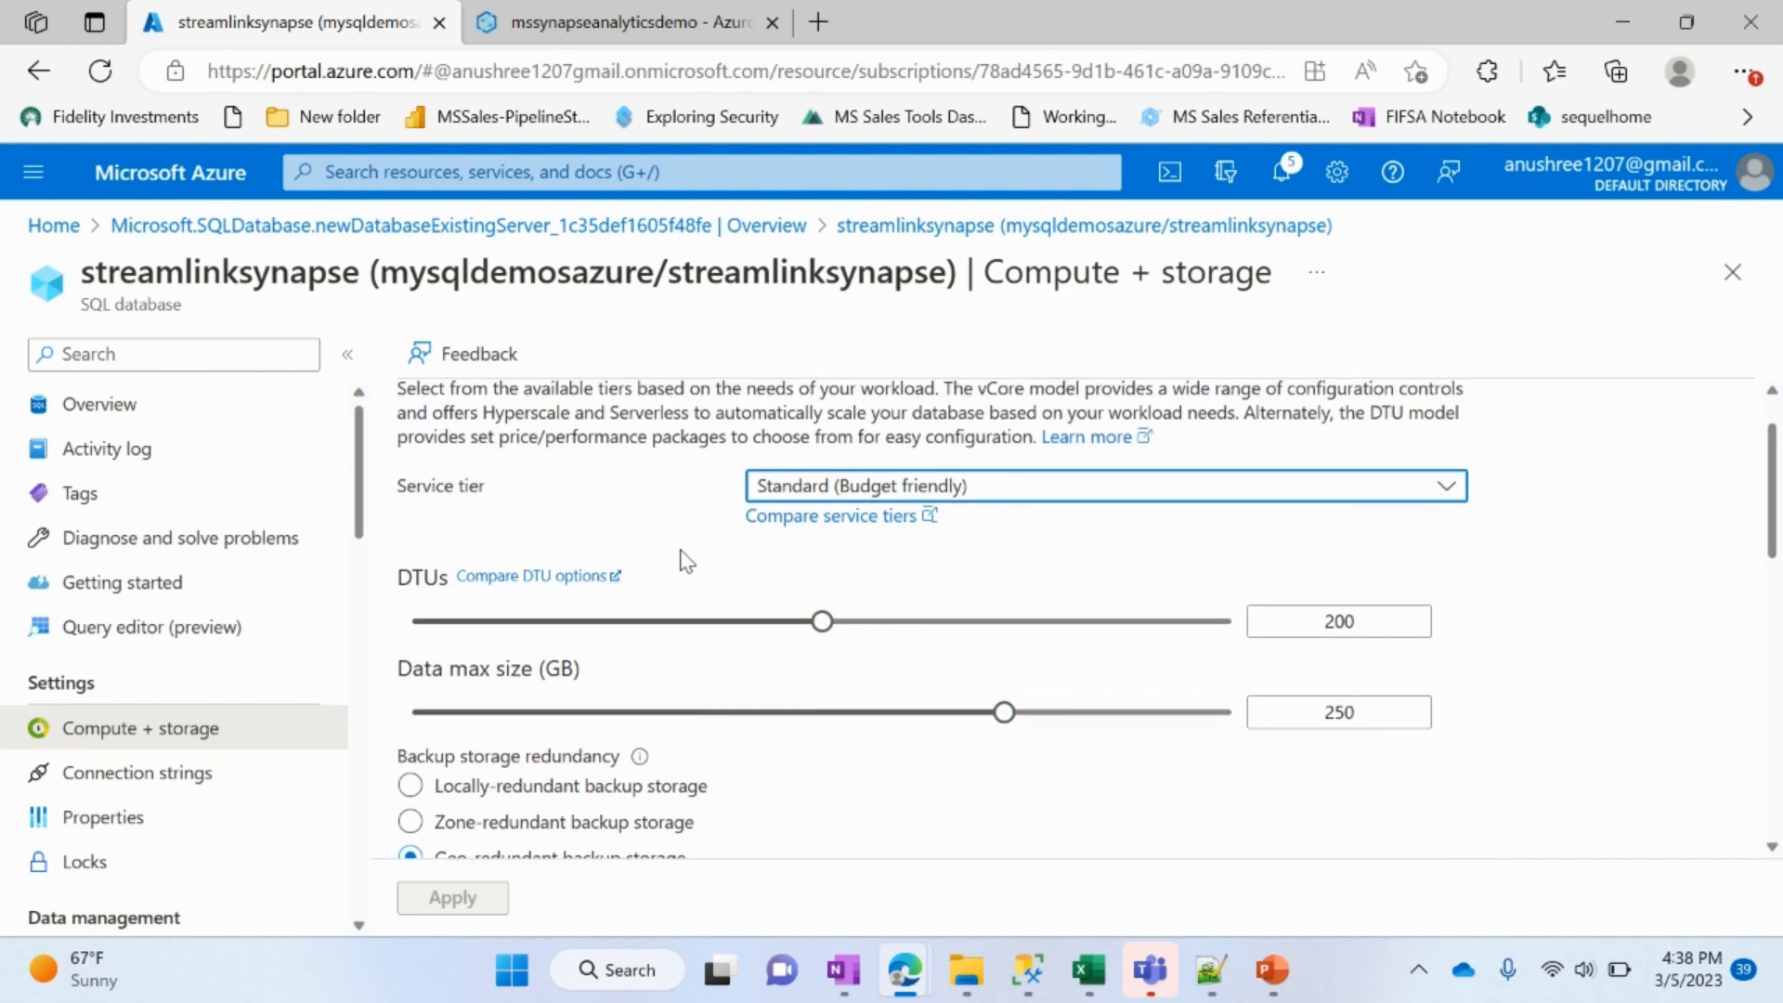
pyautogui.scroll(1, 845, 770)
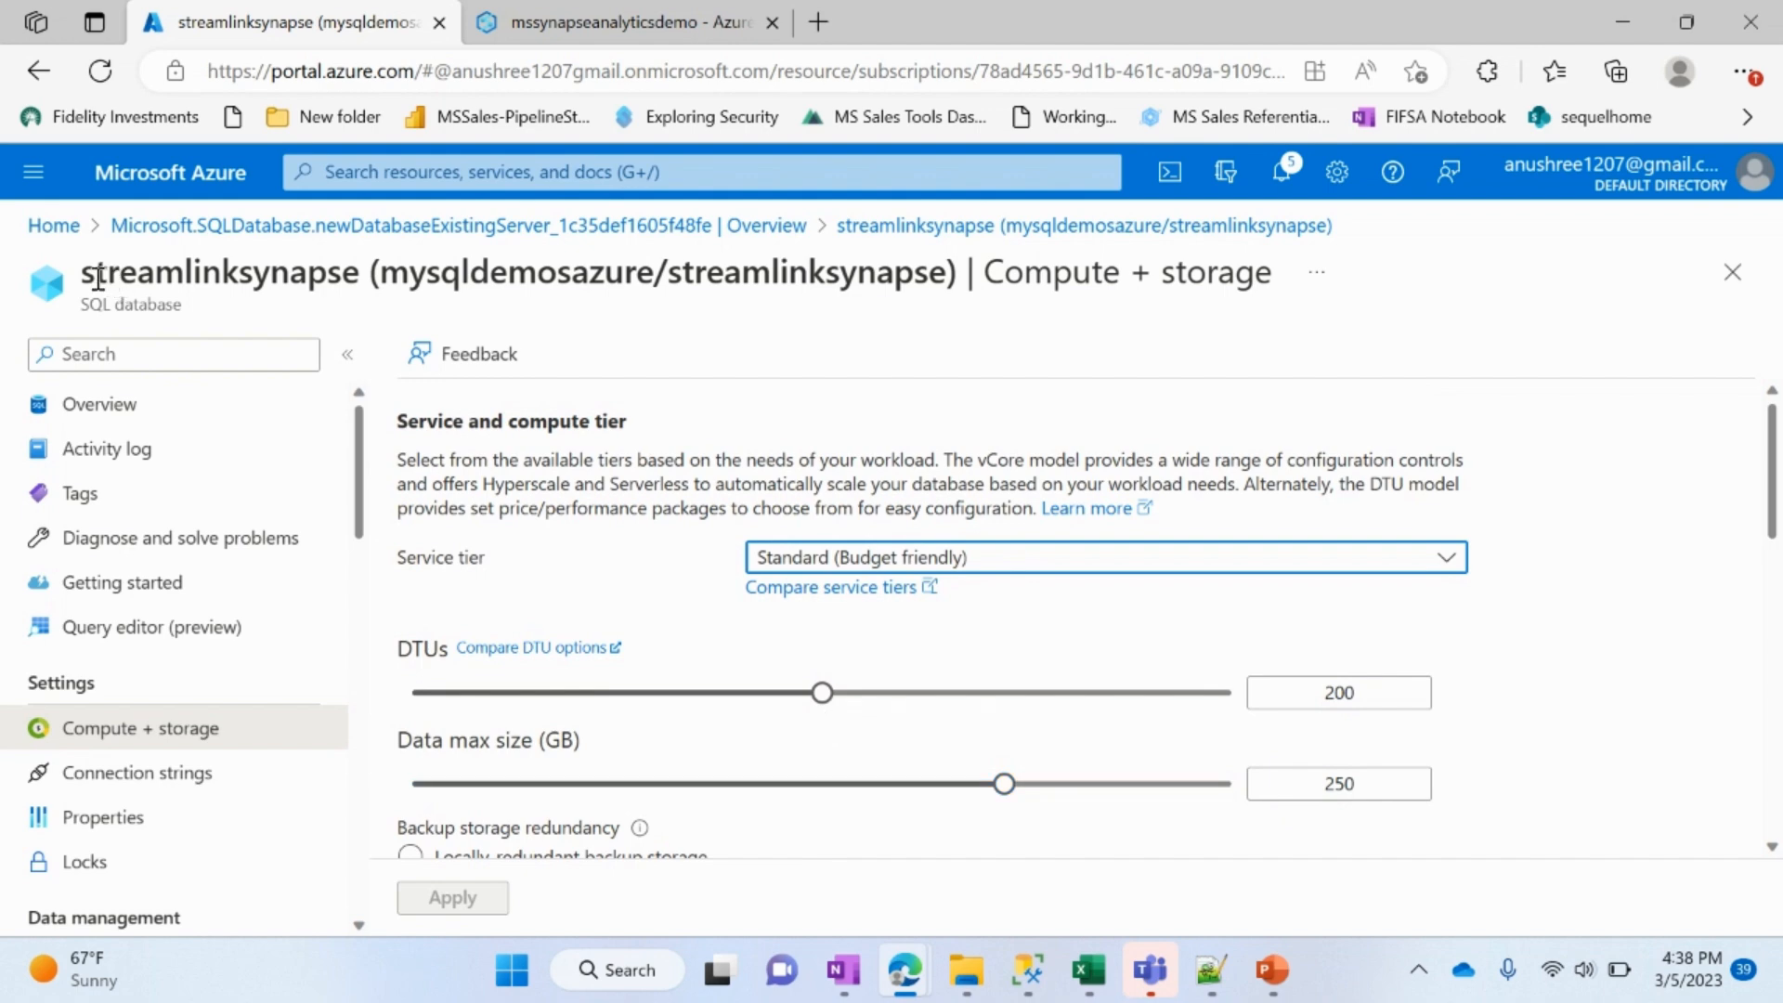
# Step: Open Synapse Studio for the mssynapseanalyticsdemo workspace from the recent resources and go to its SQL pools
pyautogui.click(52, 226)
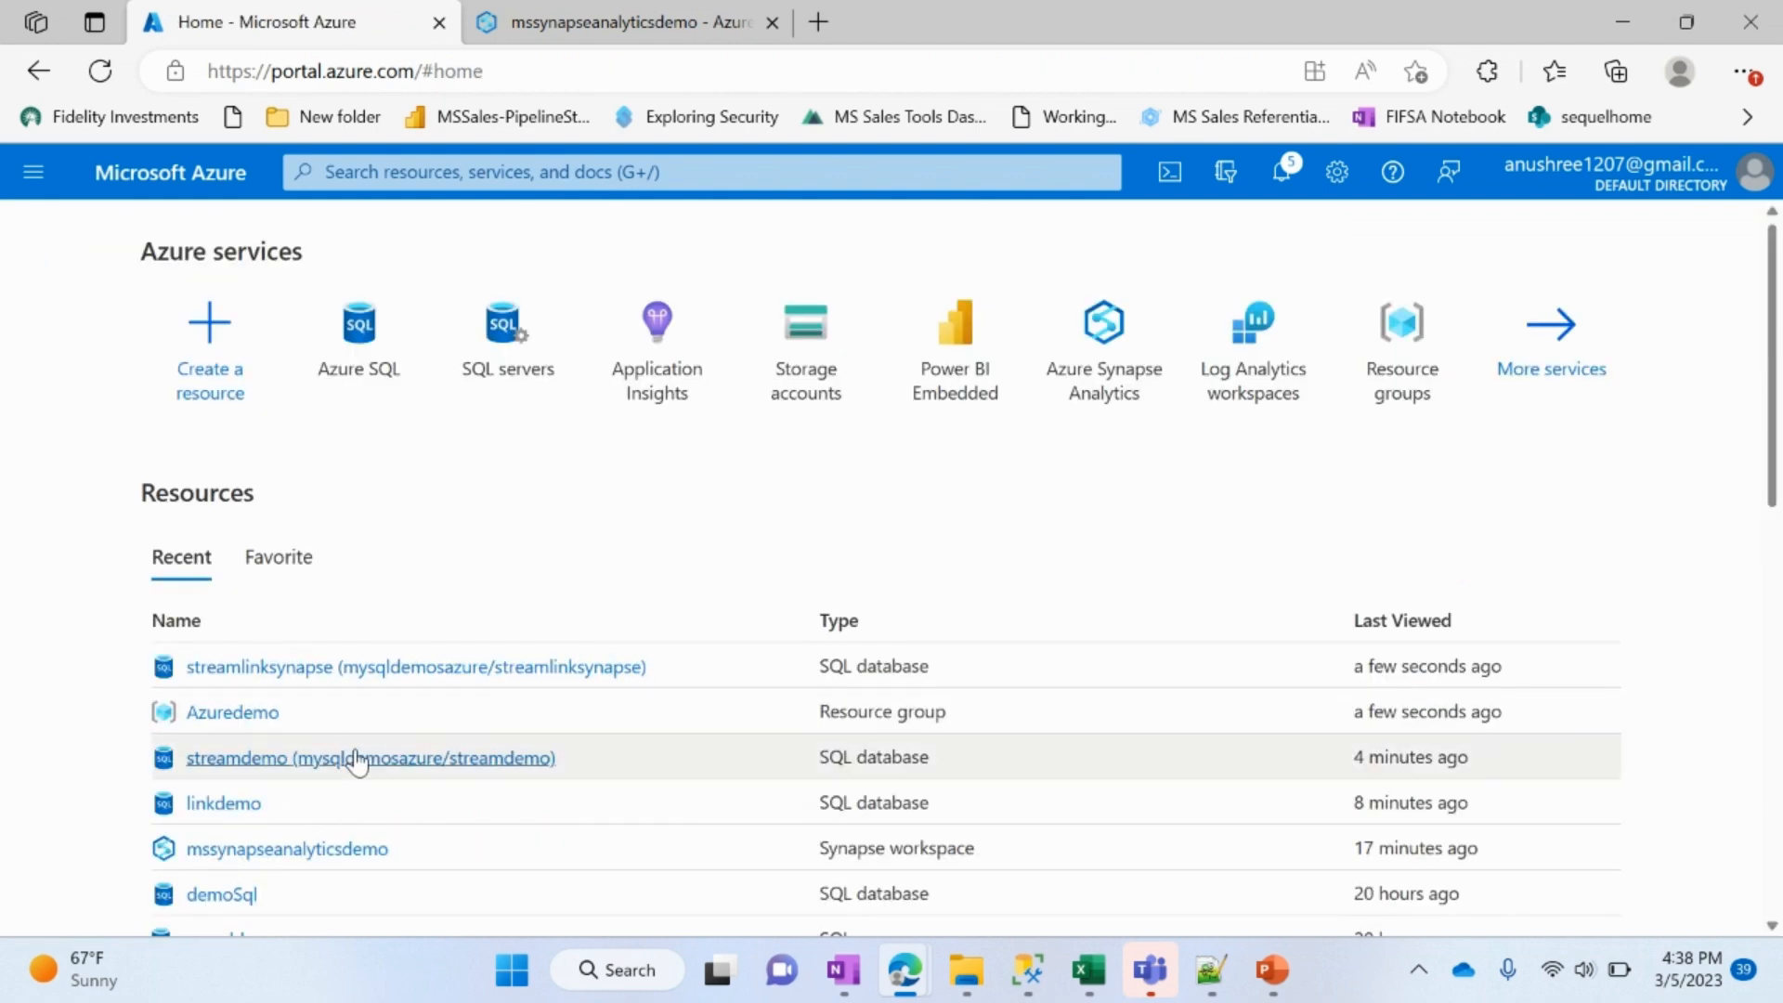
pyautogui.scroll(-2, 437, 645)
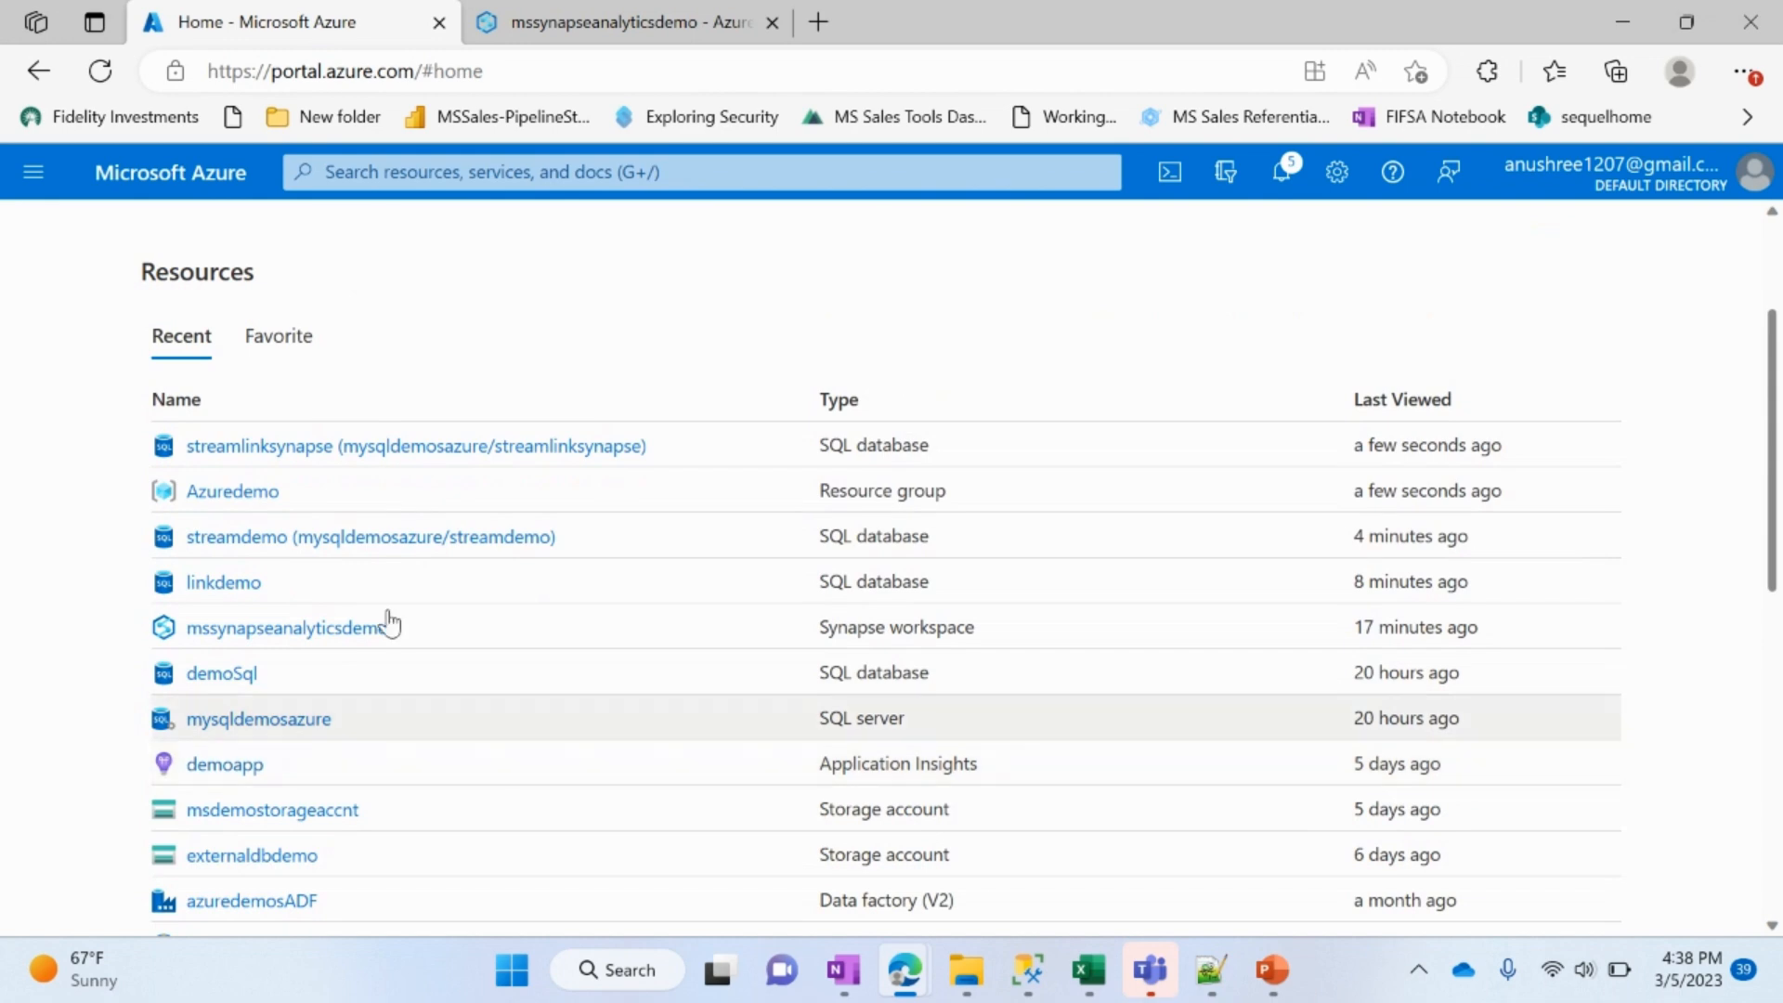
pyautogui.click(324, 635)
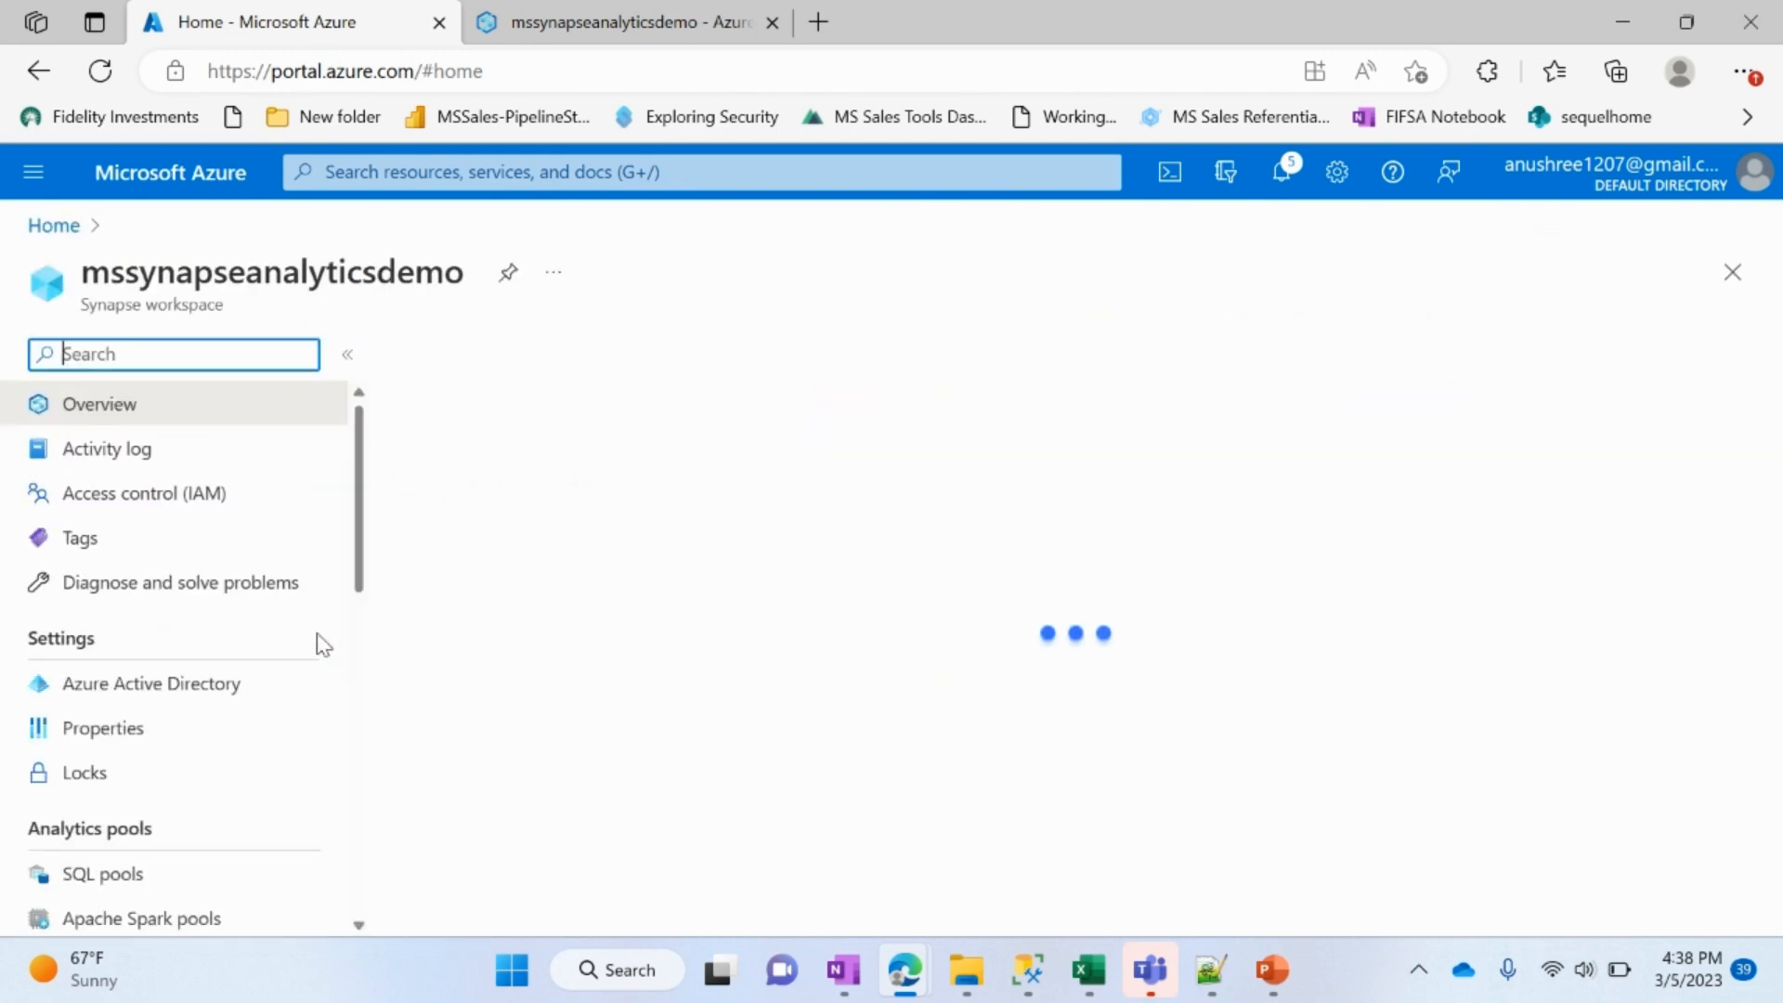
pyautogui.scroll(-5, 848, 740)
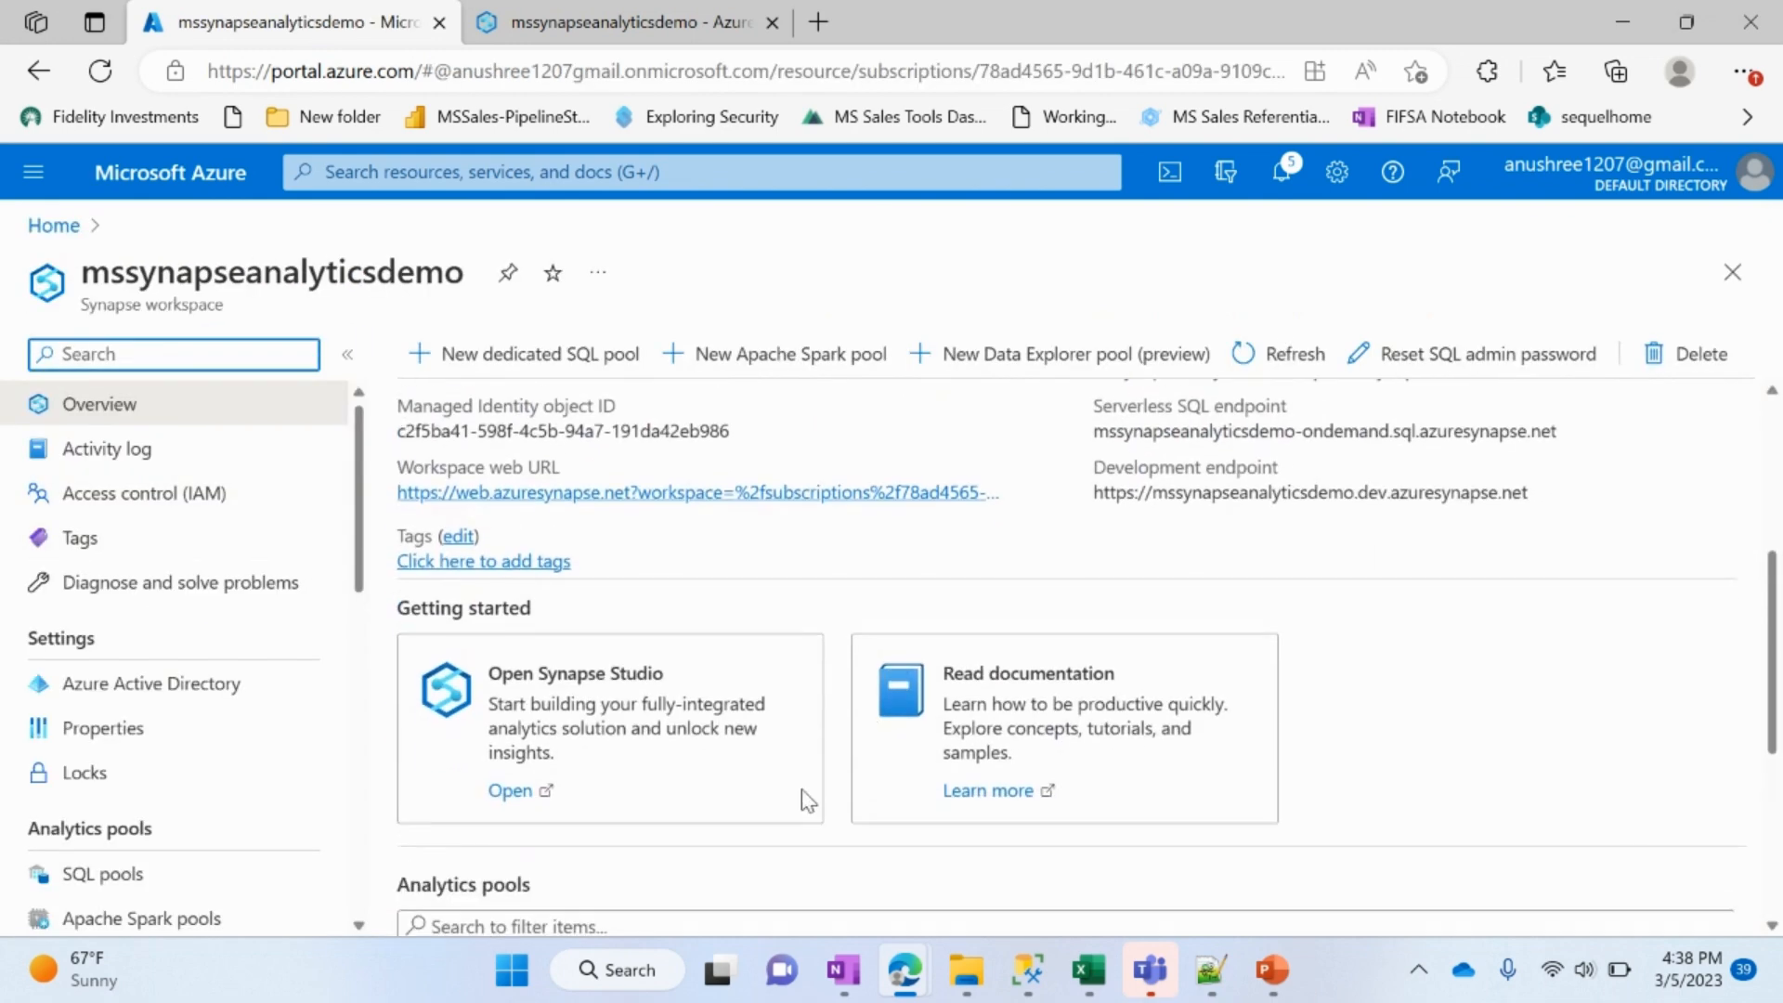
pyautogui.click(510, 776)
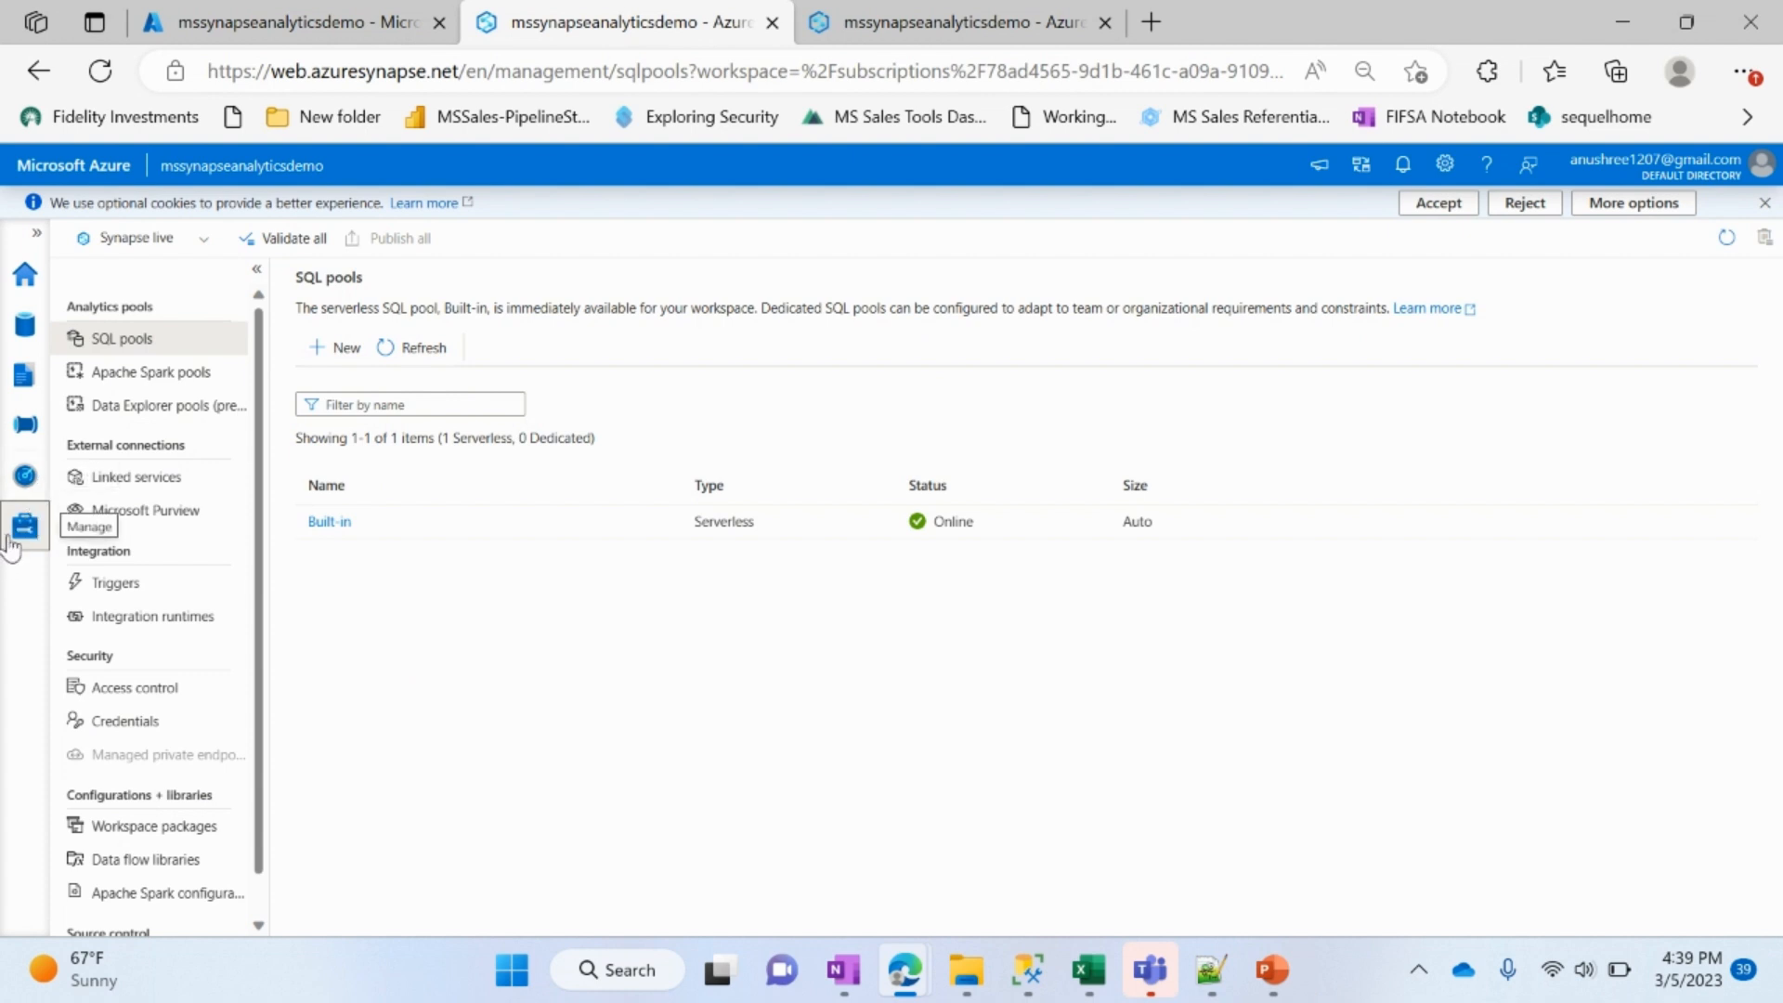
# Step: Create a dedicated SQL pool named sqlpooldemolink at performance level DW1000c
pyautogui.click(336, 348)
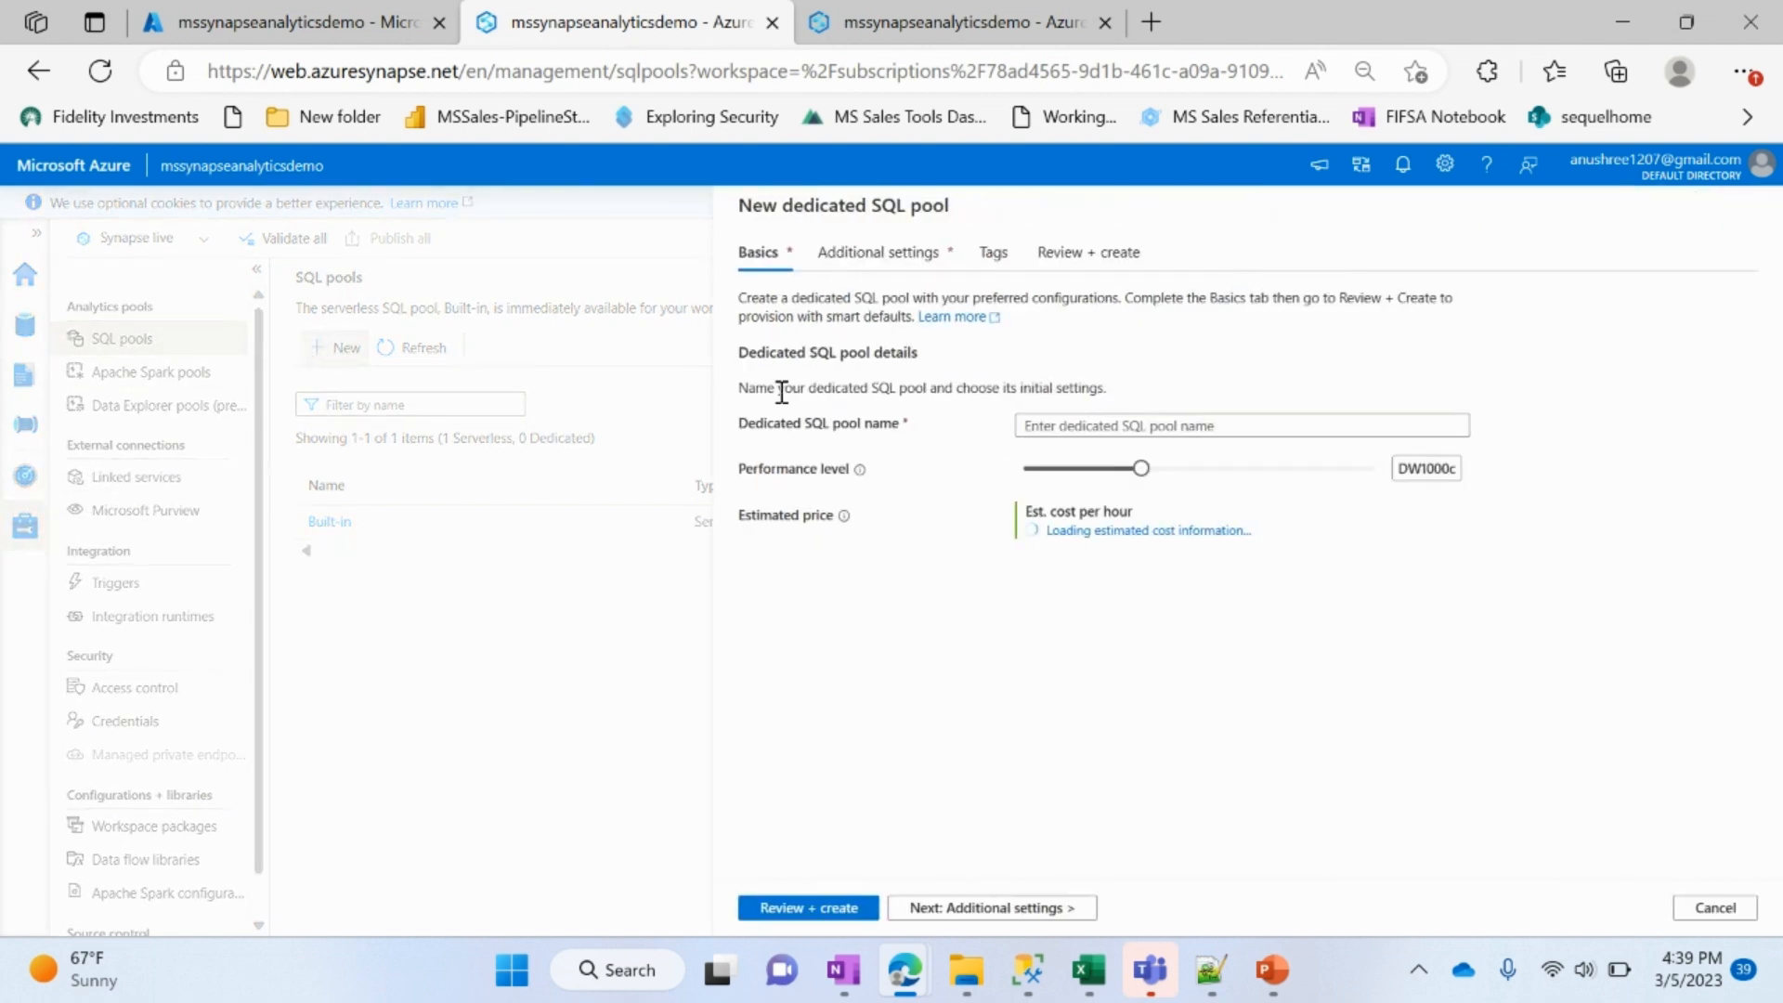
pyautogui.click(1036, 424)
pyautogui.write('sqlpooldemolink')
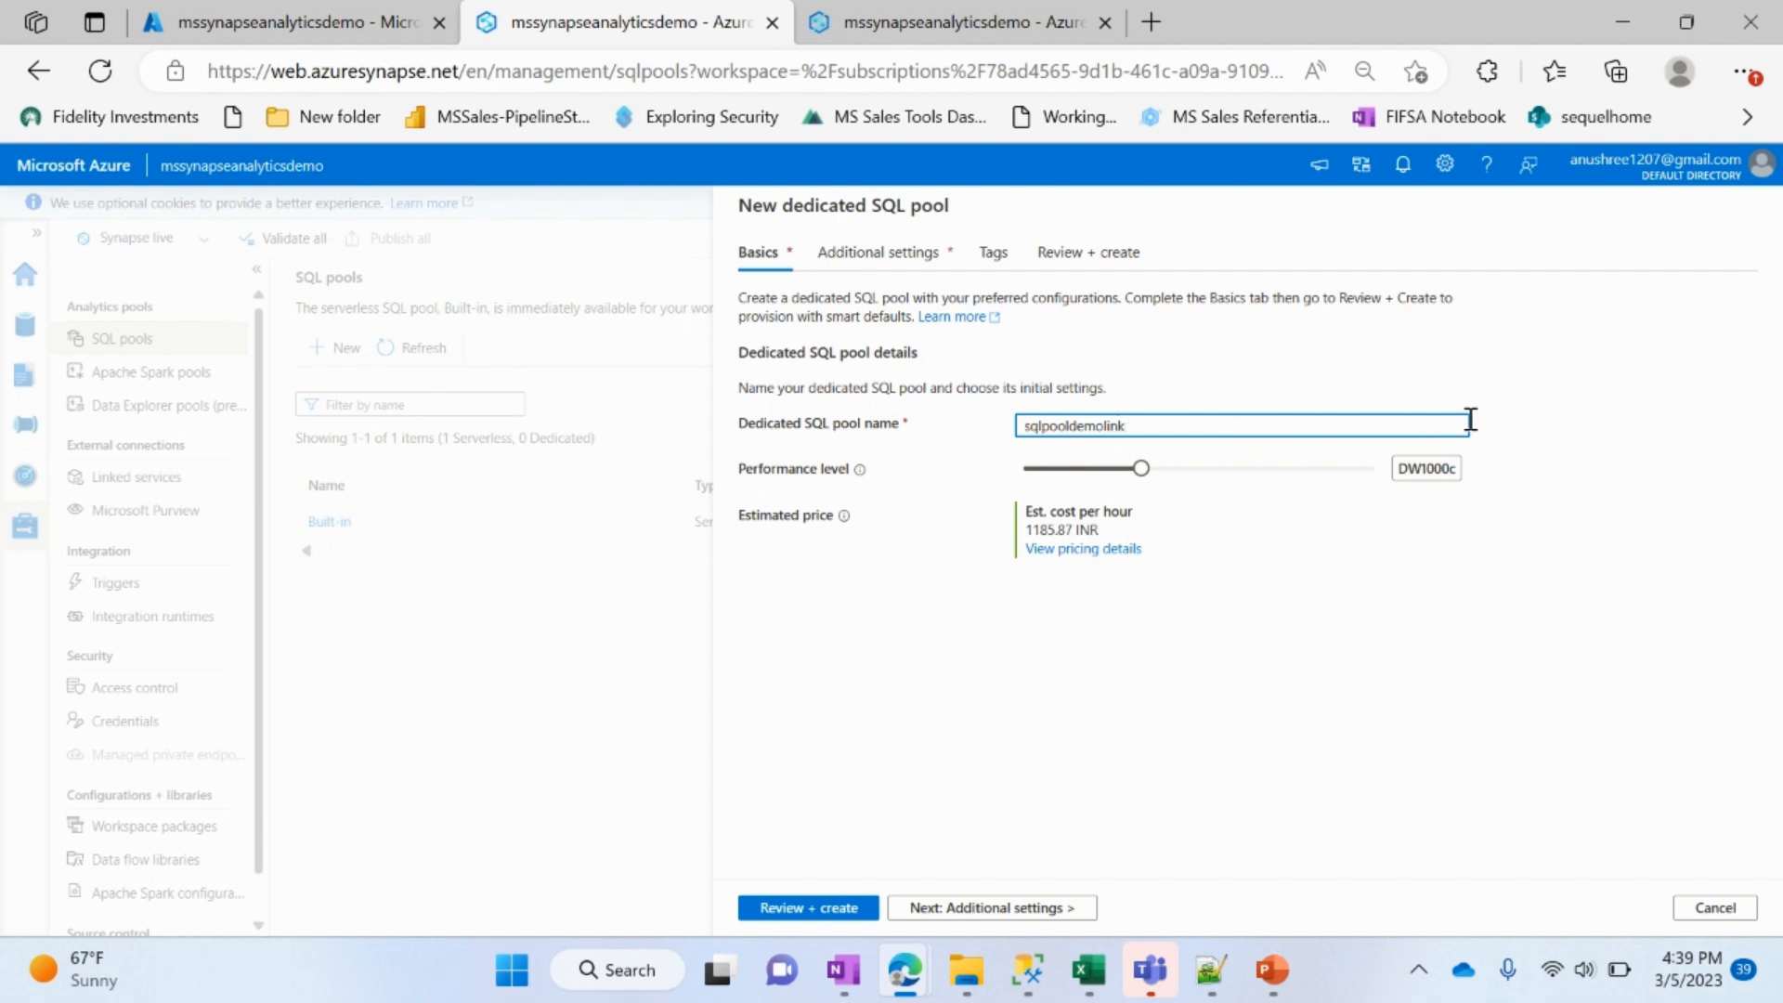
pyautogui.click(839, 910)
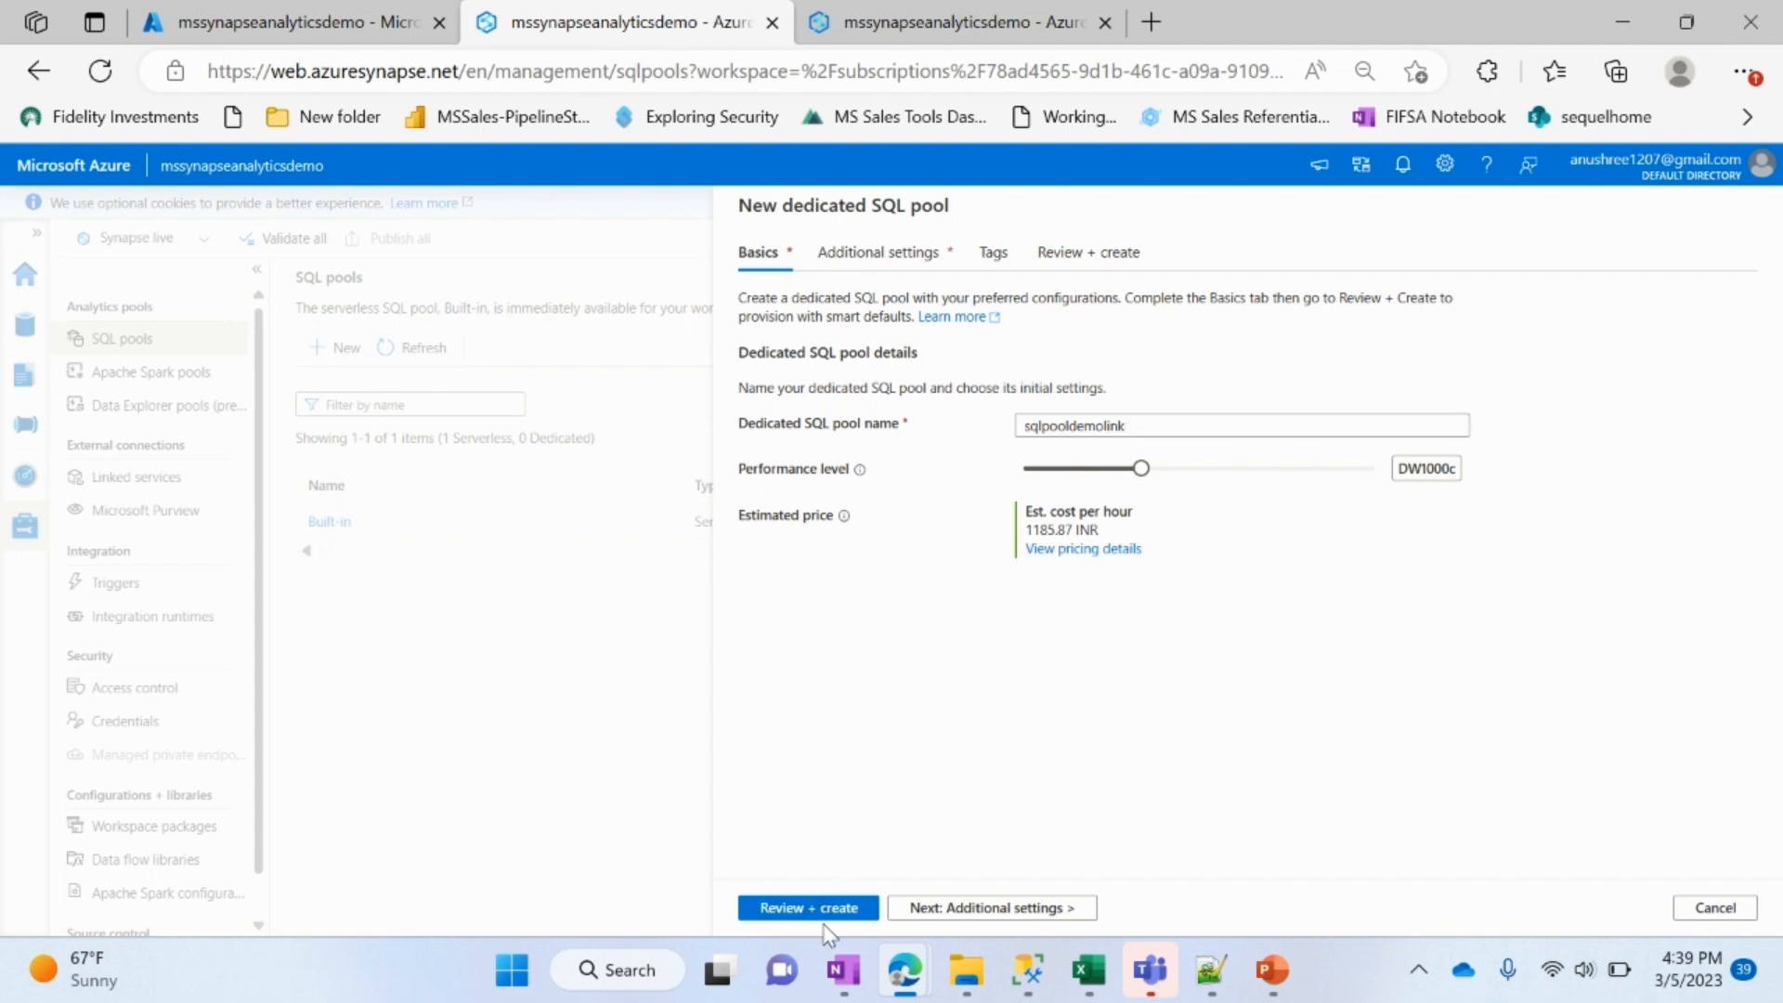
pyautogui.click(817, 907)
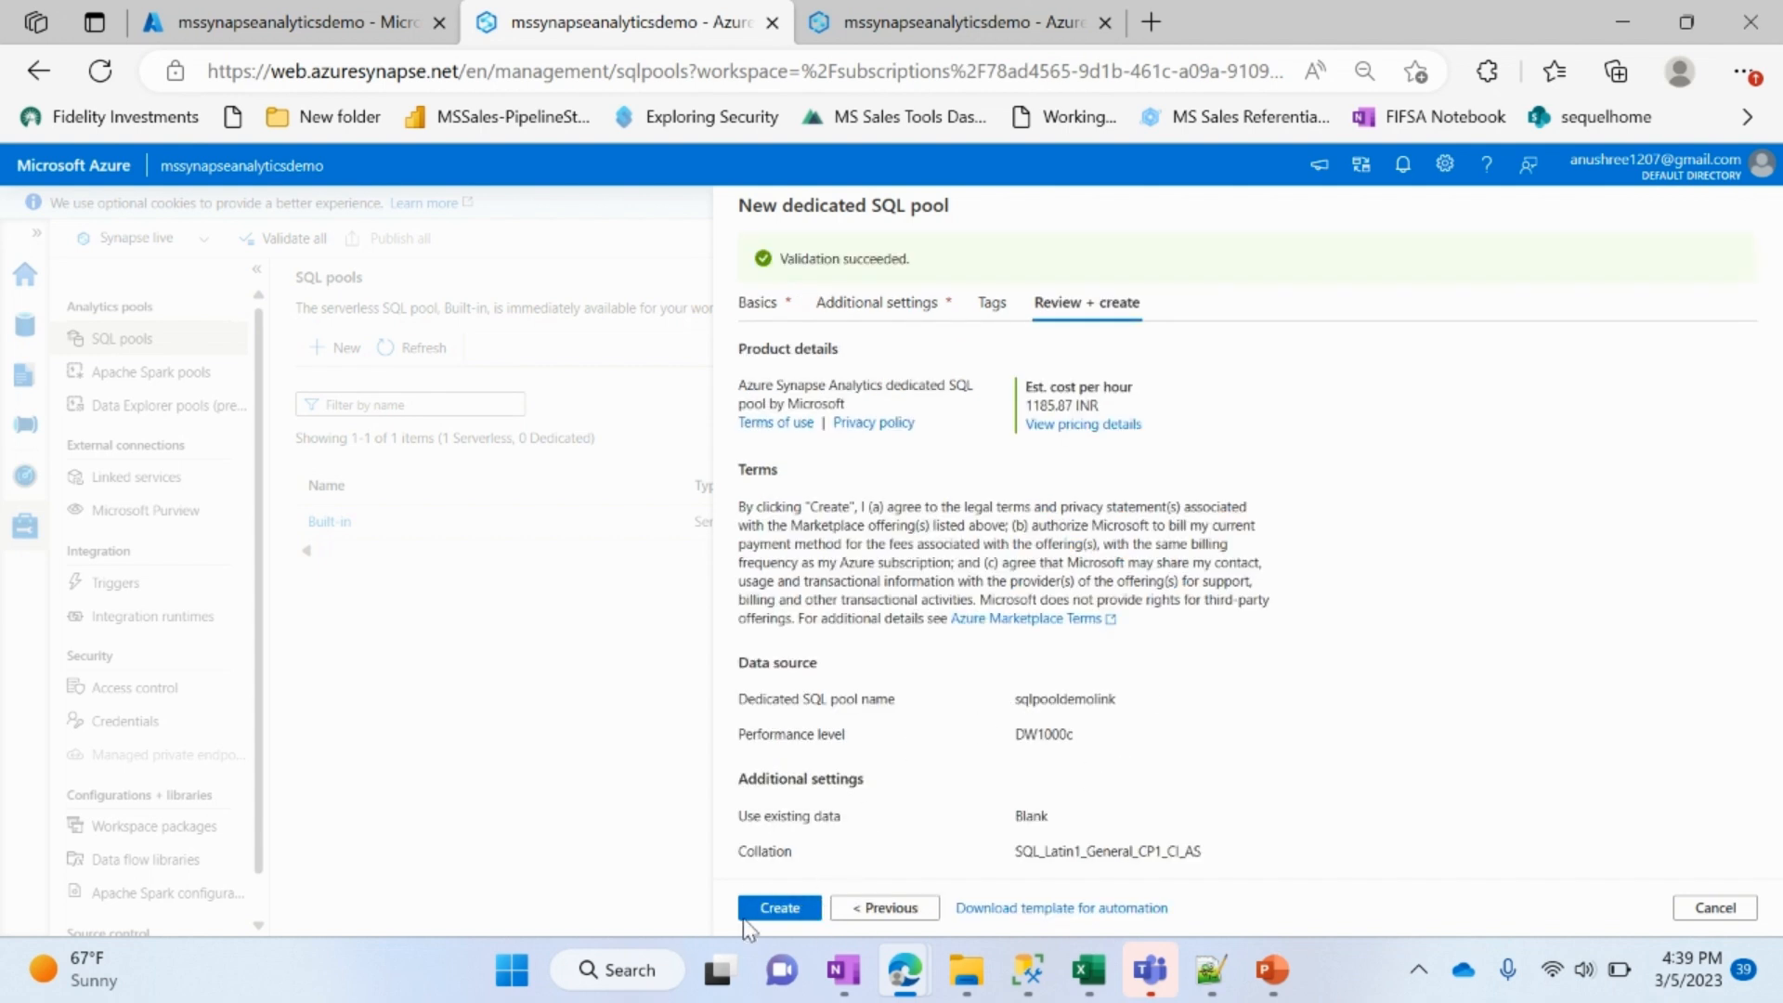
pyautogui.click(780, 907)
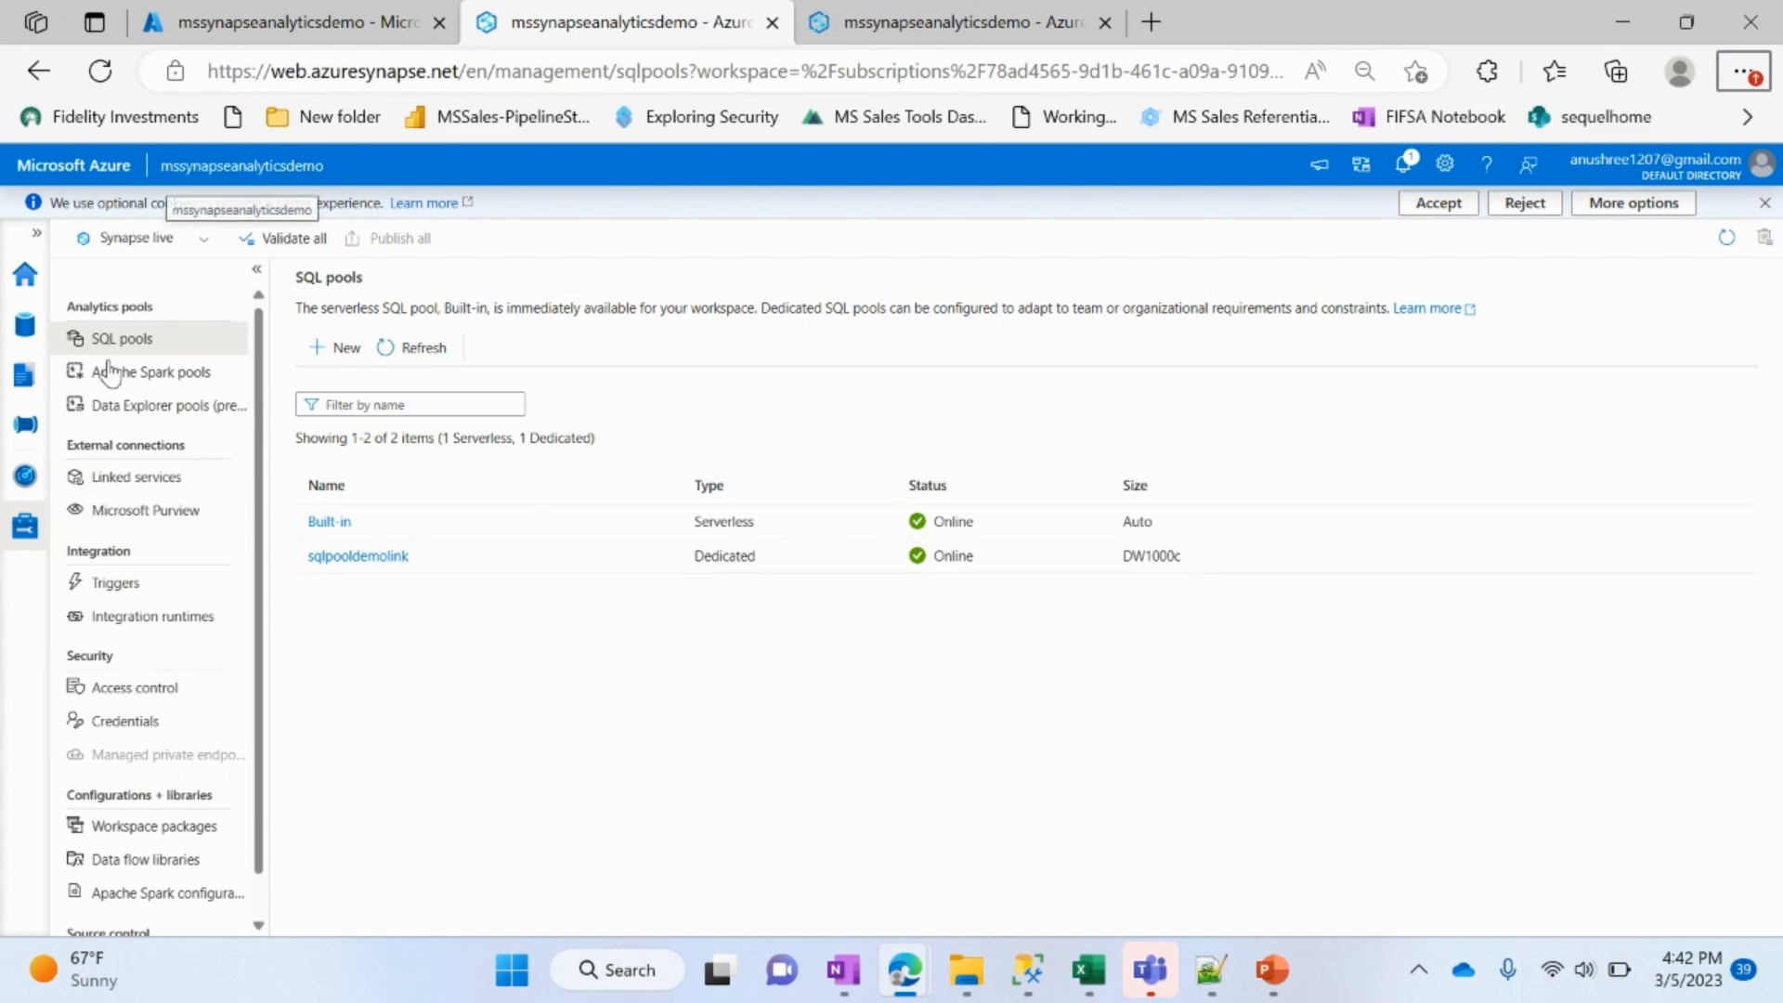
# Step: Start a new link connection with Azure SQL database as the source type and begin a new source linked service
pyautogui.click(26, 429)
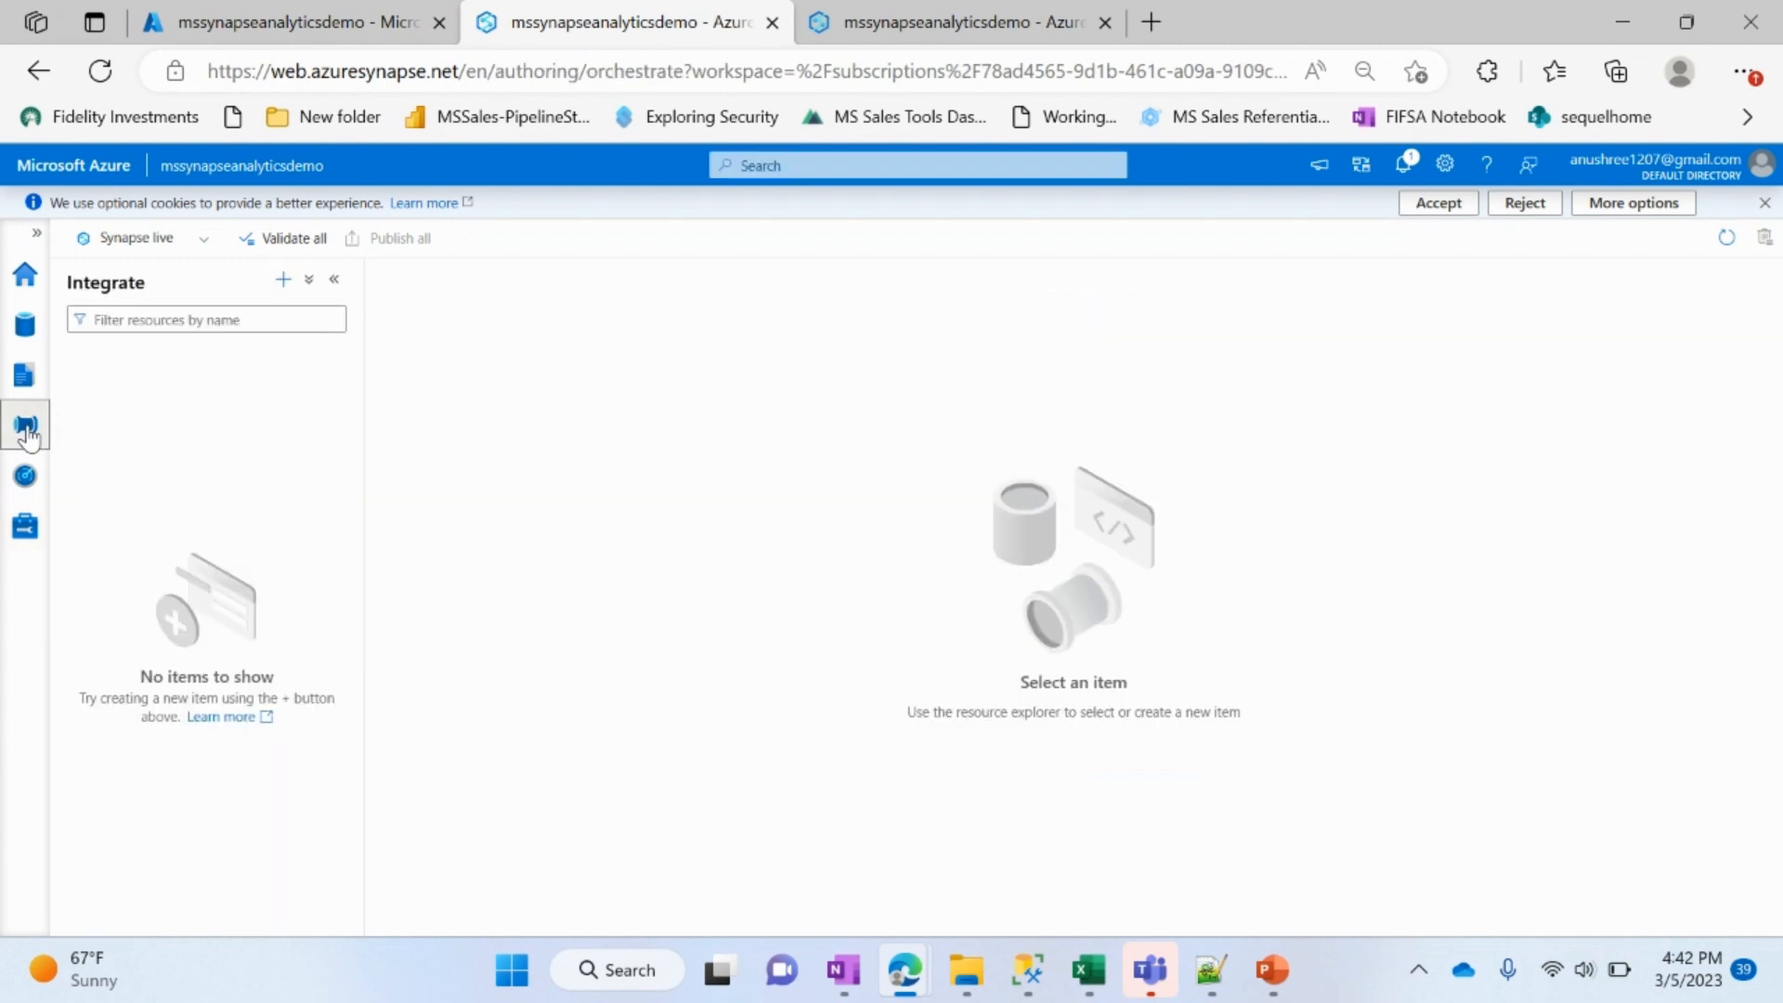
pyautogui.click(283, 280)
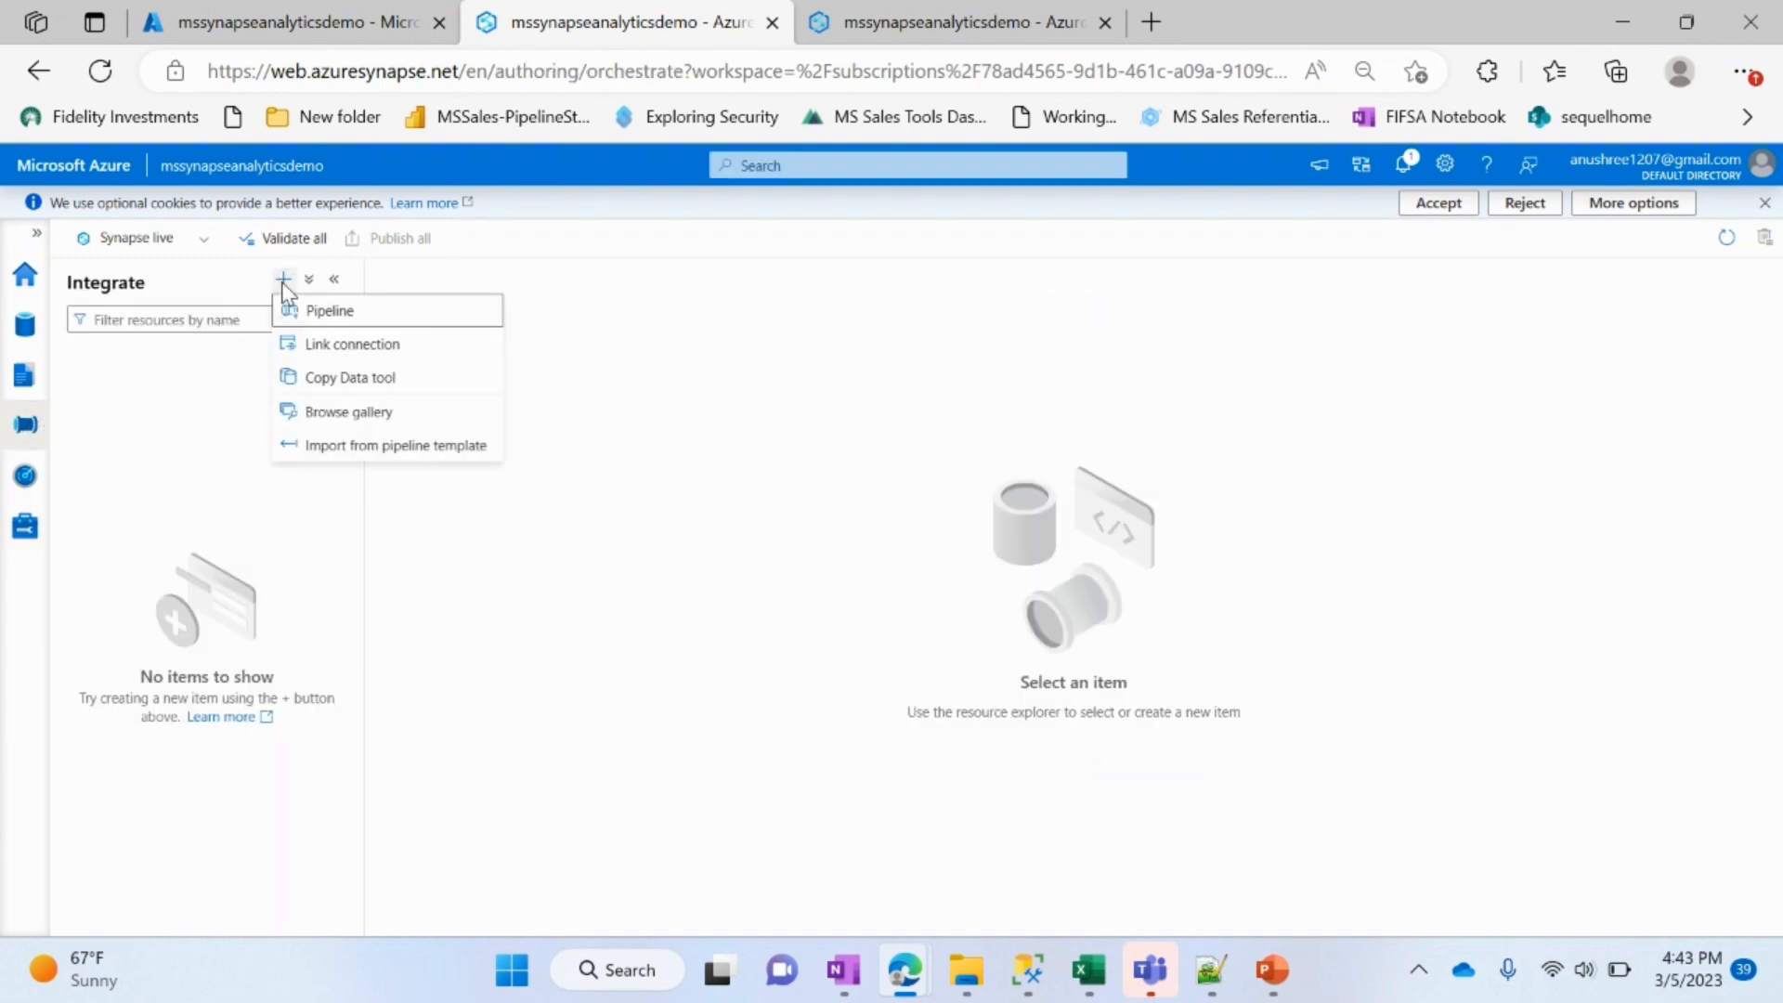
pyautogui.click(292, 343)
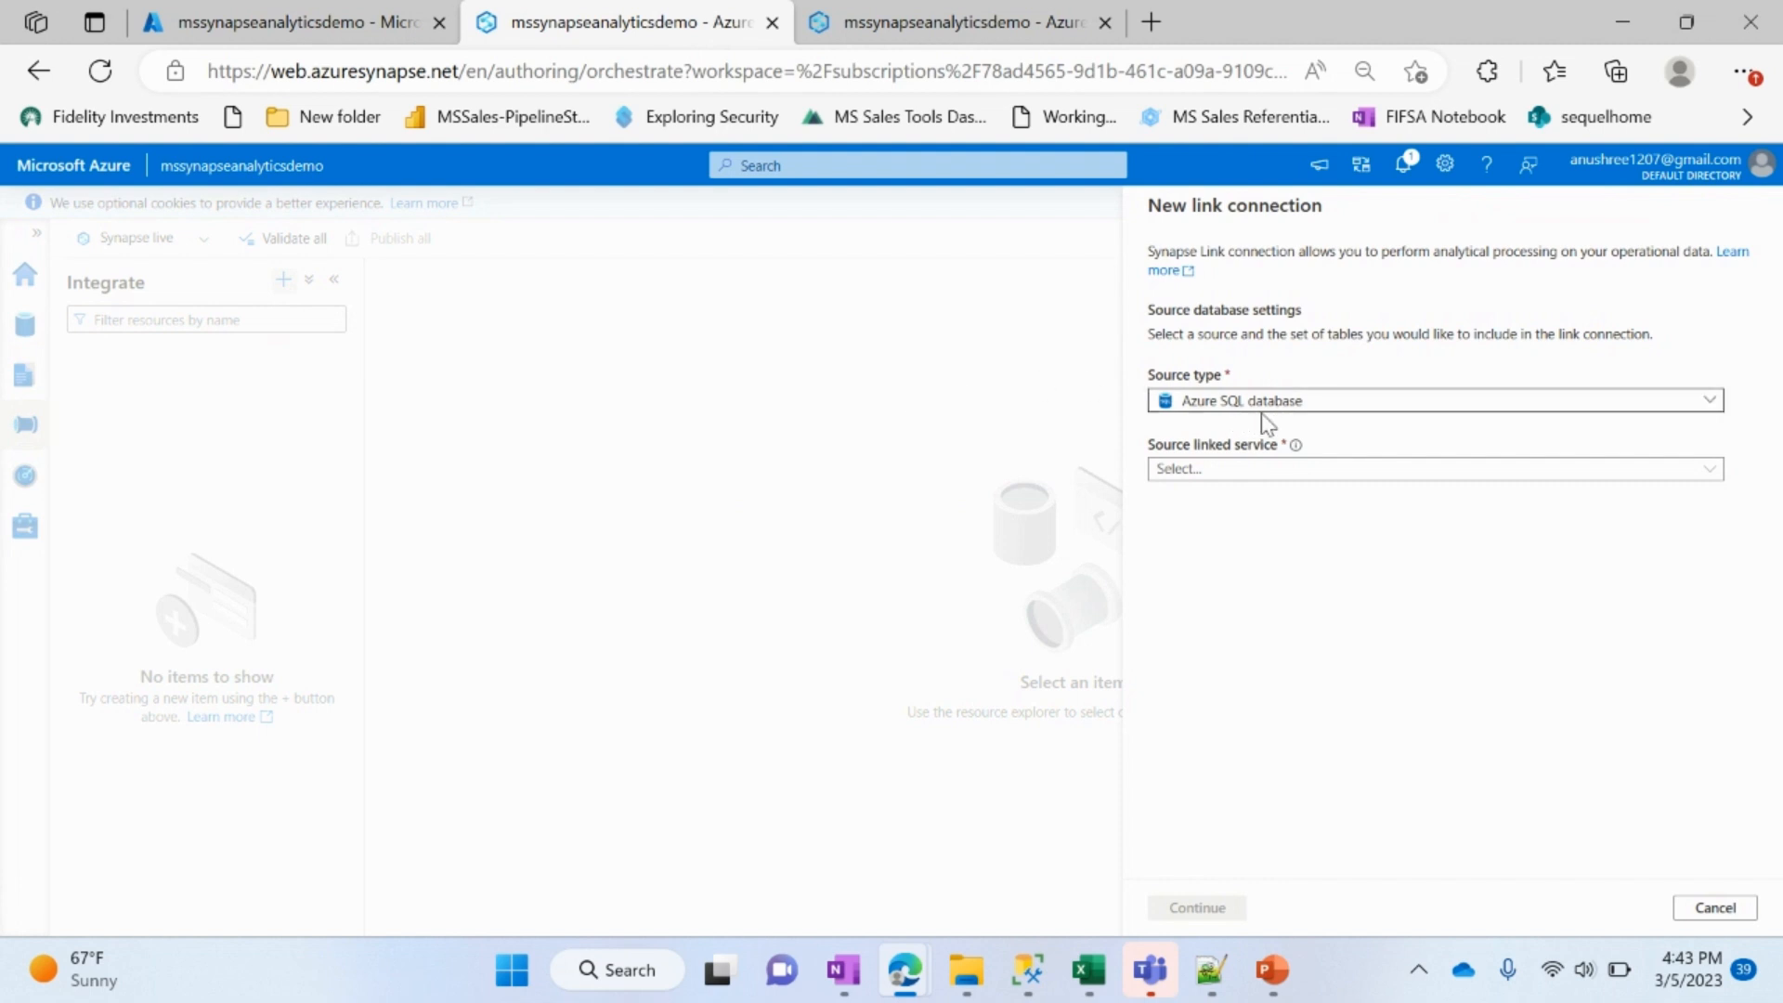
pyautogui.click(1296, 478)
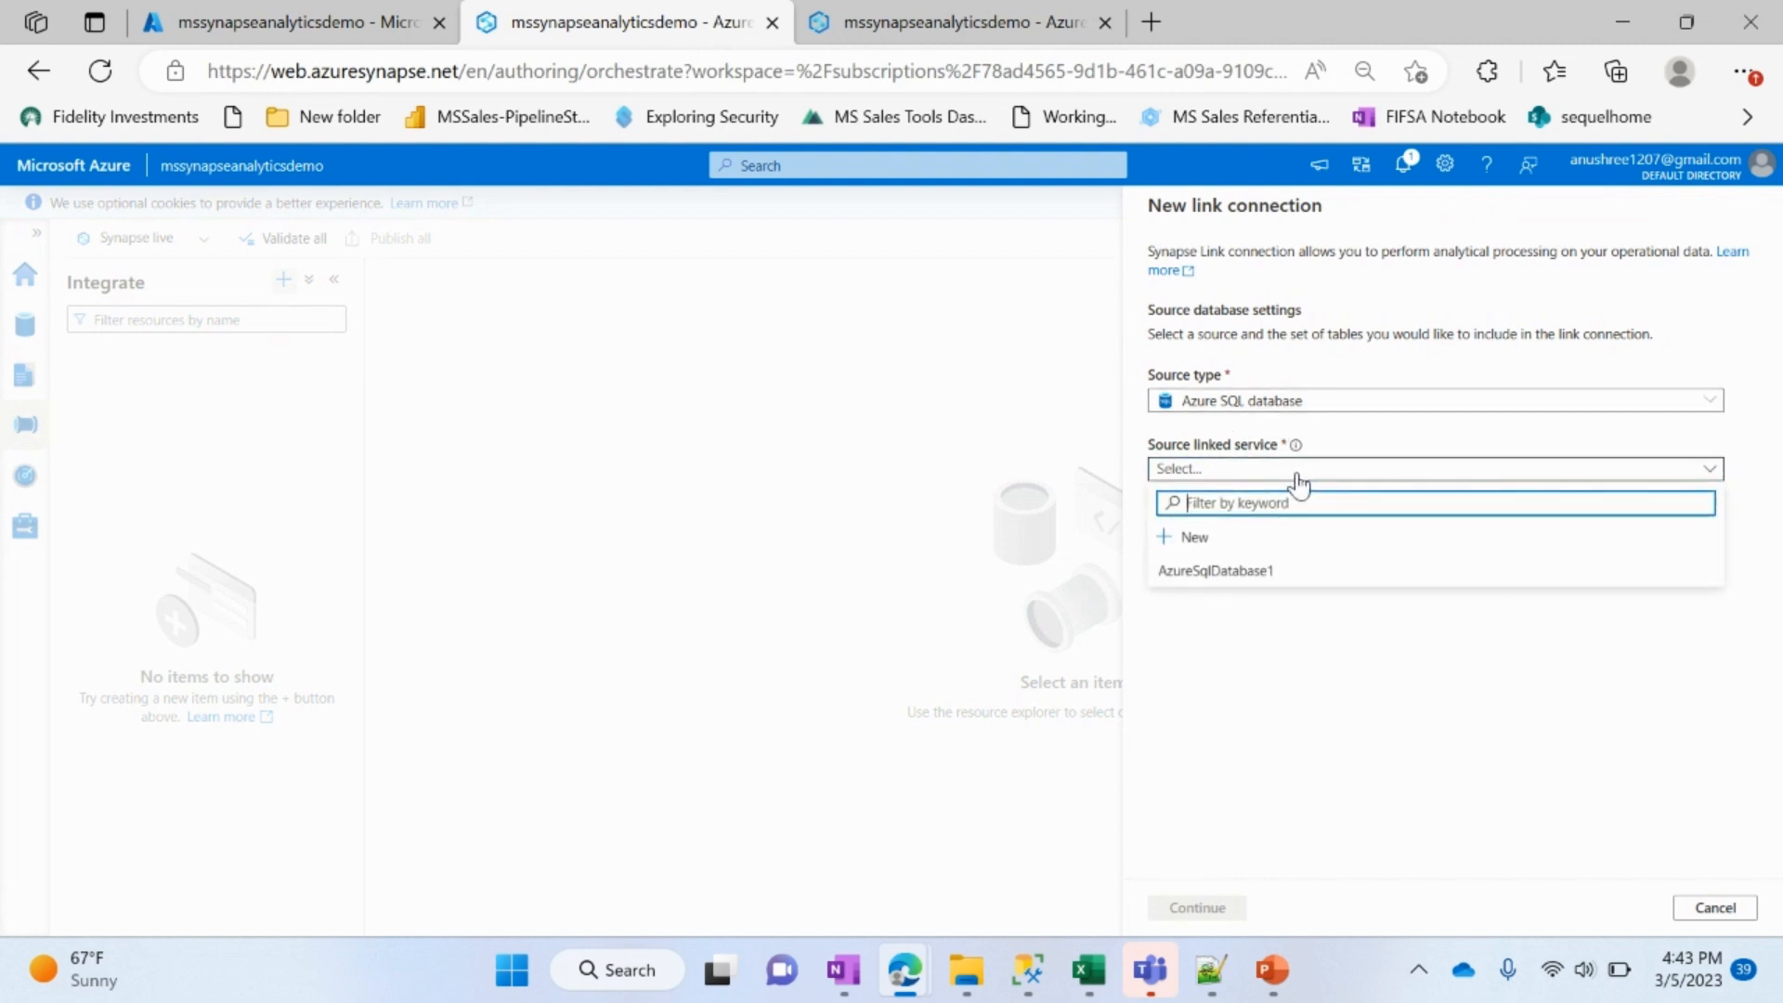
pyautogui.click(1303, 538)
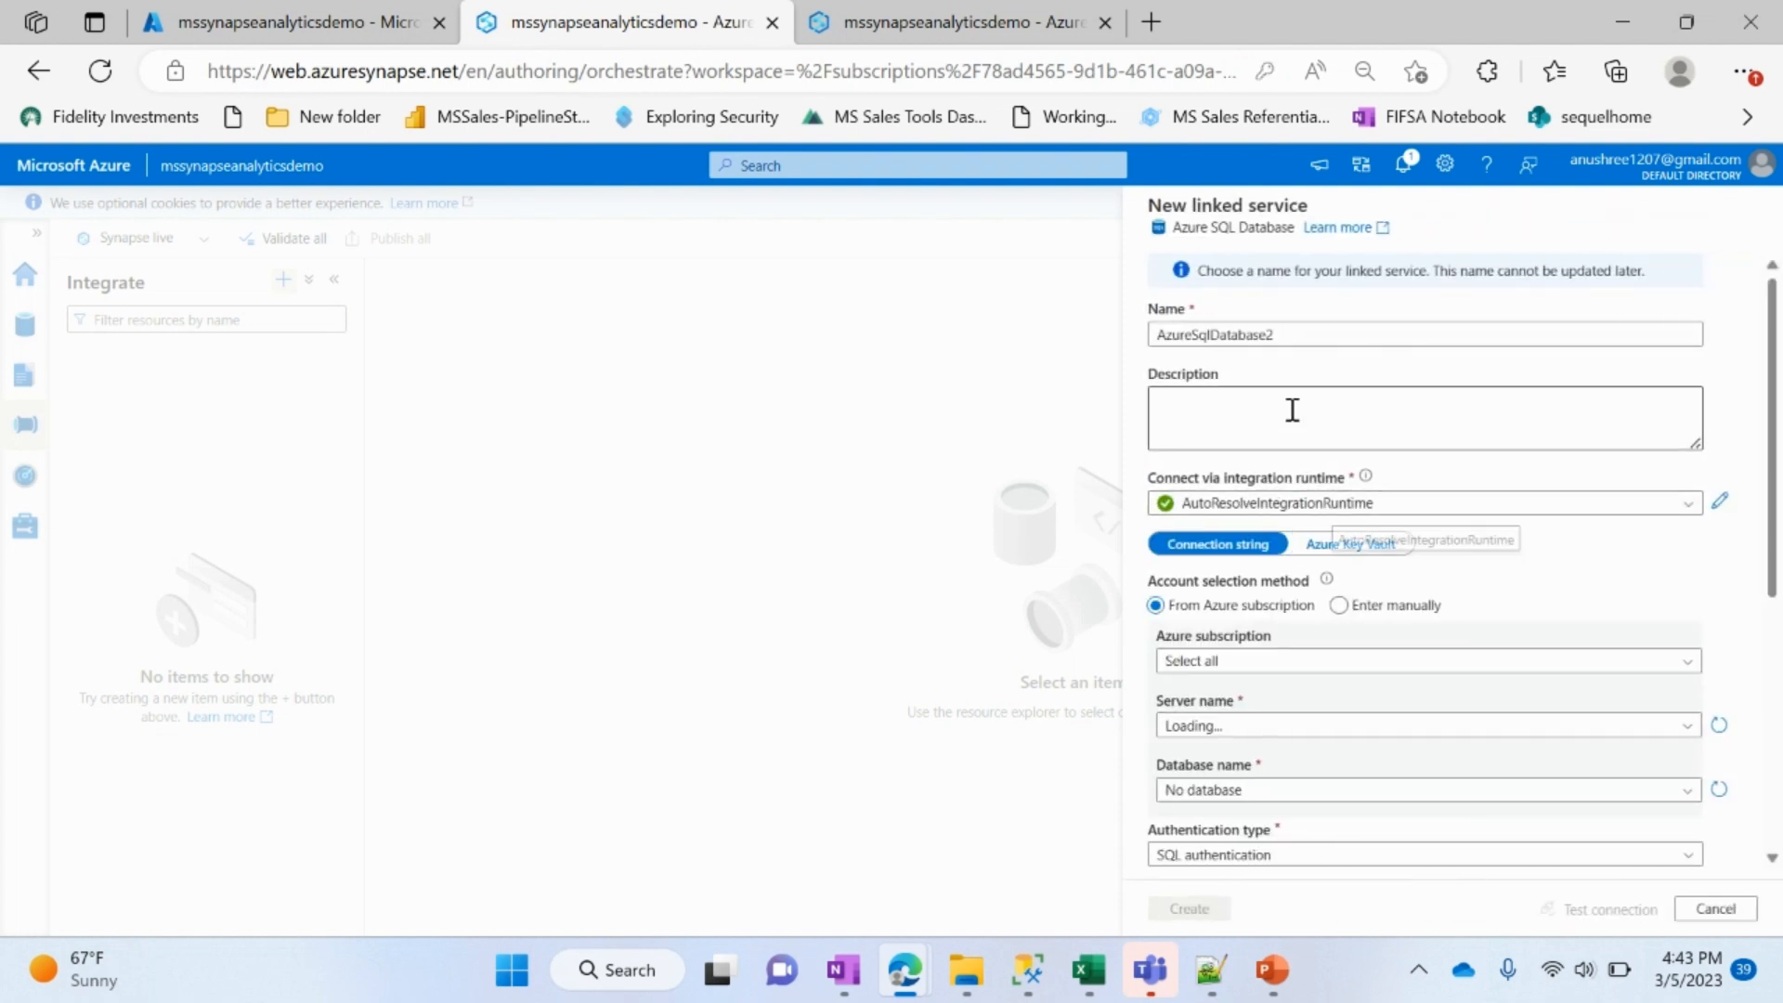
# Step: Set the new linked service's Azure subscription to Visual Studio Enterprise Subscription, dismissing the deployment notification
pyautogui.scroll(-1, 1627, 421)
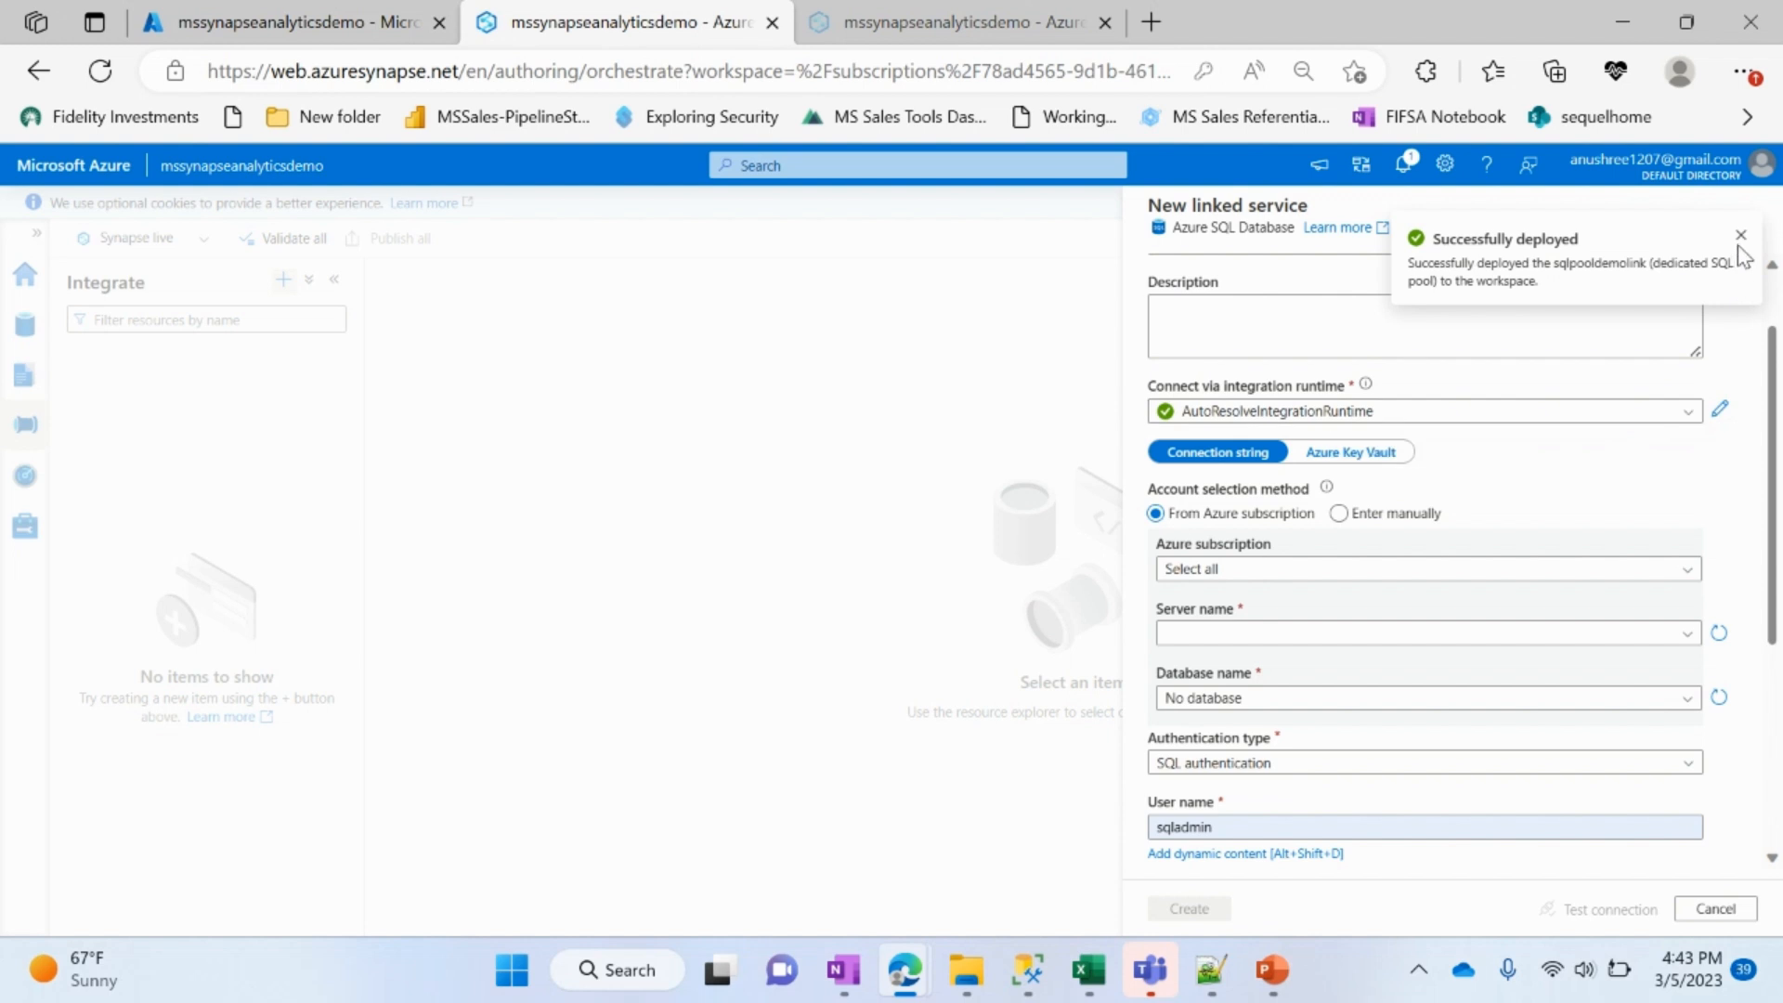
pyautogui.click(1741, 237)
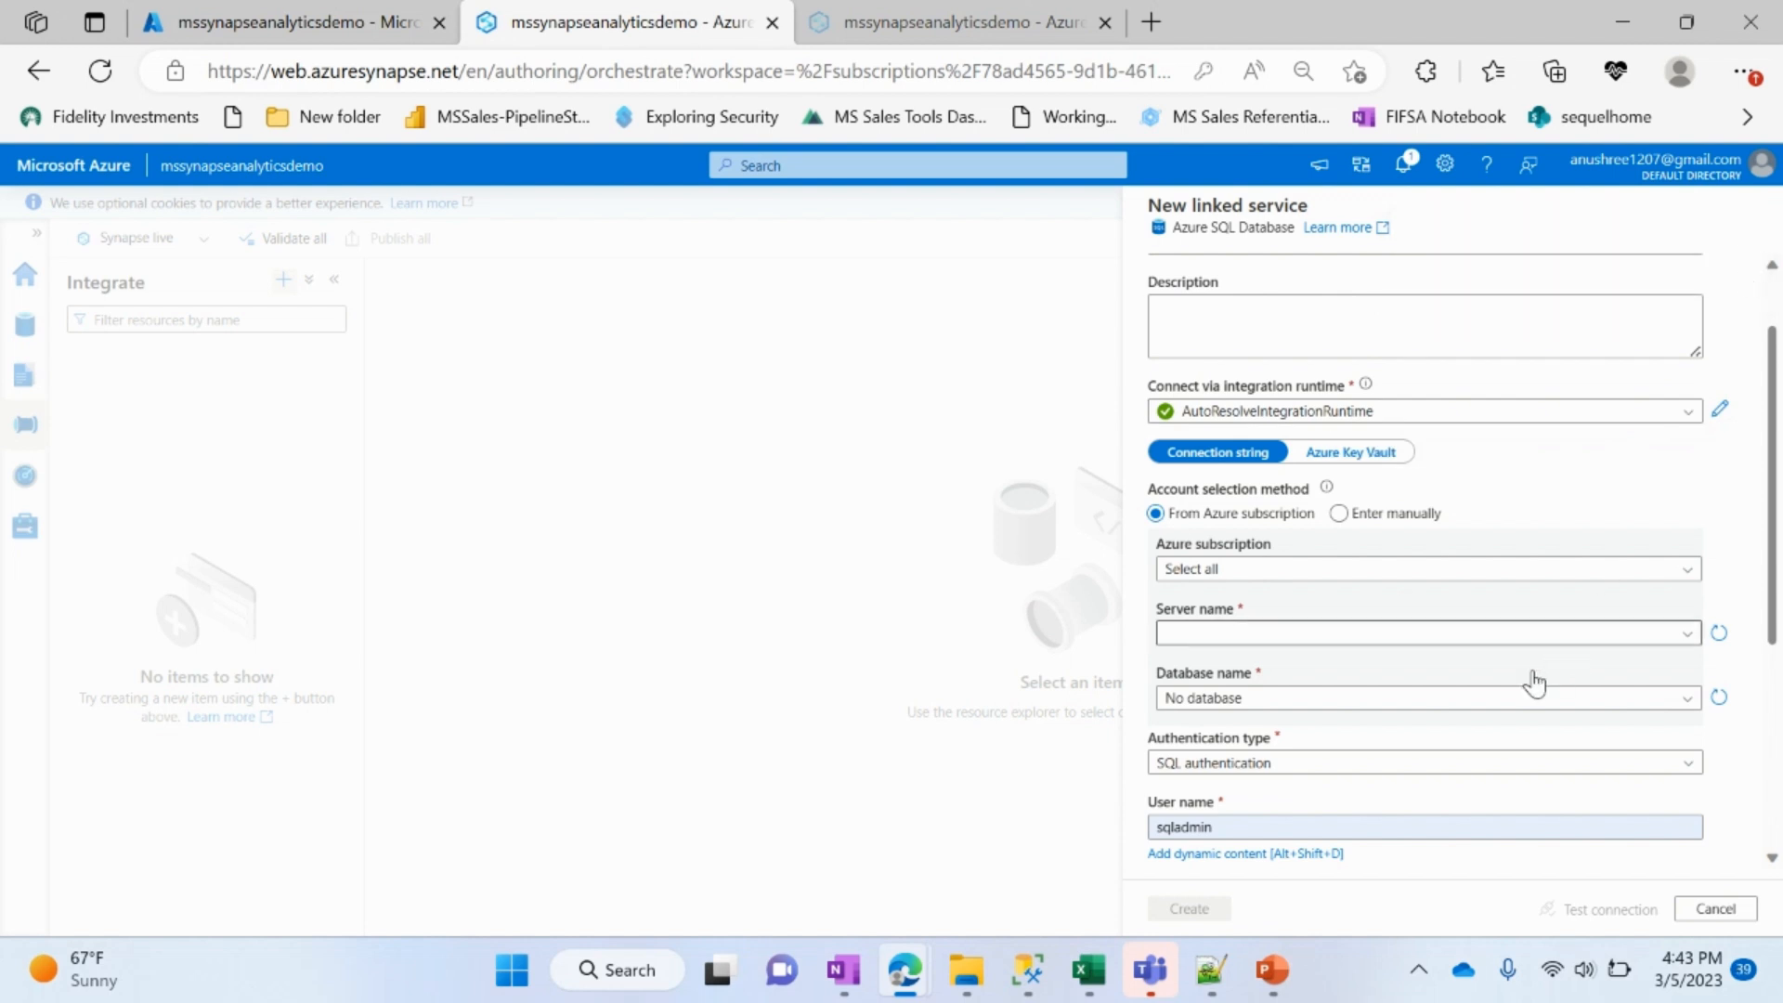
pyautogui.click(1366, 581)
pyautogui.click(1365, 632)
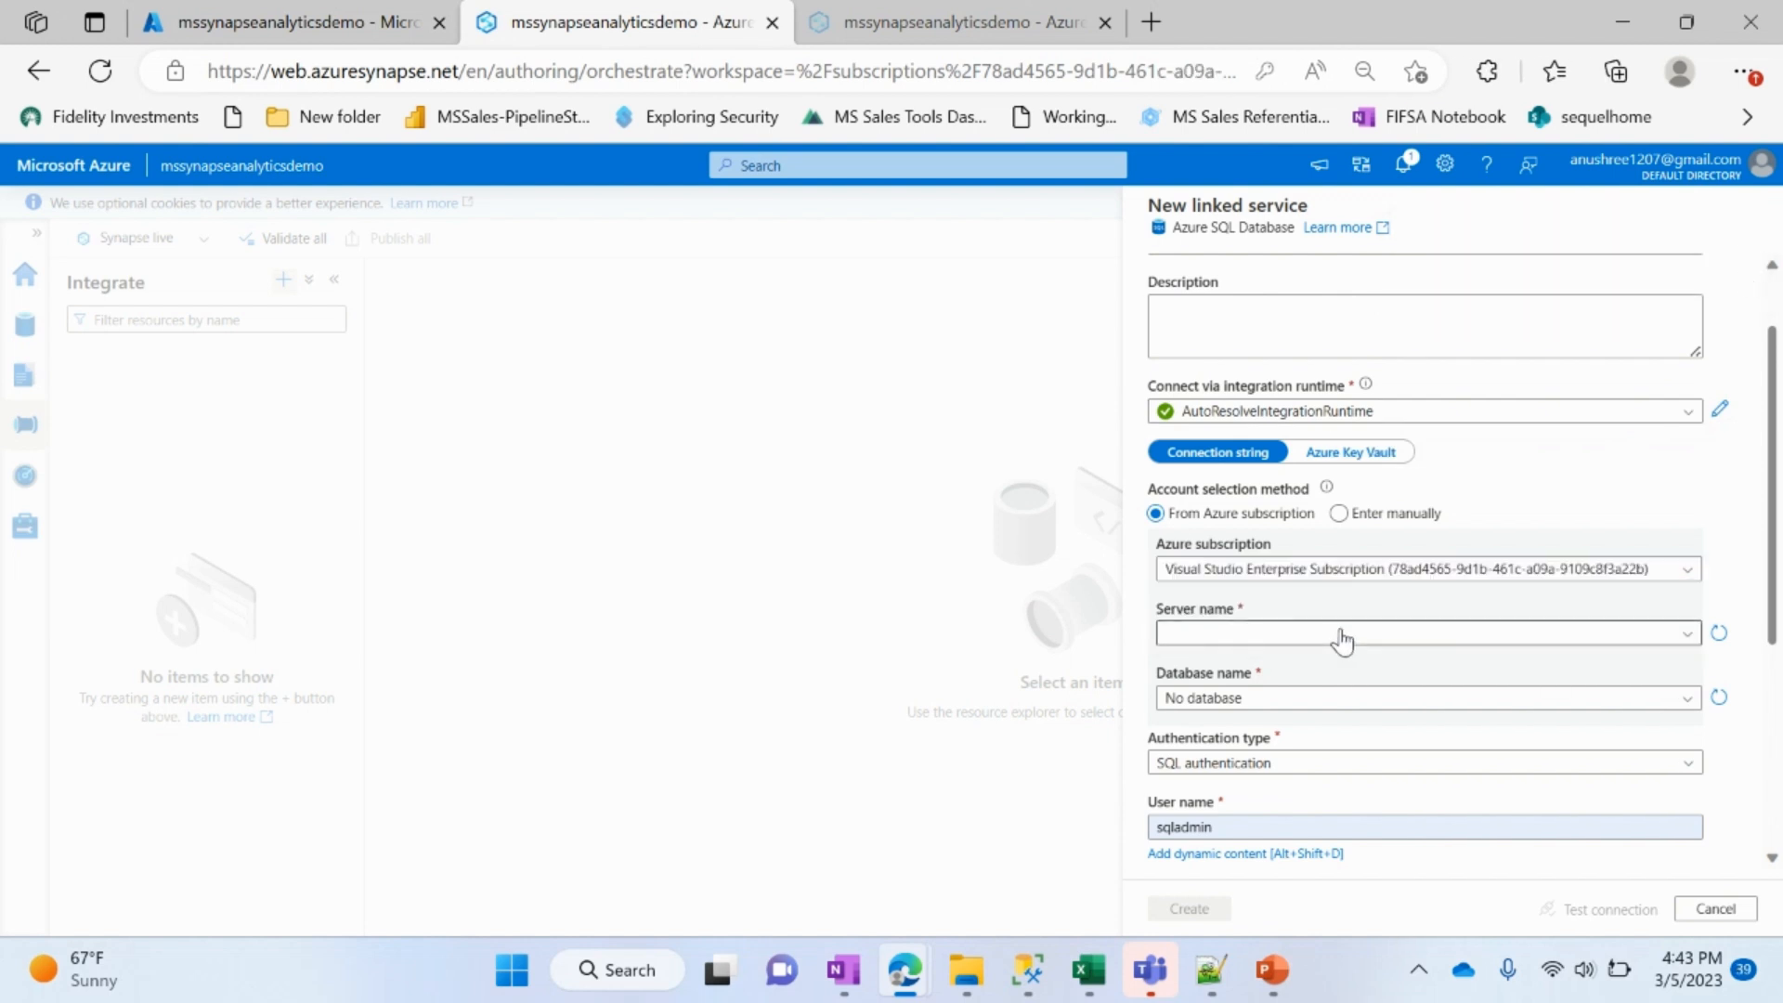
# Step: Set the linked service's server to mysqldemosazure and its database to streamlinksynapse
pyautogui.click(1342, 636)
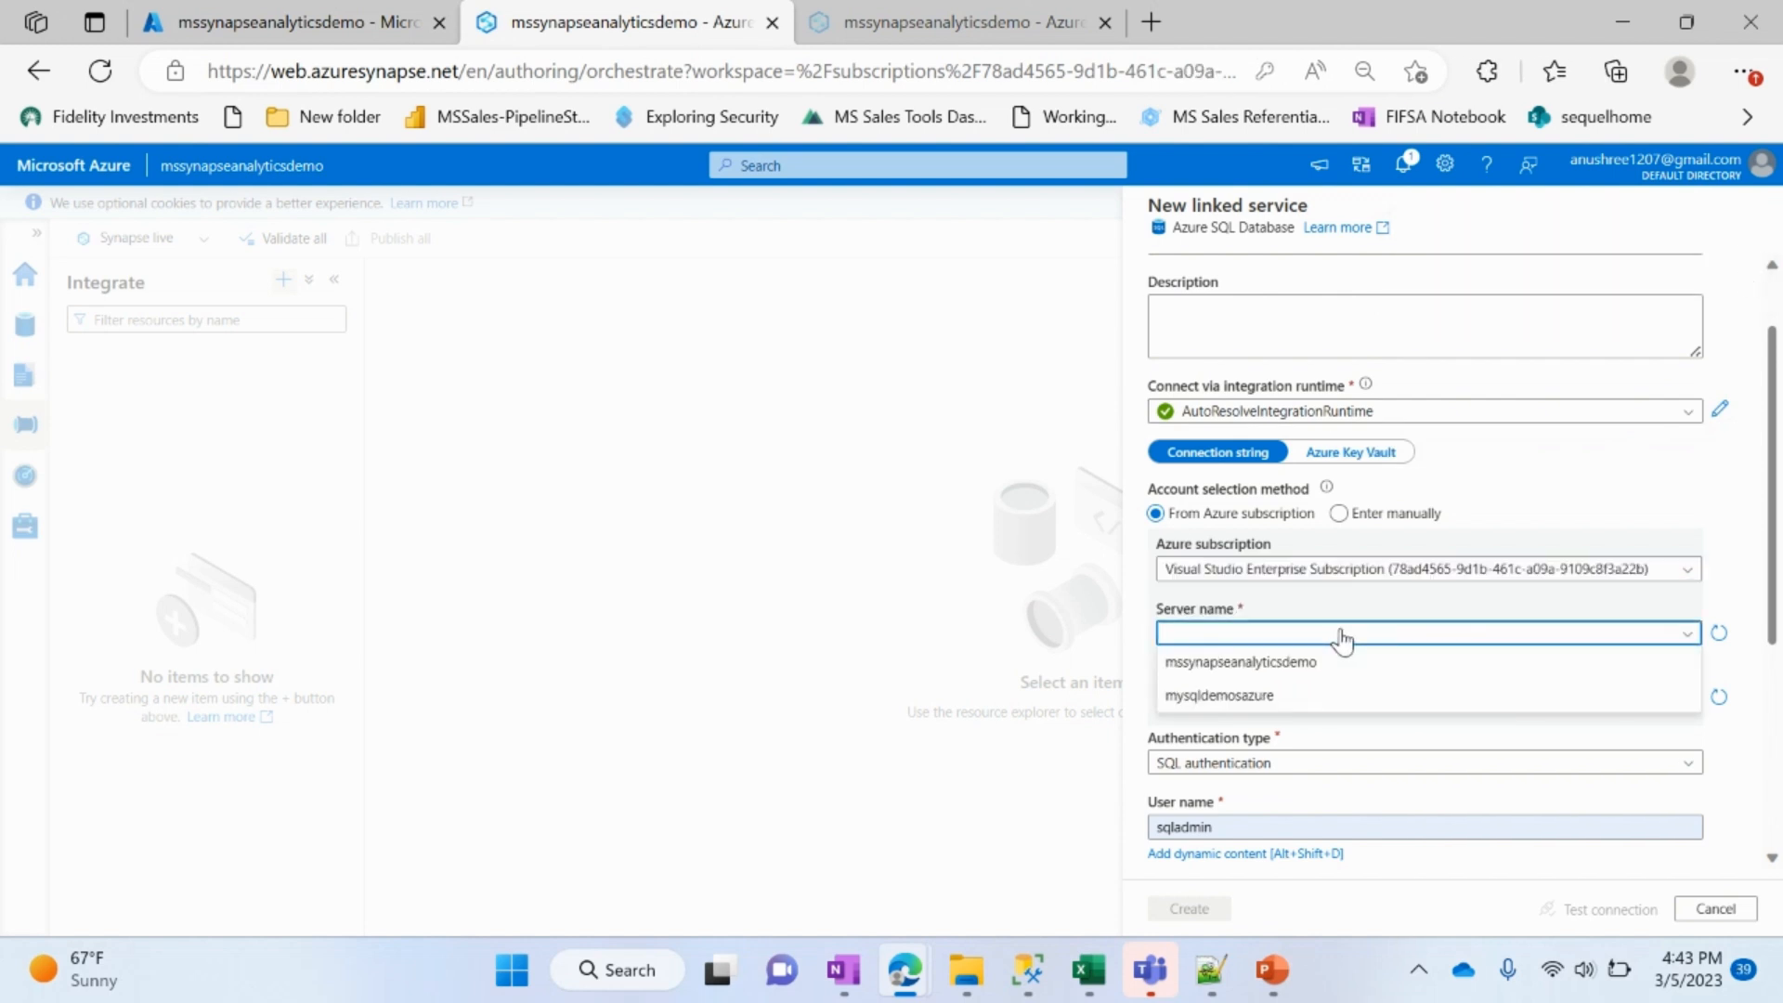
pyautogui.click(1331, 703)
pyautogui.scroll(-2, 1330, 708)
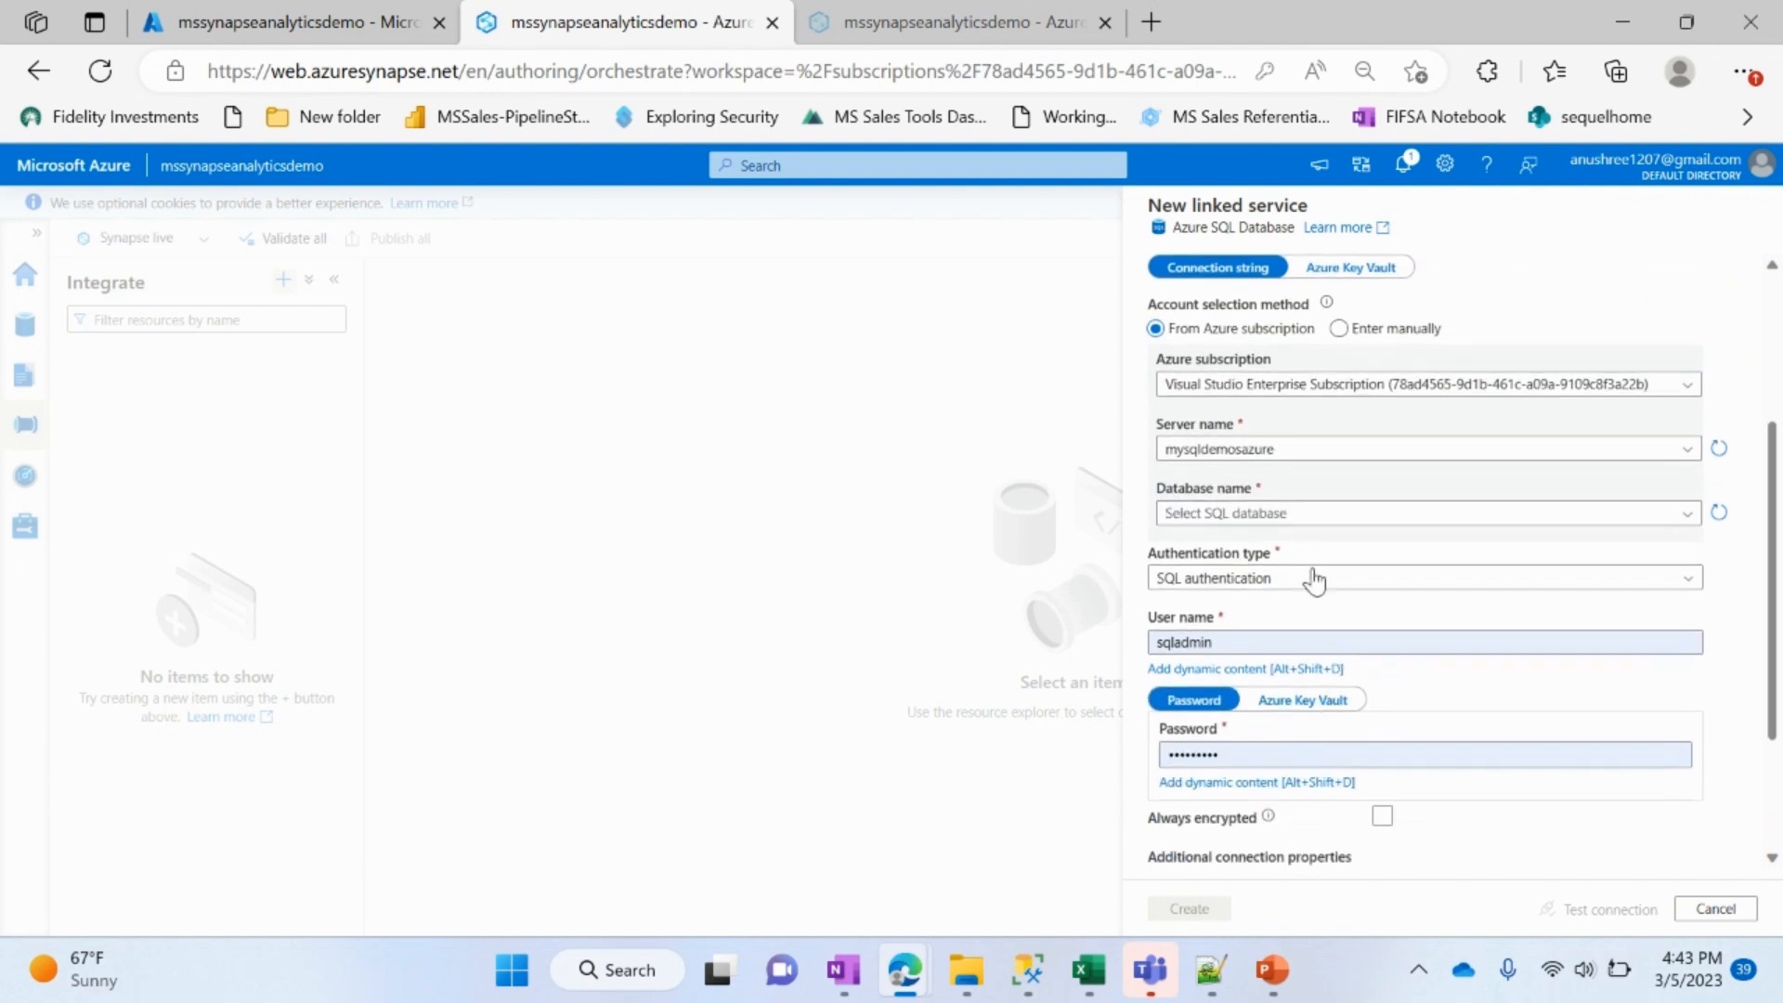
pyautogui.click(1309, 514)
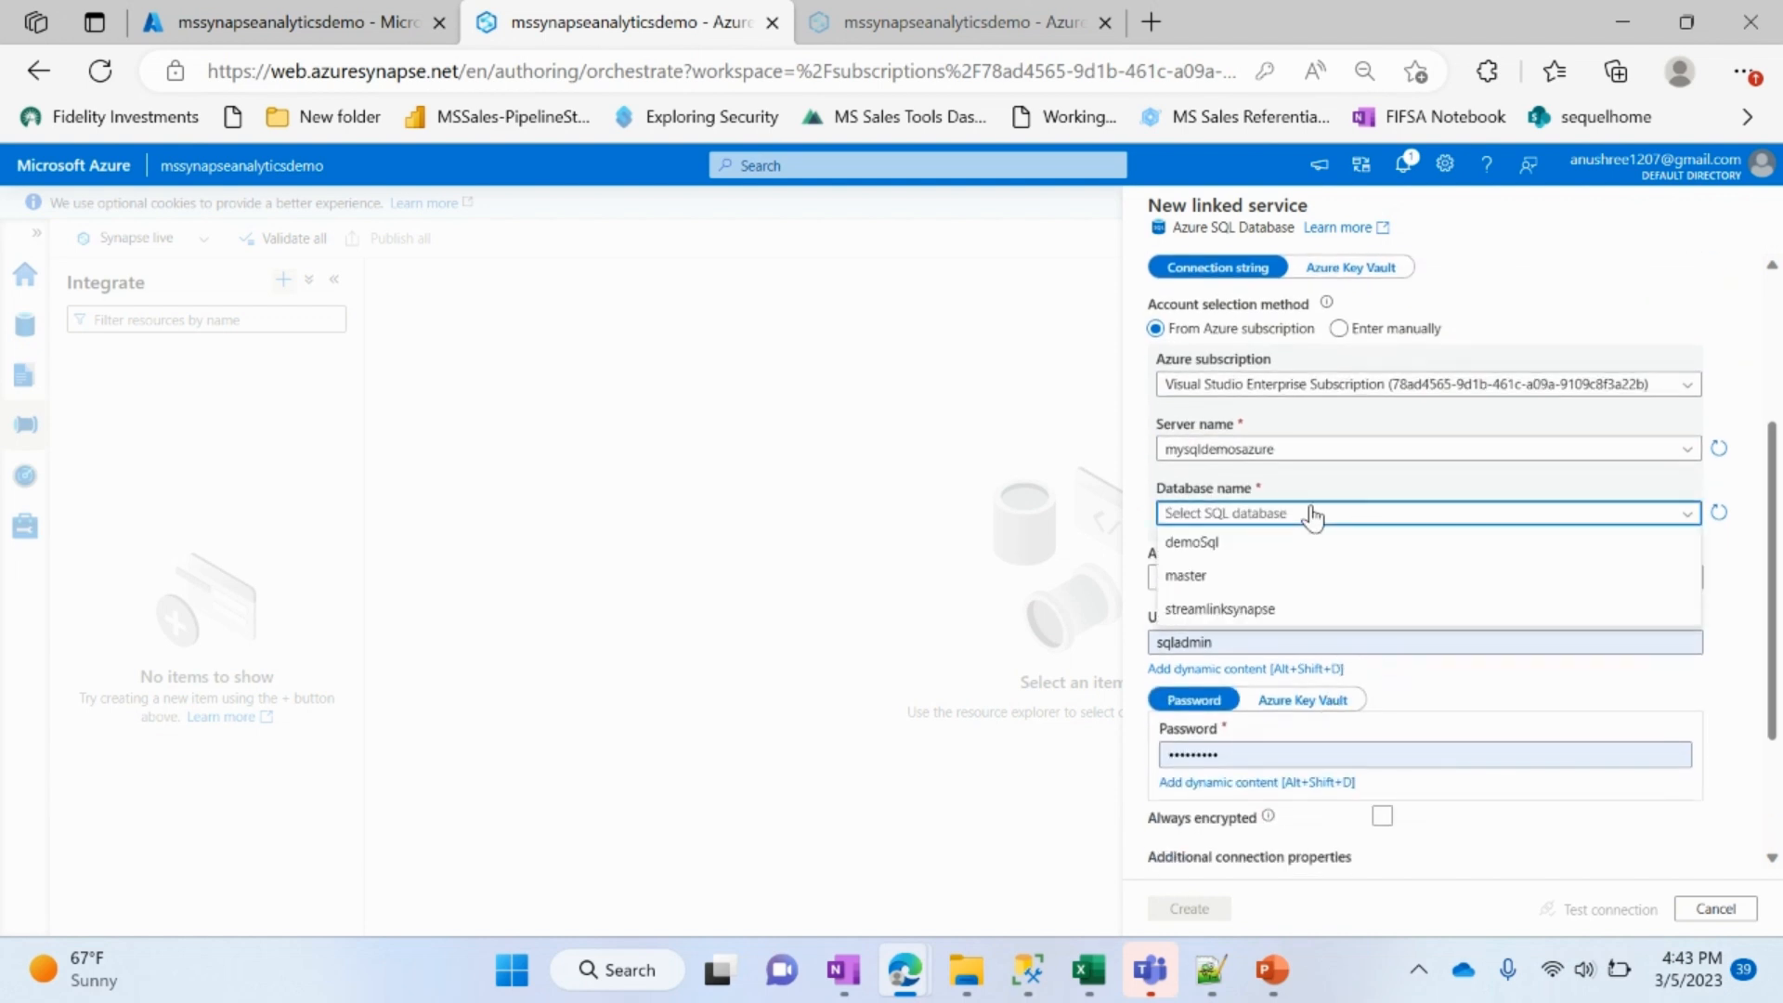
pyautogui.click(1295, 615)
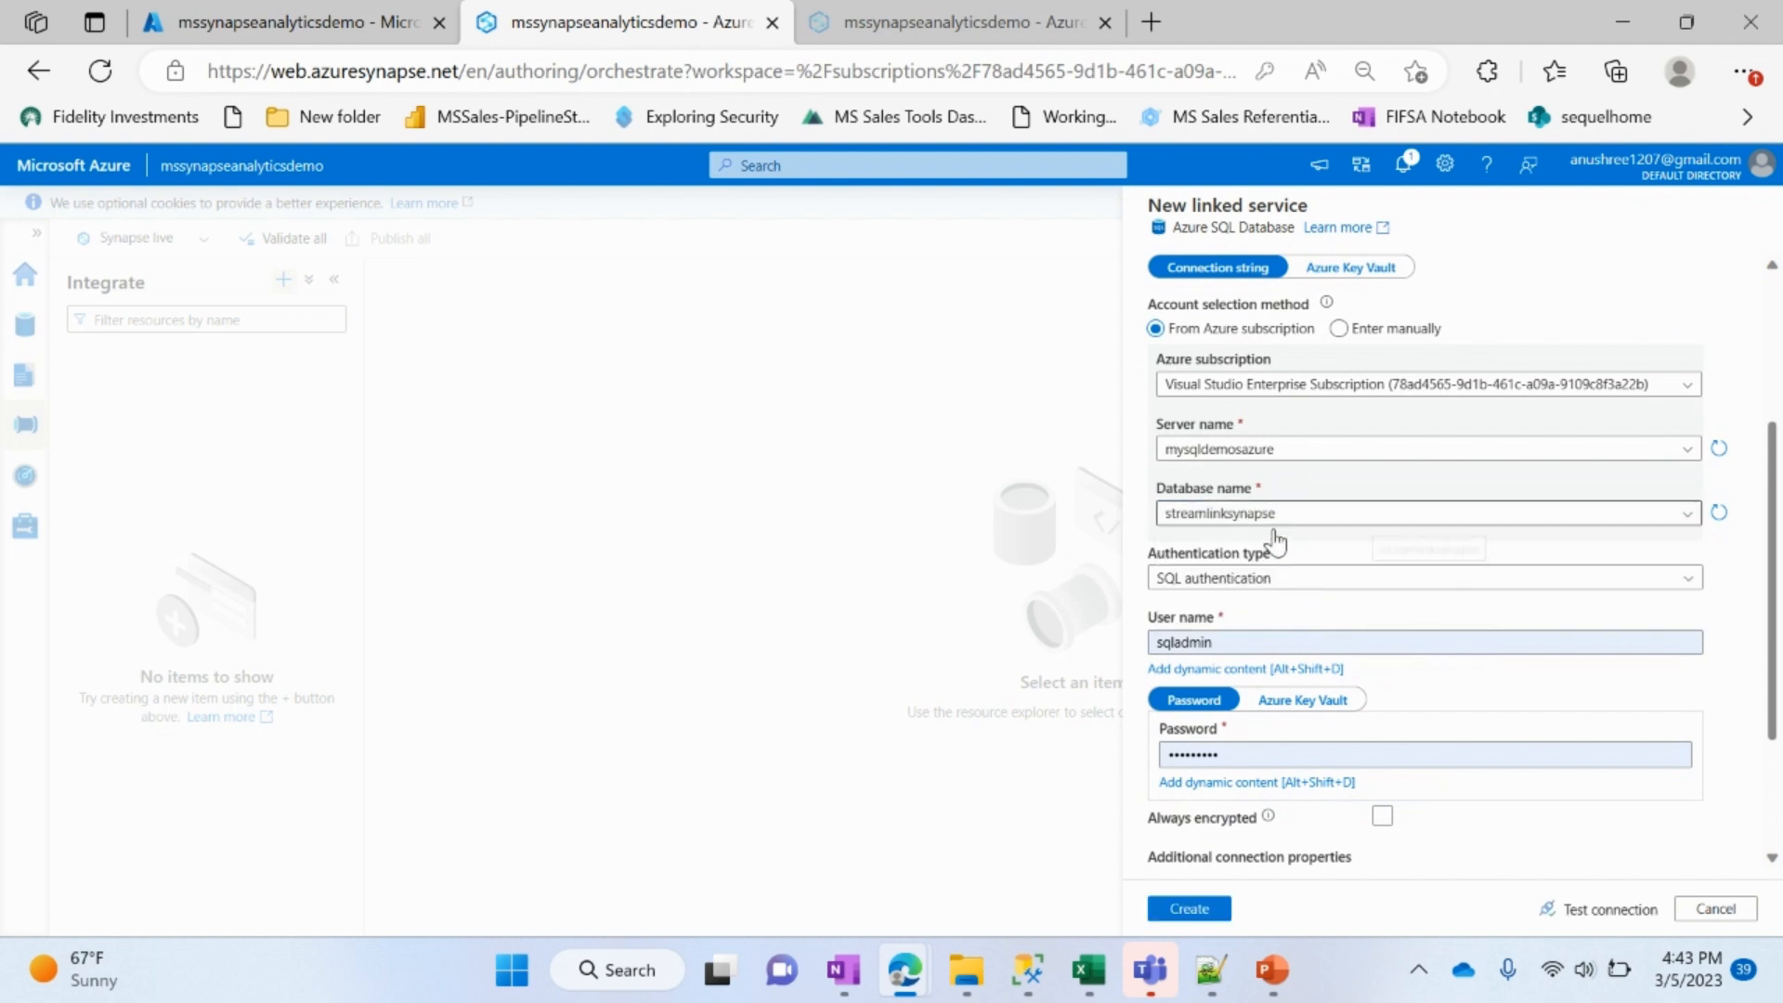
# Step: Re-enter the SQL login password, then create the linked service after testing its connection
pyautogui.scroll(-2, 1294, 752)
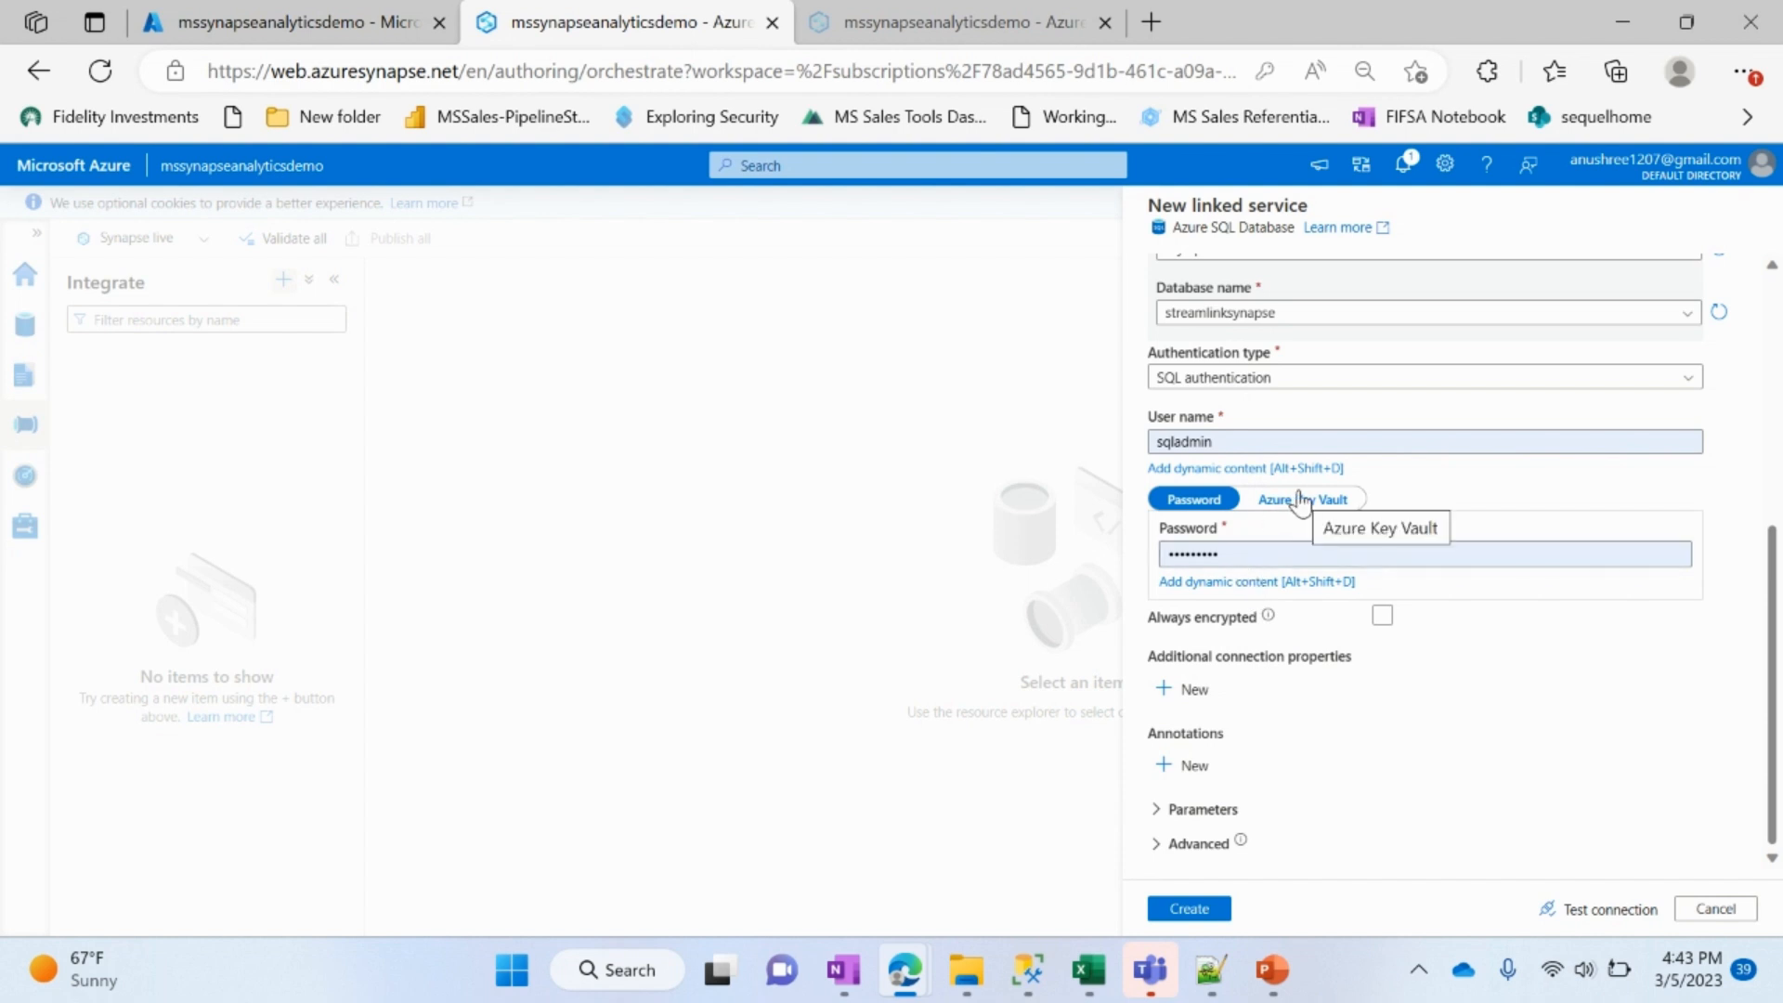
pyautogui.doubleClick(1325, 553)
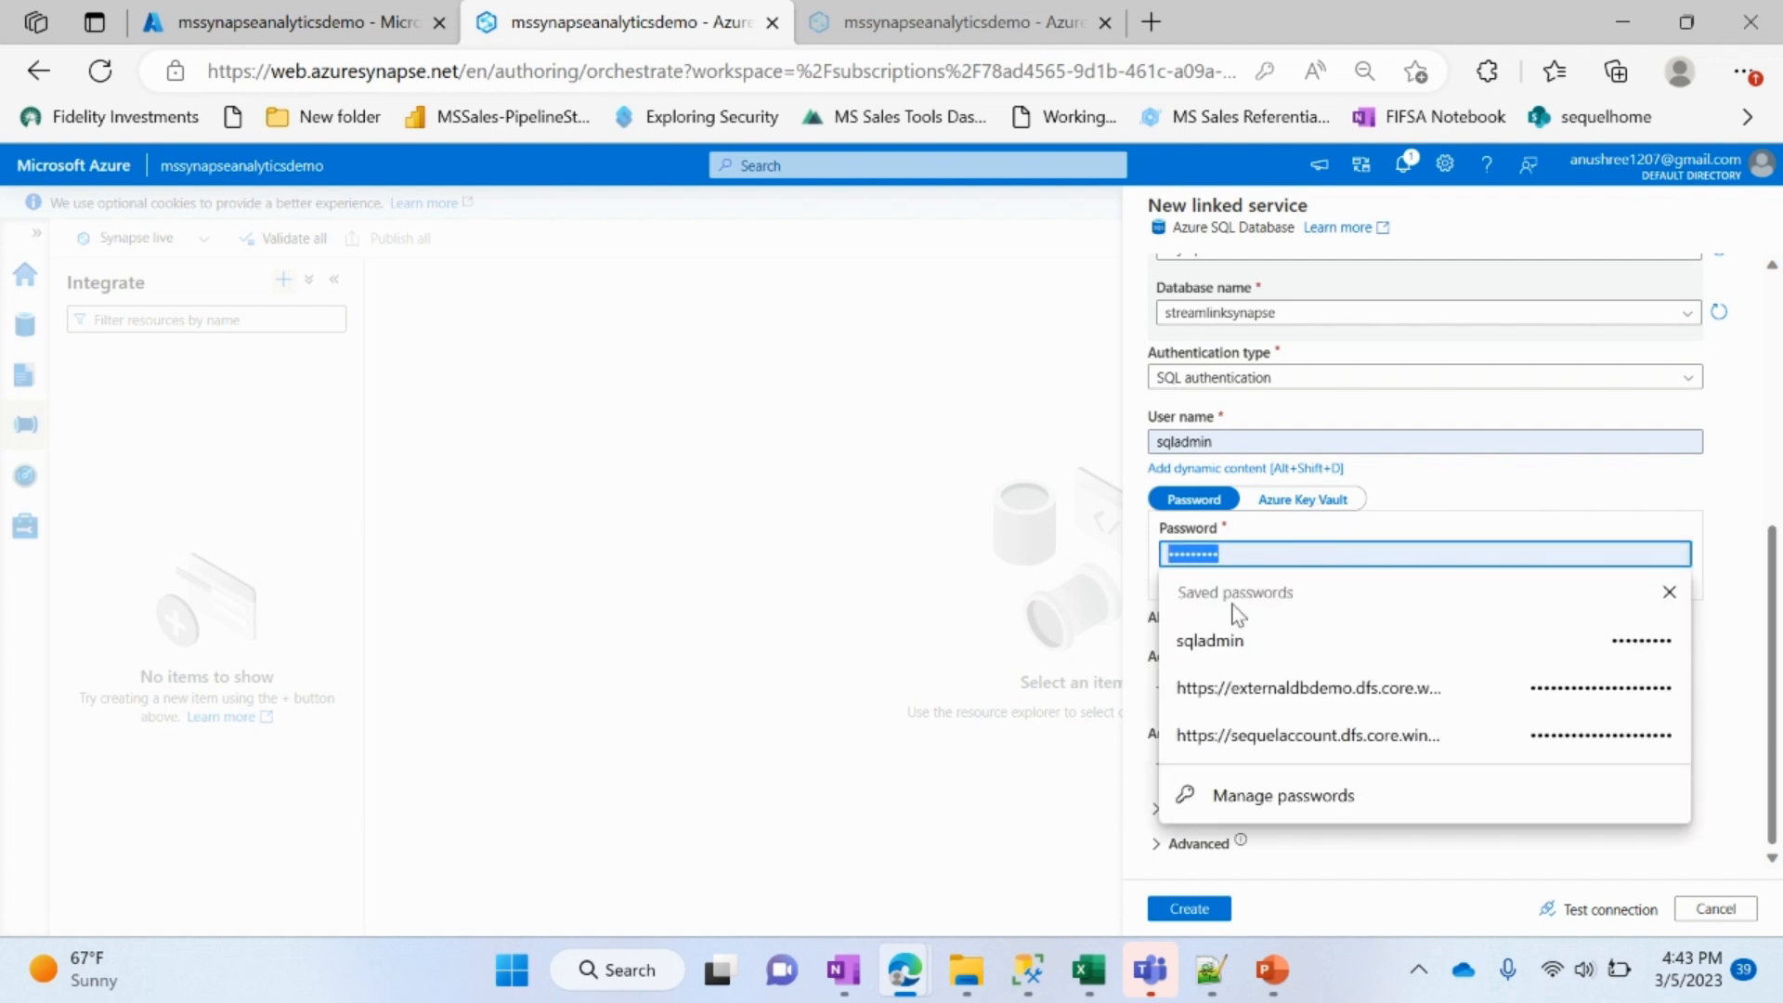
pyautogui.press('BackSpace')
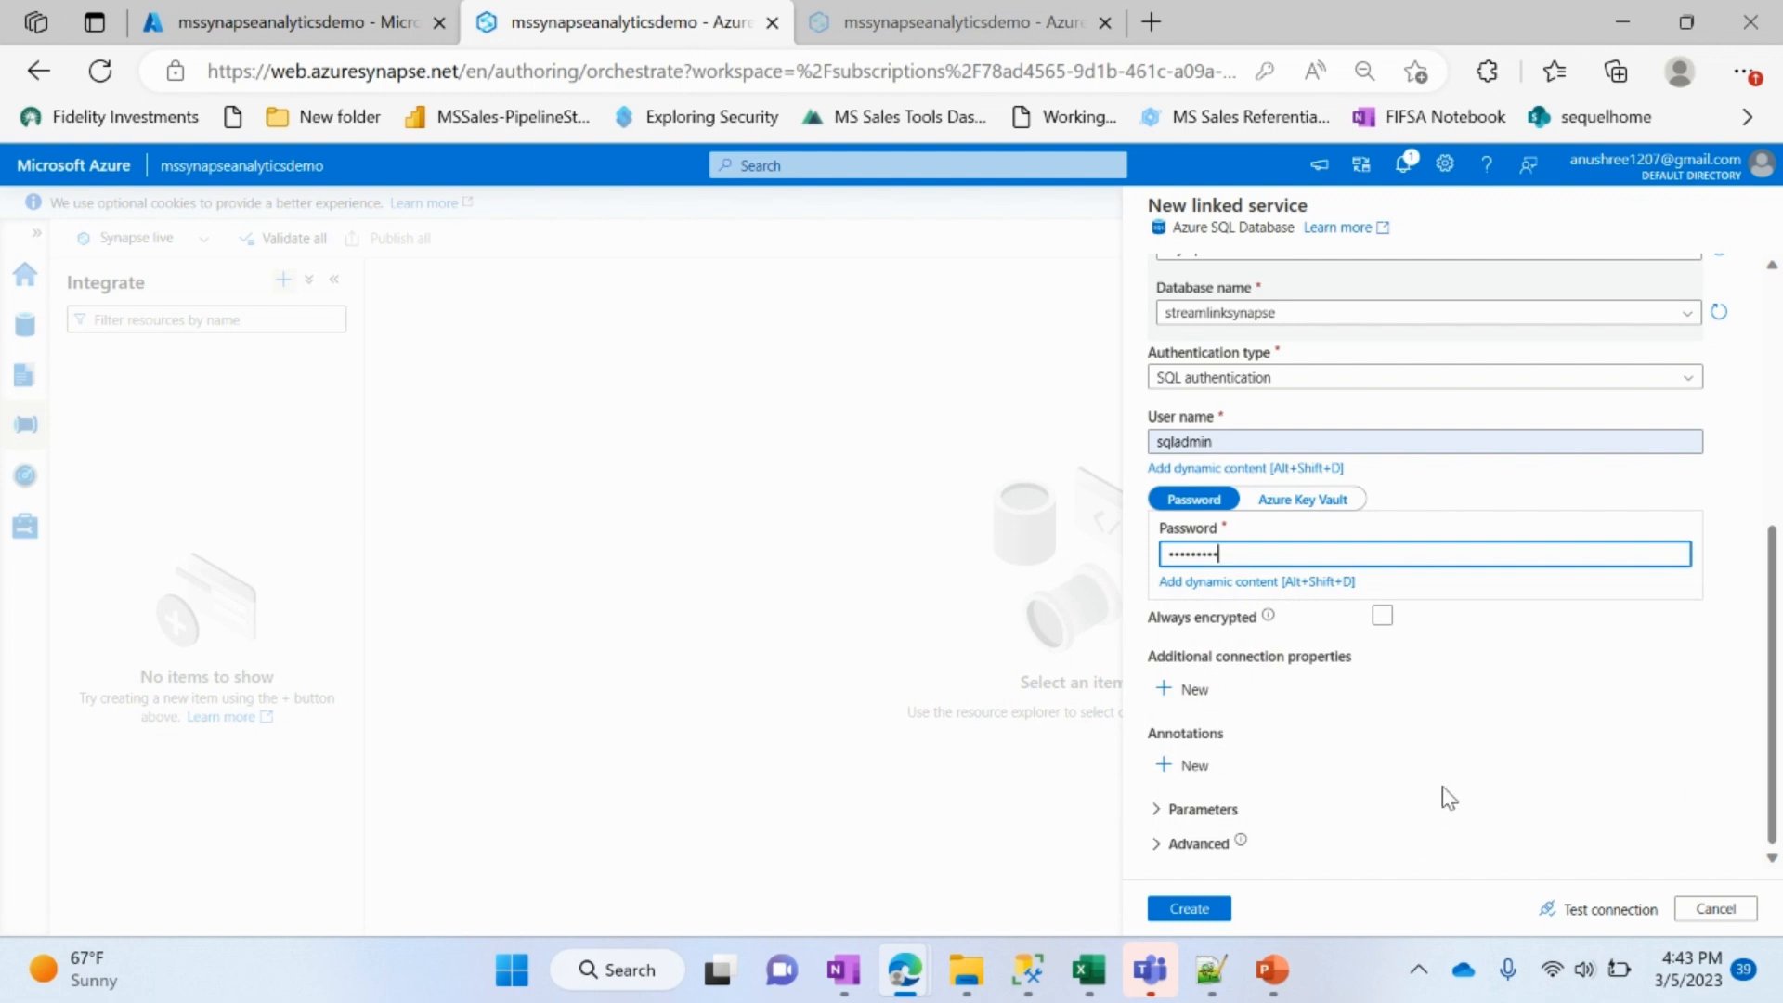
pyautogui.click(1599, 912)
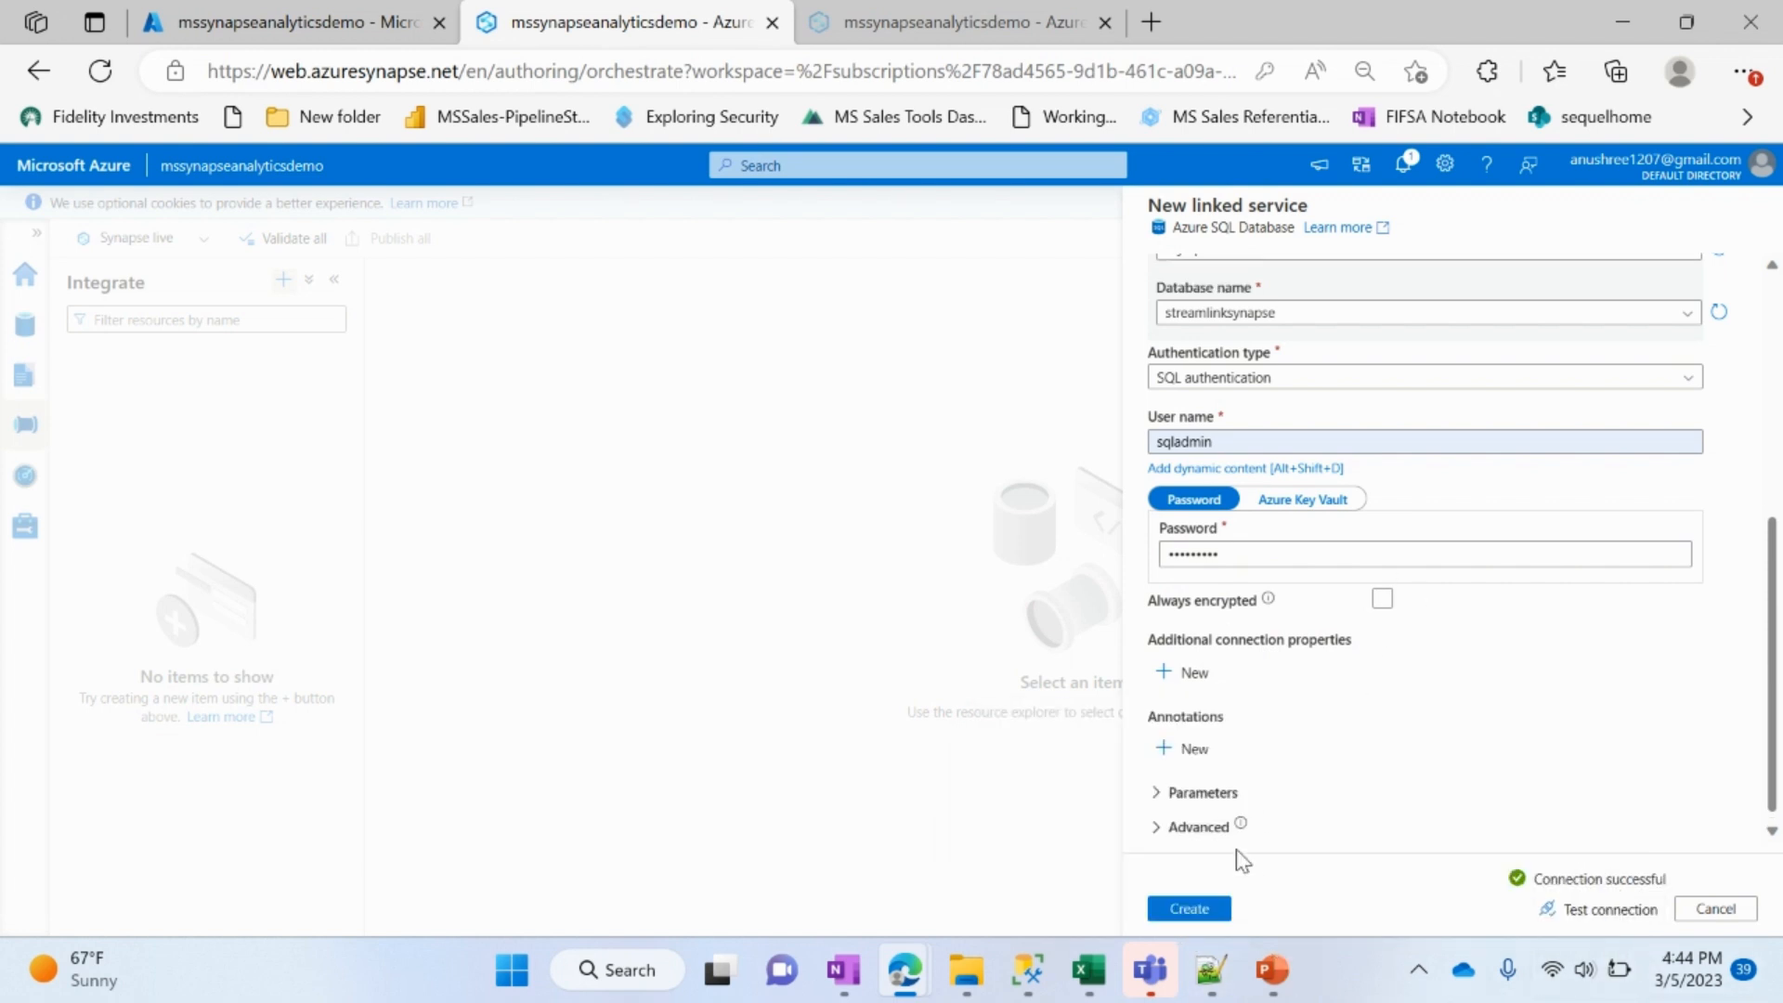
pyautogui.click(1192, 914)
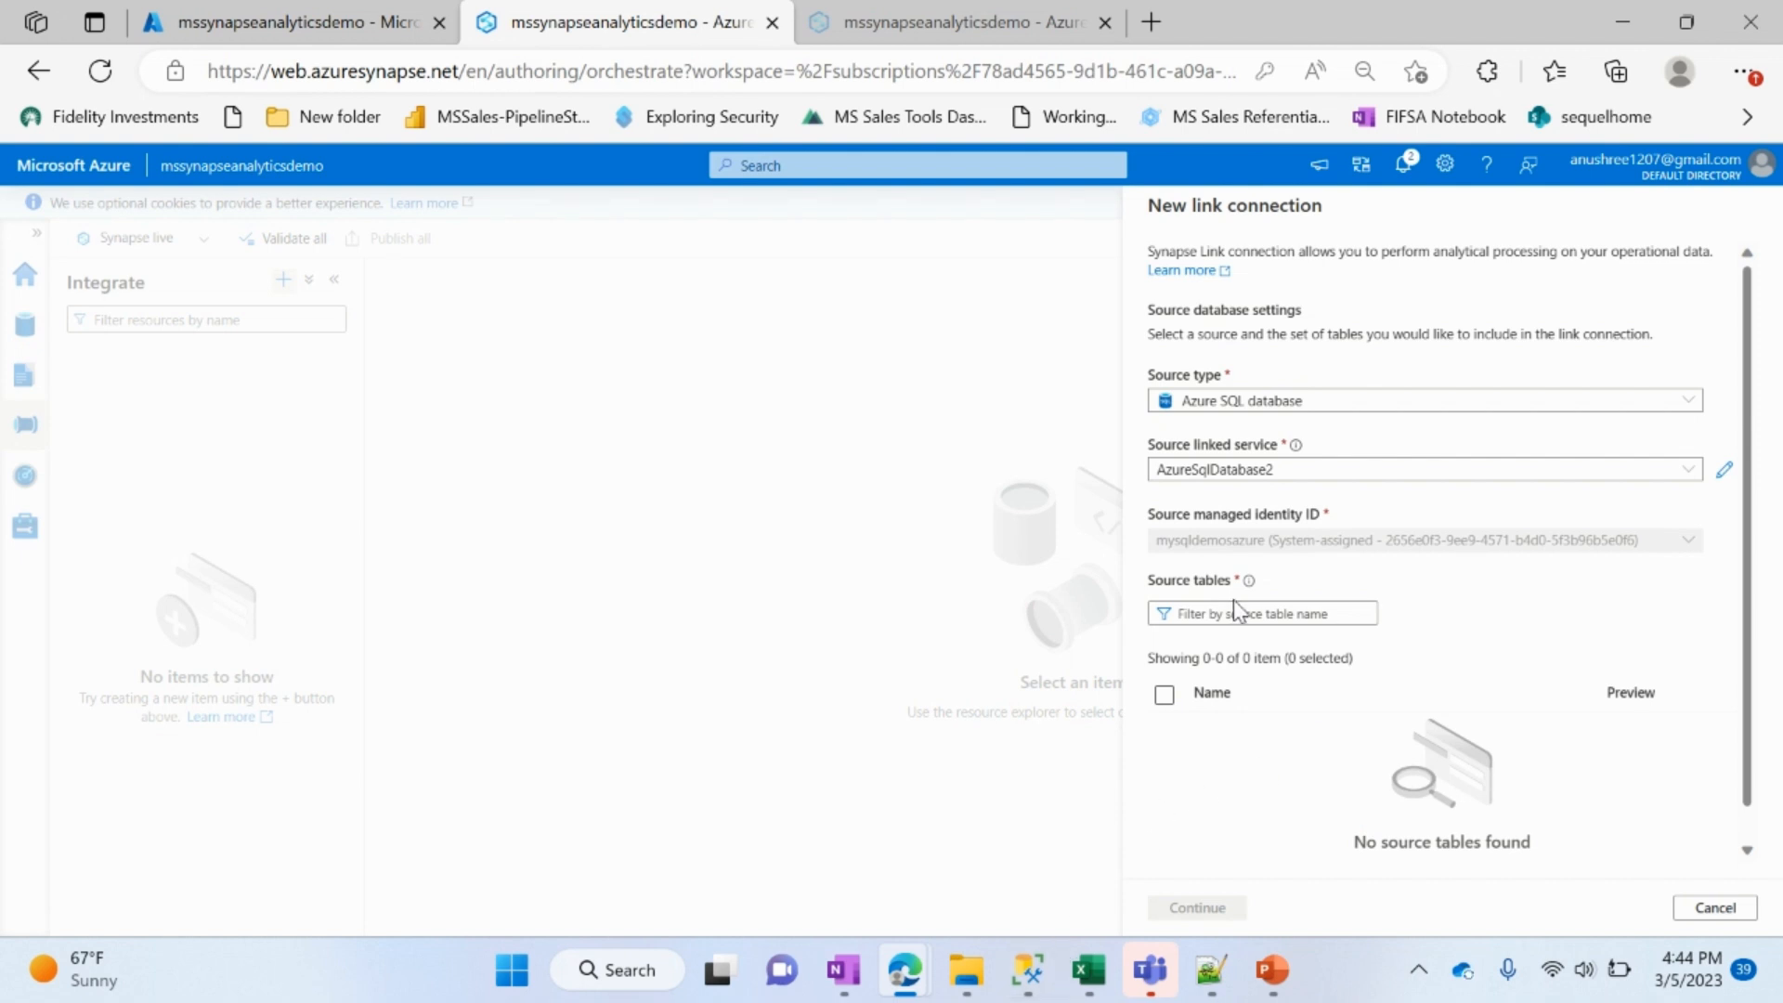
# Step: Switch to SQL Server Management Studio and start a new Database Engine connection
pyautogui.hotkey('alt', 'Tab')
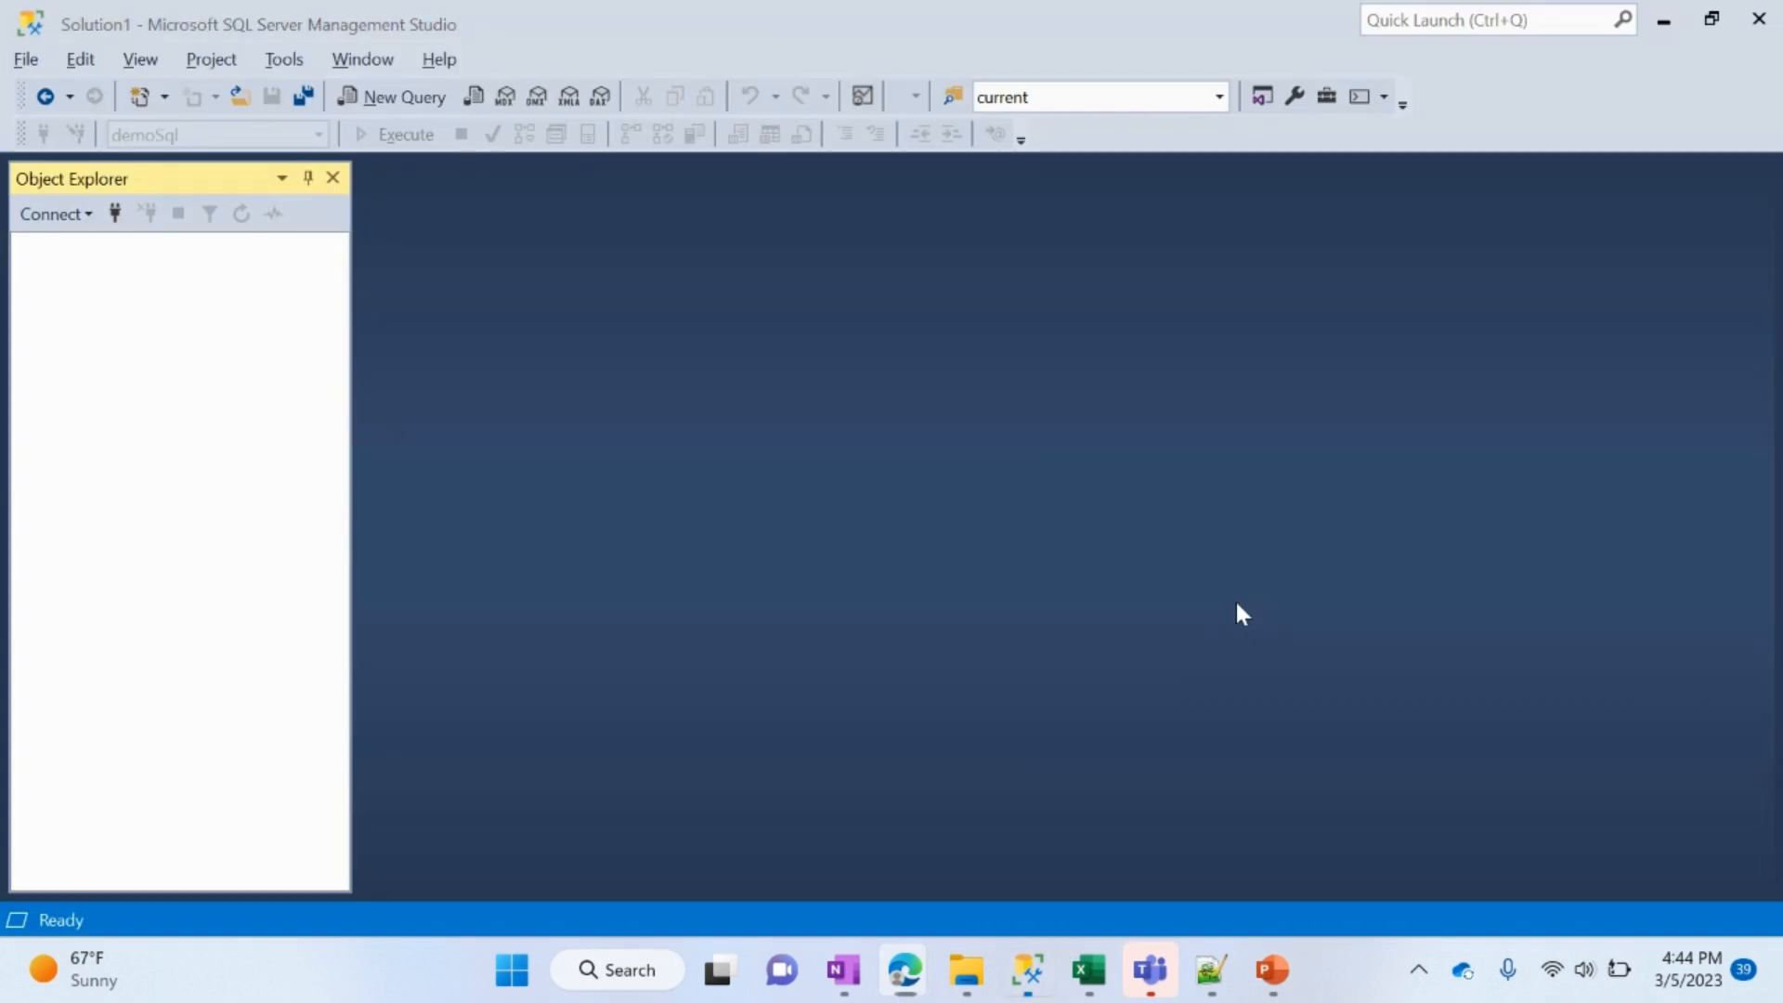
pyautogui.click(33, 227)
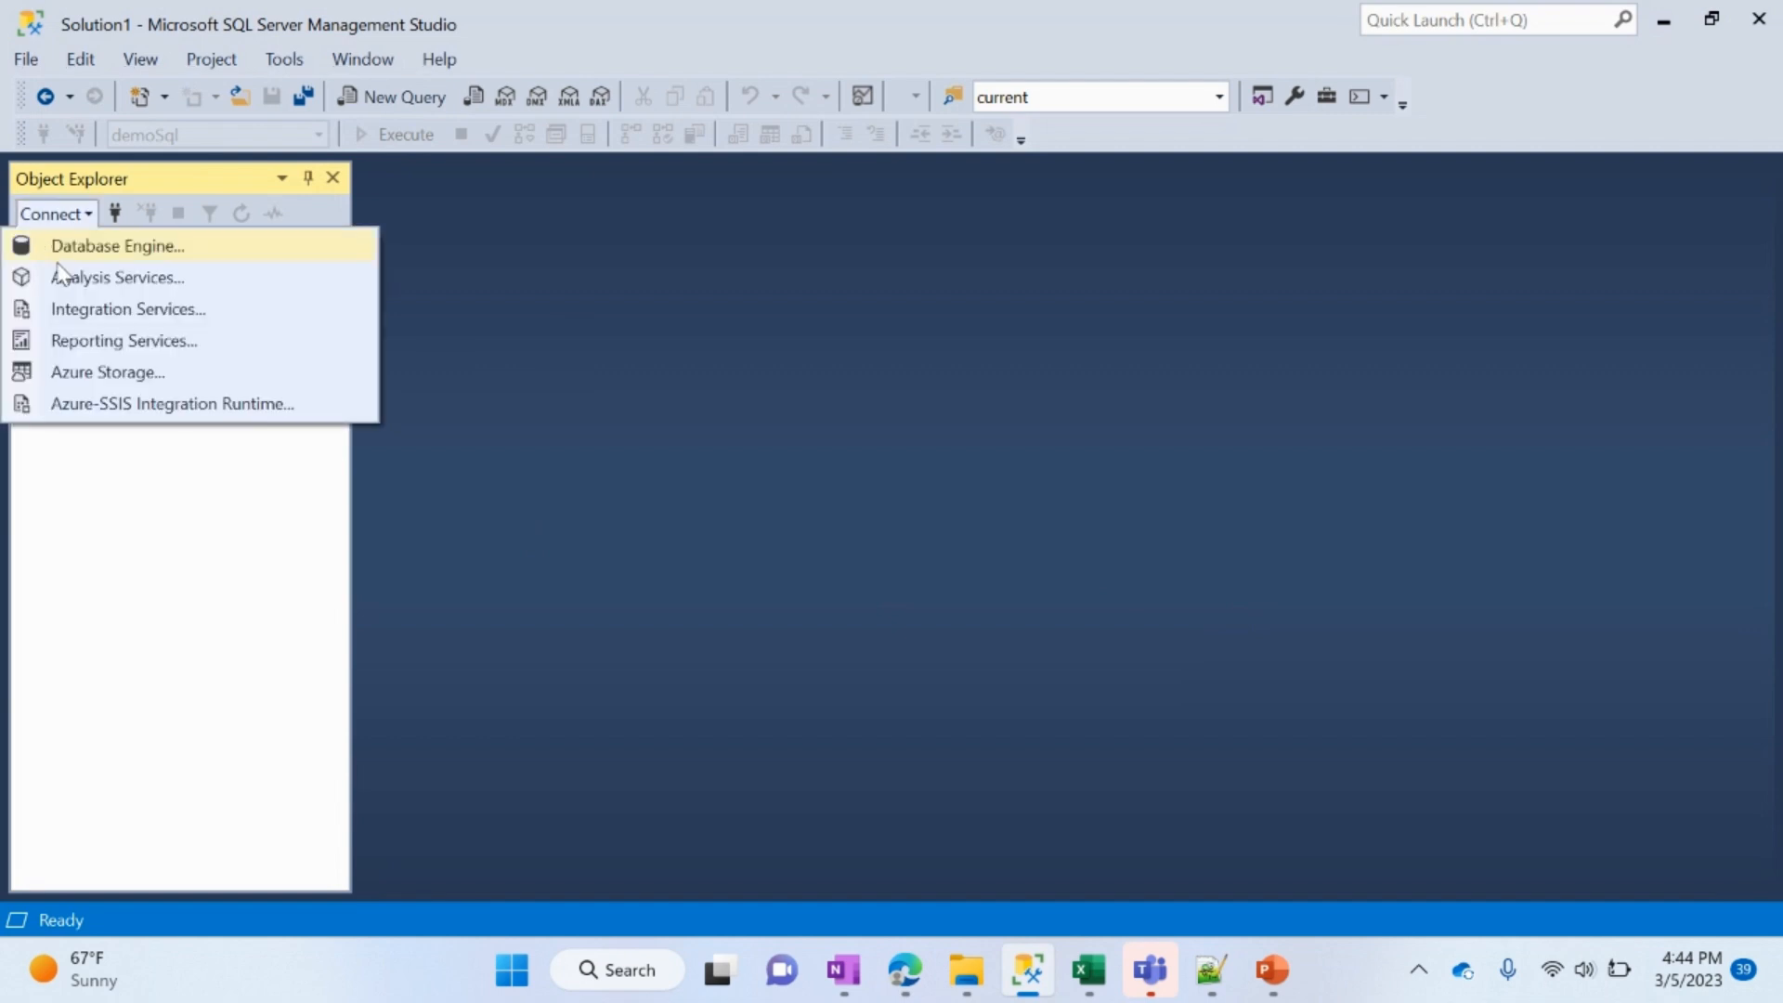
pyautogui.click(67, 250)
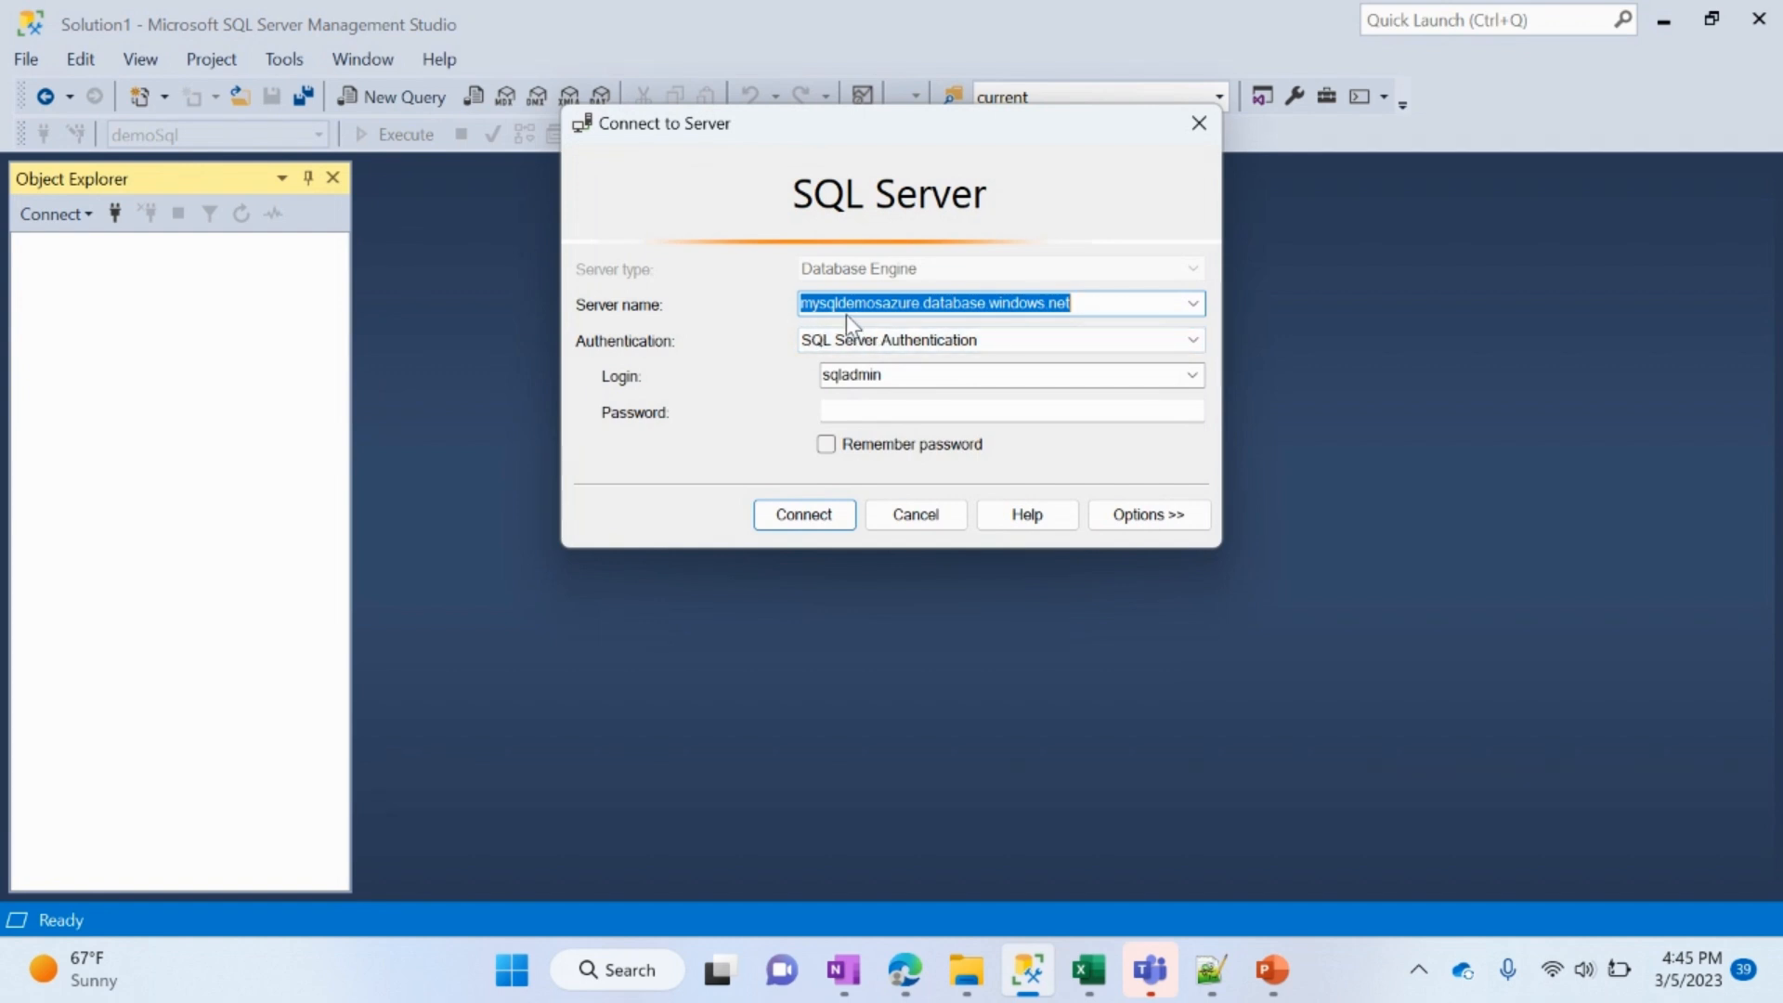
# Step: Look up the streamlinksynapse database's server name and server admin login in the Azure portal
pyautogui.hotkey('alt', 'Tab')
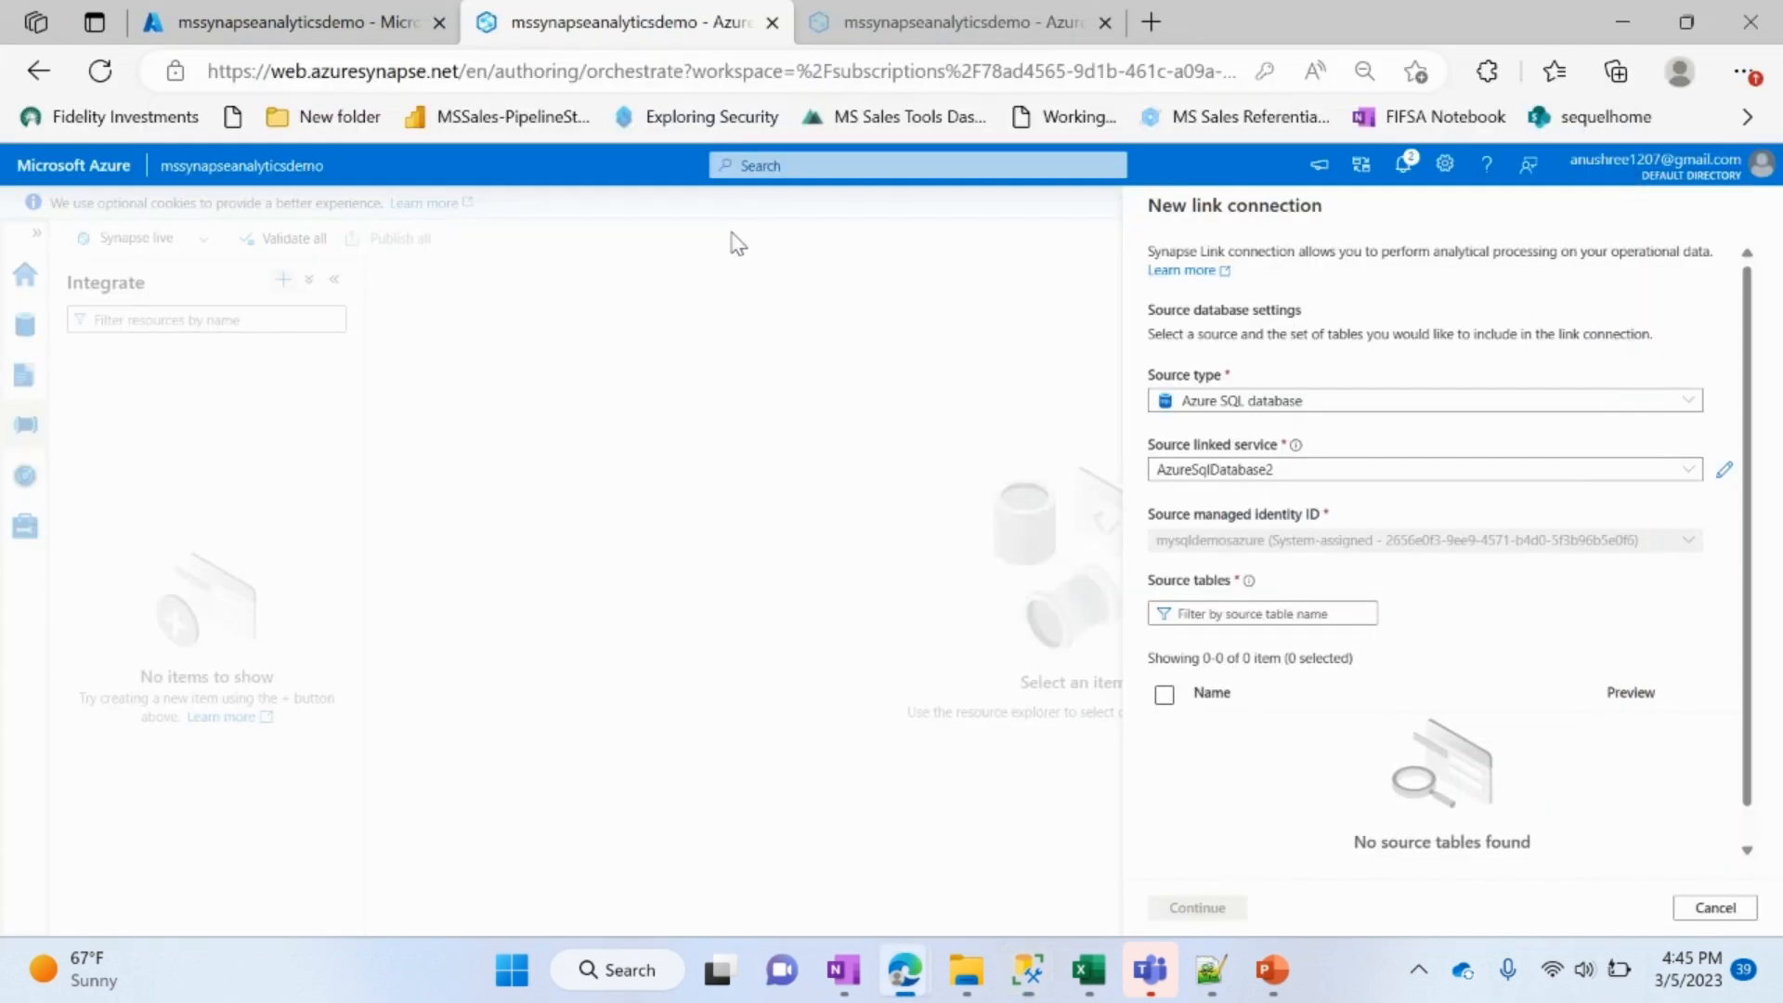
pyautogui.click(230, 30)
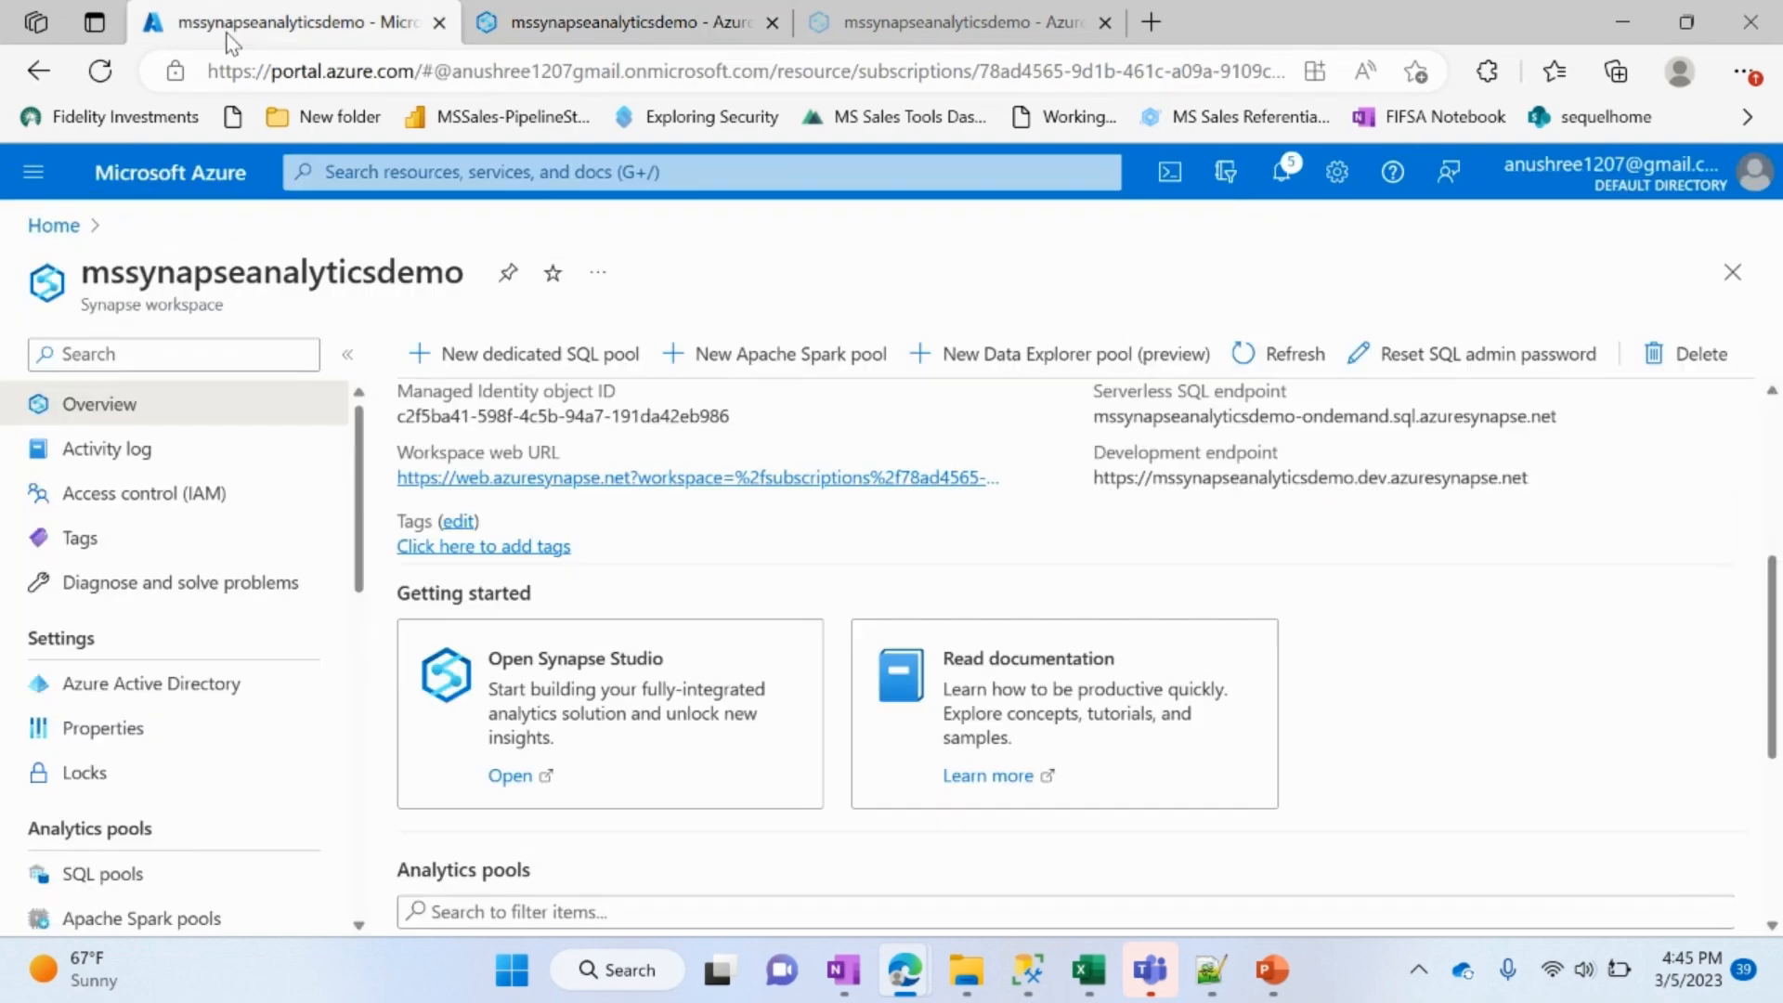
pyautogui.click(53, 226)
pyautogui.click(247, 491)
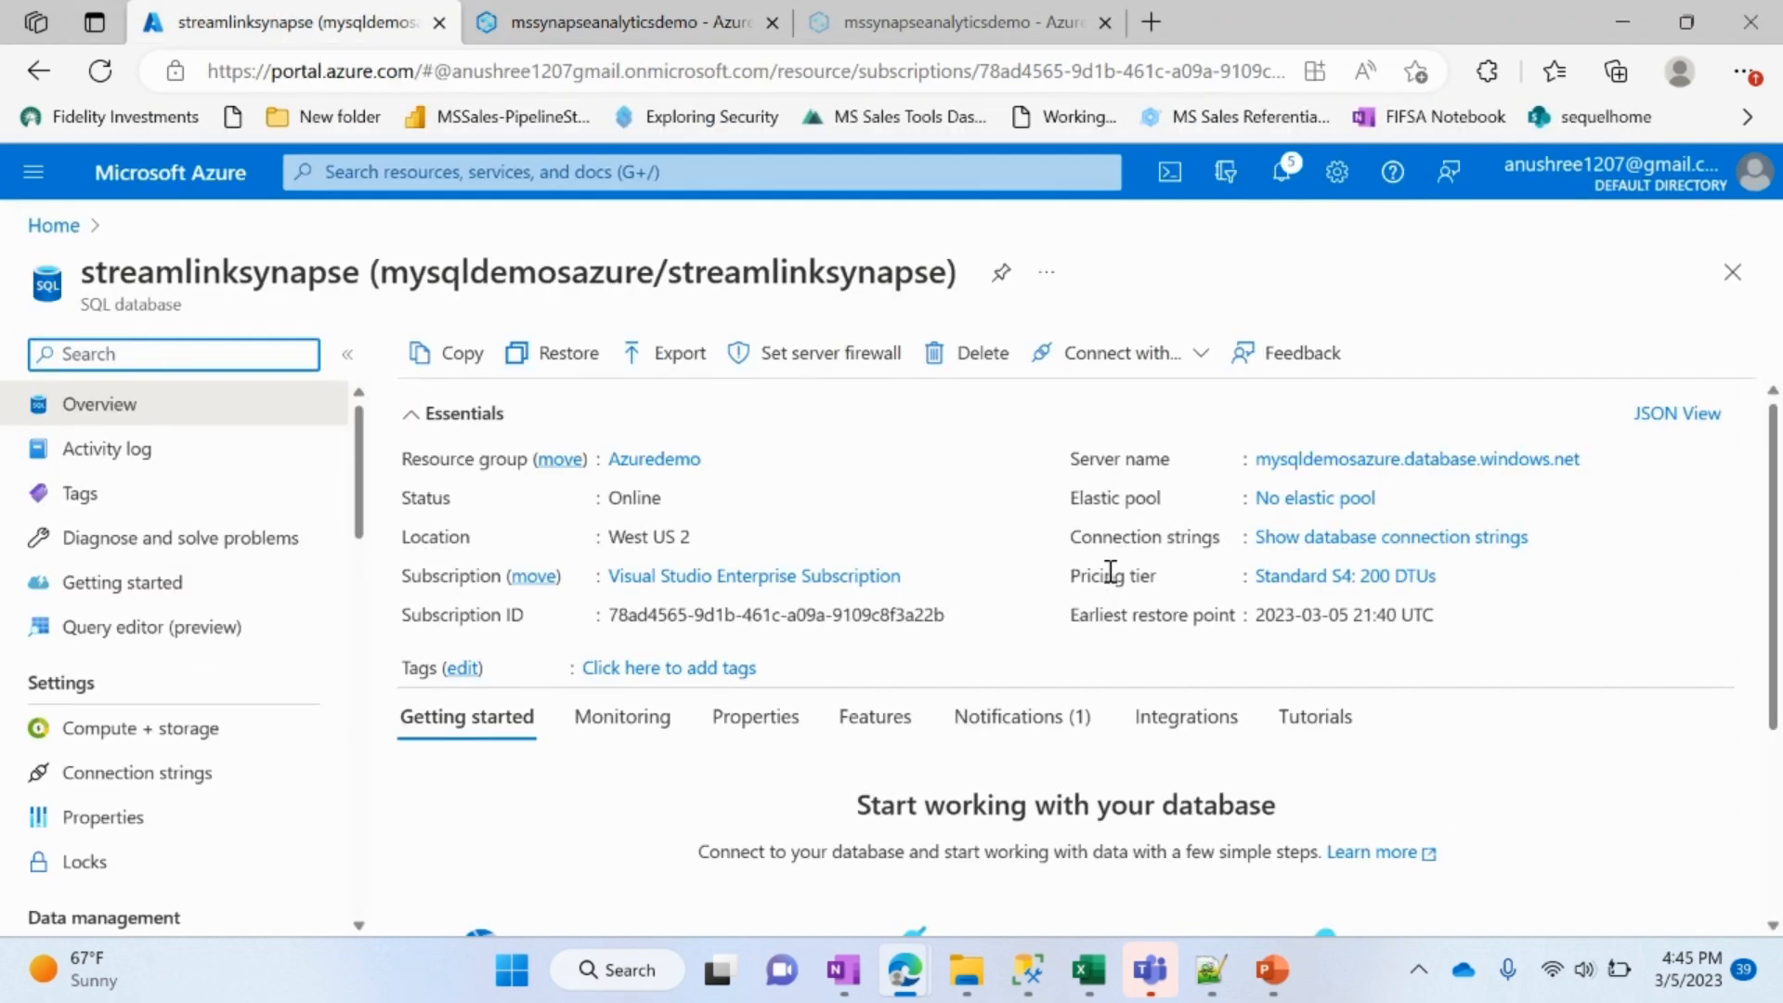
pyautogui.hotkey('alt', 'Tab')
pyautogui.hotkey('alt', 'Tab')
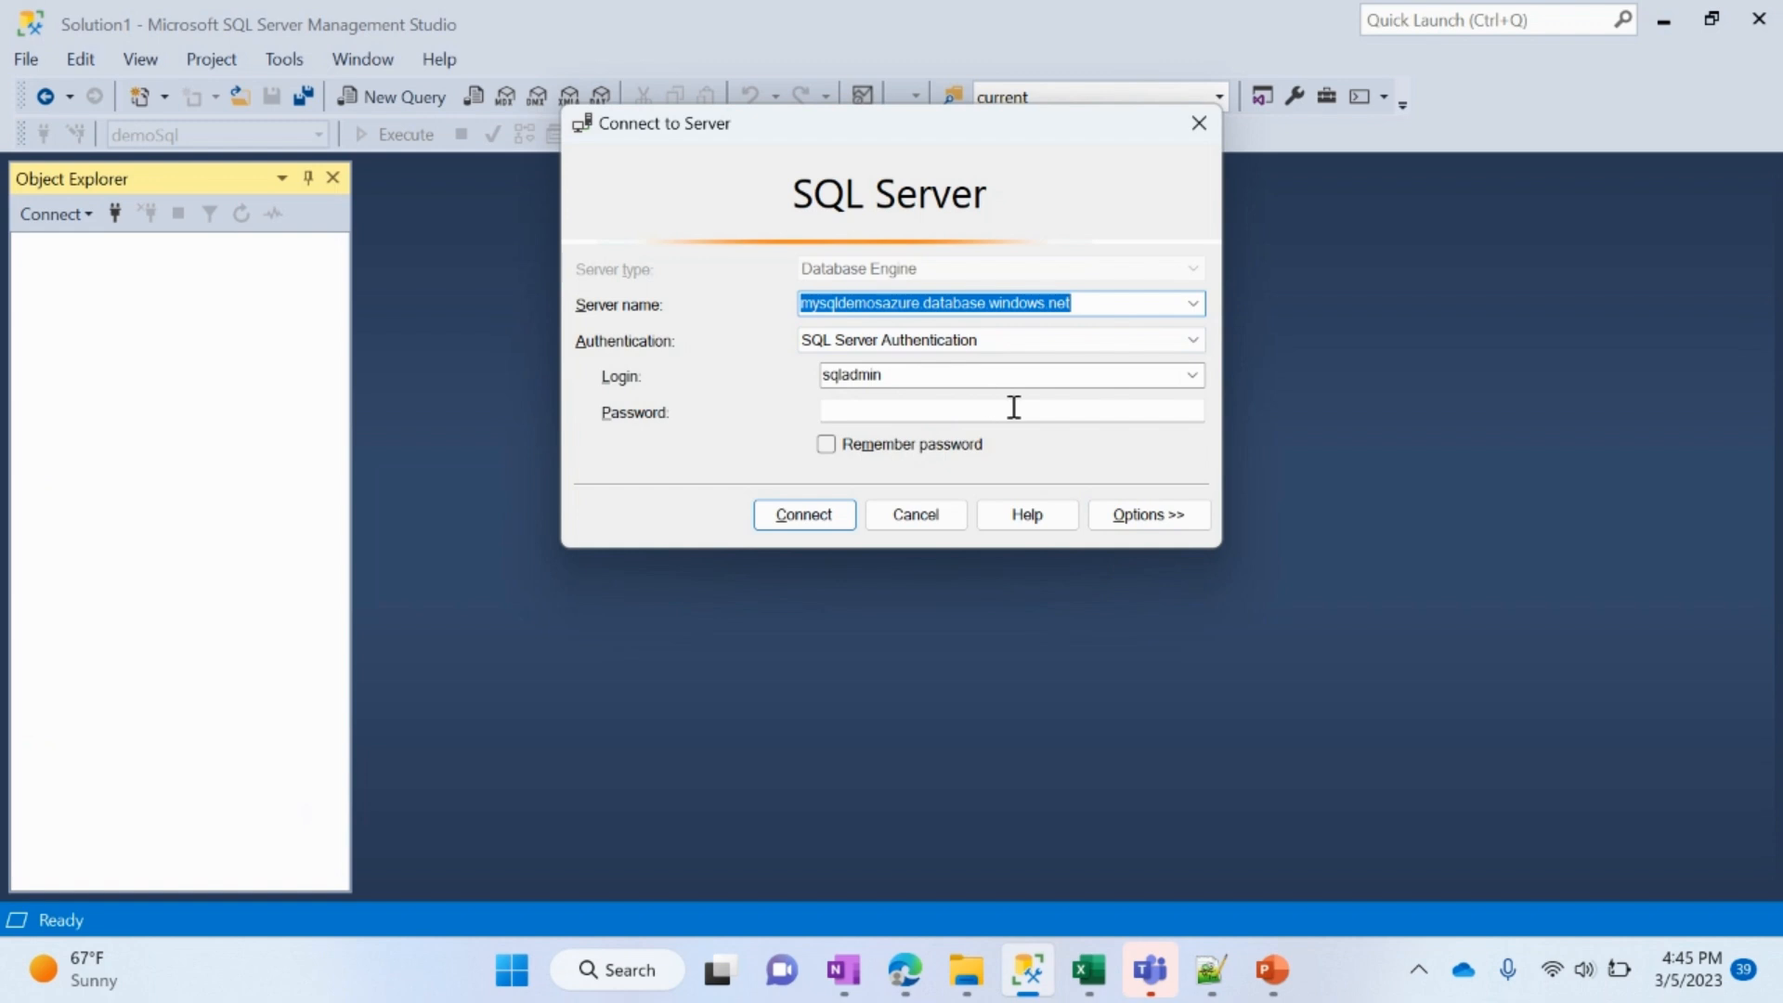
pyautogui.hotkey('alt', 'Tab')
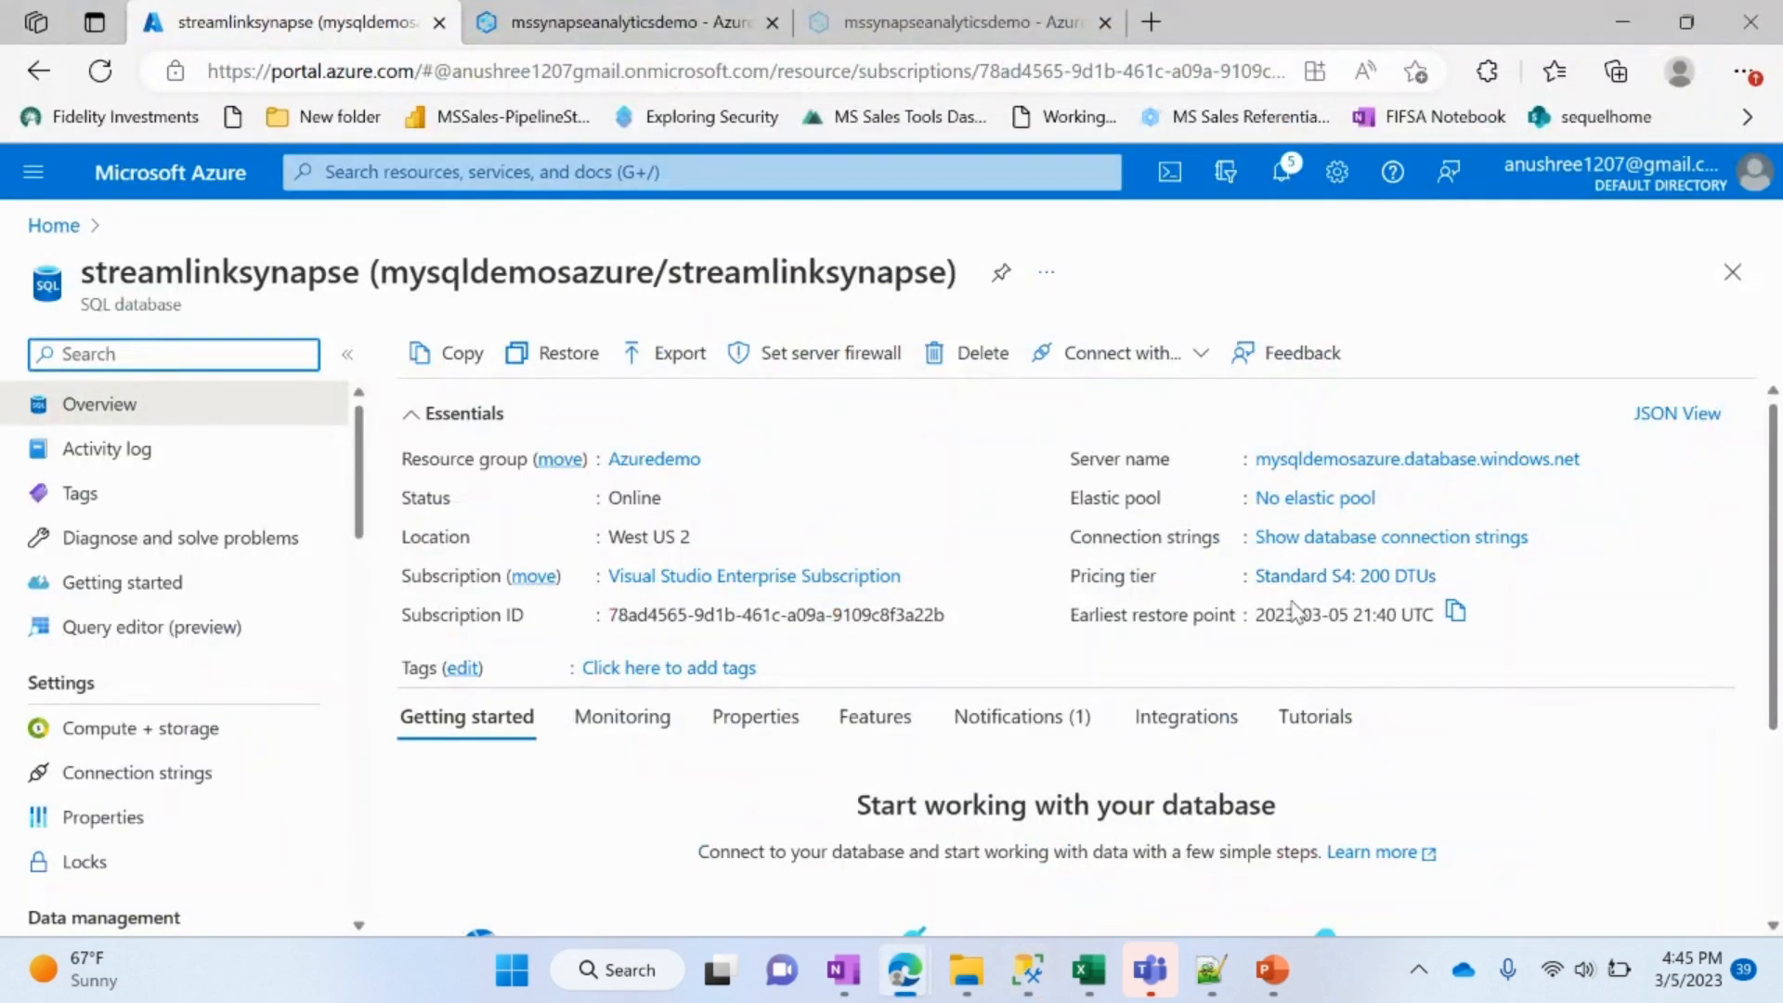
pyautogui.click(1357, 463)
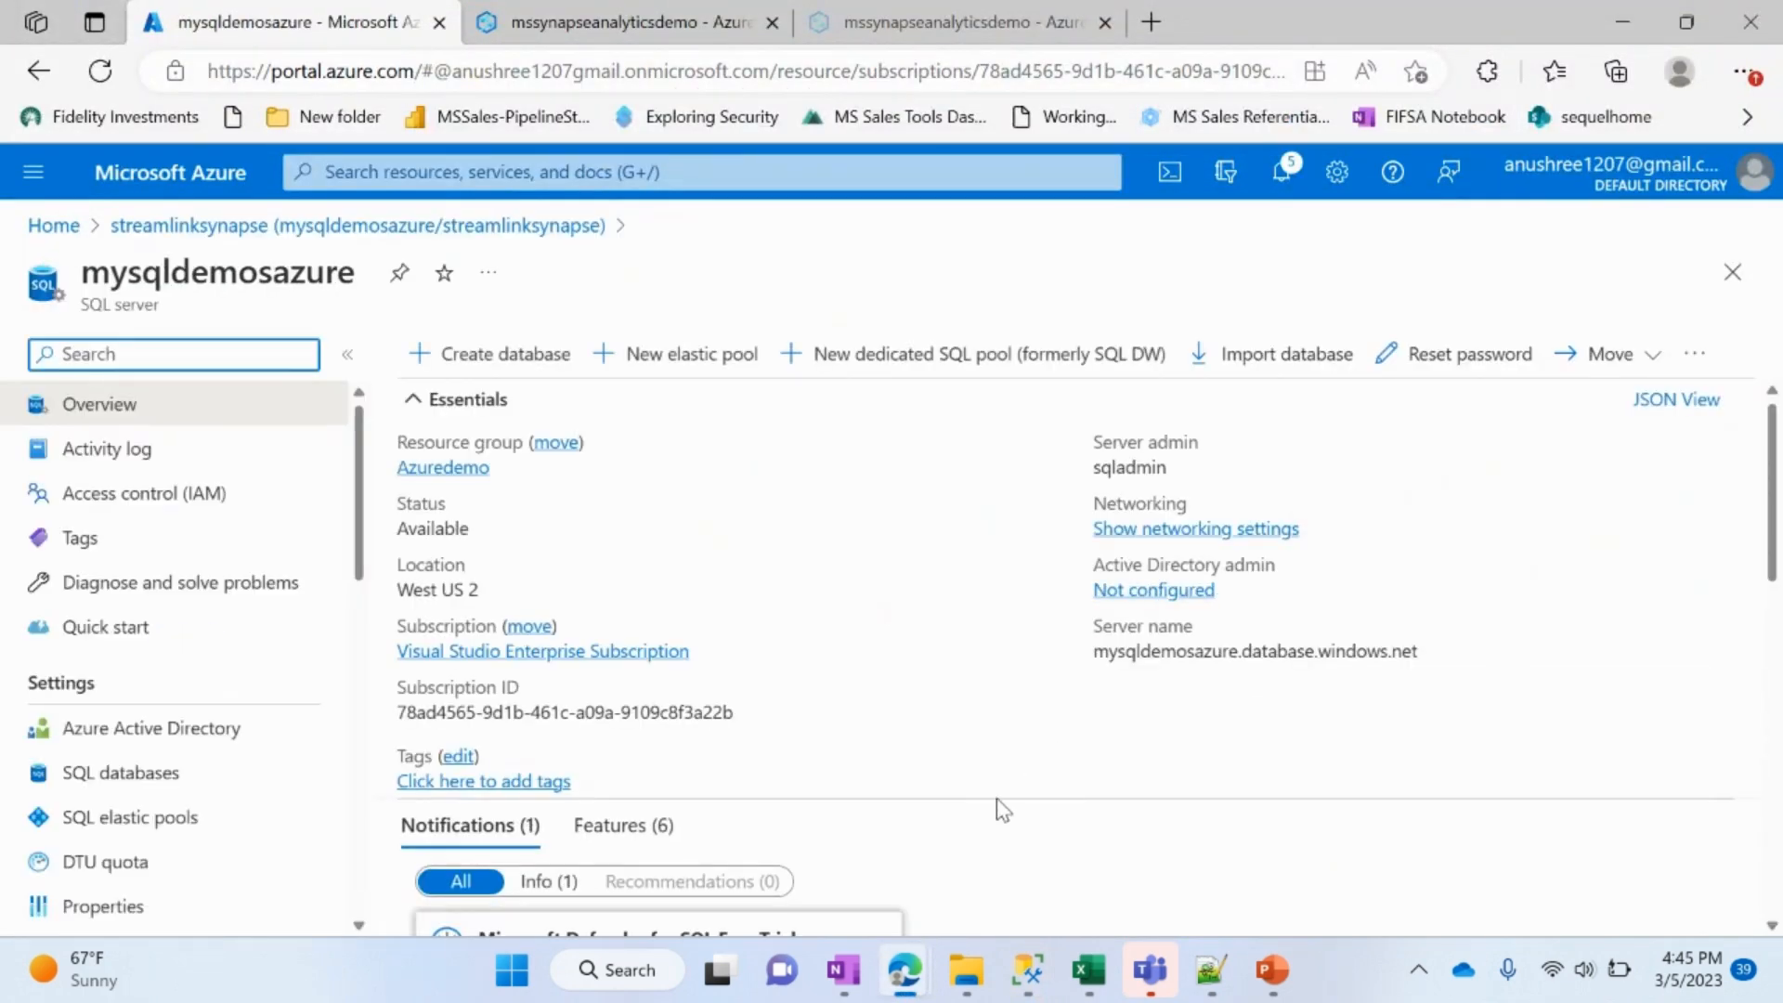
pyautogui.moveTo(1139, 465)
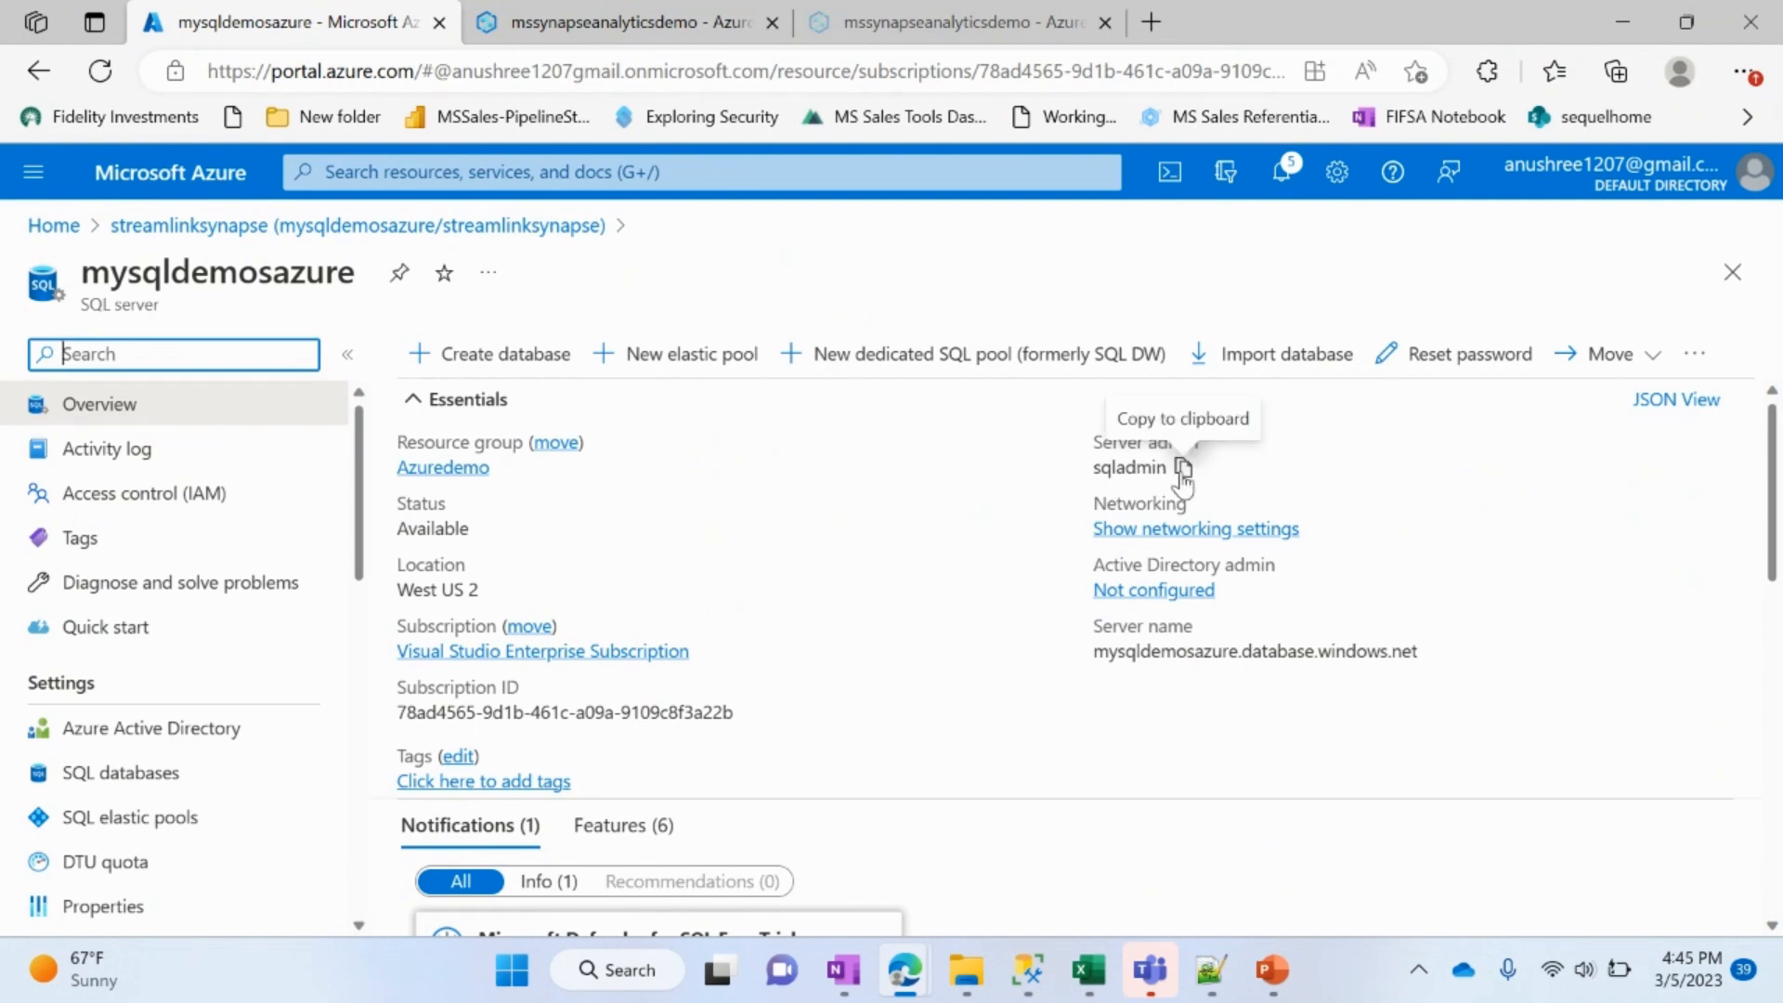
# Step: Back in SQL Server Management Studio, enter the login password and connect to mysqldemosazure.database.windows.net
pyautogui.hotkey('alt', 'Tab')
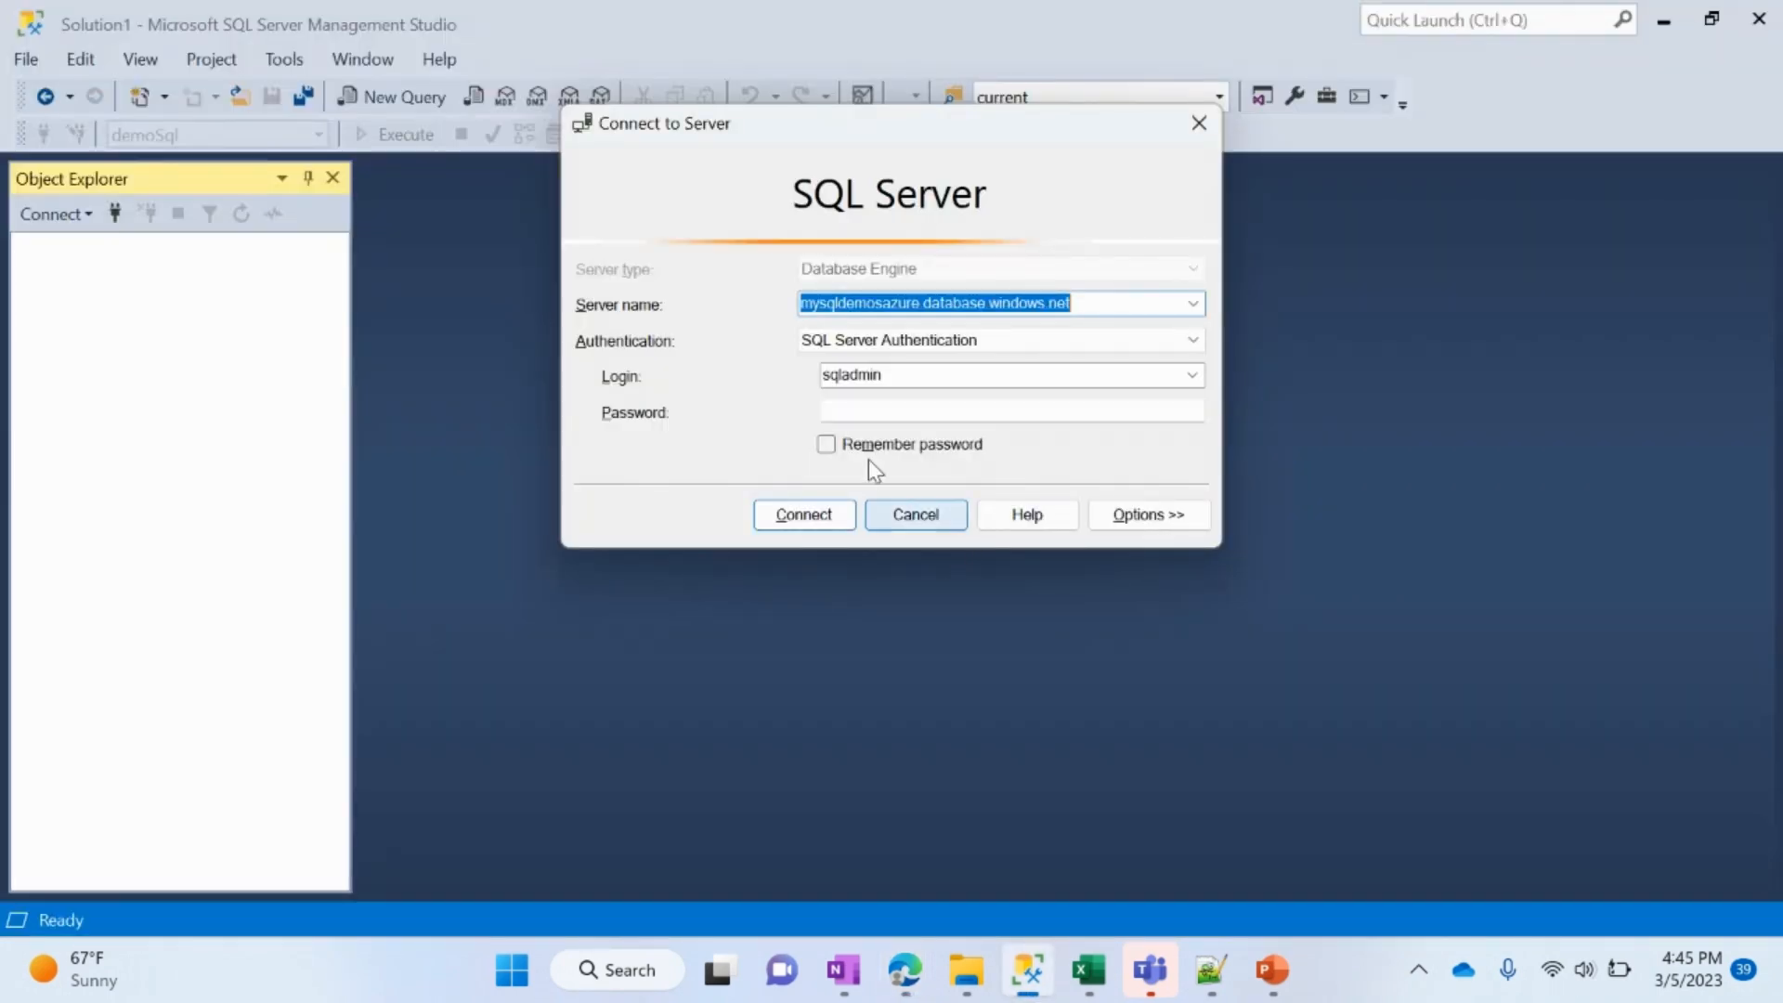
pyautogui.click(931, 406)
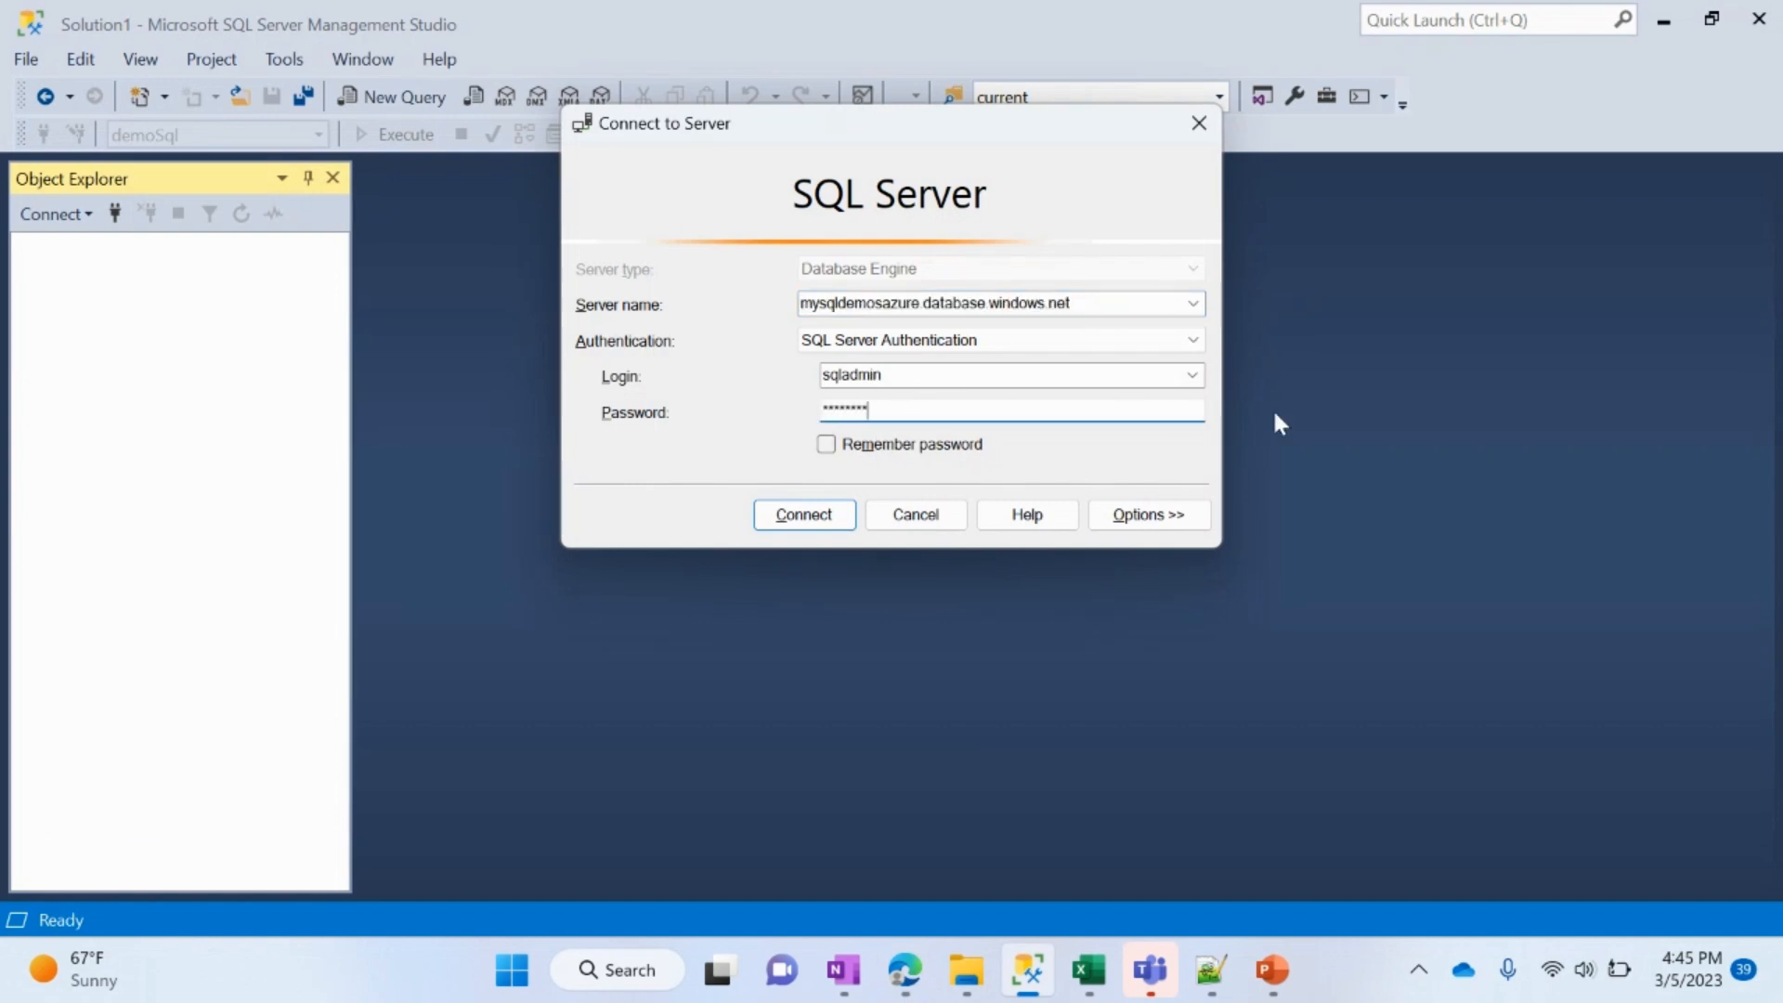
pyautogui.click(817, 516)
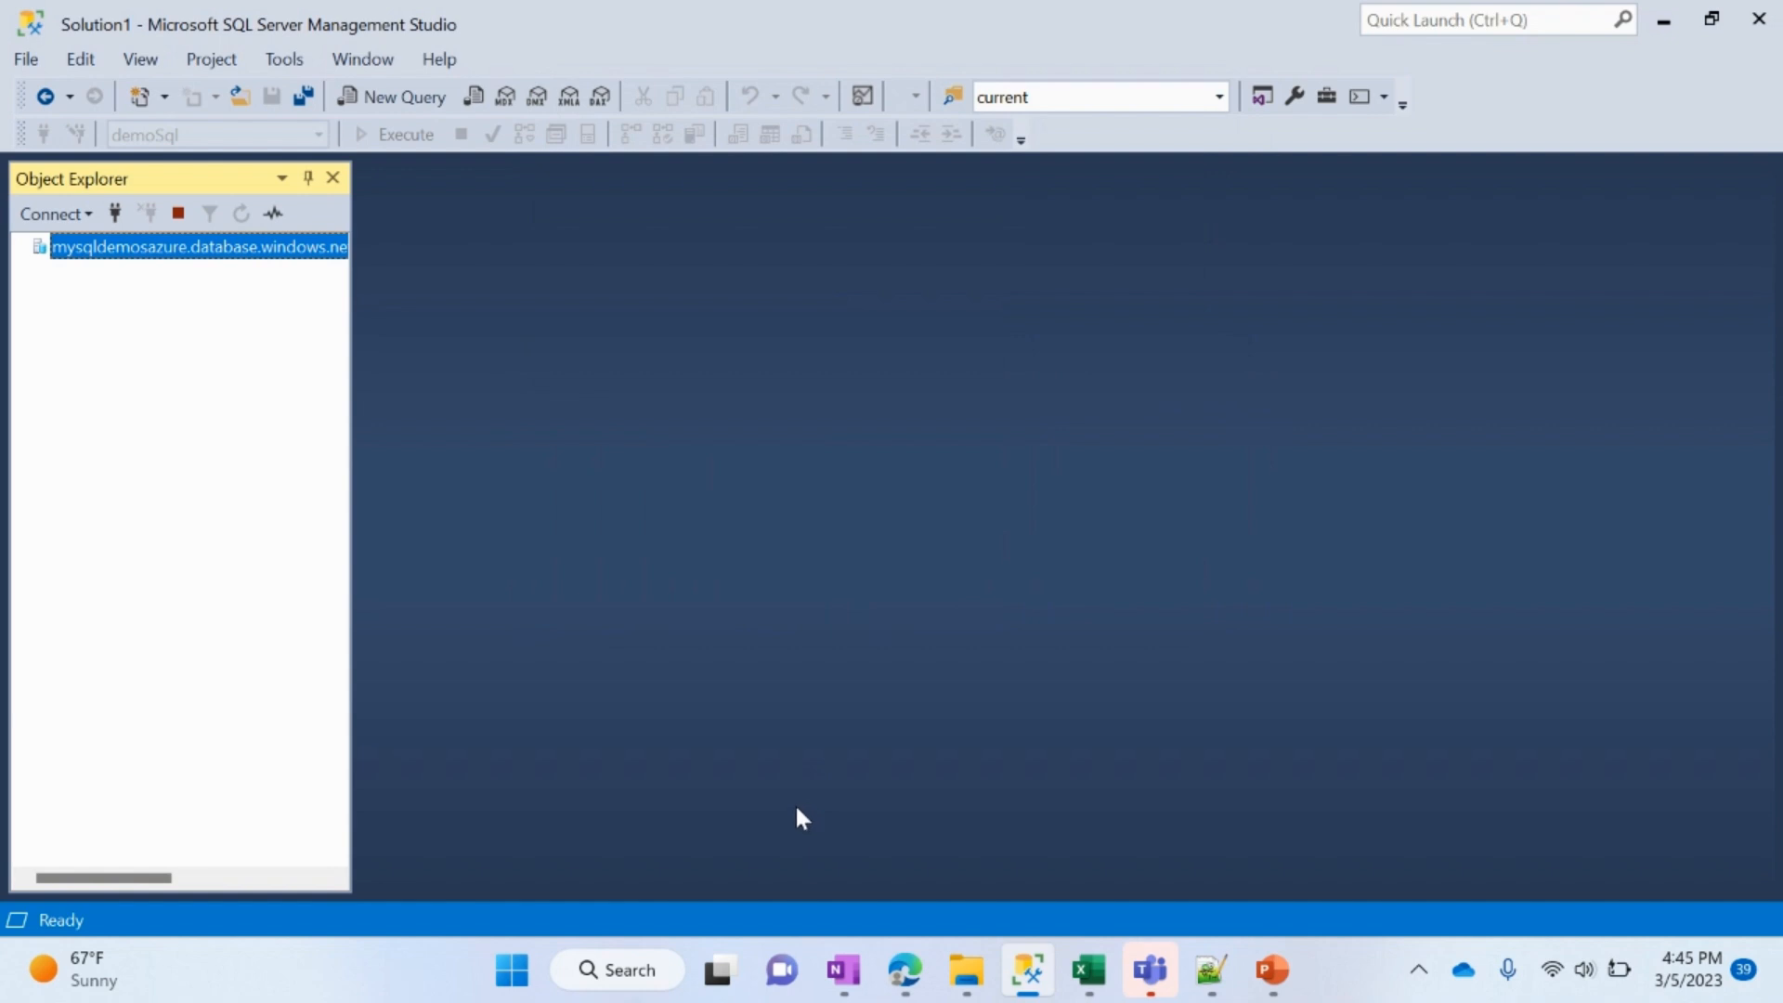
# Step: Widen the Object Explorer, expand the server's databases and open a new query on streamlinksynapse
pyautogui.moveTo(353, 444); pyautogui.dragTo(418, 443)
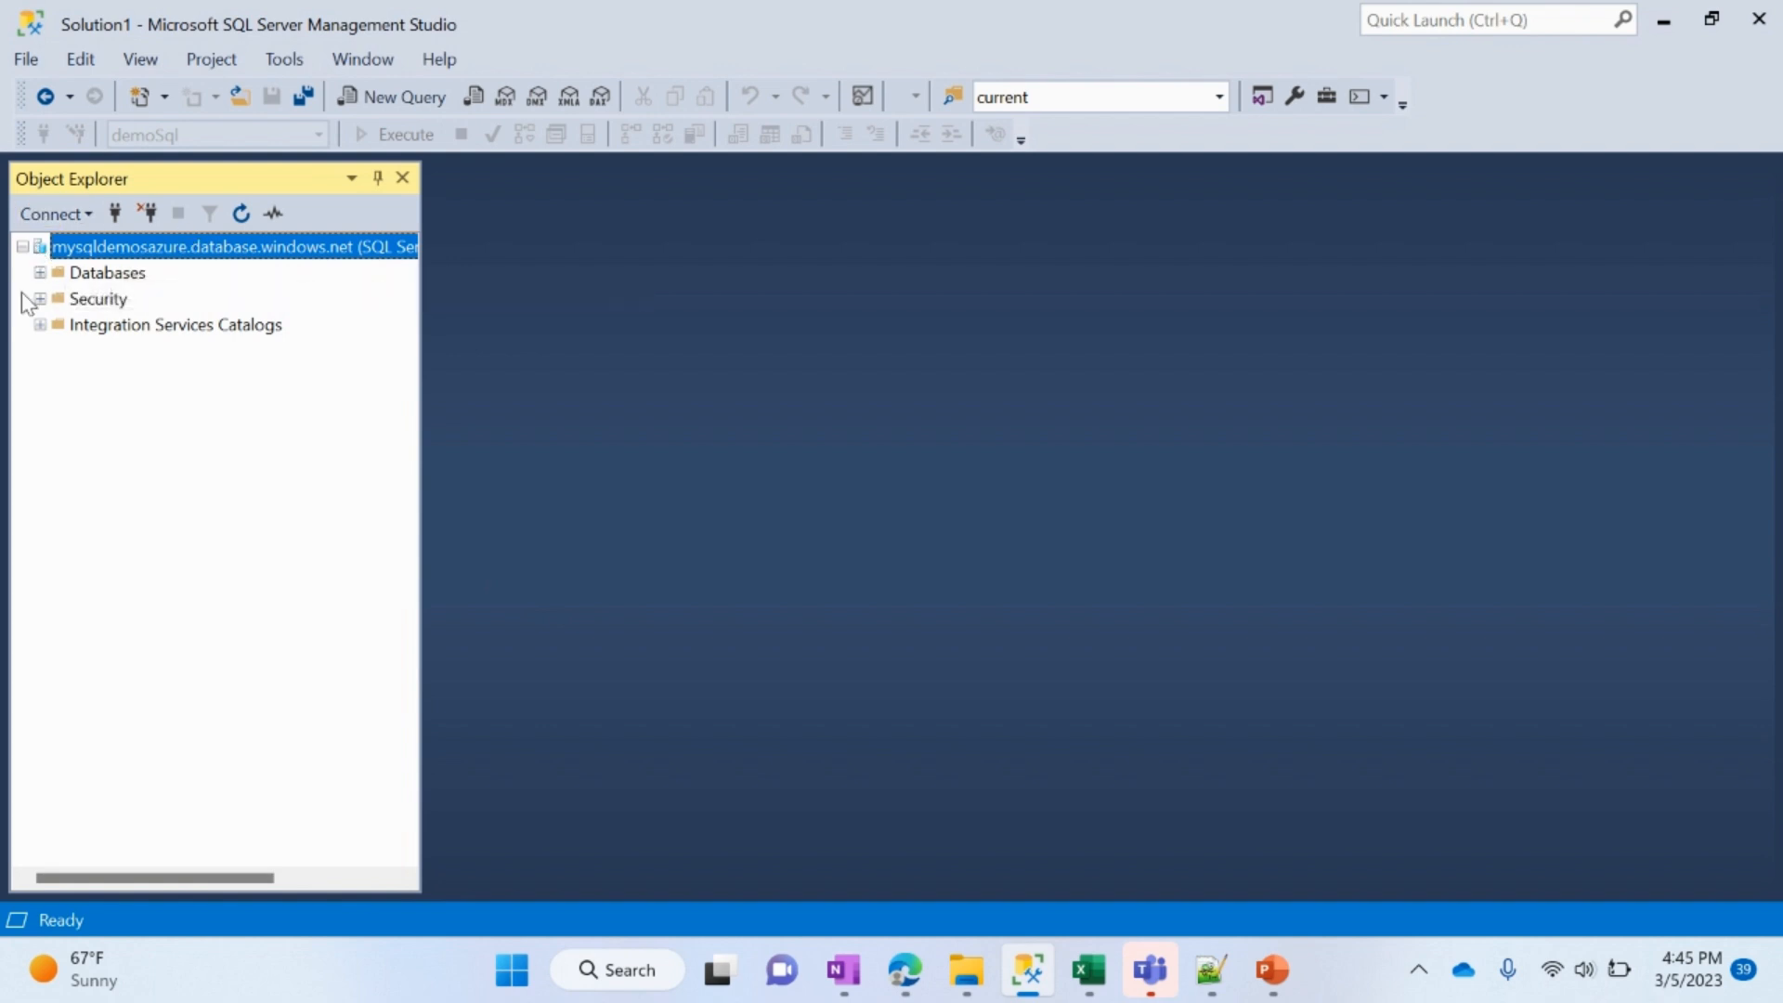
pyautogui.click(40, 272)
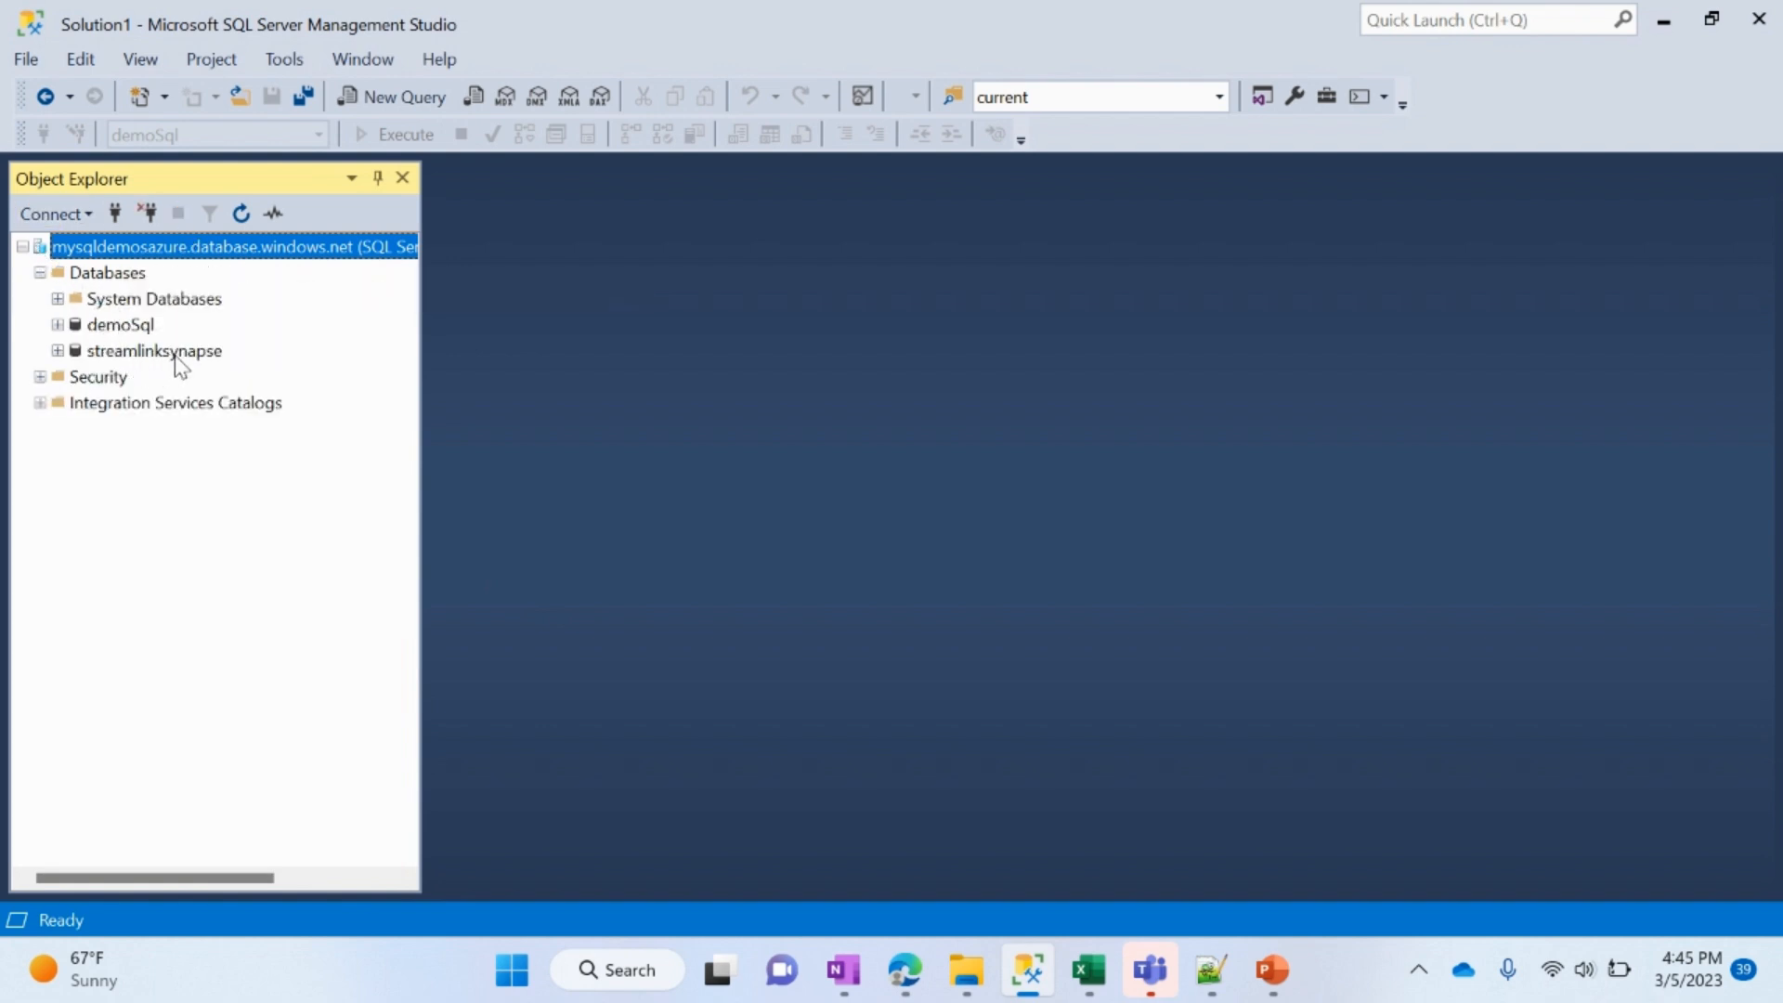
pyautogui.click(162, 357)
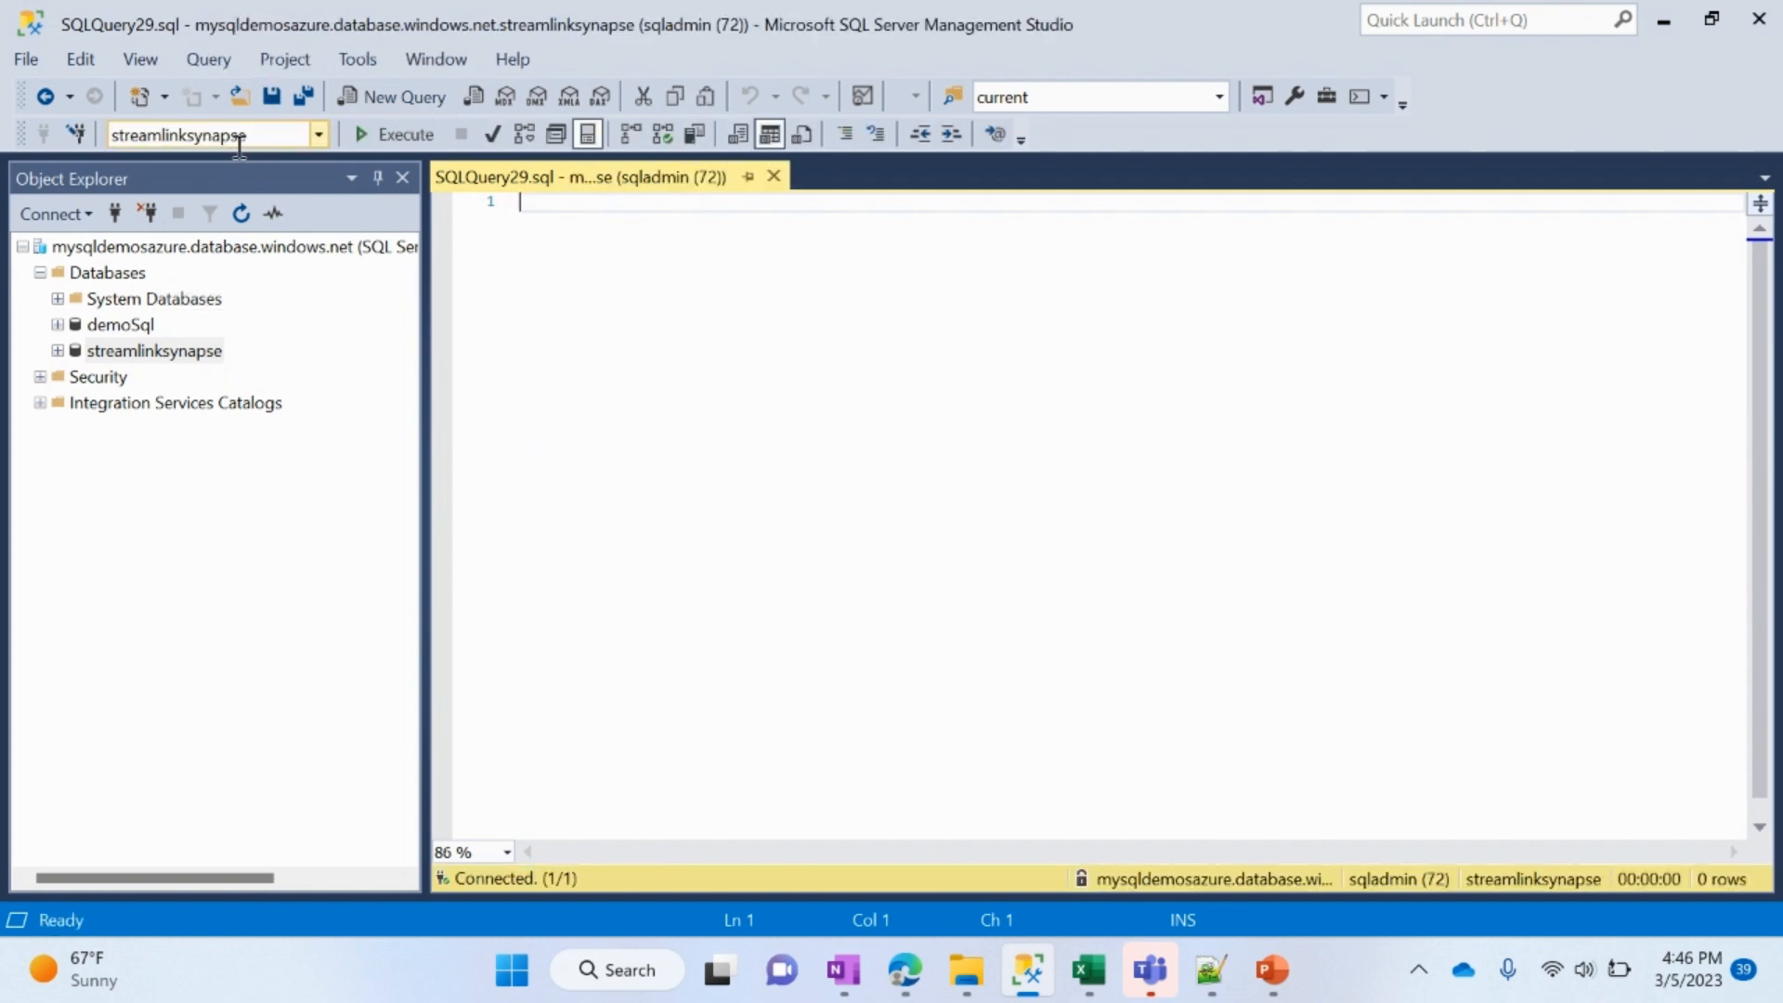
# Step: Copy the CREATE TABLE script for dbo.Userinfo from Notepad++ into the streamlinksynapse query and execute it
pyautogui.click(1210, 969)
pyautogui.scroll(11, 700, 485)
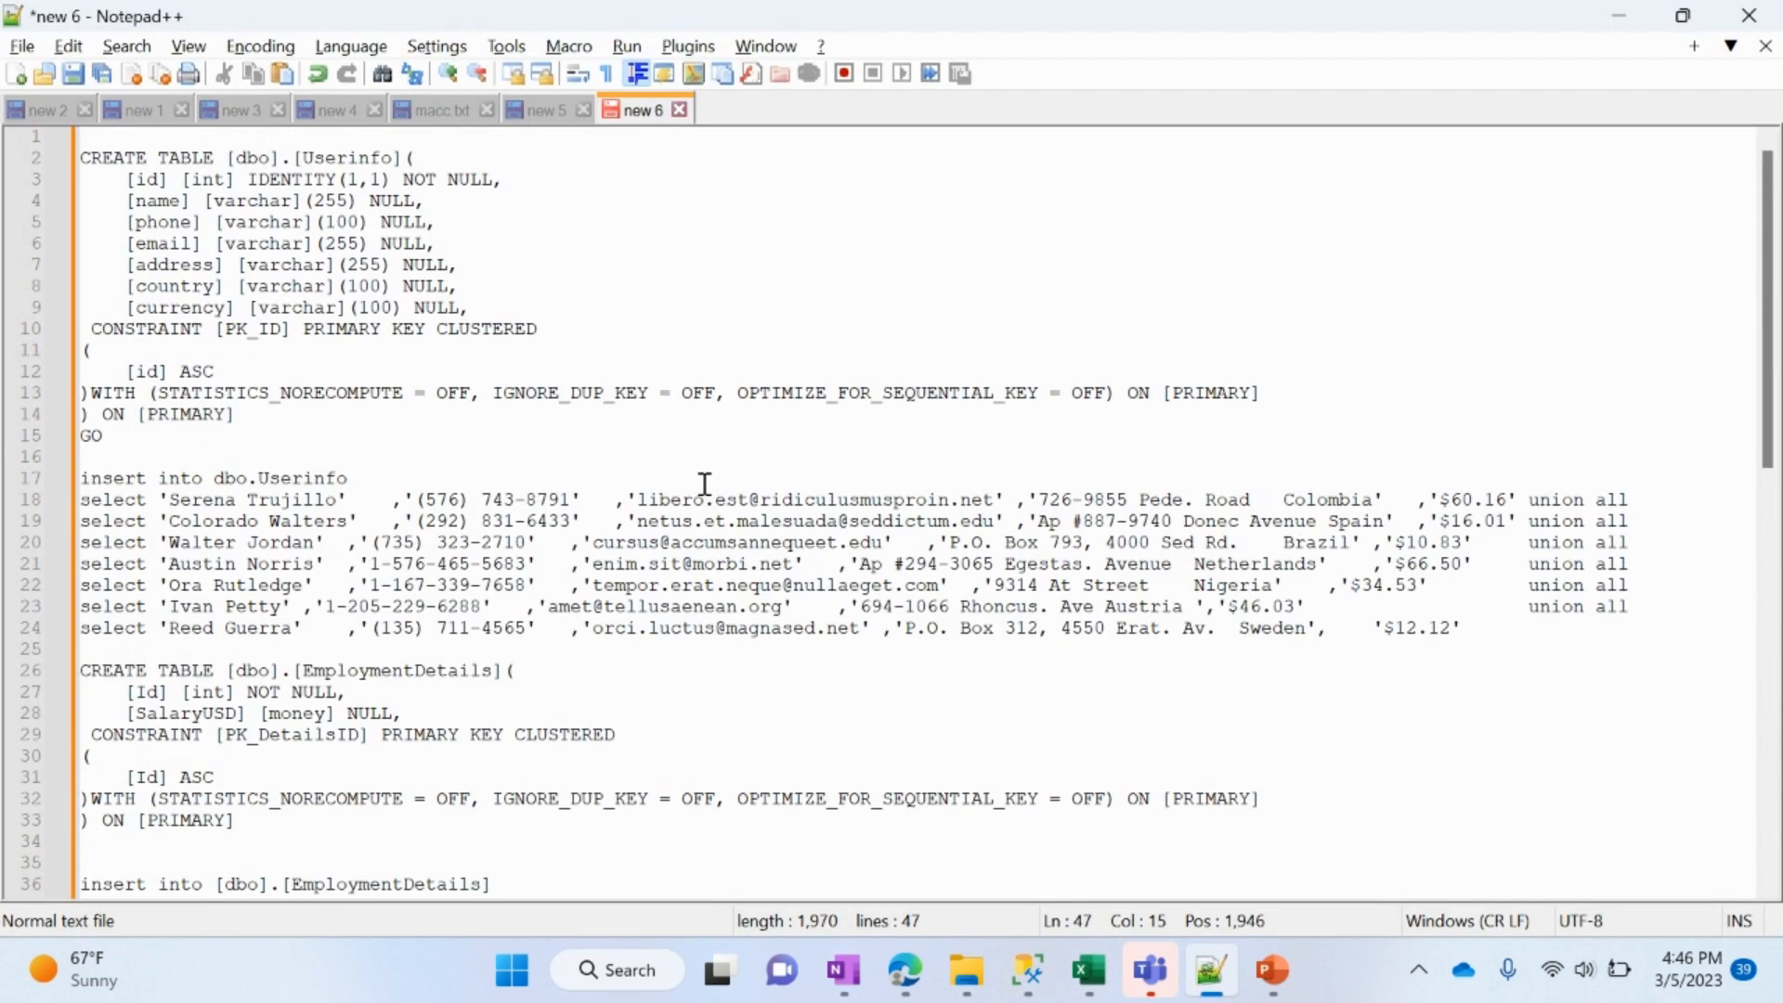
pyautogui.moveTo(269, 435); pyautogui.dragTo(82, 114)
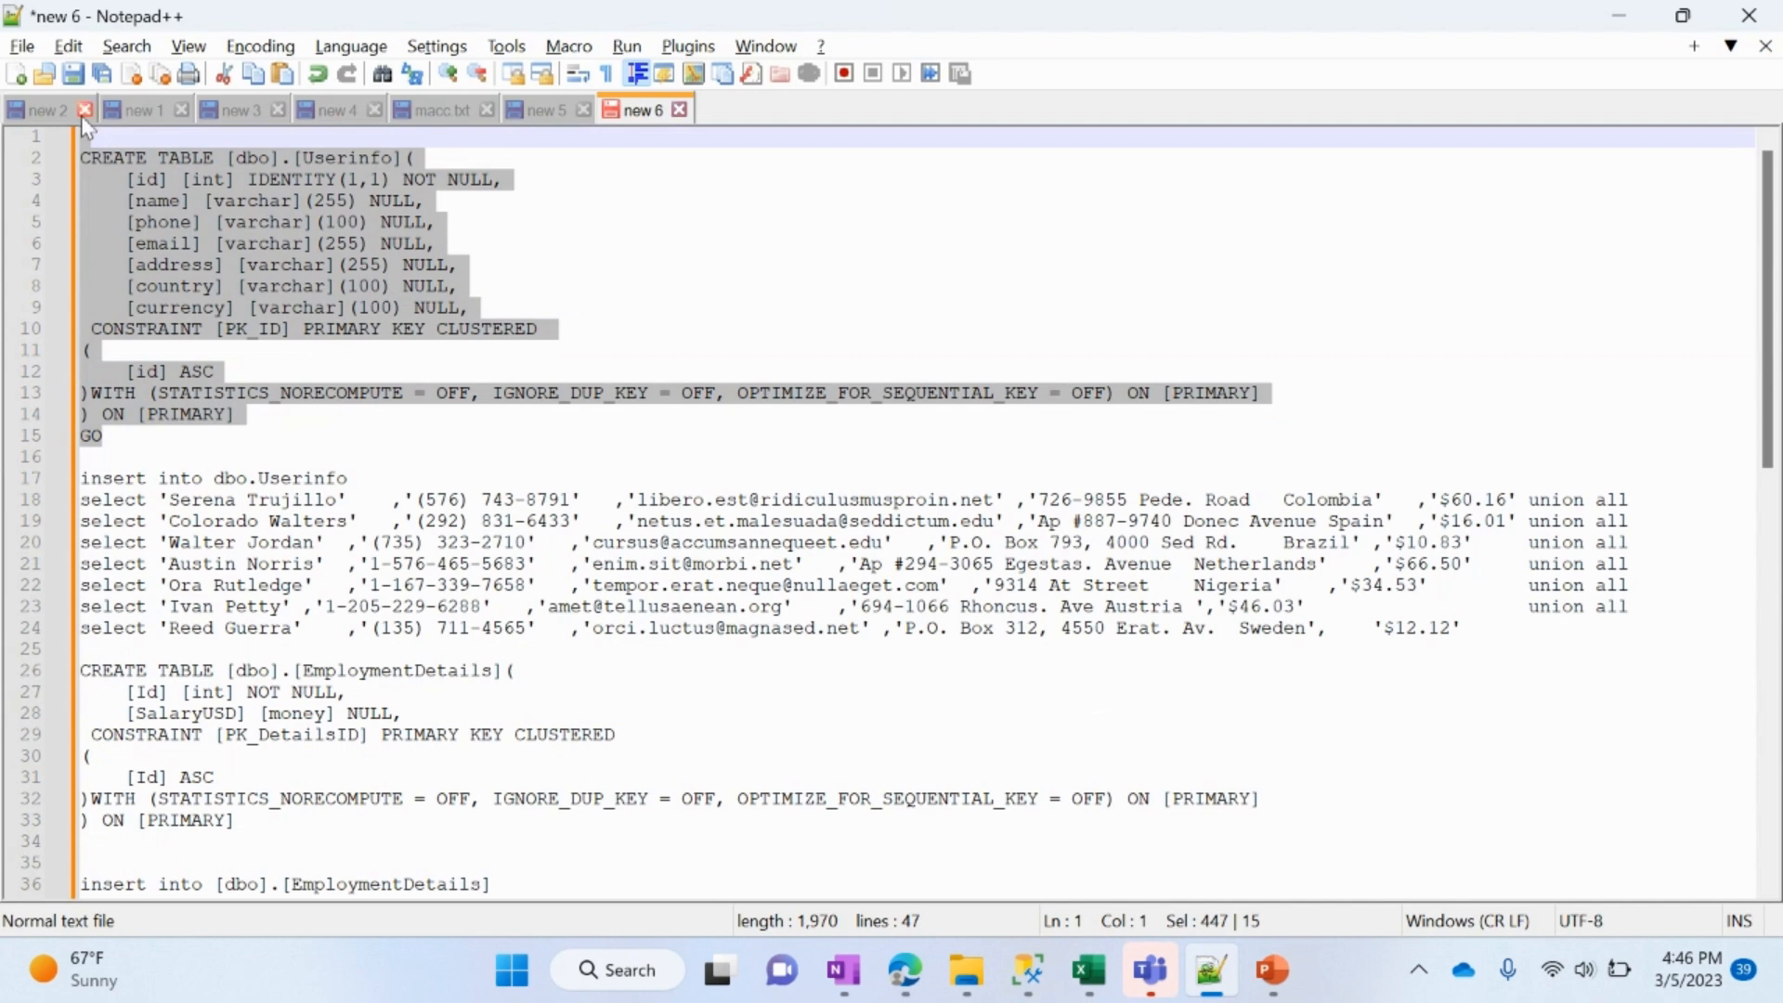
pyautogui.hotkey('alt', 'Tab')
pyautogui.hotkey('ctrl', 'v')
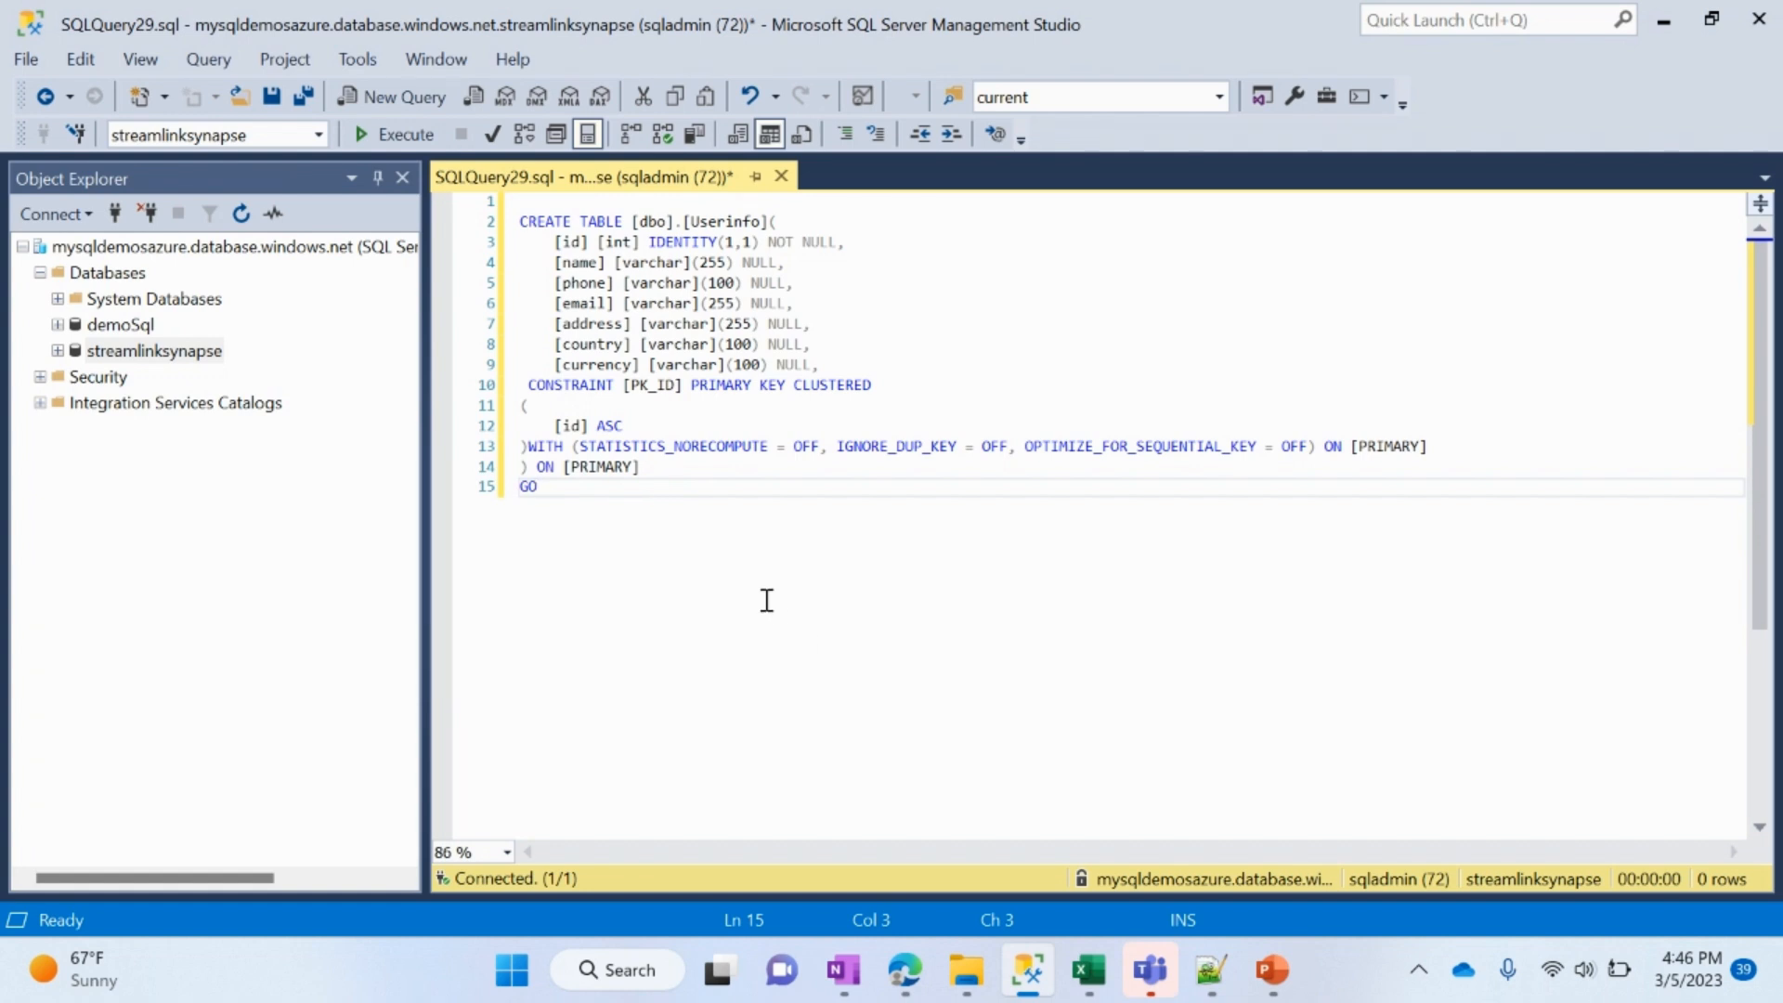
pyautogui.moveTo(767, 600); pyautogui.dragTo(520, 221)
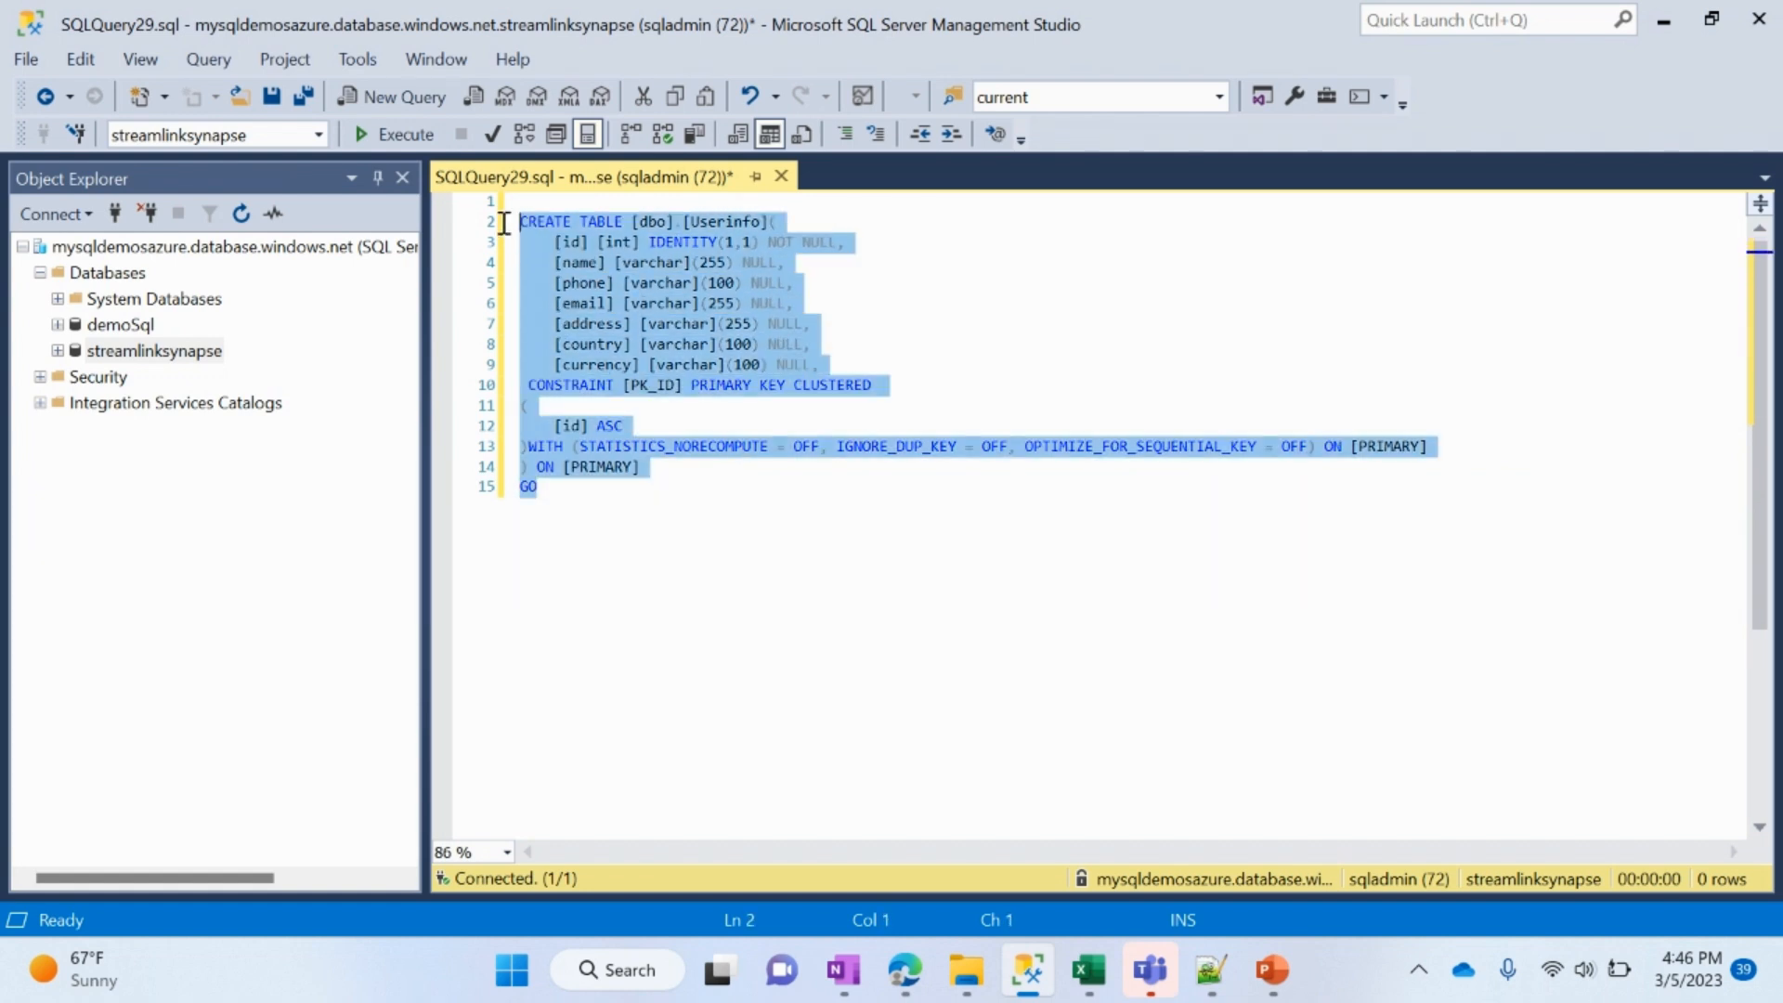
pyautogui.click(399, 144)
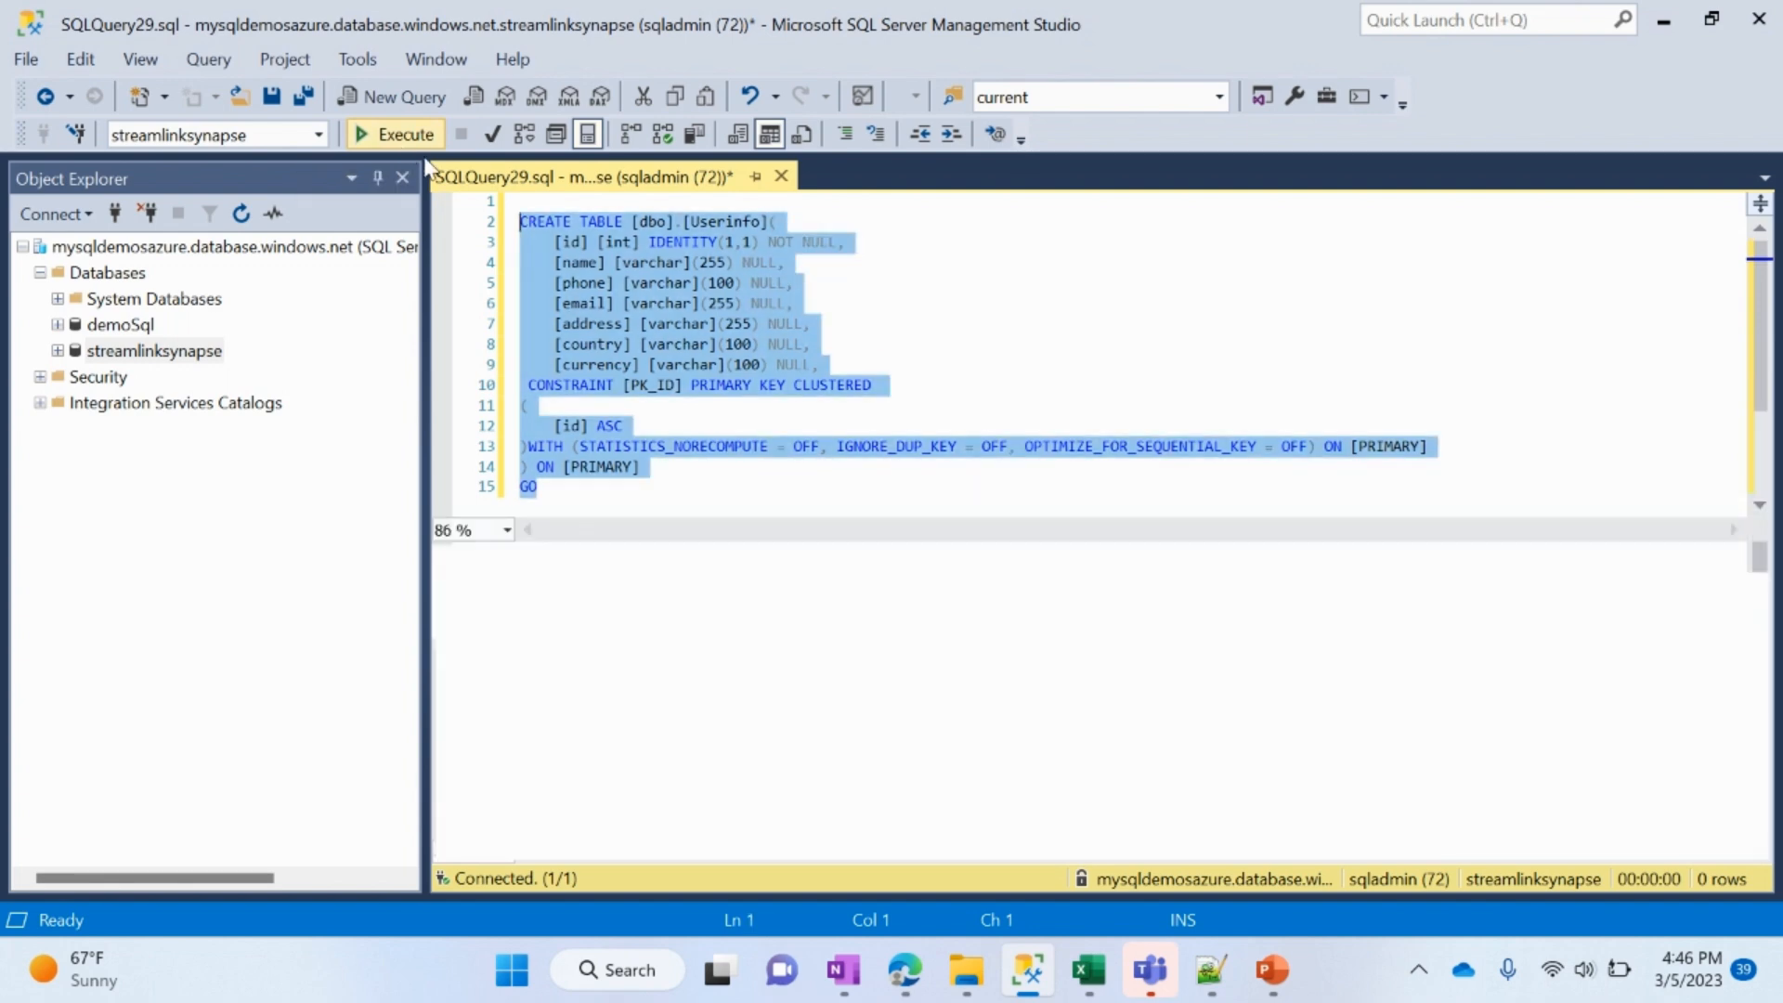
# Step: Copy the insert into dbo.Userinfo statement with its sample rows from Notepad++ and paste it below the table script
pyautogui.hotkey('alt', 'Tab')
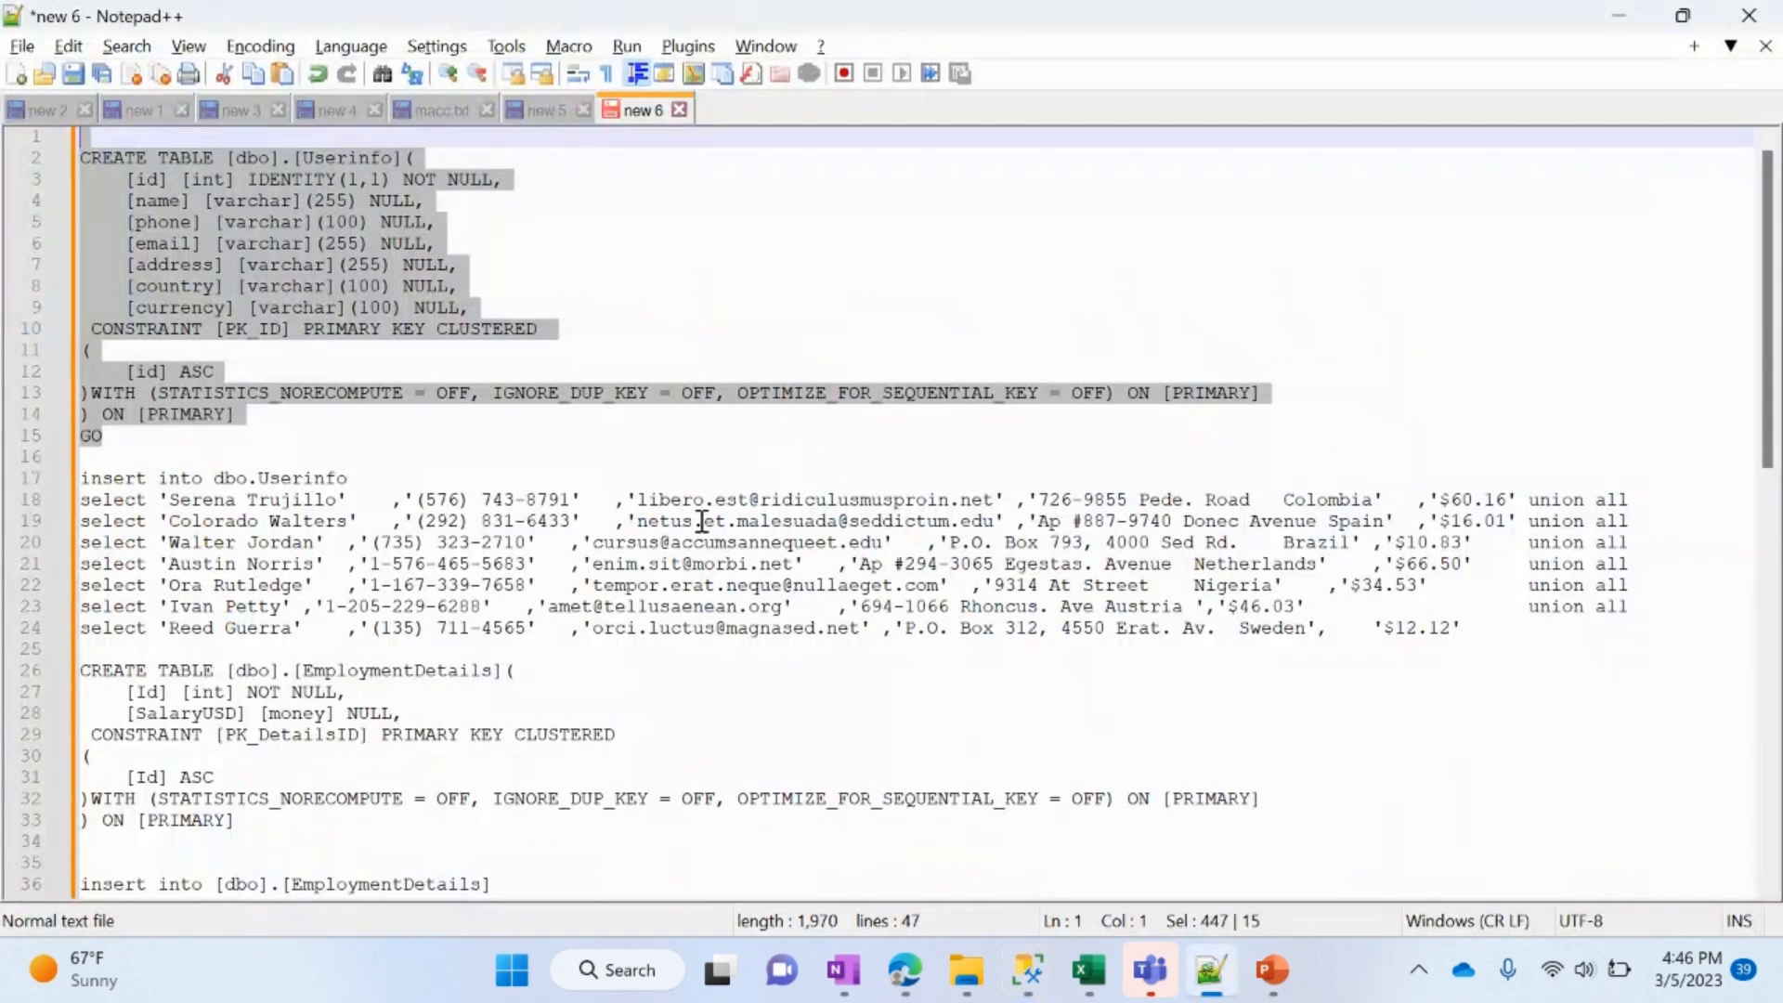
pyautogui.moveTo(402, 649); pyautogui.dragTo(64, 481)
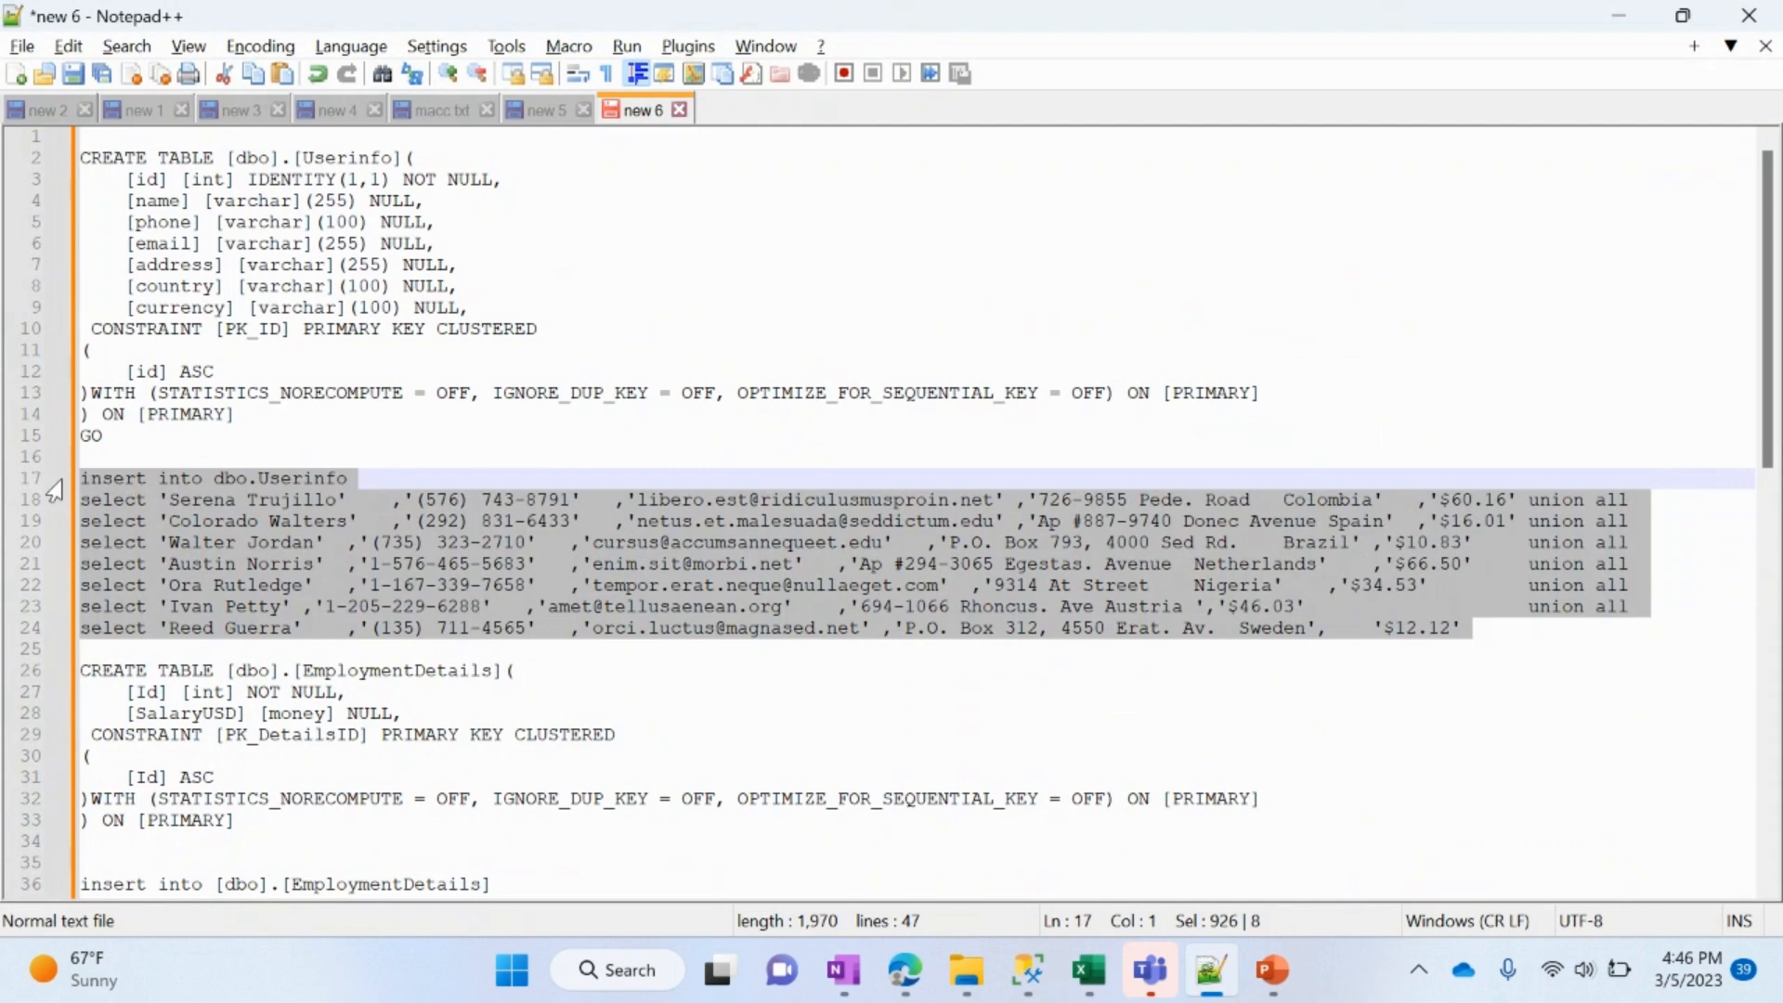
pyautogui.hotkey('alt', 'Tab')
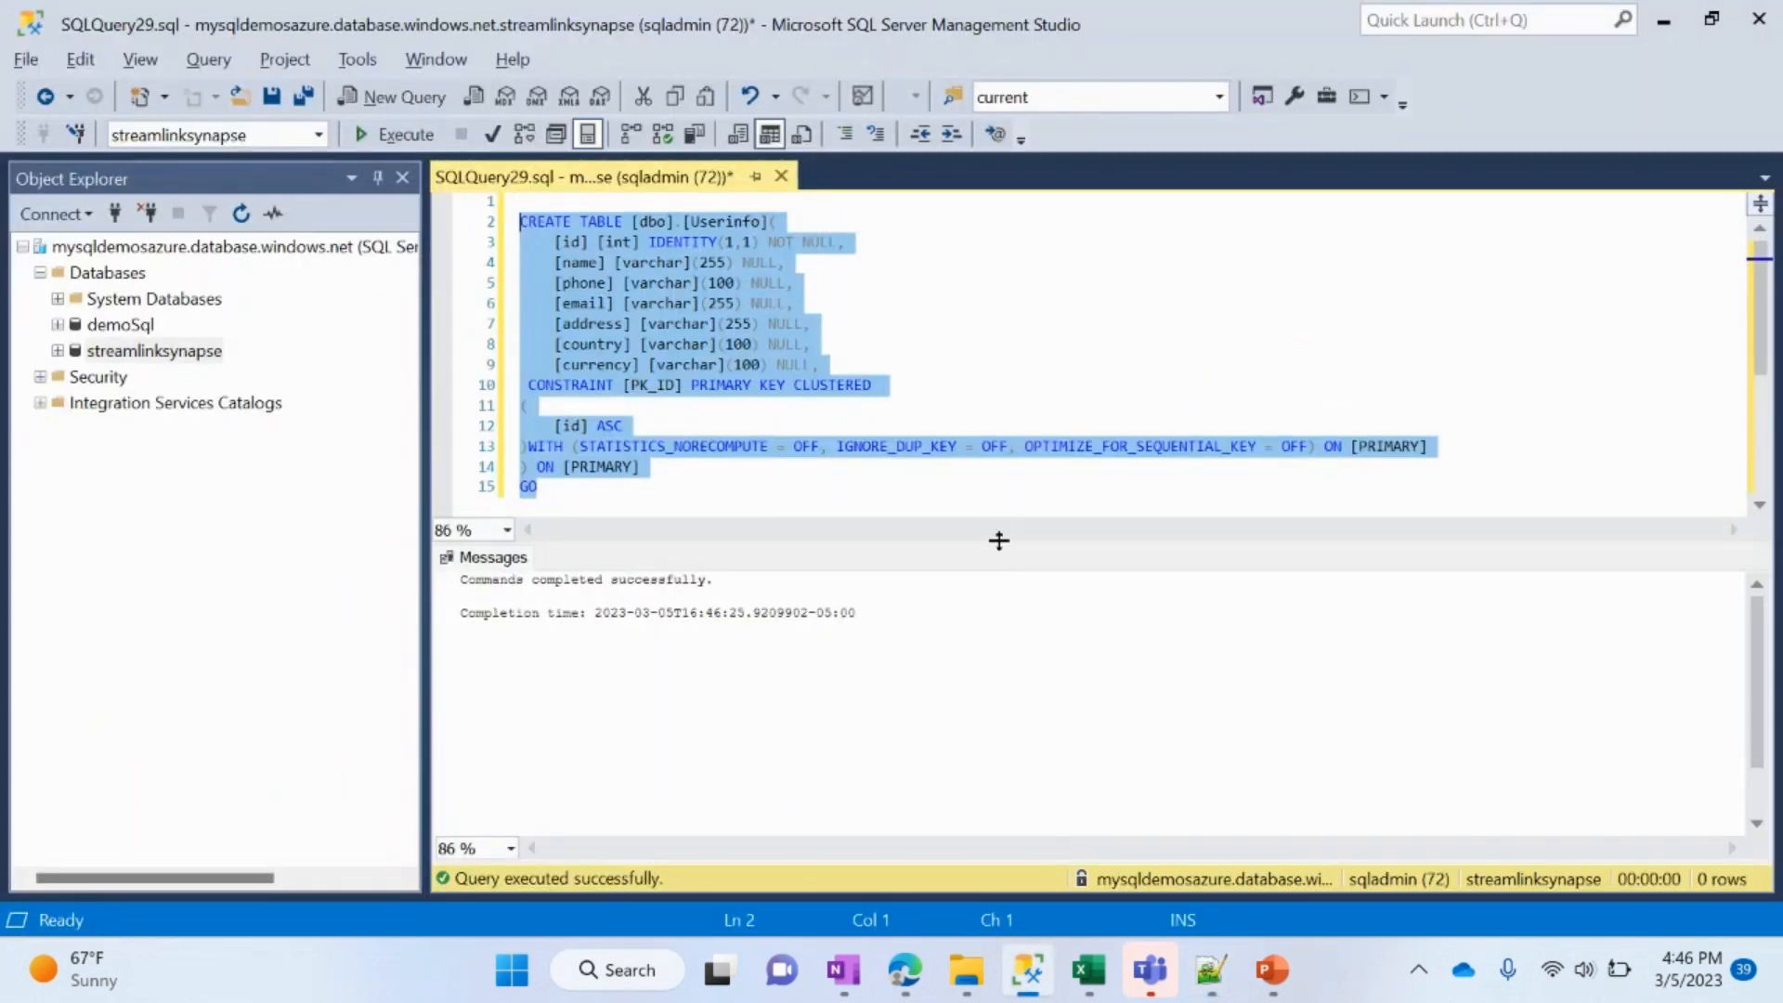
pyautogui.click(966, 482)
pyautogui.press('Return')
pyautogui.press('Return')
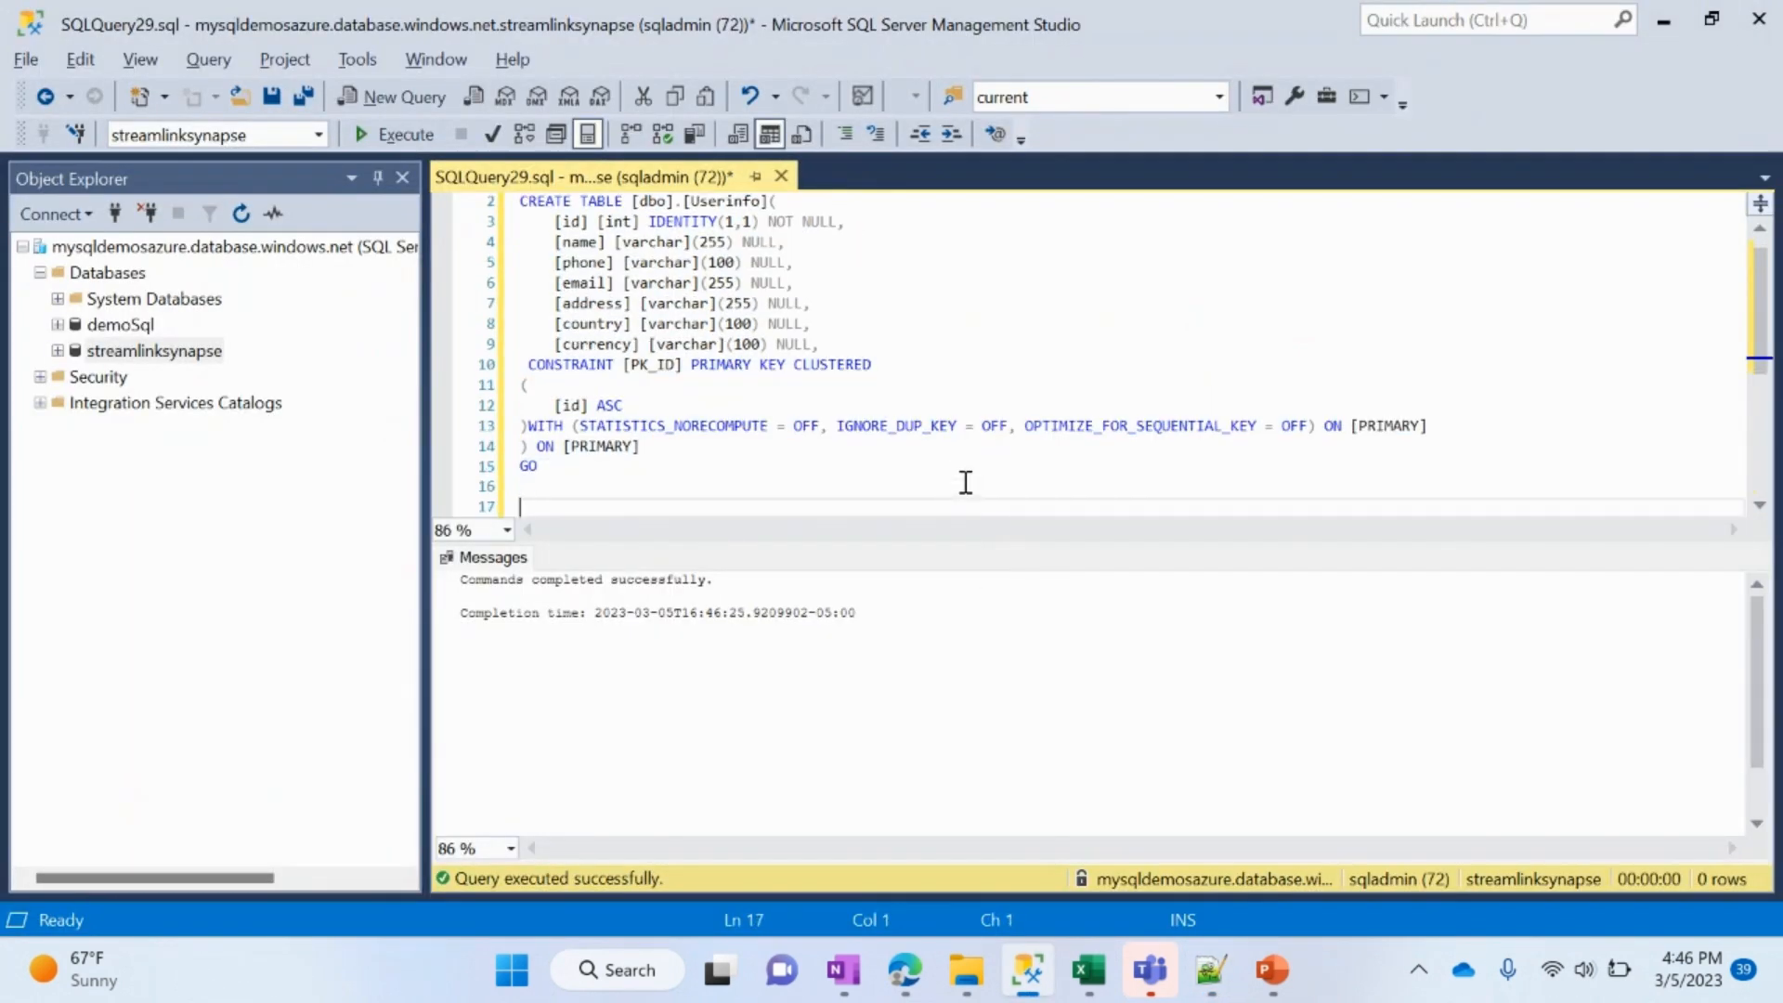
pyautogui.hotkey('ctrl', 'v')
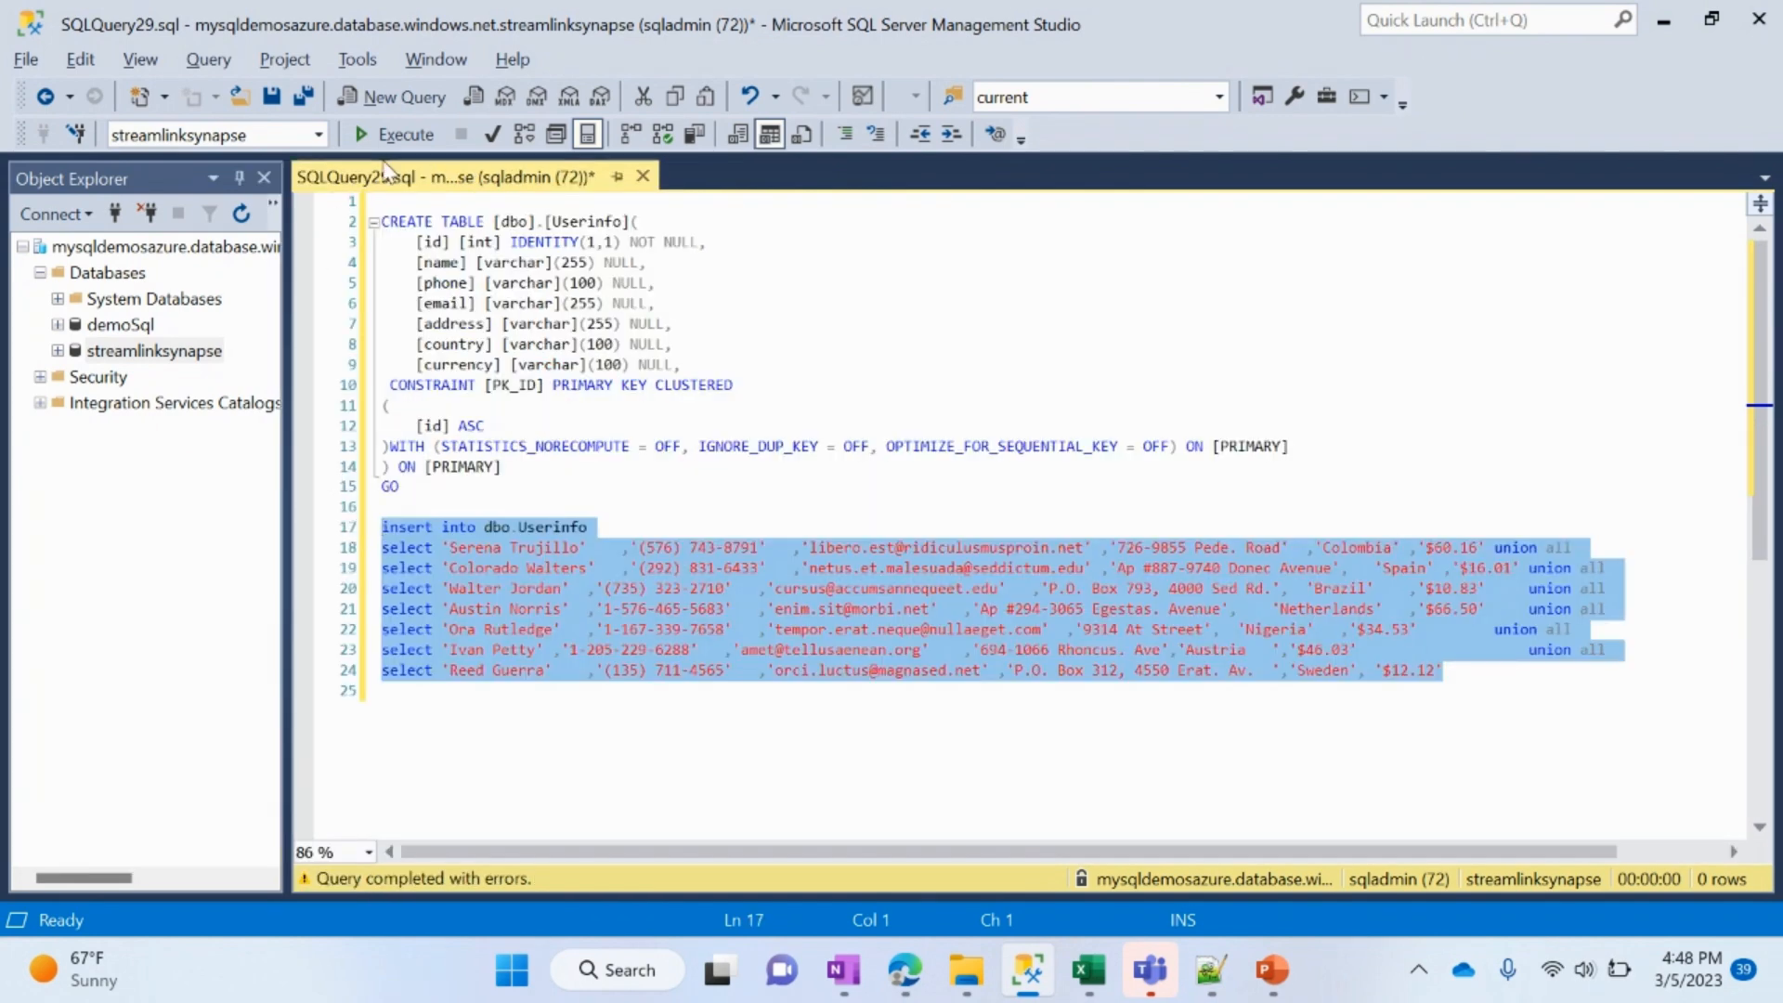
# Step: Execute the selected insert into dbo.Userinfo statement on streamlinksynapse
pyautogui.click(406, 137)
pyautogui.scroll(-3, 1141, 404)
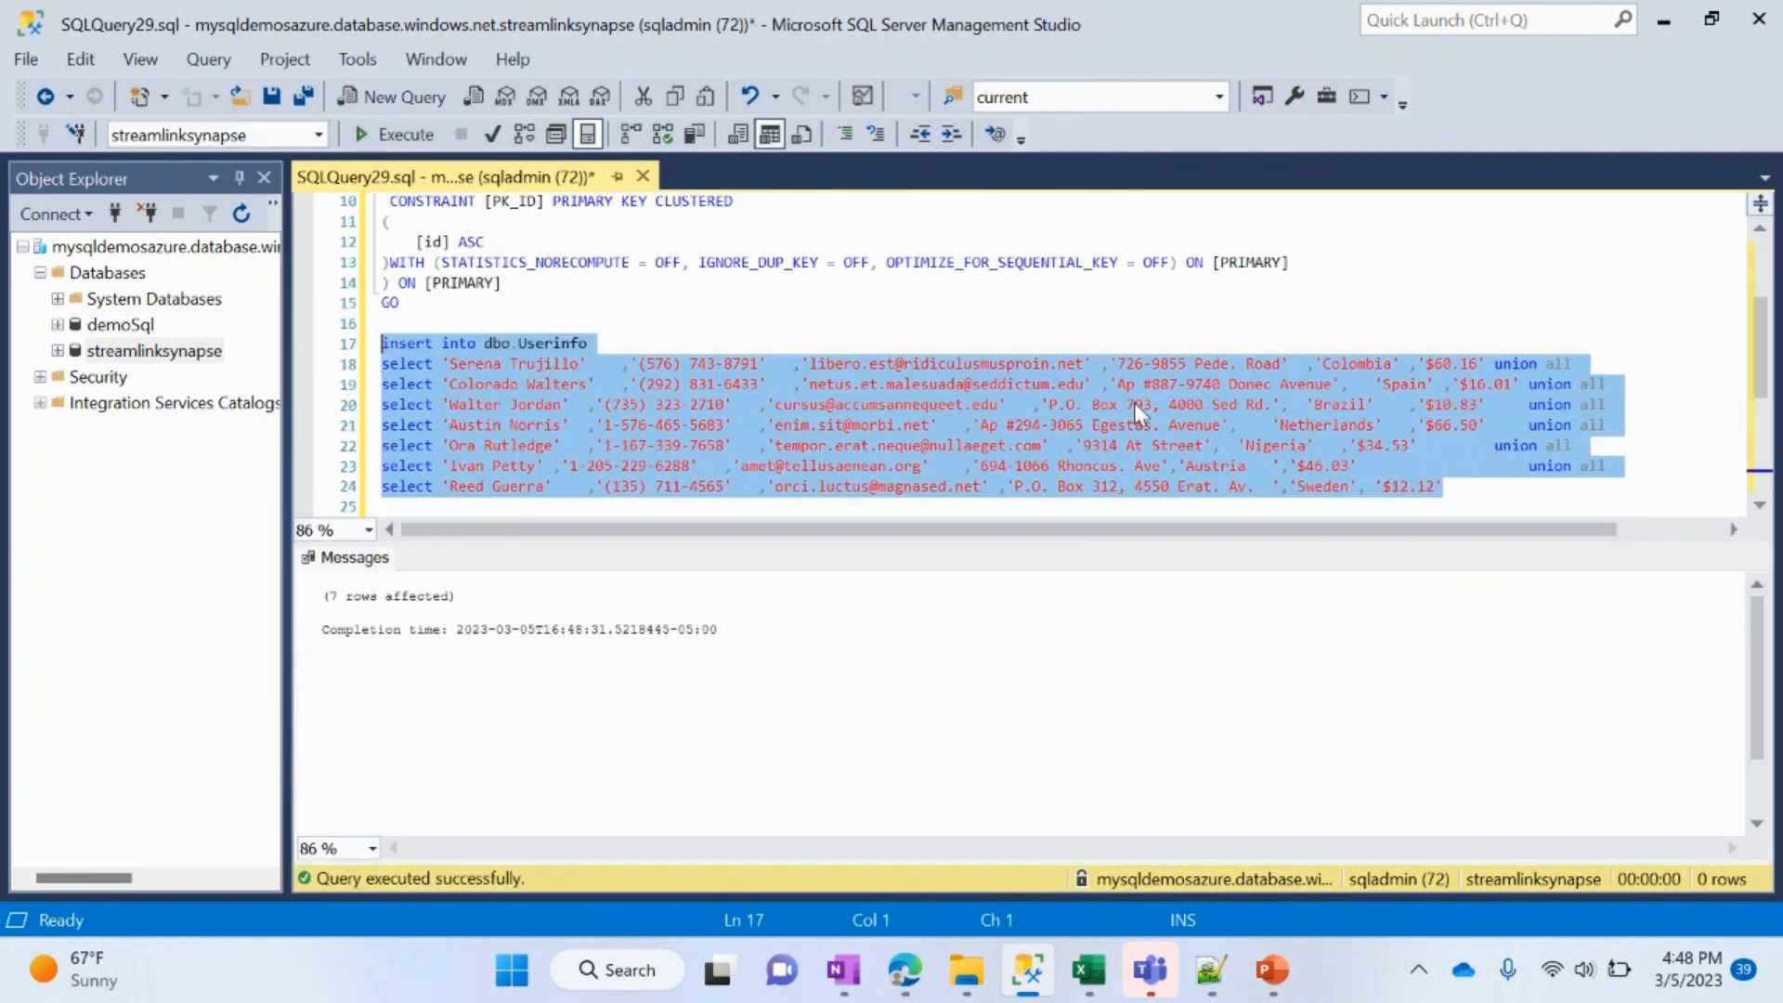
# Step: Copy the CREATE TABLE script for dbo.EmploymentDetails from Notepad++ below the Userinfo insert in the streamlinksynapse query and execute only that script
pyautogui.click(1580, 502)
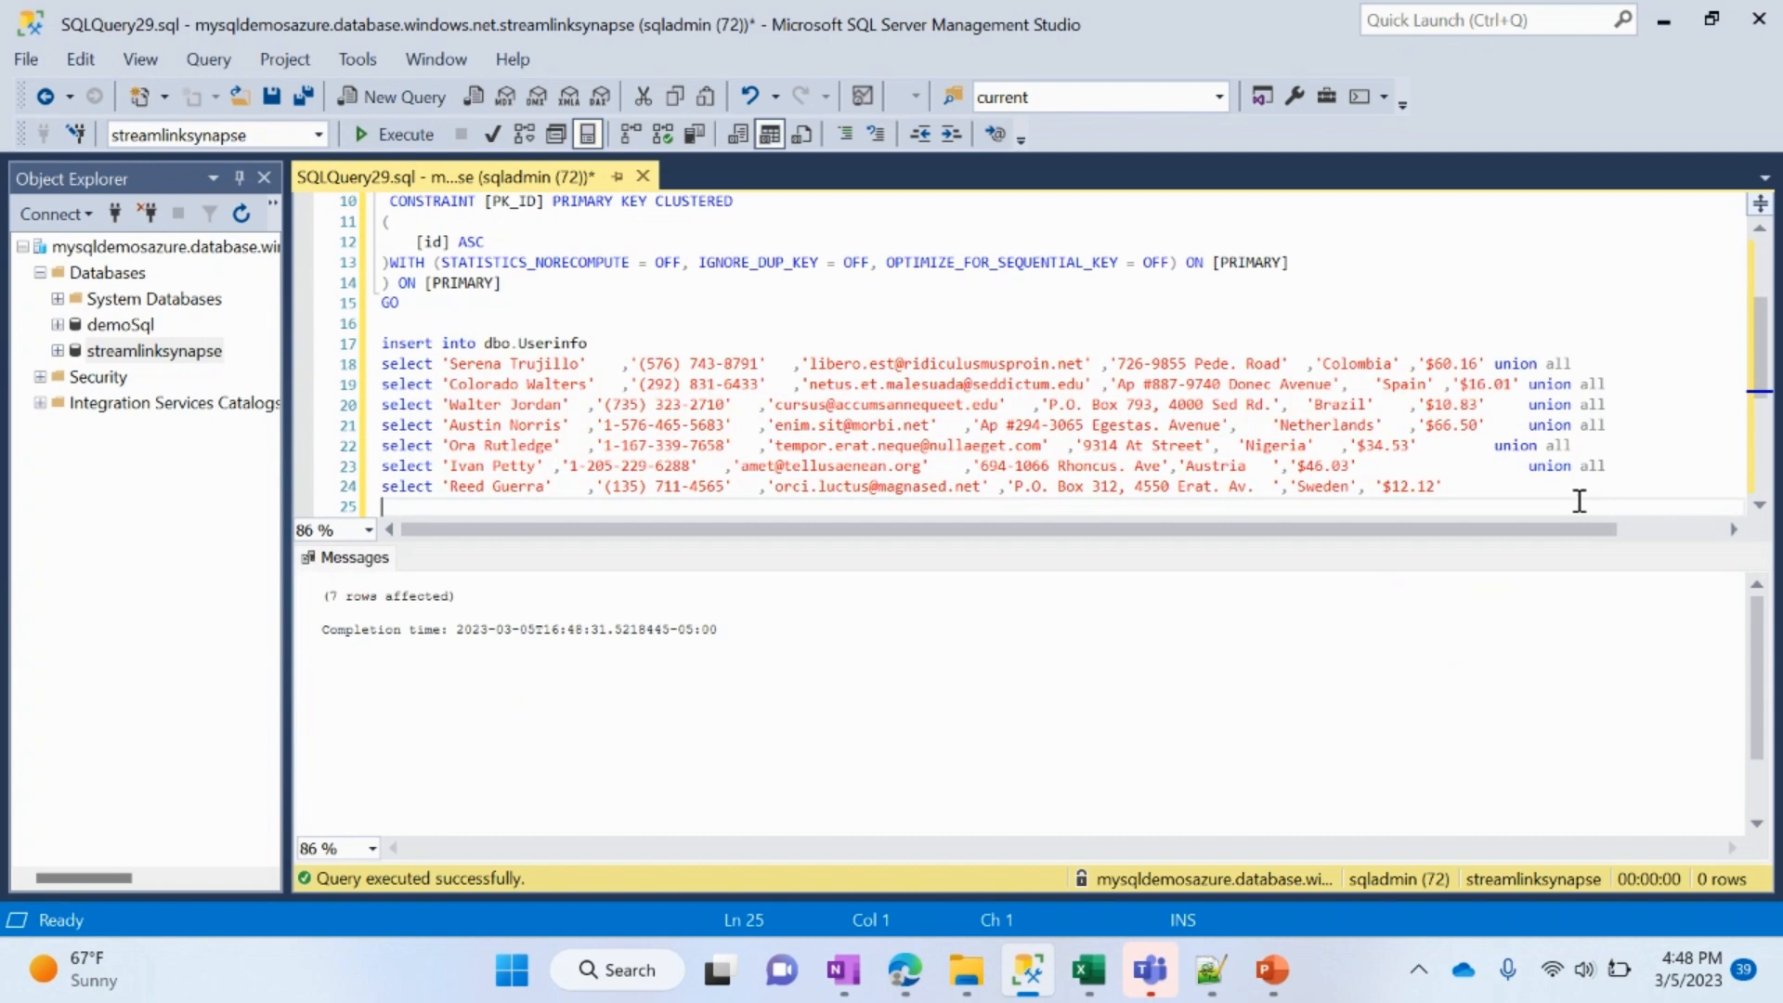
pyautogui.press('Return')
pyautogui.press('Return')
pyautogui.hotkey('alt', 'Tab')
pyautogui.hotkey('alt', 'Tab')
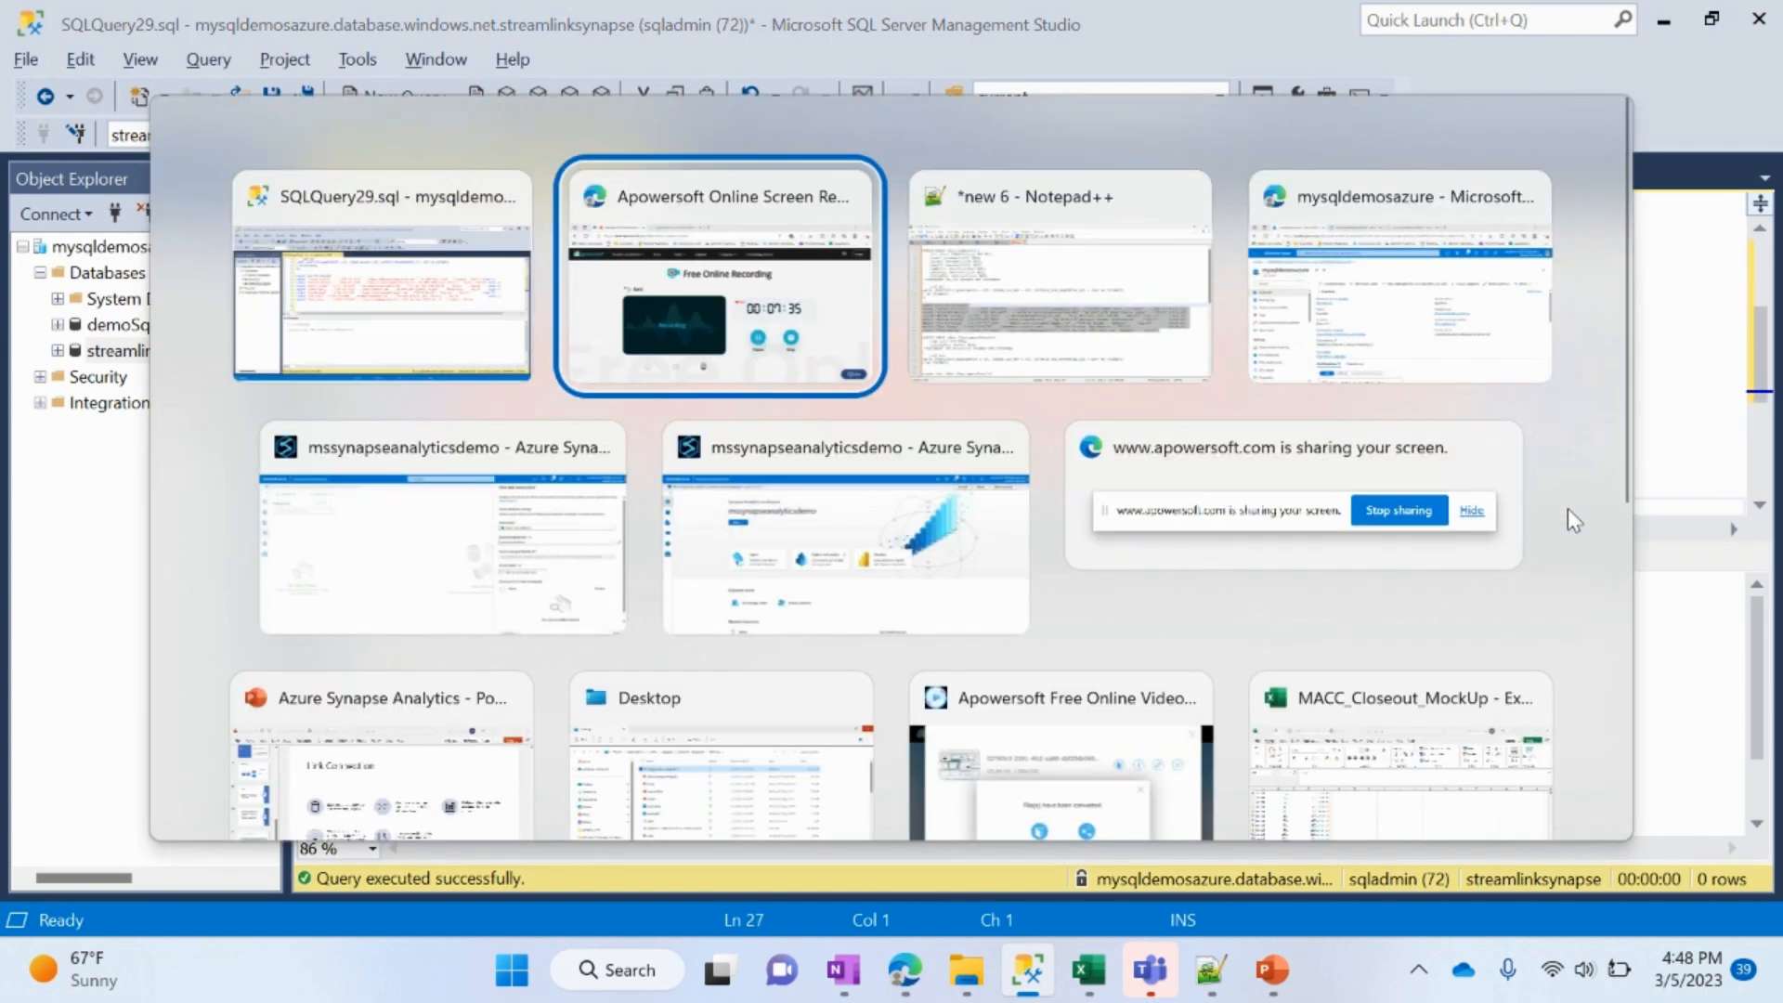
pyautogui.scroll(-1, 570, 674)
pyautogui.scroll(-1, 573, 669)
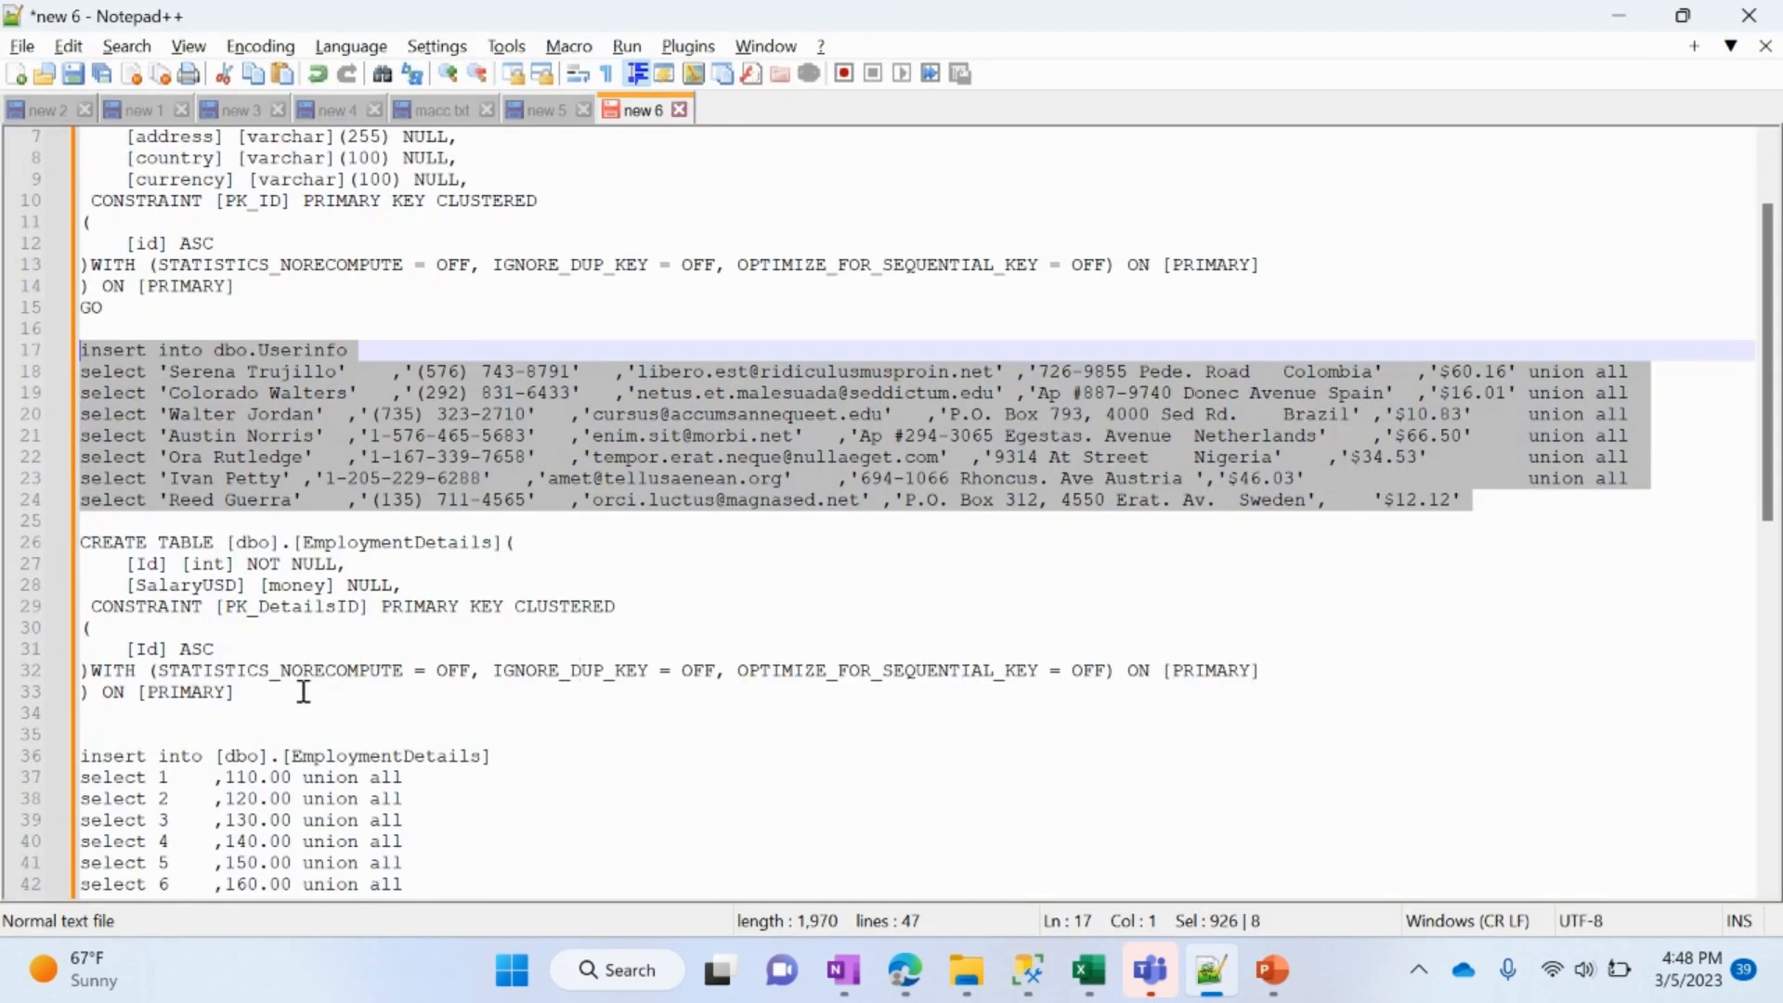
pyautogui.moveTo(304, 688); pyautogui.dragTo(59, 551)
pyautogui.hotkey('ctrl', 'c')
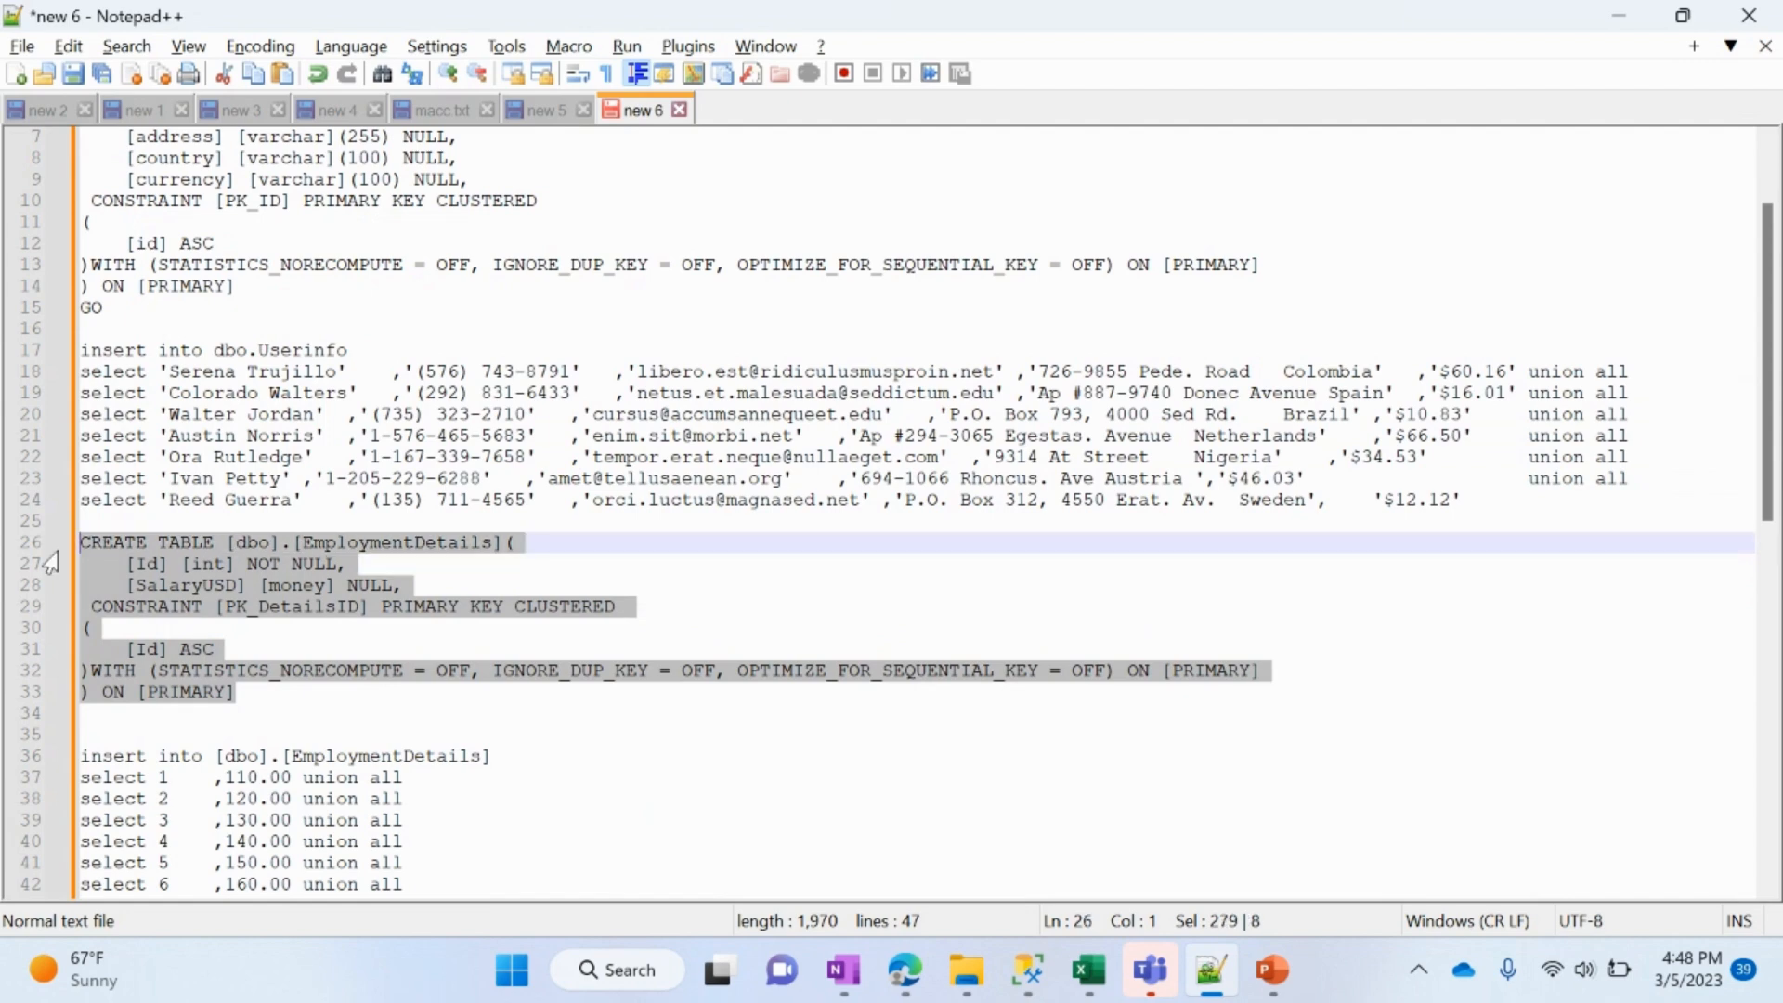
pyautogui.hotkey('alt', 'Tab')
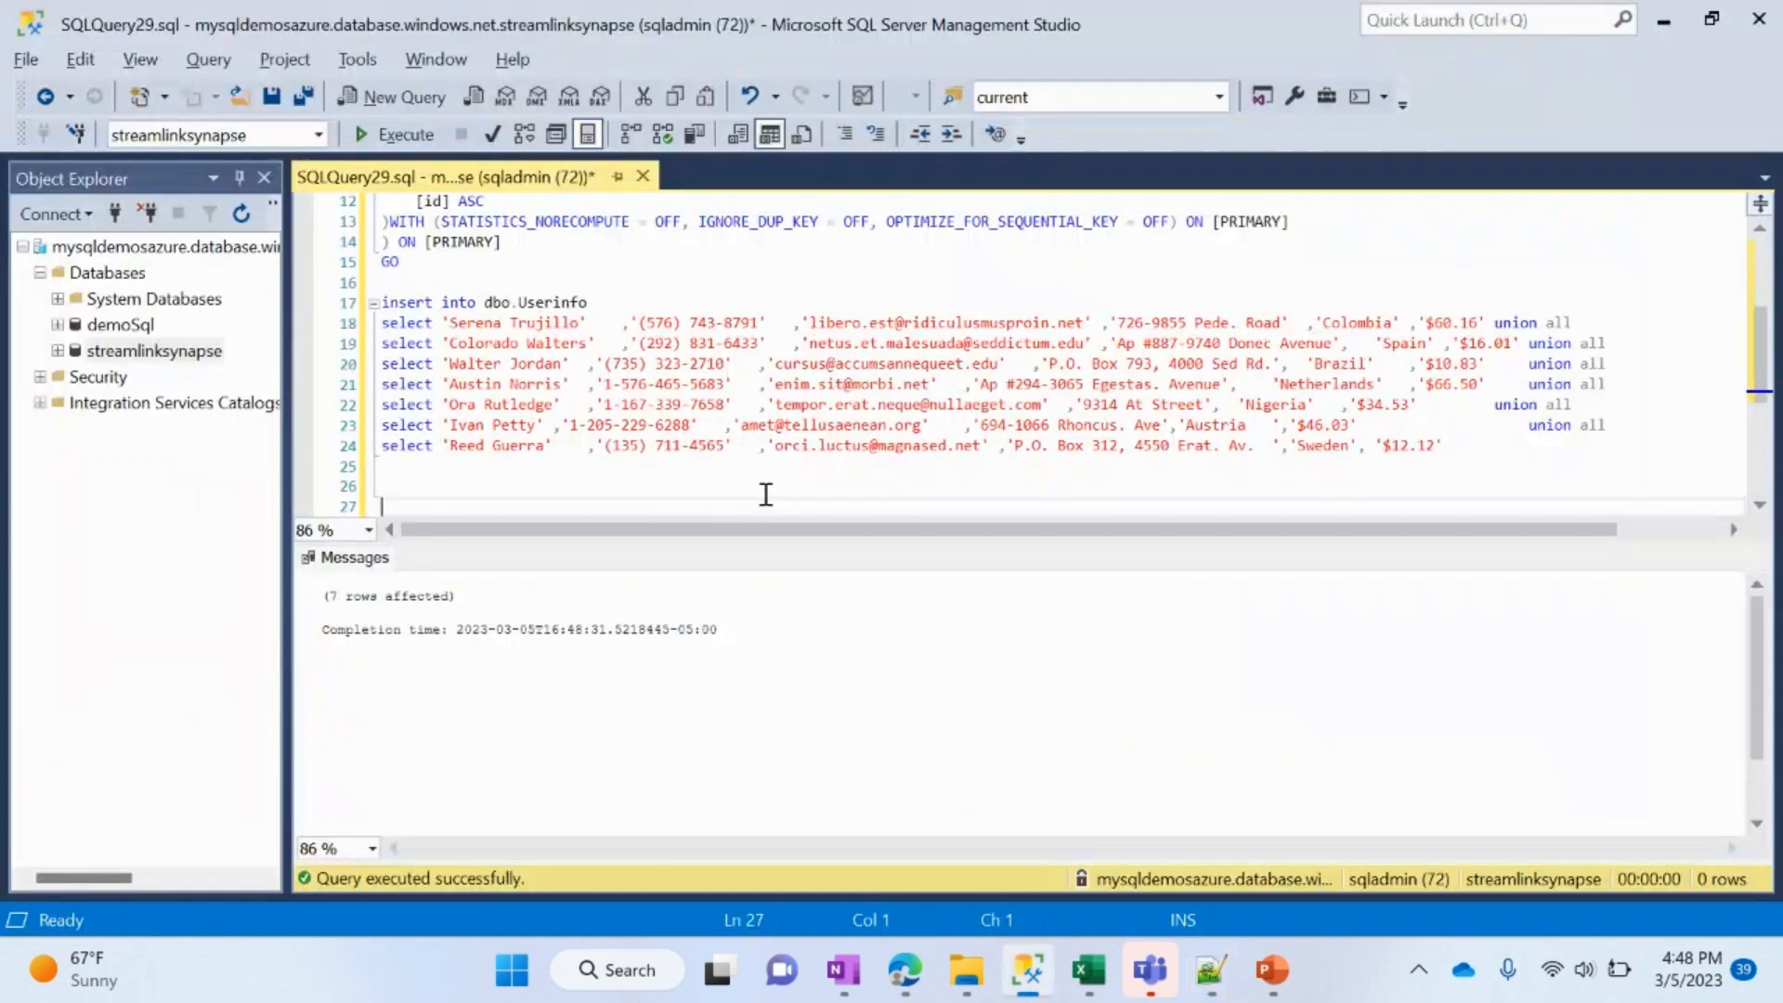
pyautogui.hotkey('ctrl', 'v')
pyautogui.moveTo(501, 507); pyautogui.dragTo(359, 355)
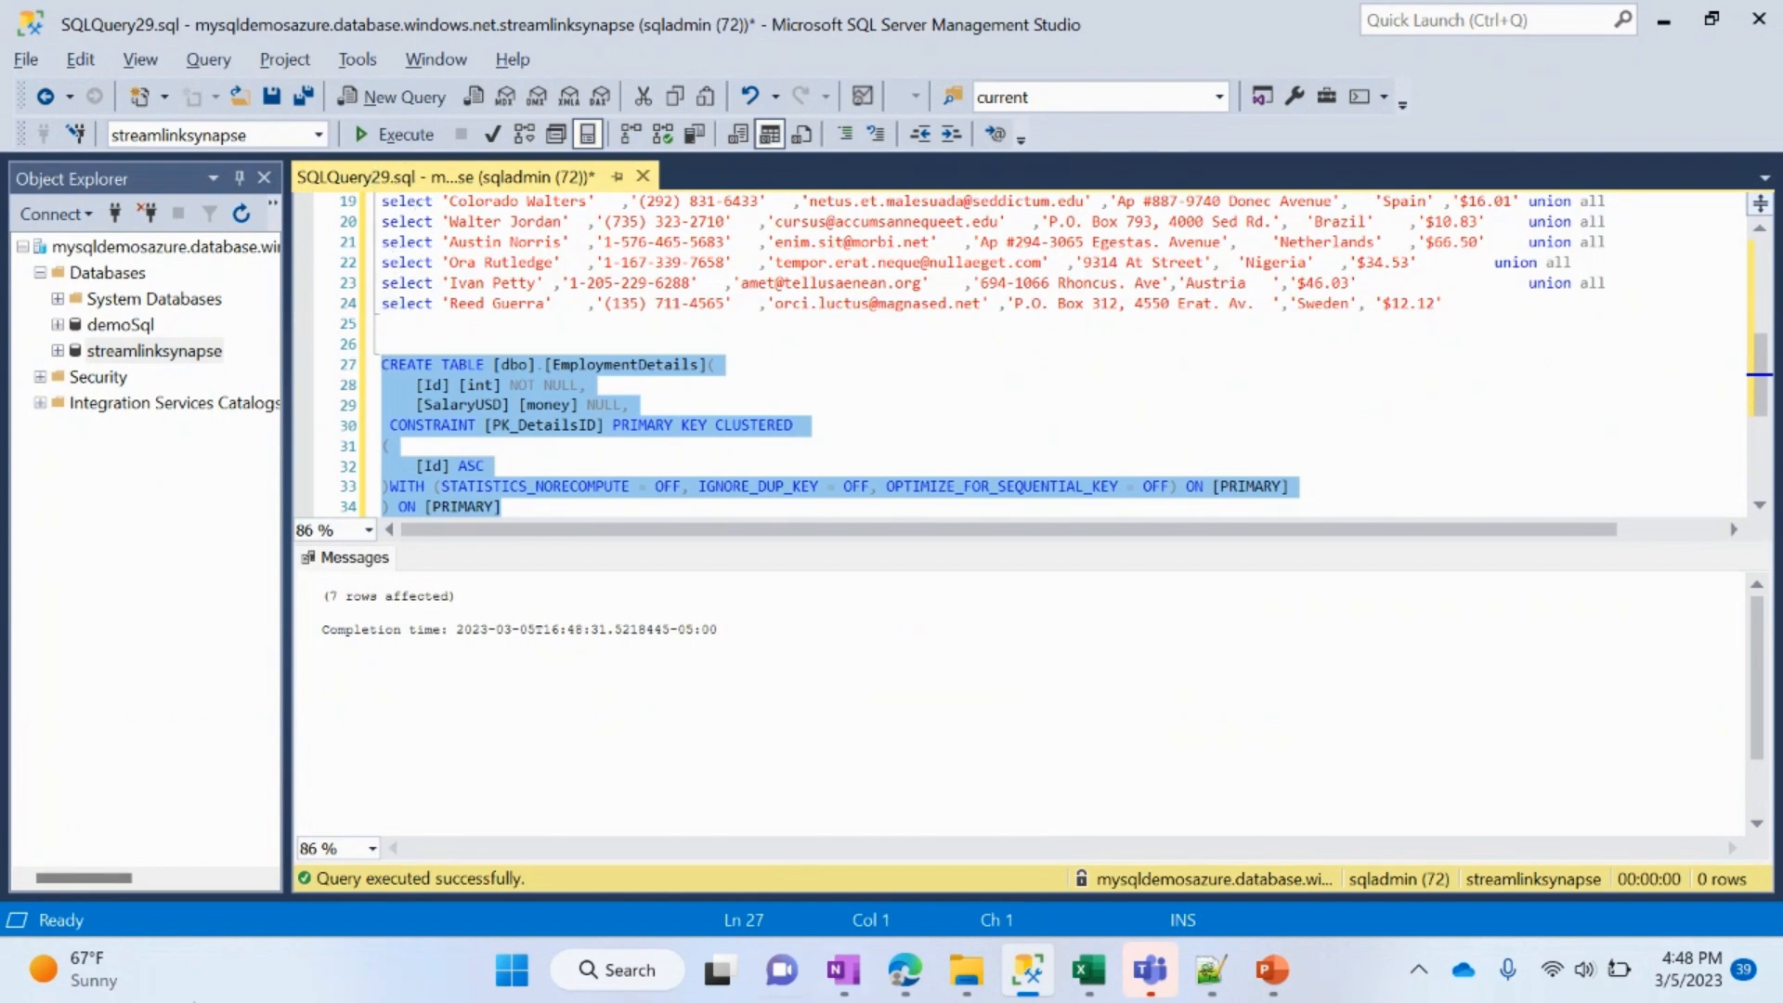
pyautogui.click(394, 134)
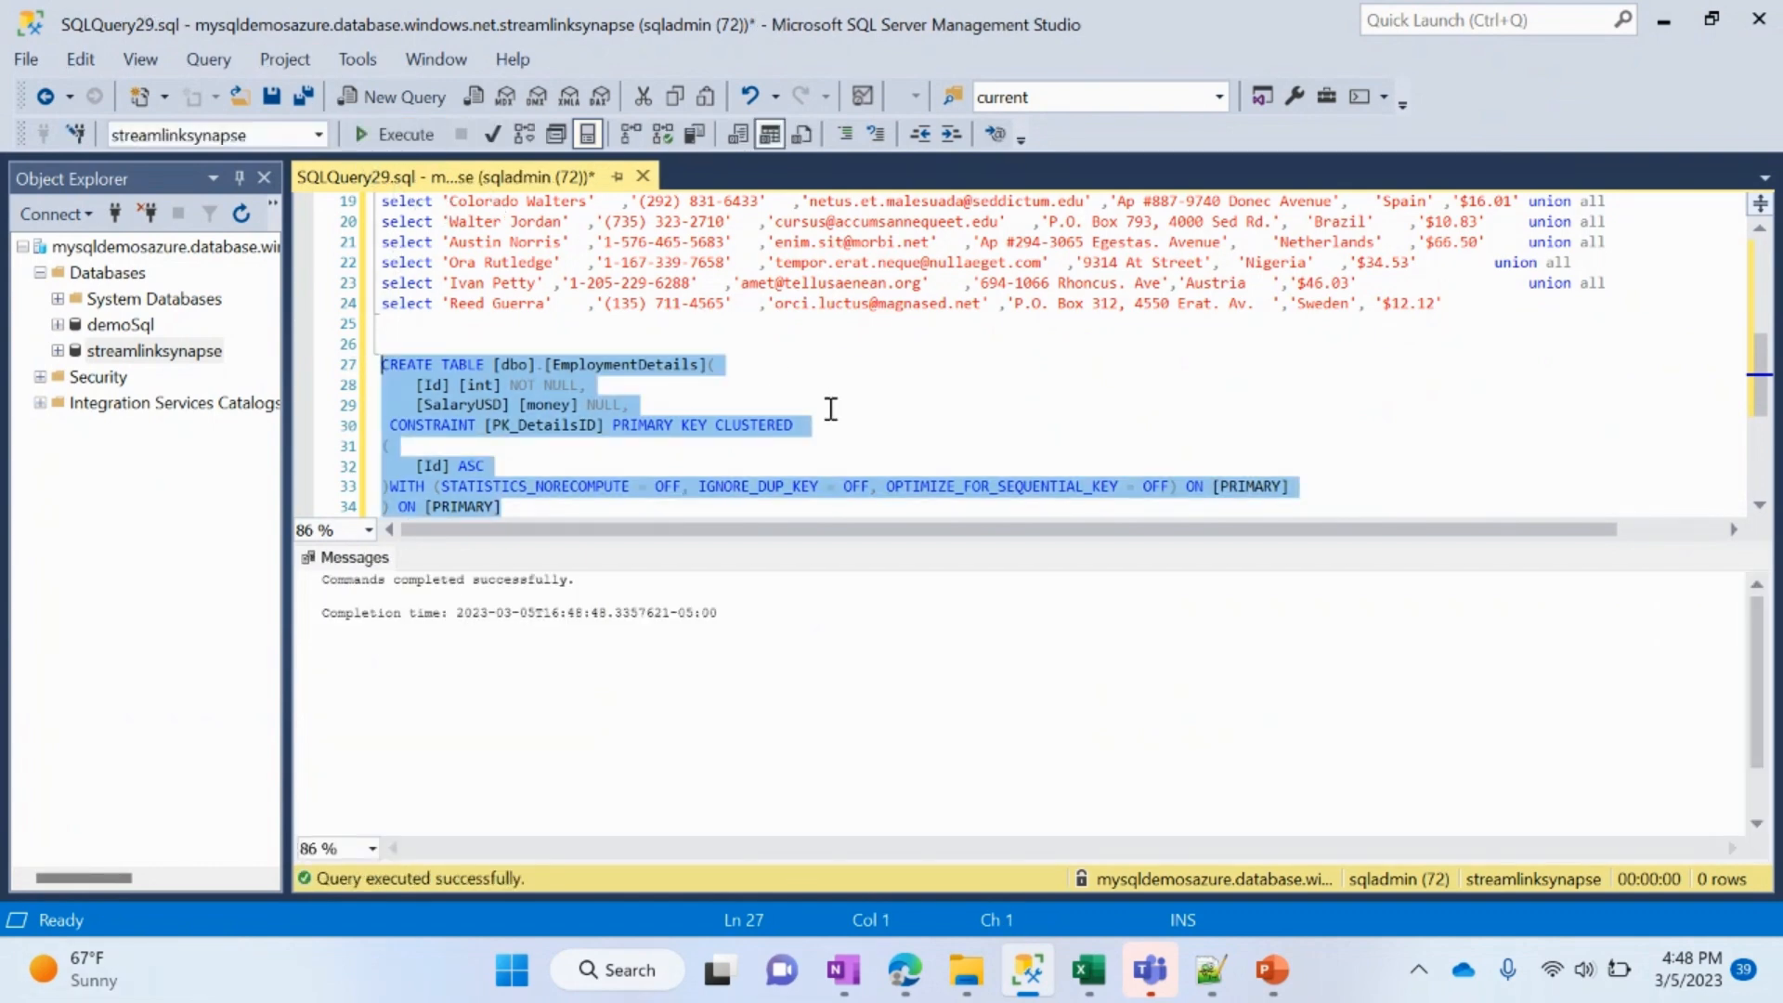
# Step: Copy the insert into dbo.EmploymentDetails statement with its seven rows from Notepad++ below the table script in SQL Server Management Studio and execute it
pyautogui.hotkey('alt', 'Tab')
pyautogui.scroll(-4, 851, 531)
pyautogui.moveTo(481, 648); pyautogui.dragTo(35, 501)
pyautogui.hotkey('ctrl', 'c')
pyautogui.hotkey('alt', 'Tab')
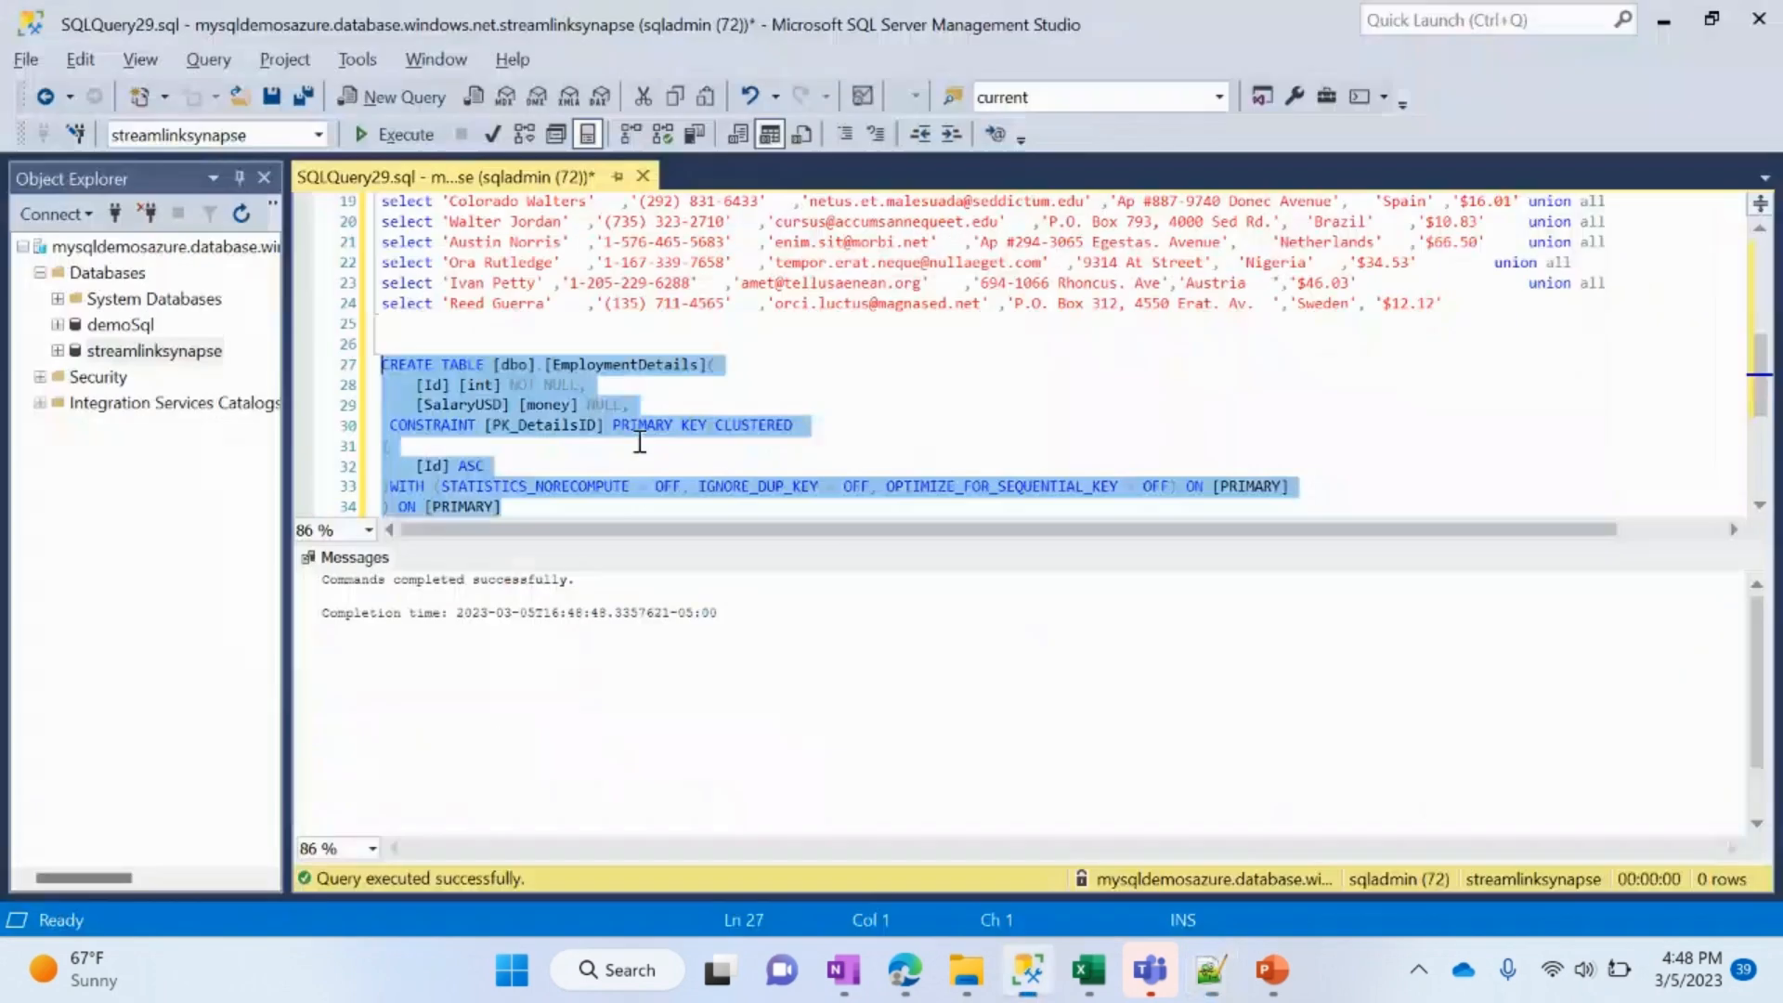
pyautogui.click(768, 509)
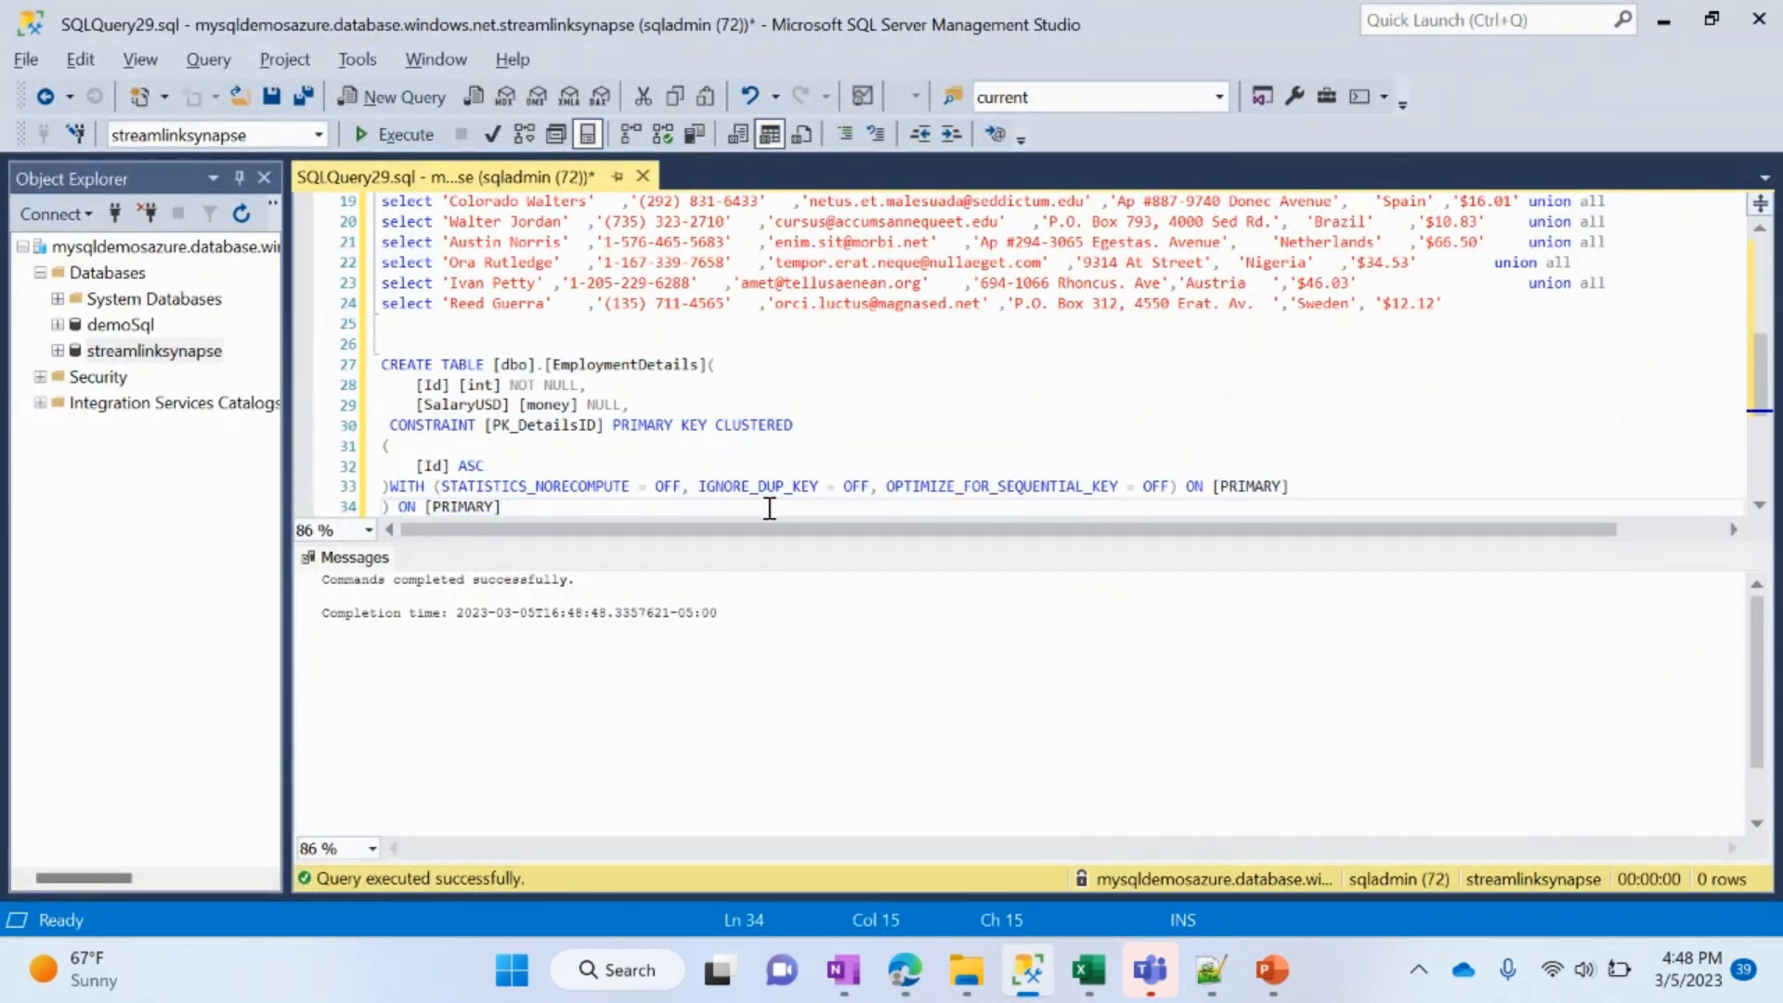
pyautogui.press('Return')
pyautogui.press('Return')
pyautogui.press('Return')
pyautogui.hotkey('ctrl', 'v')
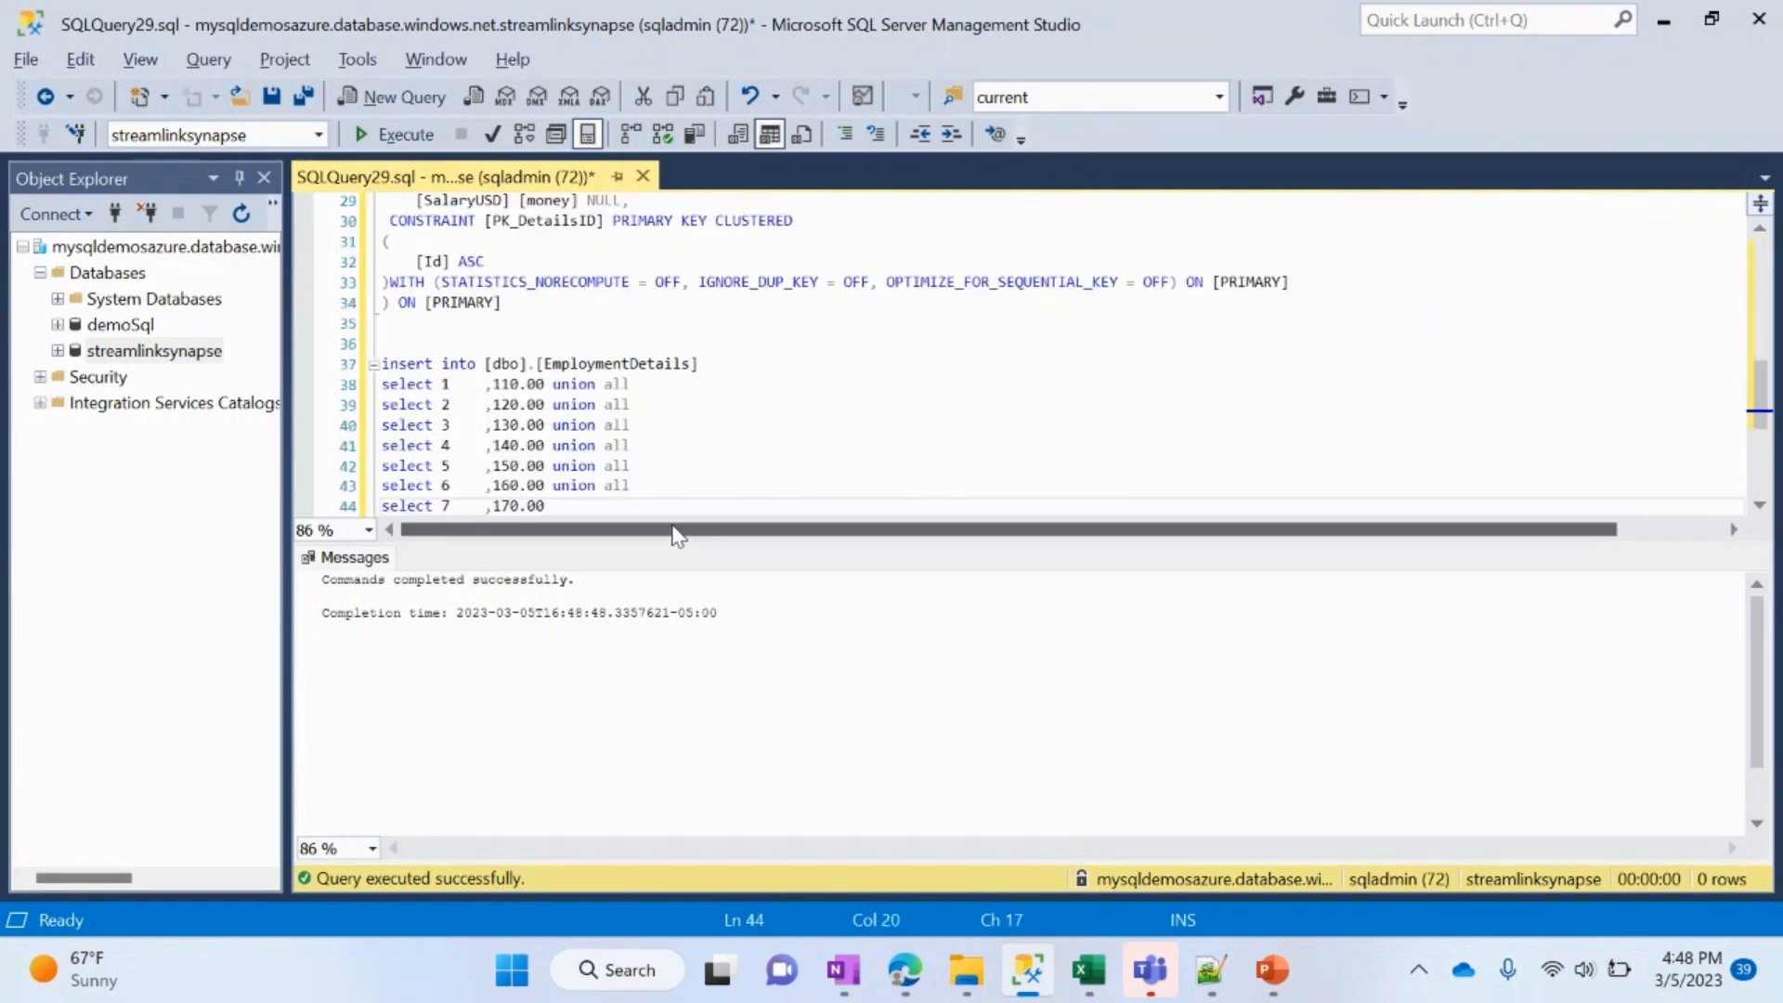
pyautogui.moveTo(668, 509); pyautogui.dragTo(376, 344)
pyautogui.click(394, 135)
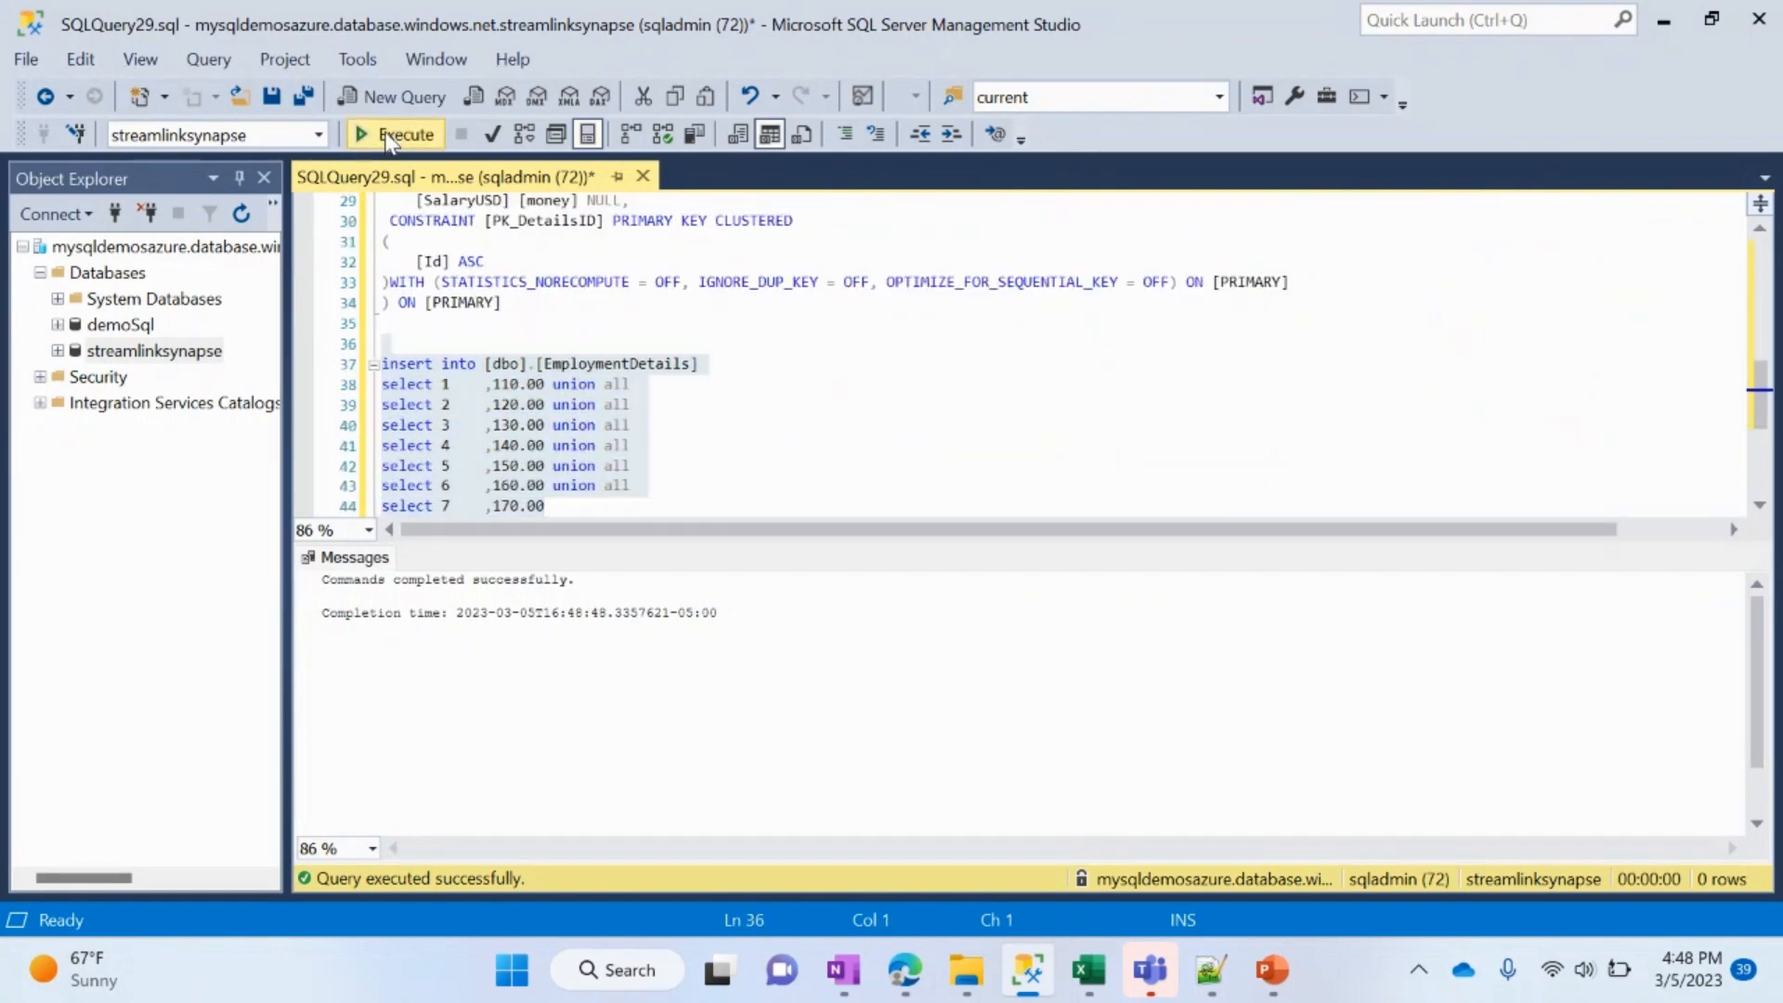
# Step: Copy the two select * statements for dbo.Userinfo and dbo.EmploymentDetails from Notepad++ to the end of the SQL Server Management Studio query and execute them
pyautogui.hotkey('alt', 'Tab')
pyautogui.moveTo(510, 736); pyautogui.dragTo(97, 727)
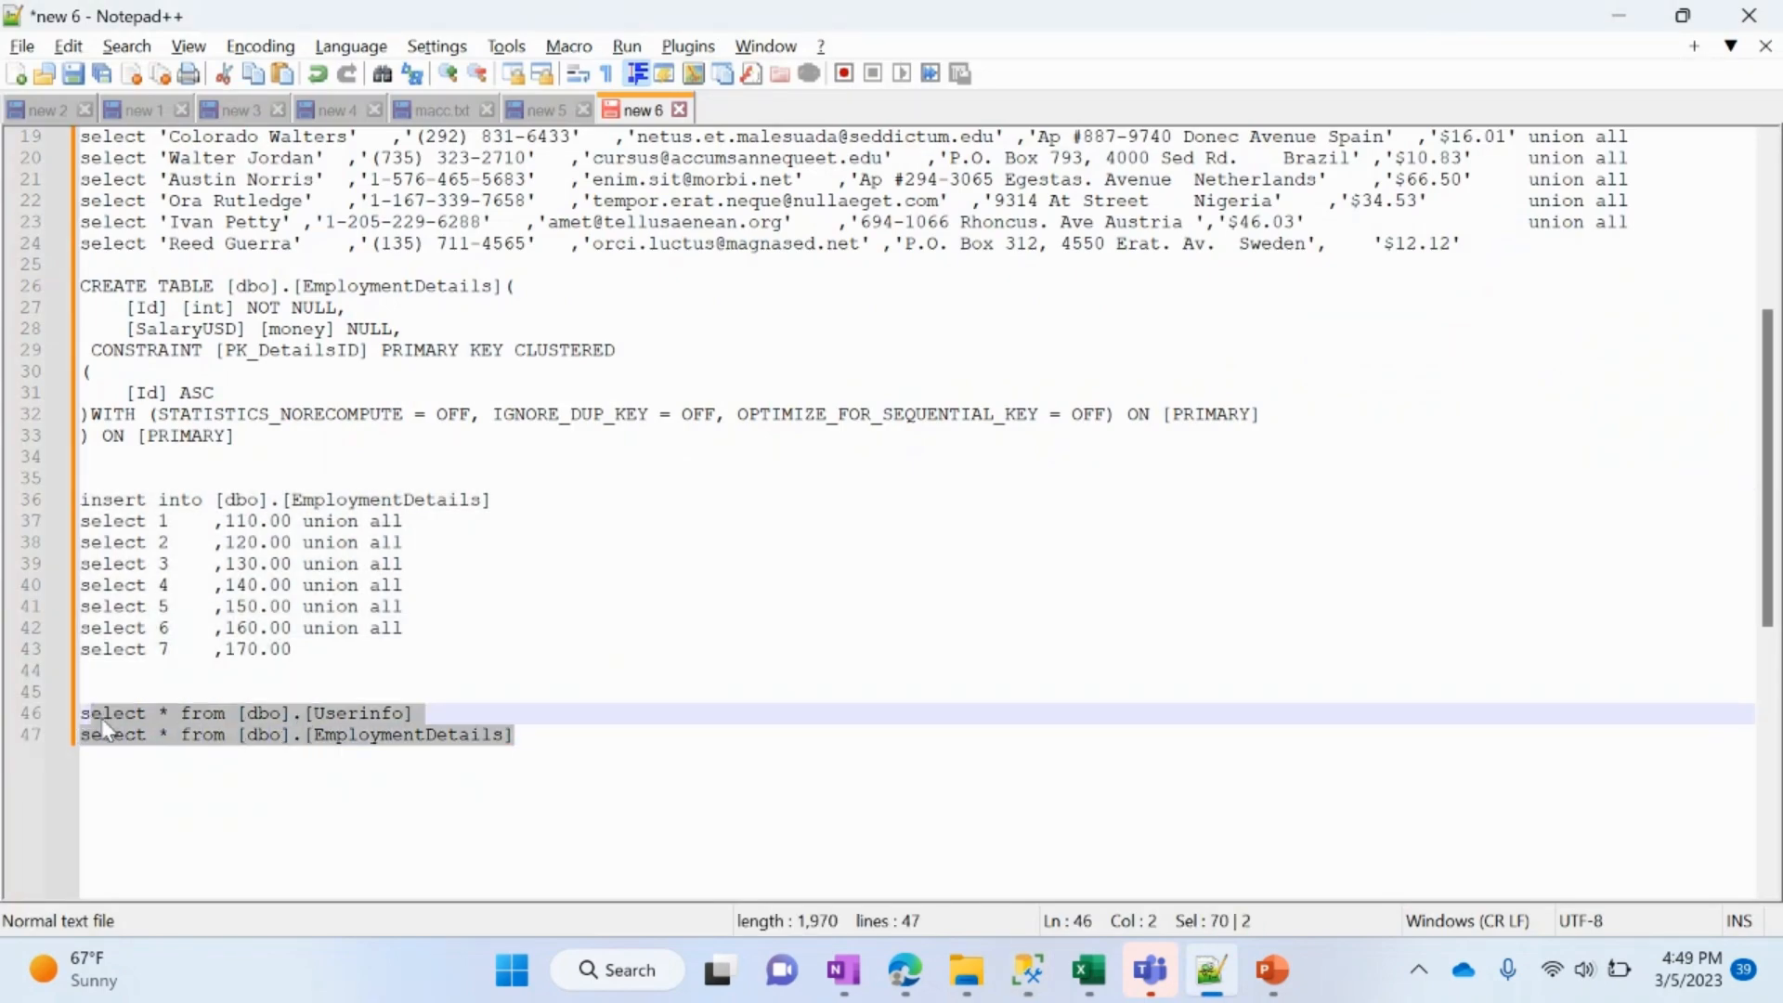
pyautogui.hotkey('shift', 'Home')
pyautogui.hotkey('ctrl', 'c')
pyautogui.hotkey('alt', 'Tab')
pyautogui.click(844, 507)
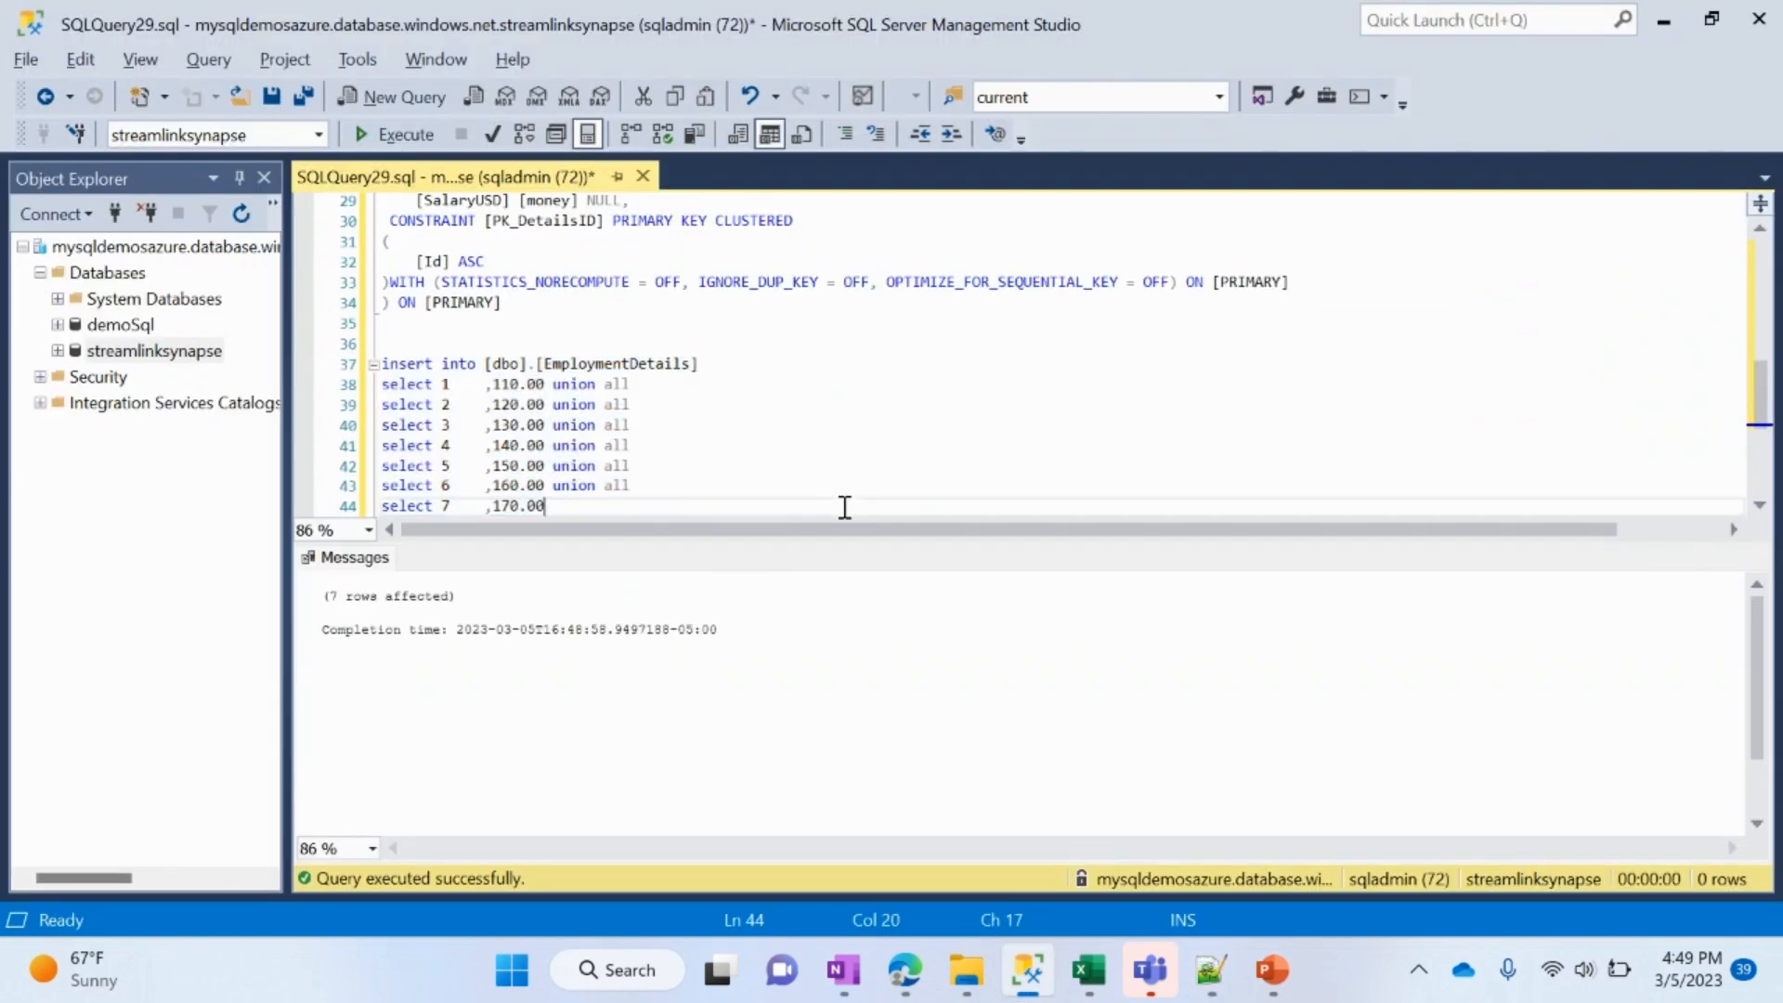
pyautogui.press('Return')
pyautogui.press('Return')
pyautogui.hotkey('ctrl', 'v')
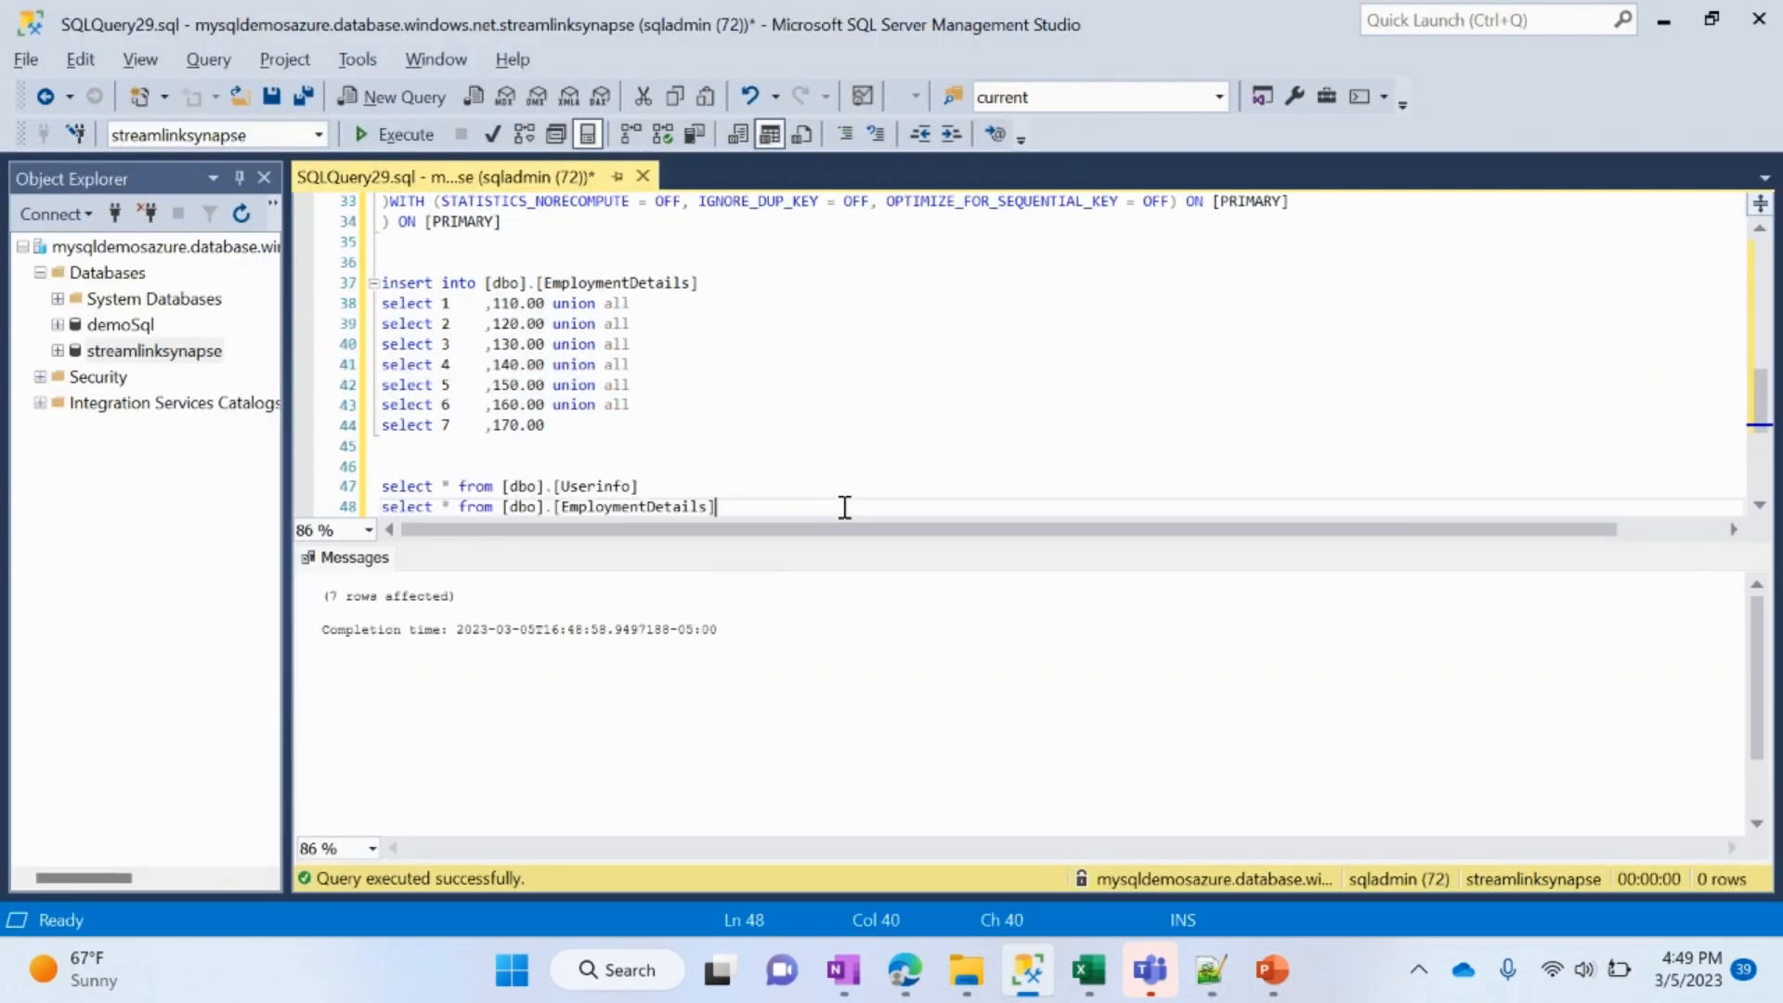
pyautogui.moveTo(832, 506); pyautogui.dragTo(382, 485)
pyautogui.click(399, 135)
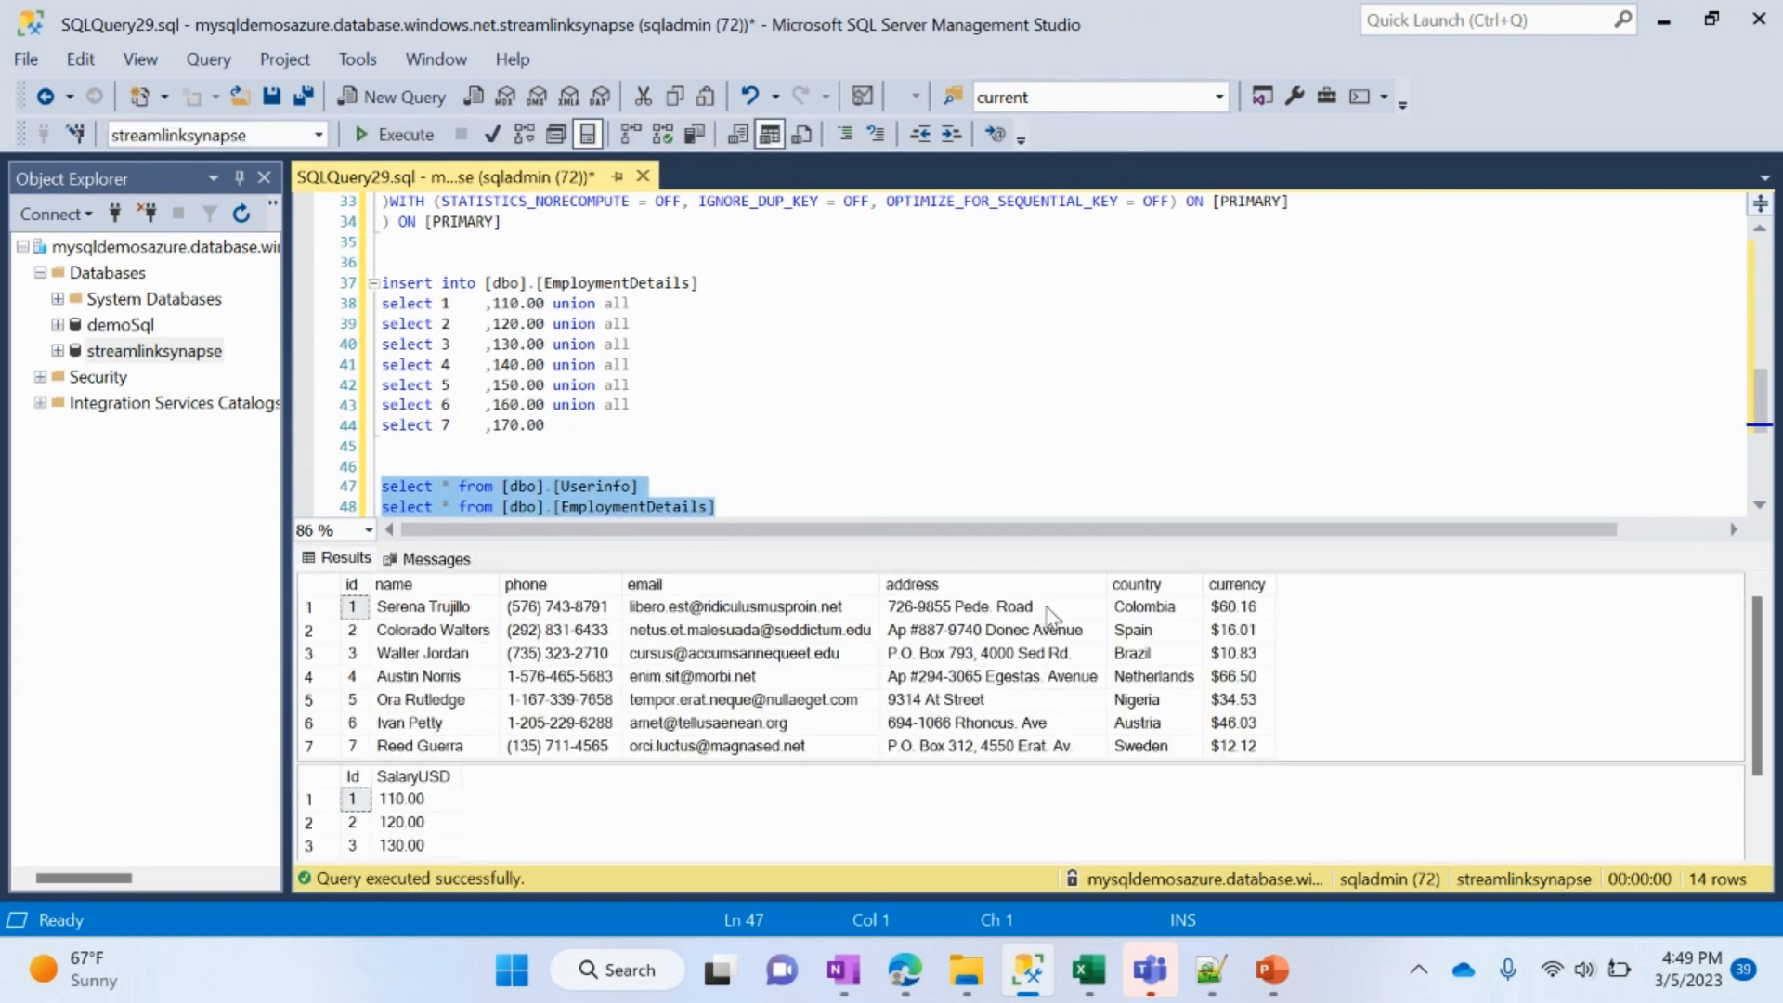
# Step: Switch to Azure Synapse Studio in the browser, cancel the open new link connection and discard its changes
pyautogui.hotkey('alt', 'Tab')
pyautogui.hotkey('alt', 'Tab')
pyautogui.hotkey('alt', 'Tab')
pyautogui.hotkey('alt', 'Tab')
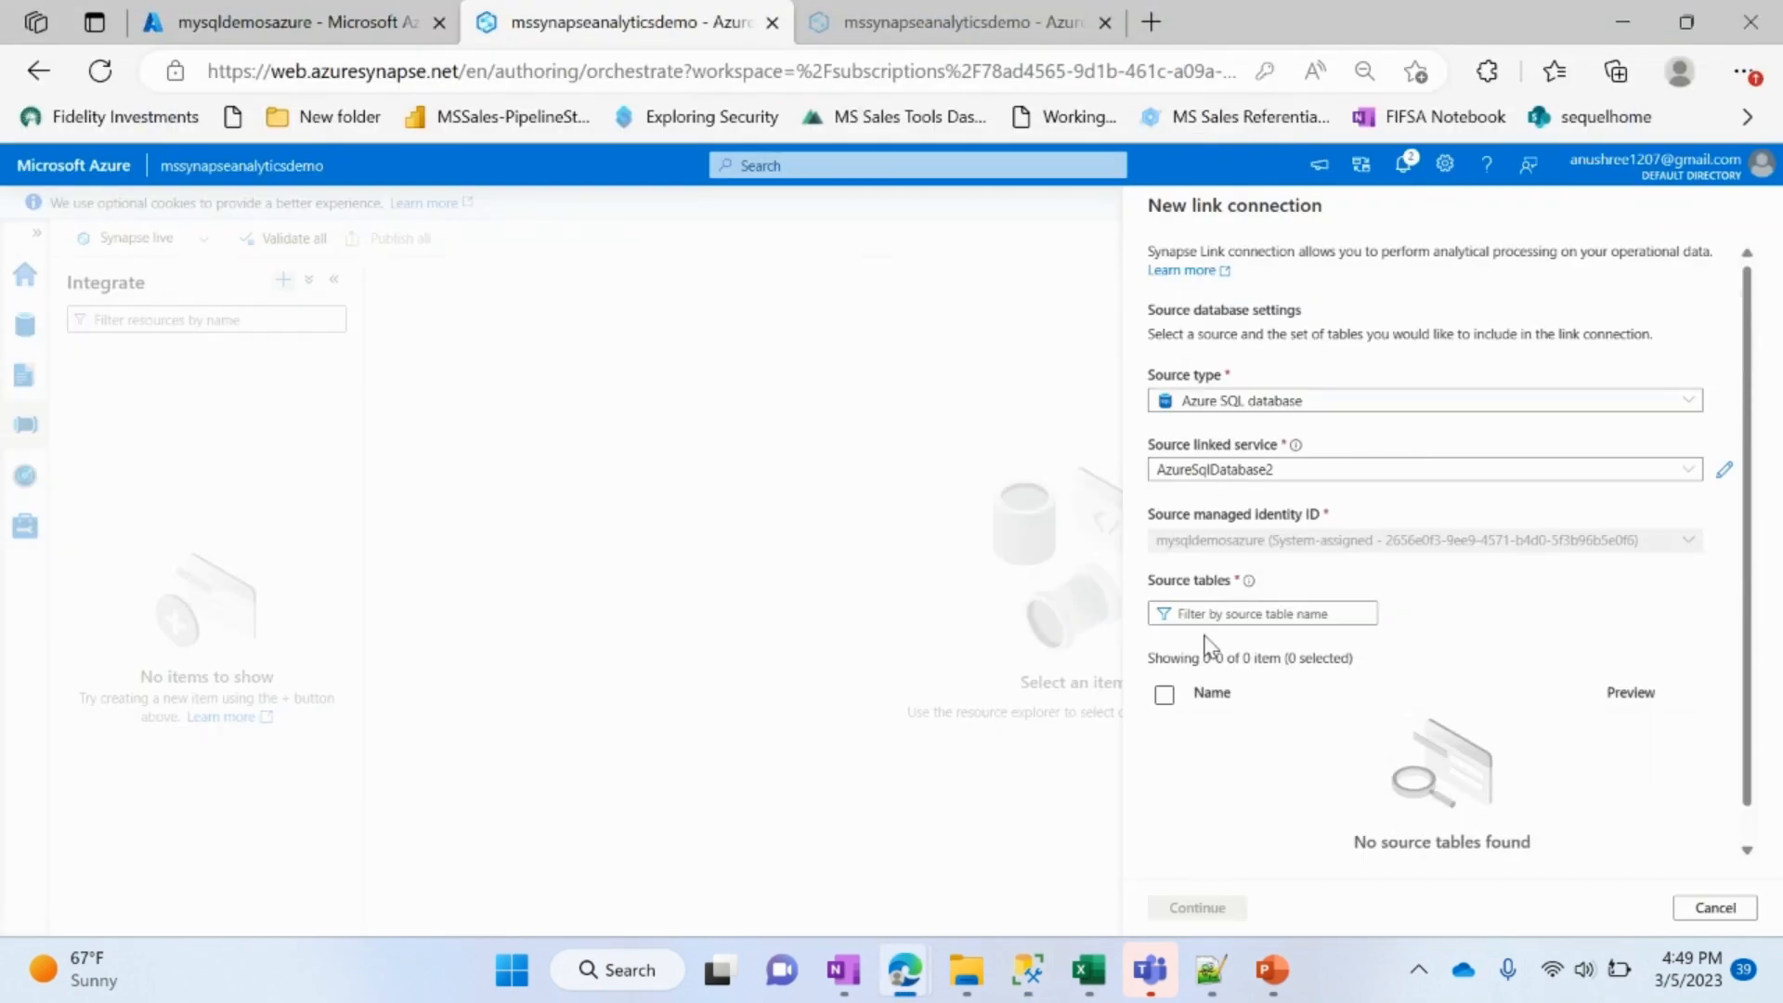
pyautogui.click(1715, 907)
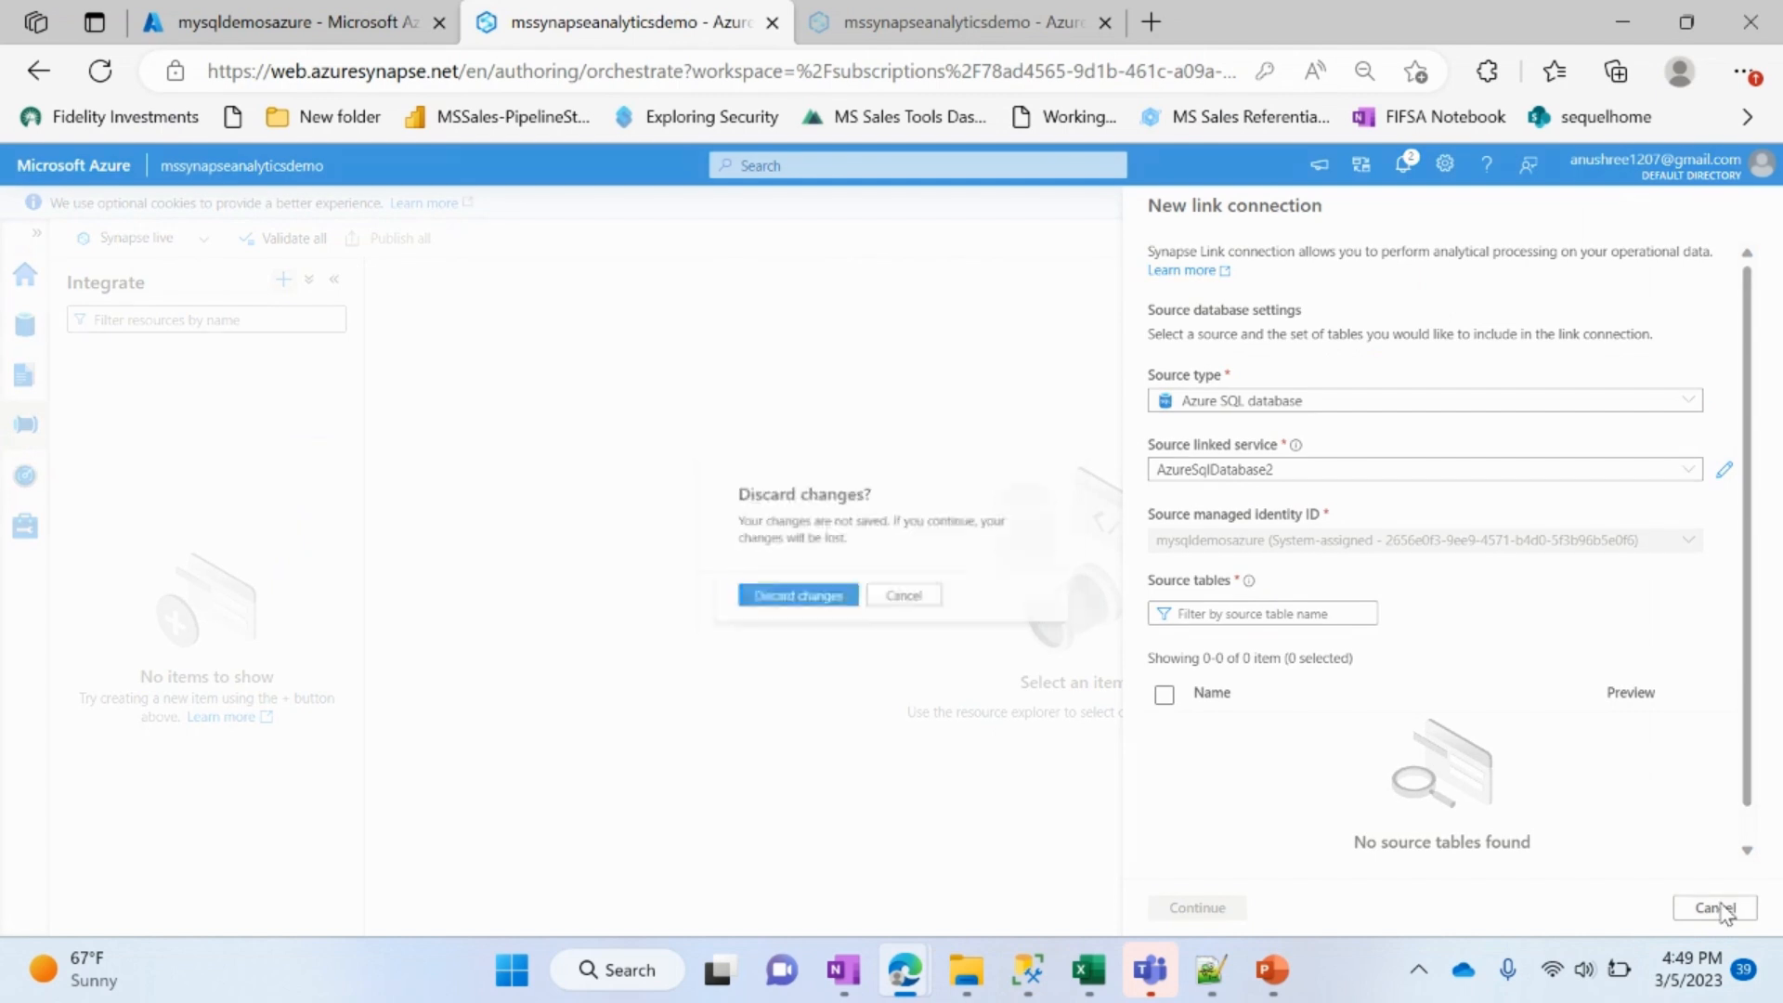
pyautogui.click(795, 601)
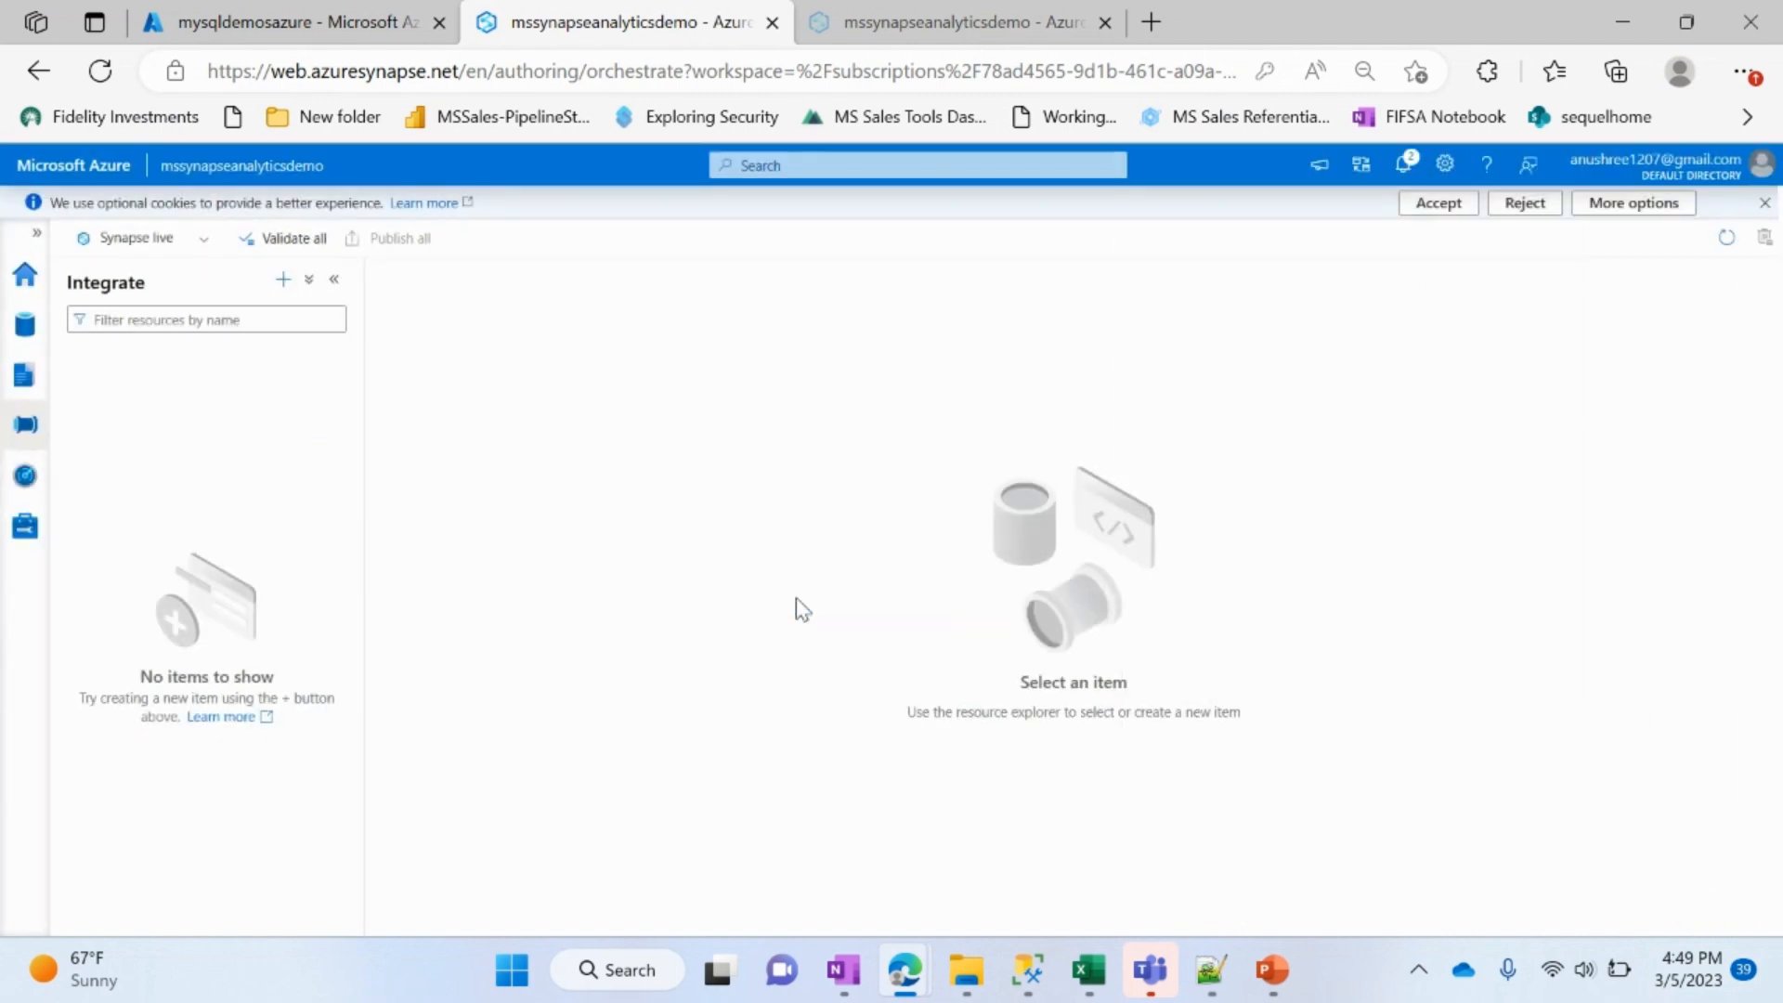
# Step: Start a new link connection with source linked service AzureSqlDatabase2 and include the source tables dbo.Userinfo and dbo.EmploymentDetails
pyautogui.click(282, 280)
pyautogui.click(307, 351)
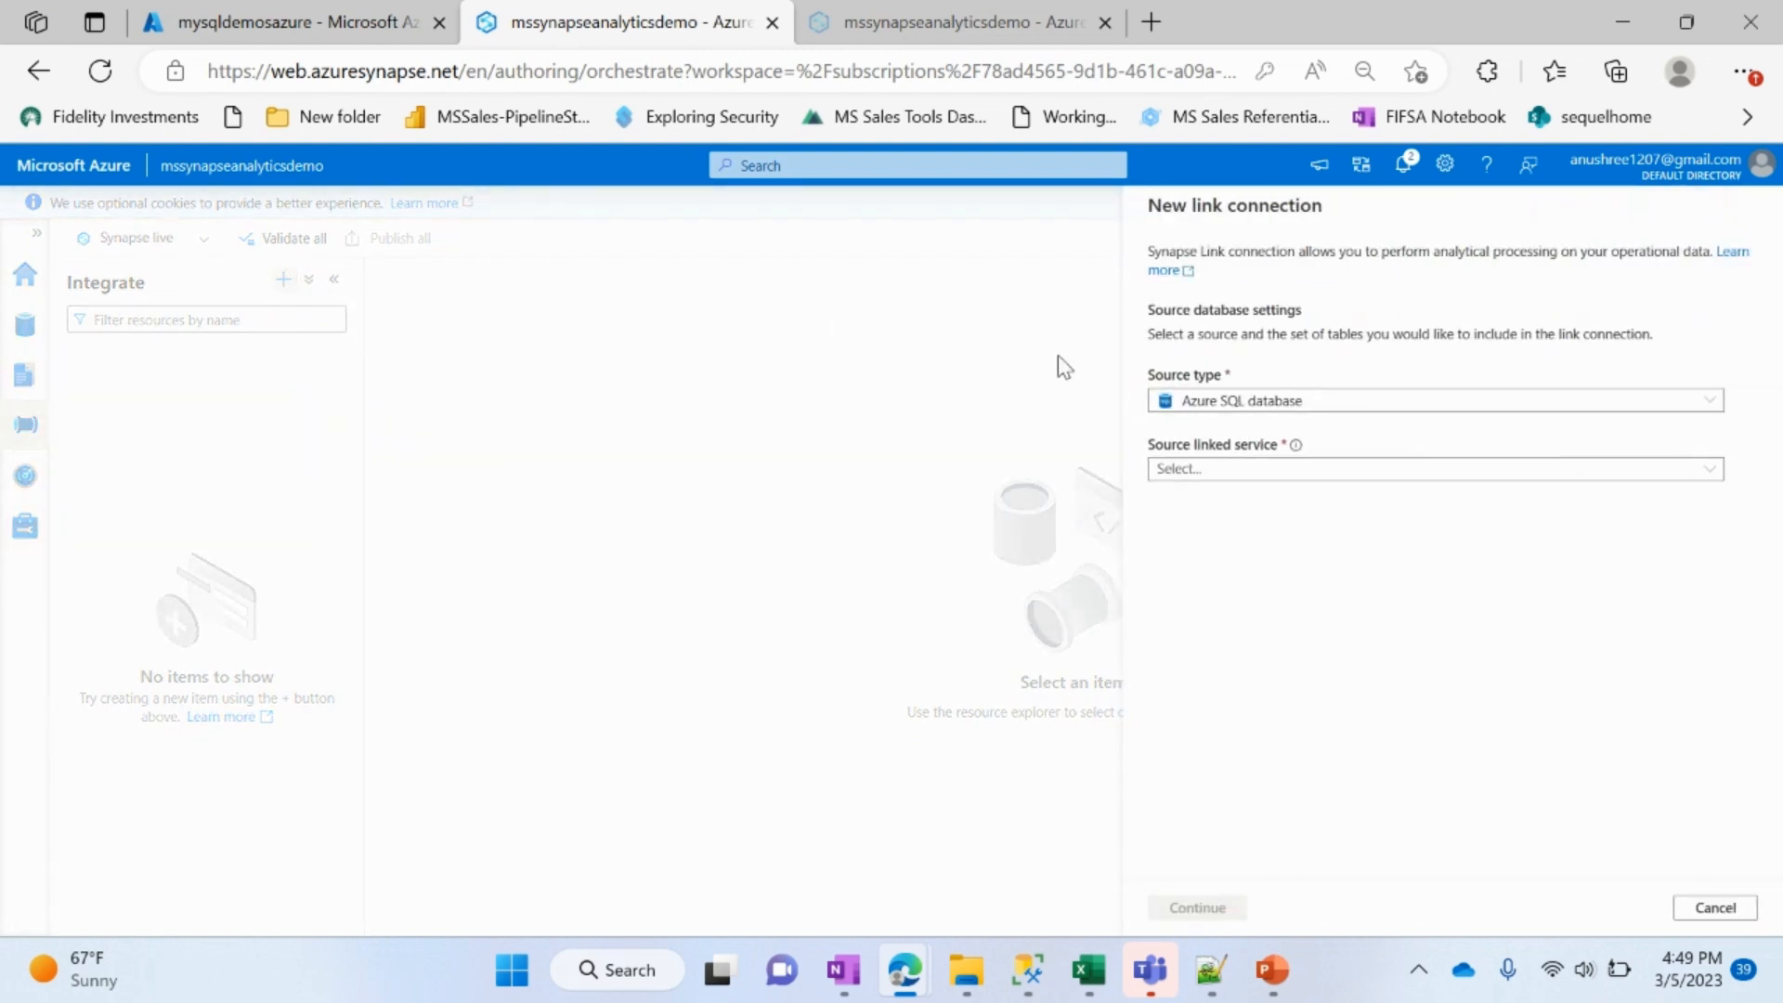
pyautogui.click(1205, 470)
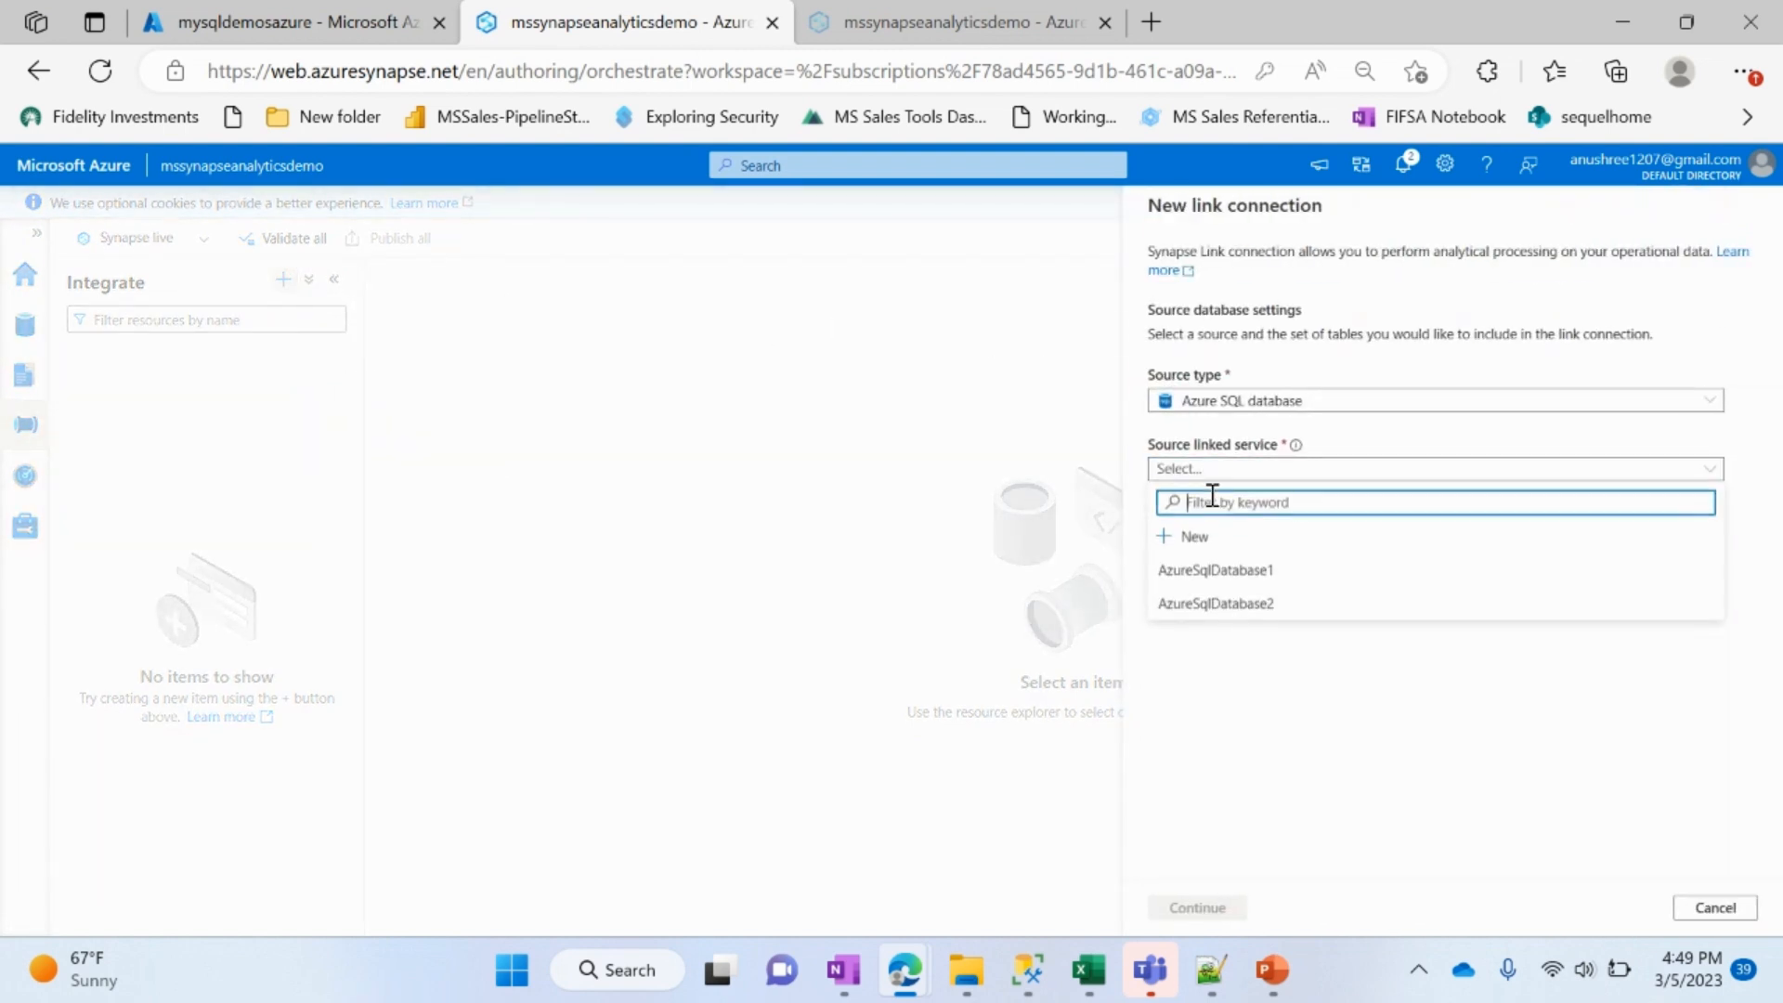
pyautogui.click(1236, 606)
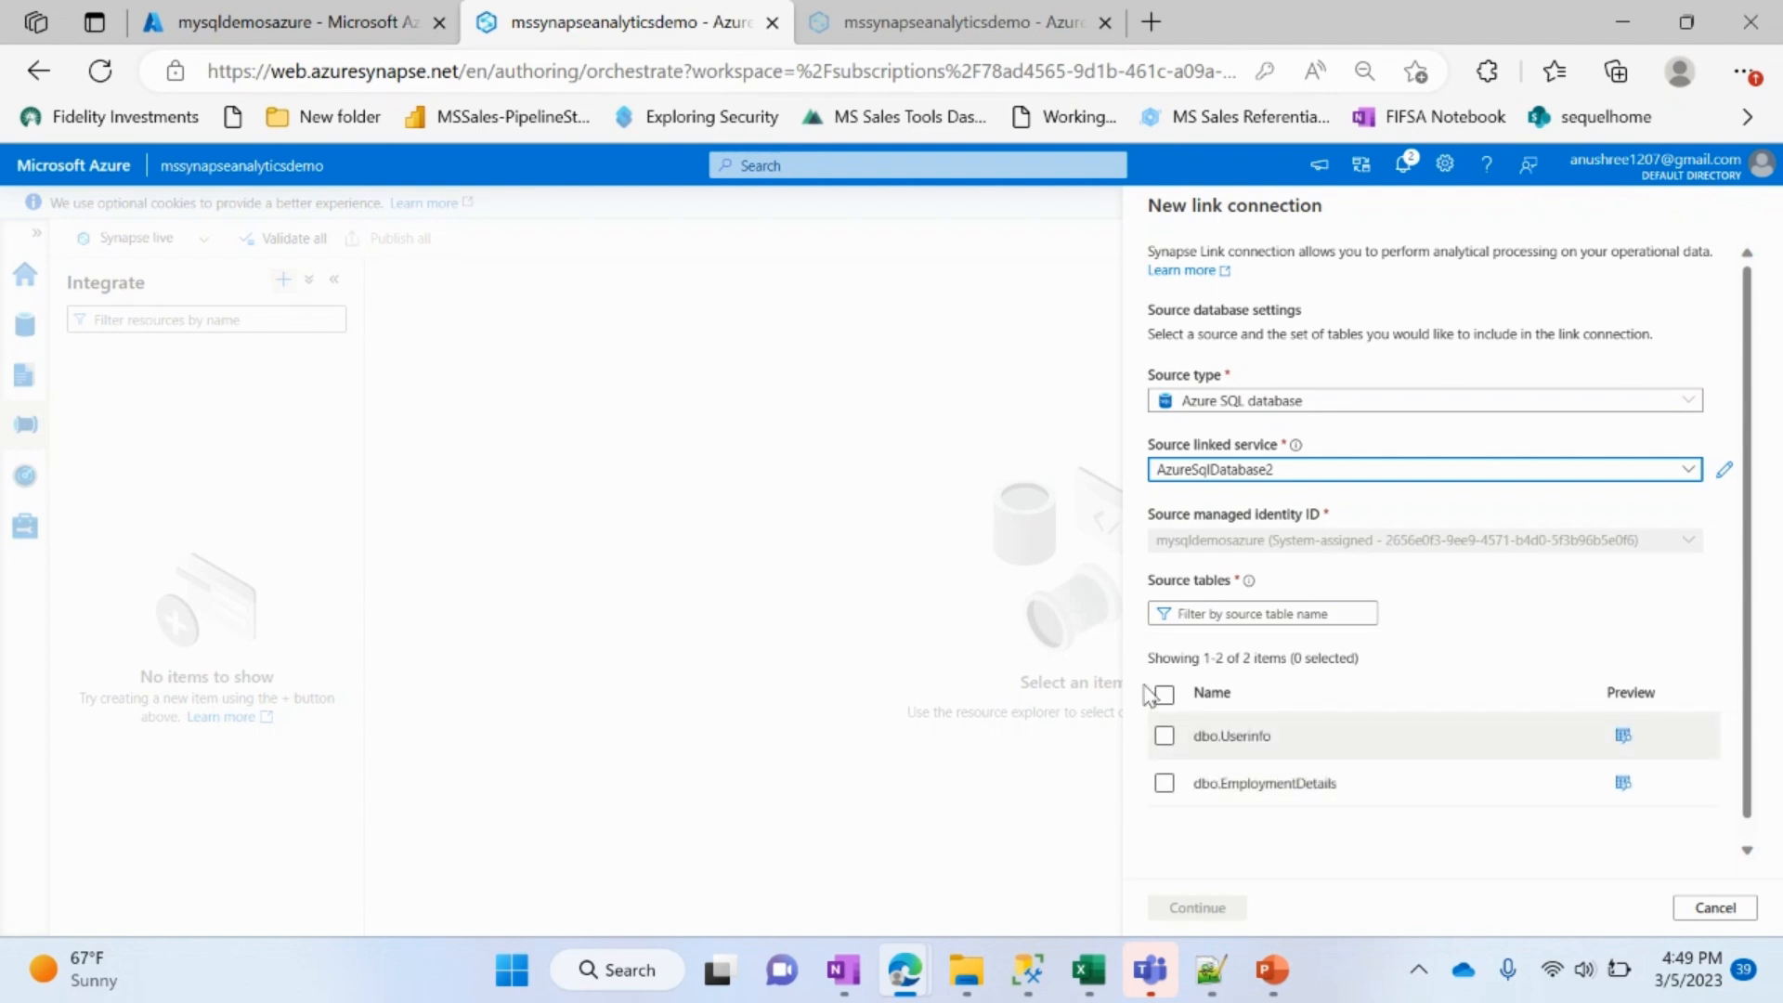
pyautogui.scroll(-1, 1398, 778)
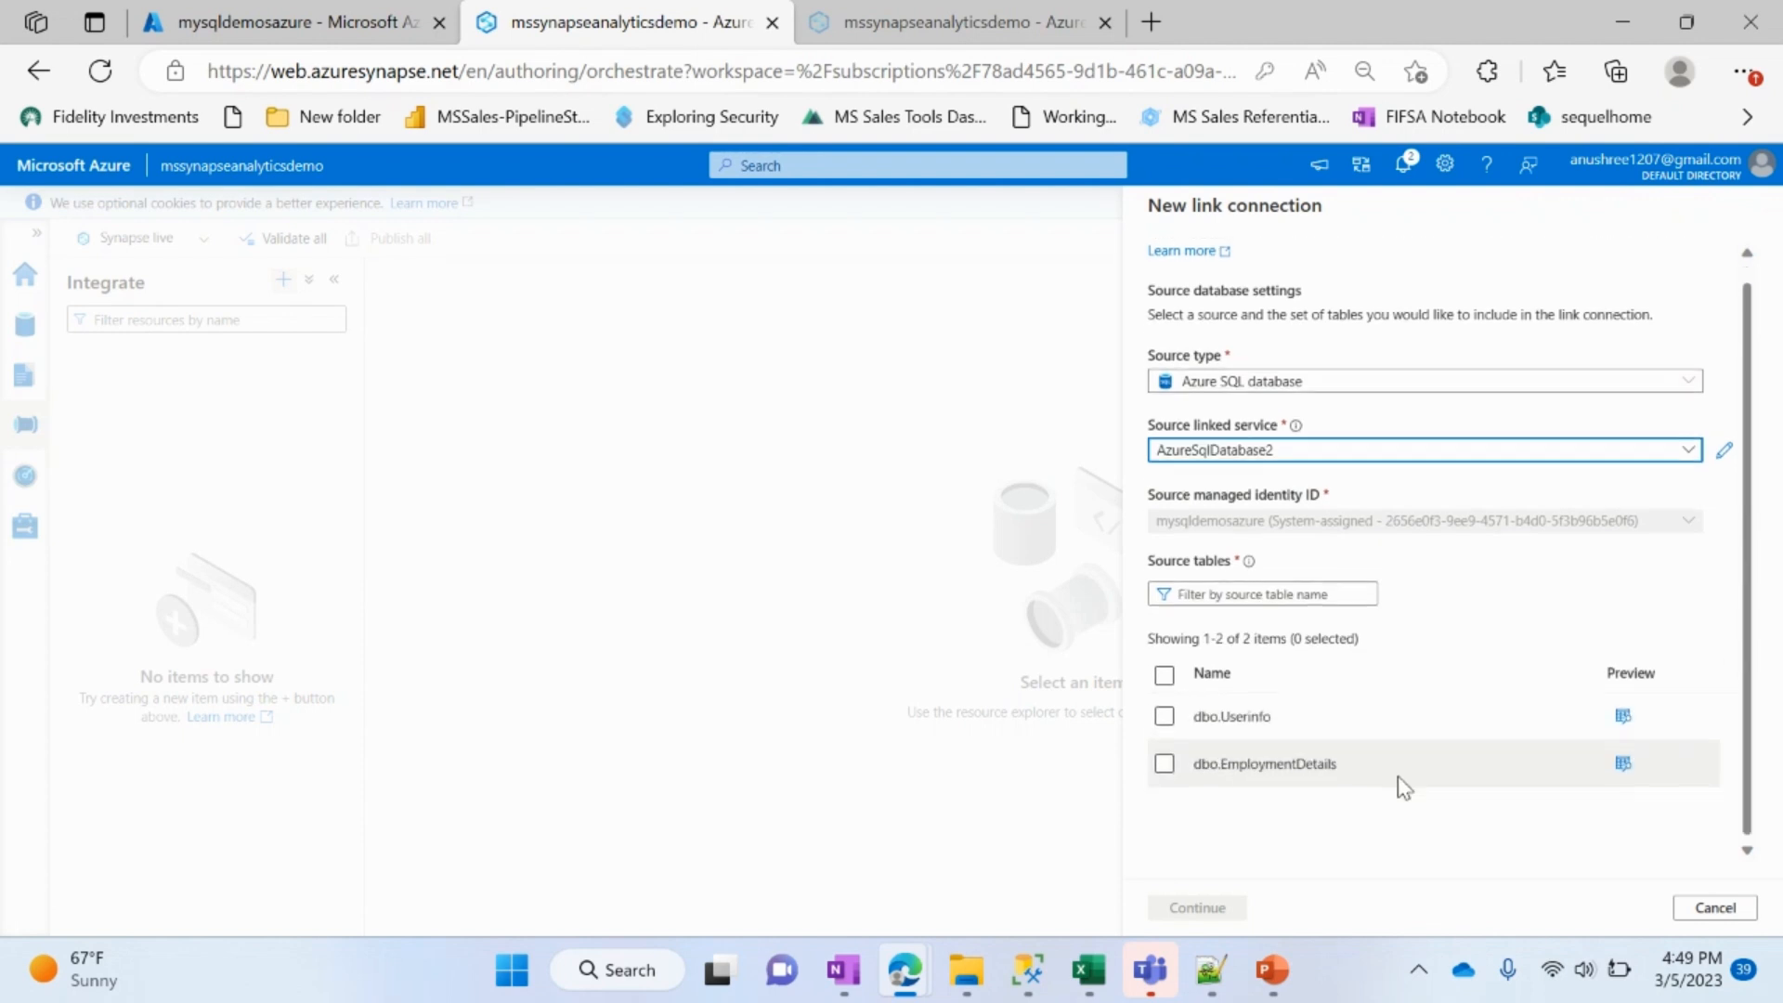
pyautogui.click(1165, 761)
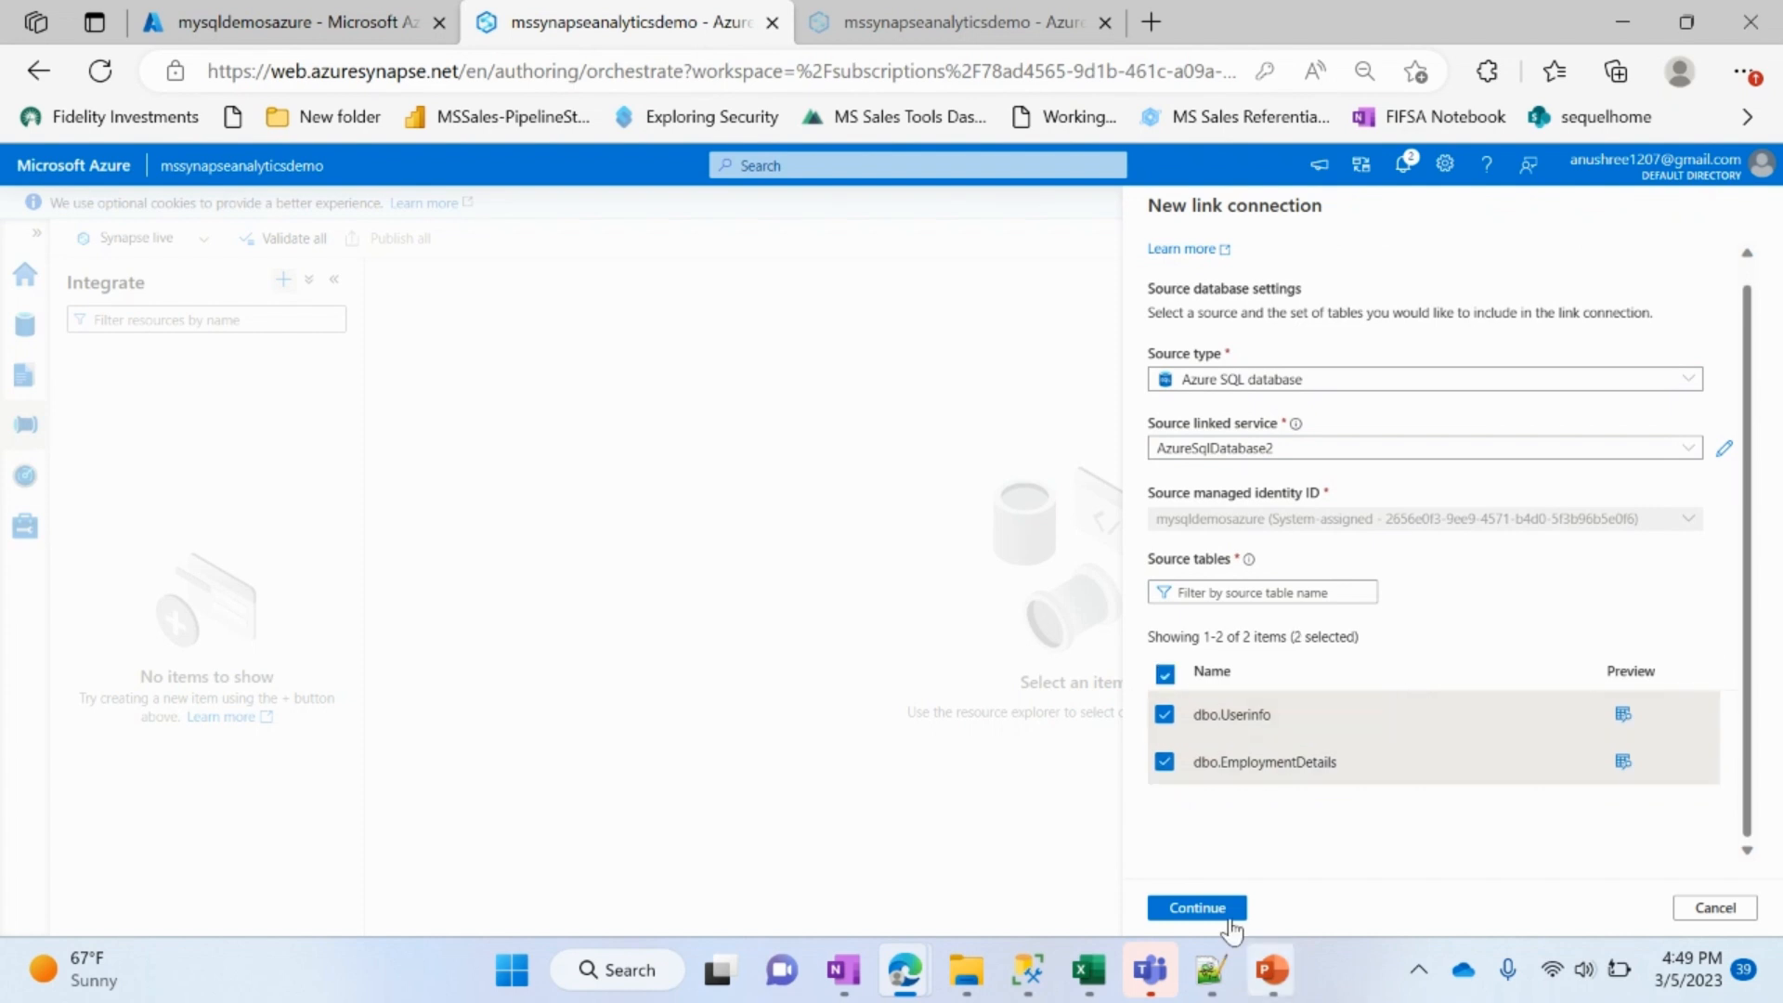
pyautogui.click(1210, 910)
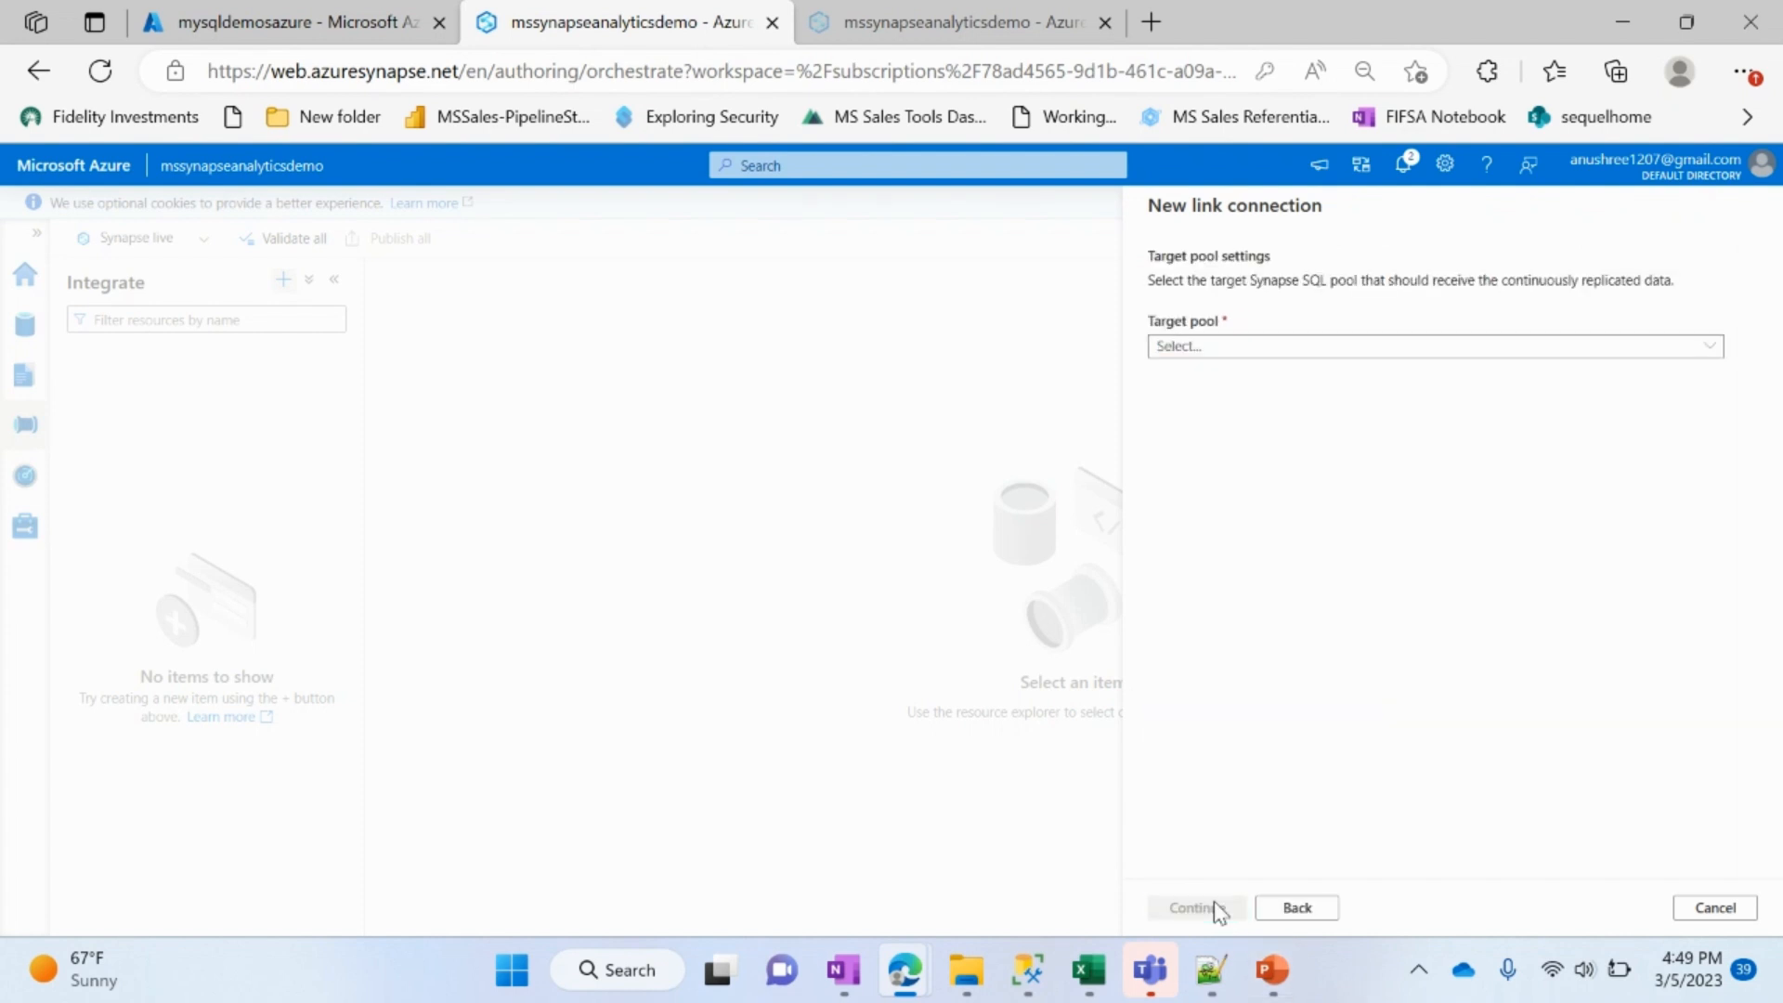
# Step: Choose sqlpooldemolink as the target pool of the link connection and continue to the connection settings
pyautogui.click(1261, 347)
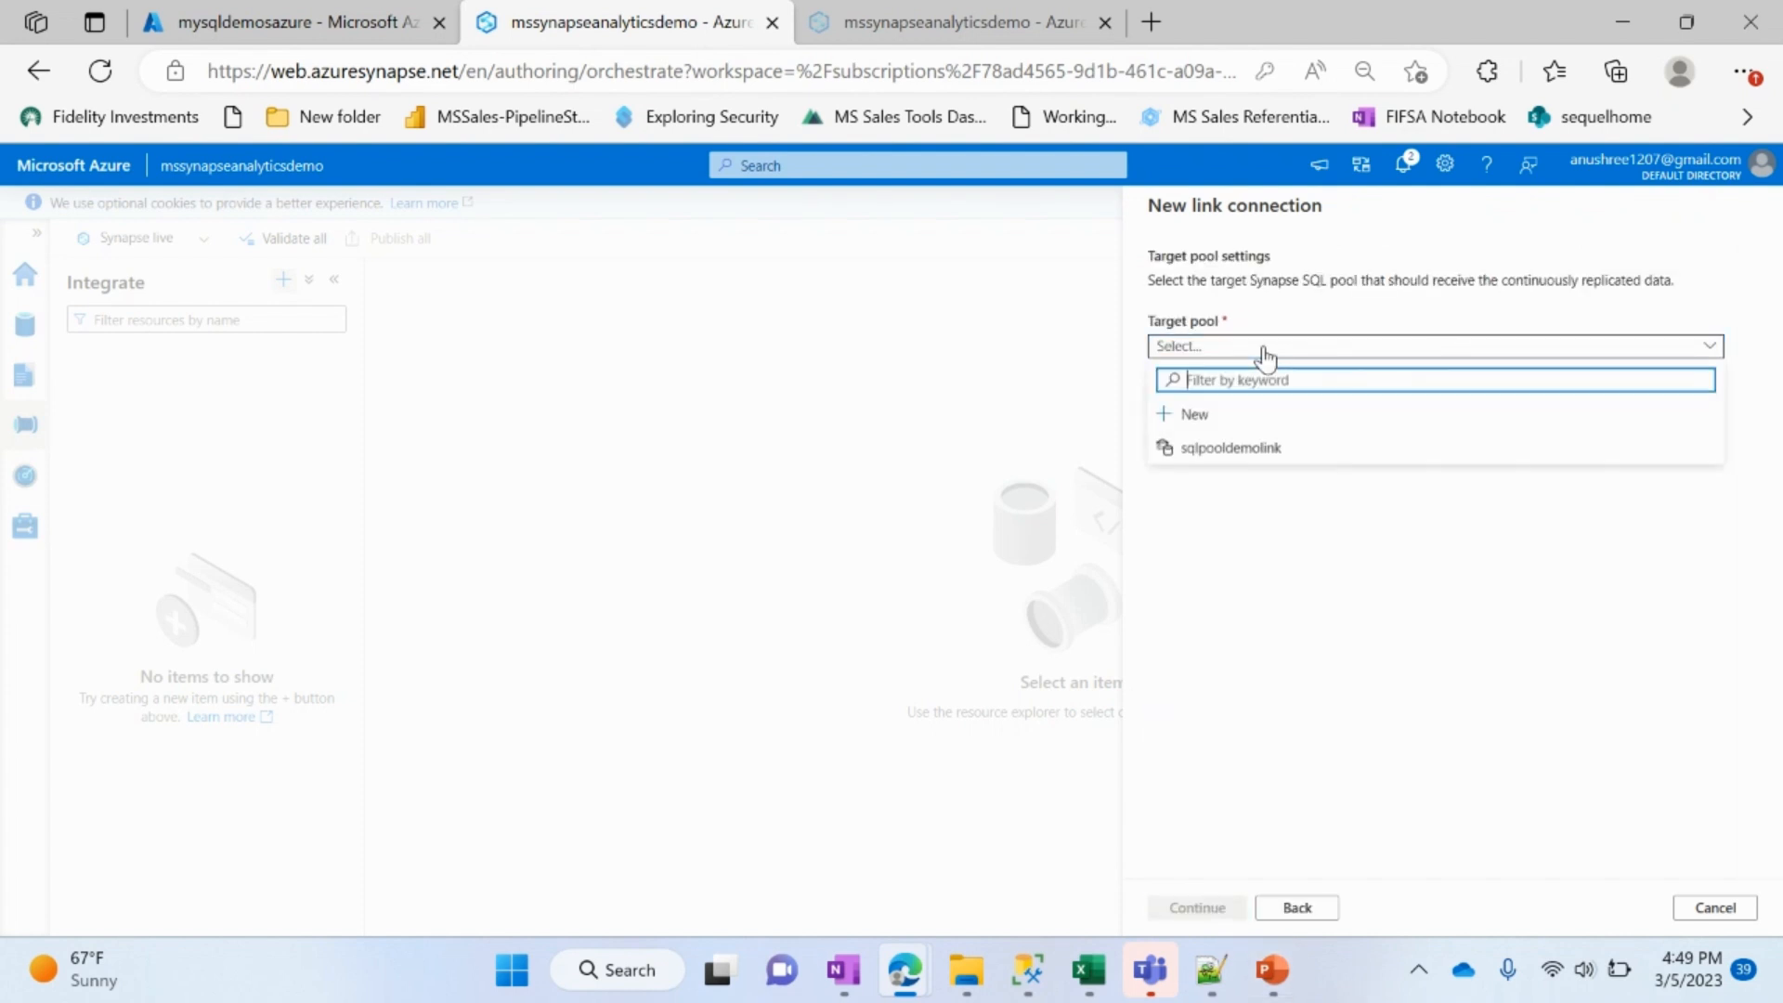
pyautogui.click(1238, 447)
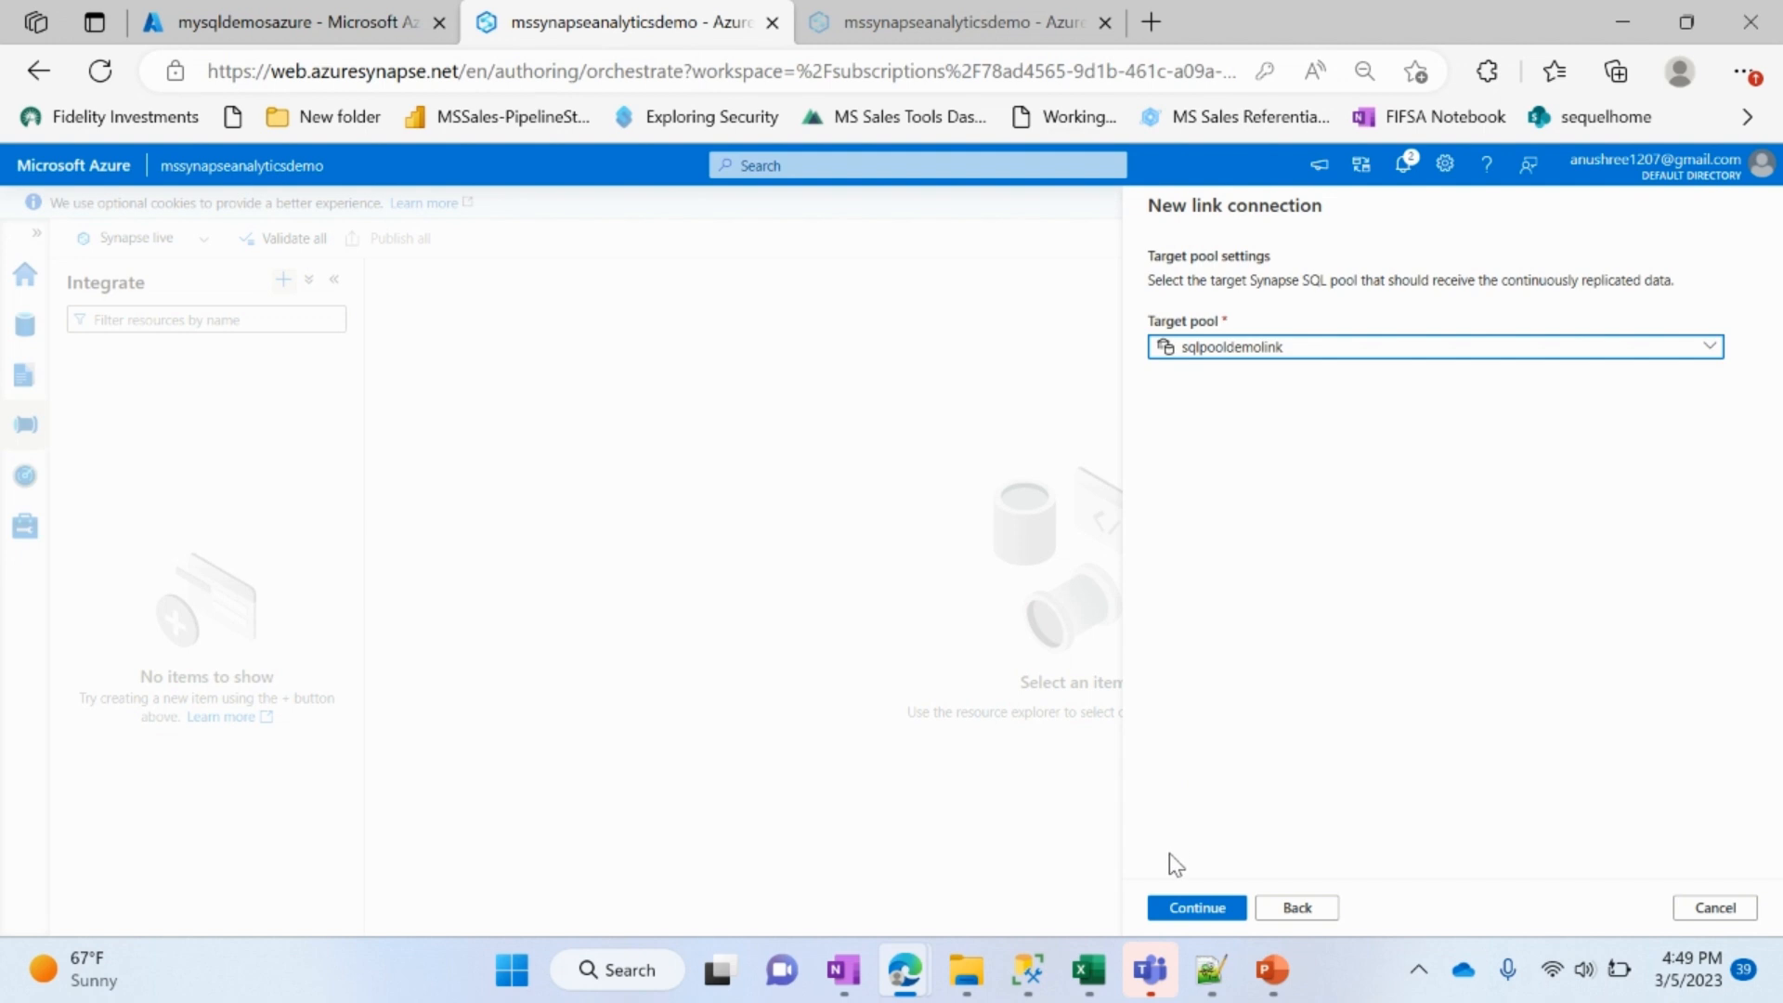
pyautogui.click(1200, 910)
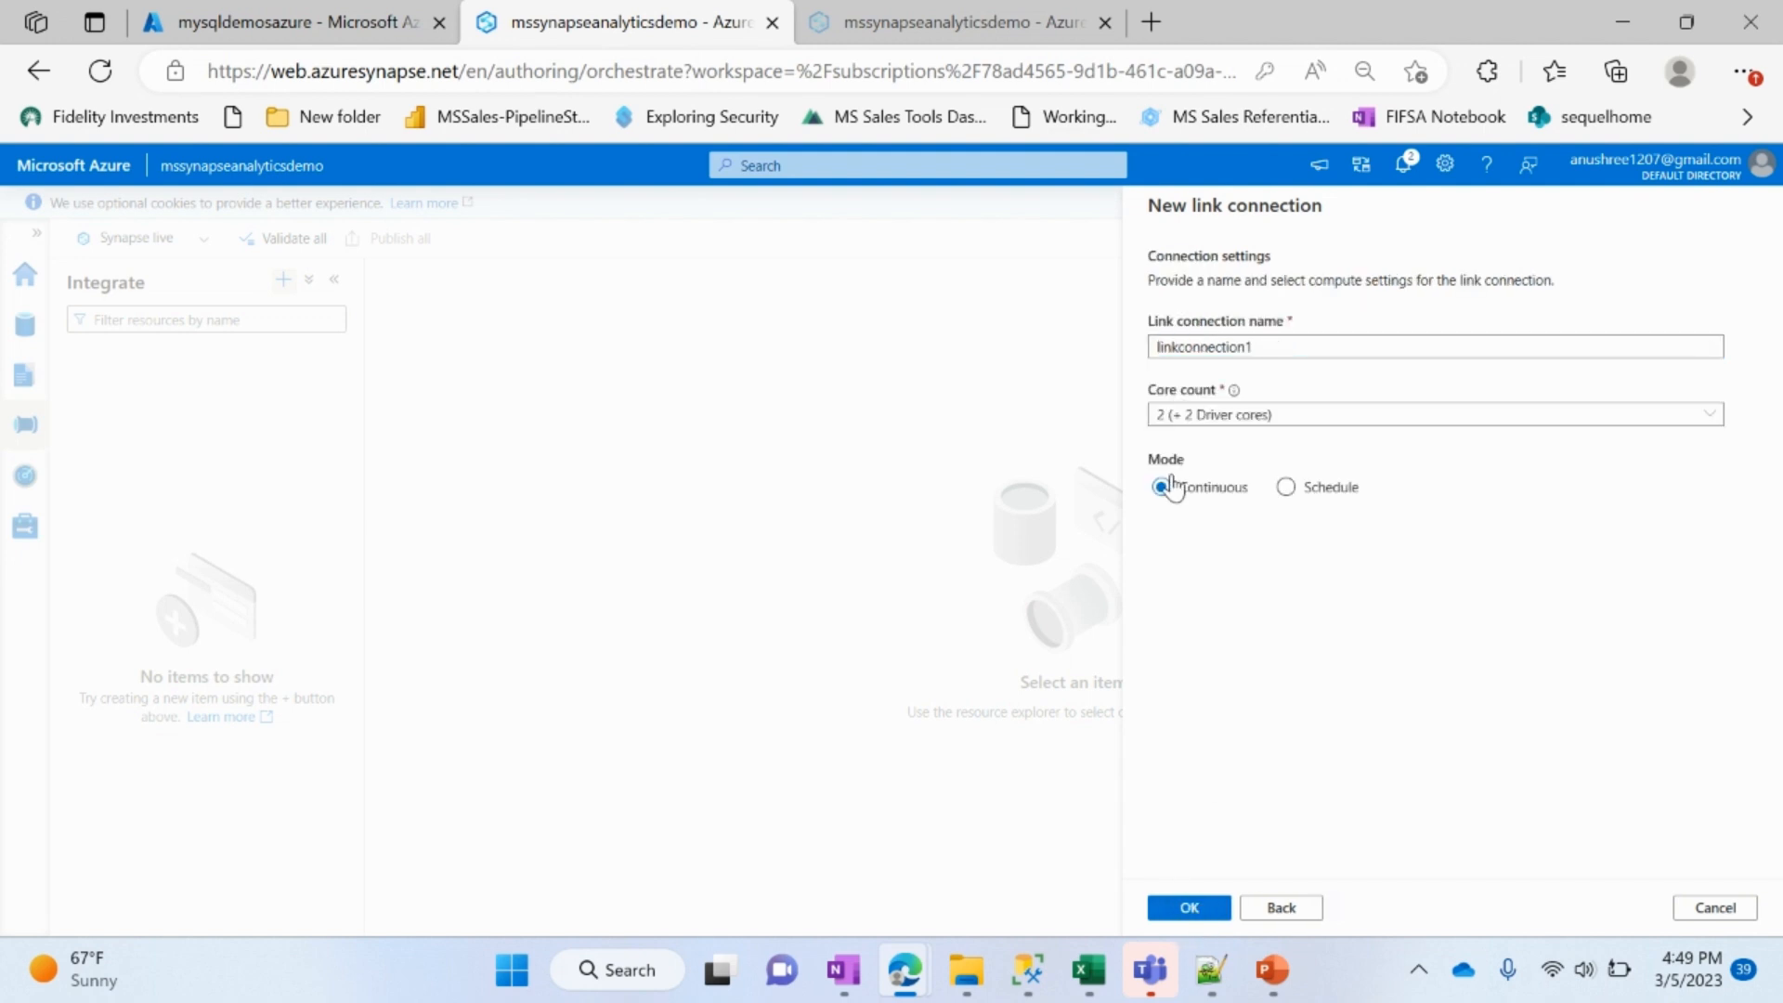
# Step: Set the core count to 4 (+ 4 Driver cores) and create the link connection linkconnection1
pyautogui.click(1275, 428)
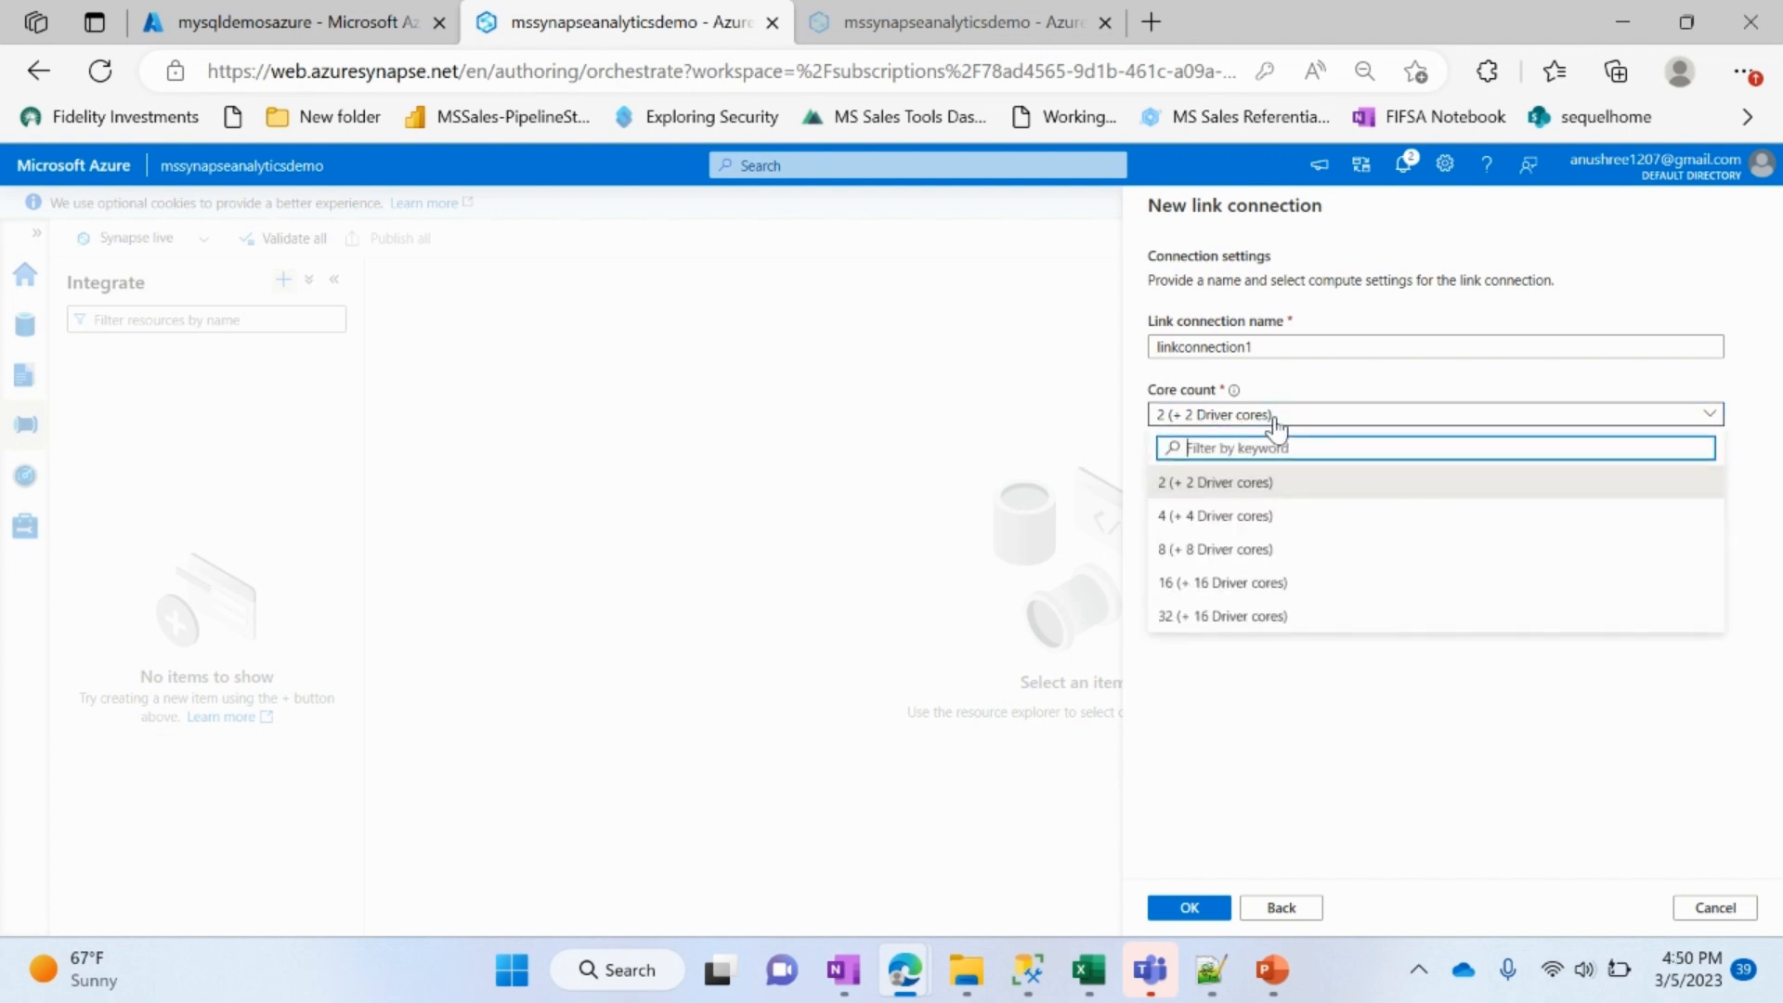
pyautogui.click(1281, 525)
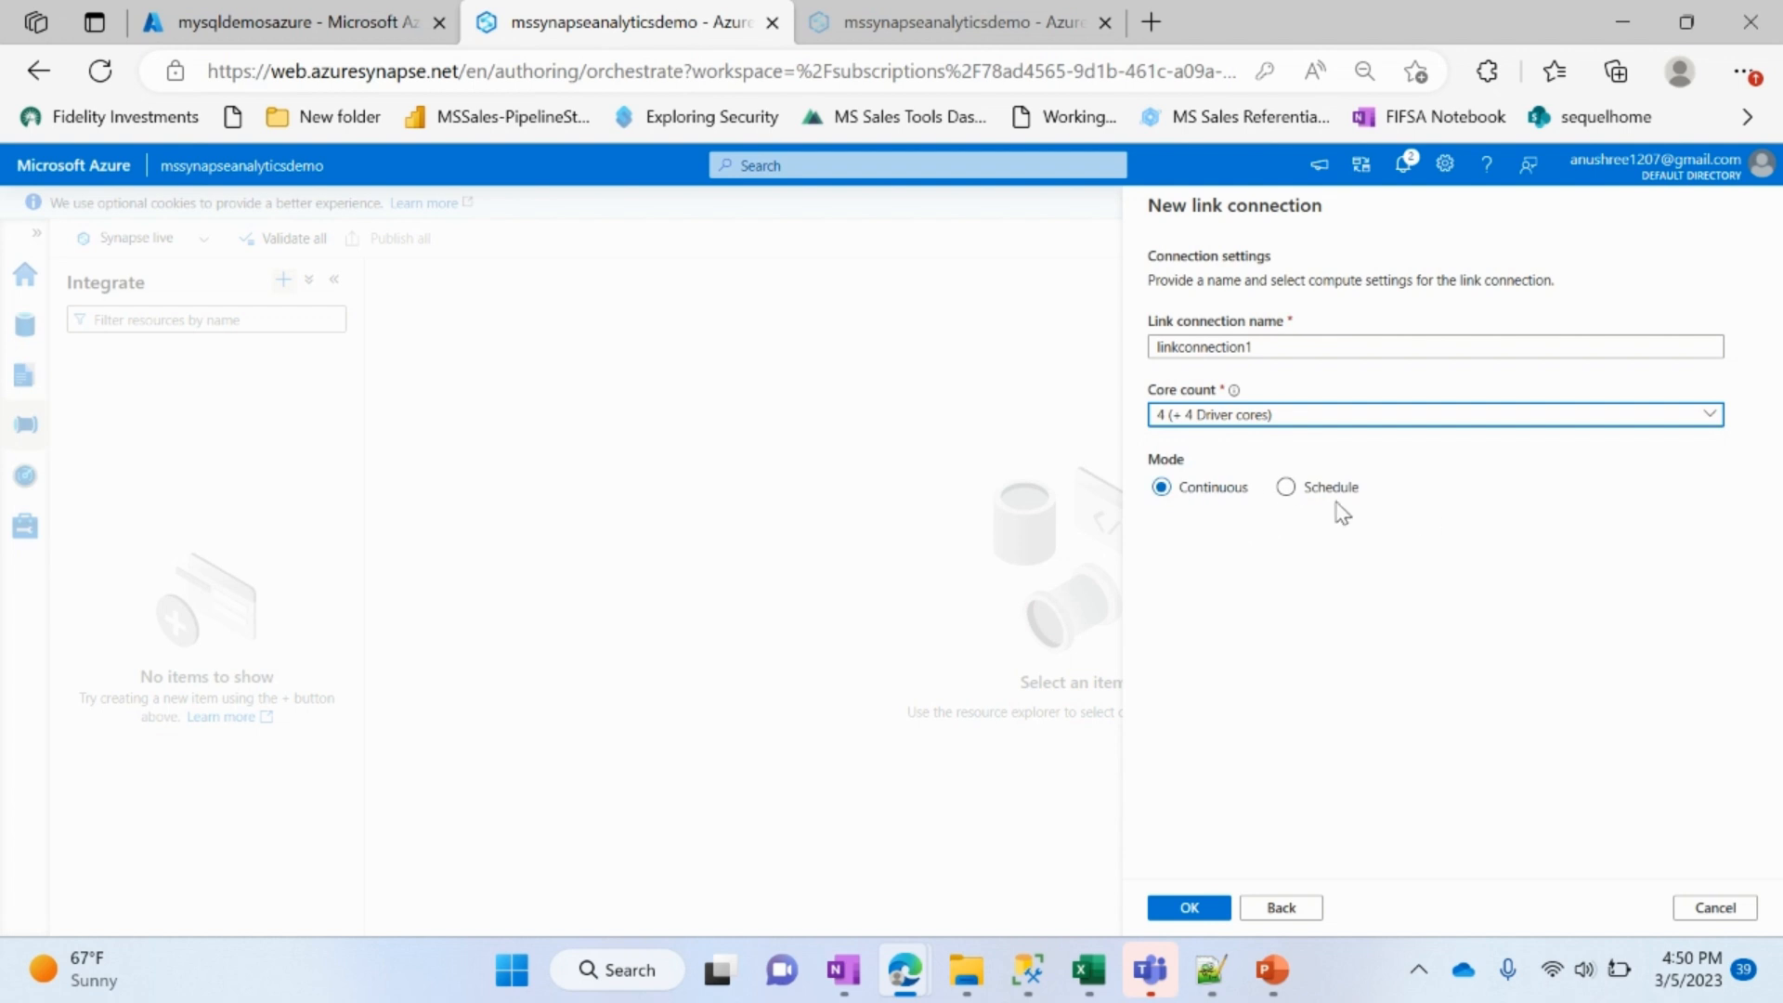
pyautogui.click(1189, 907)
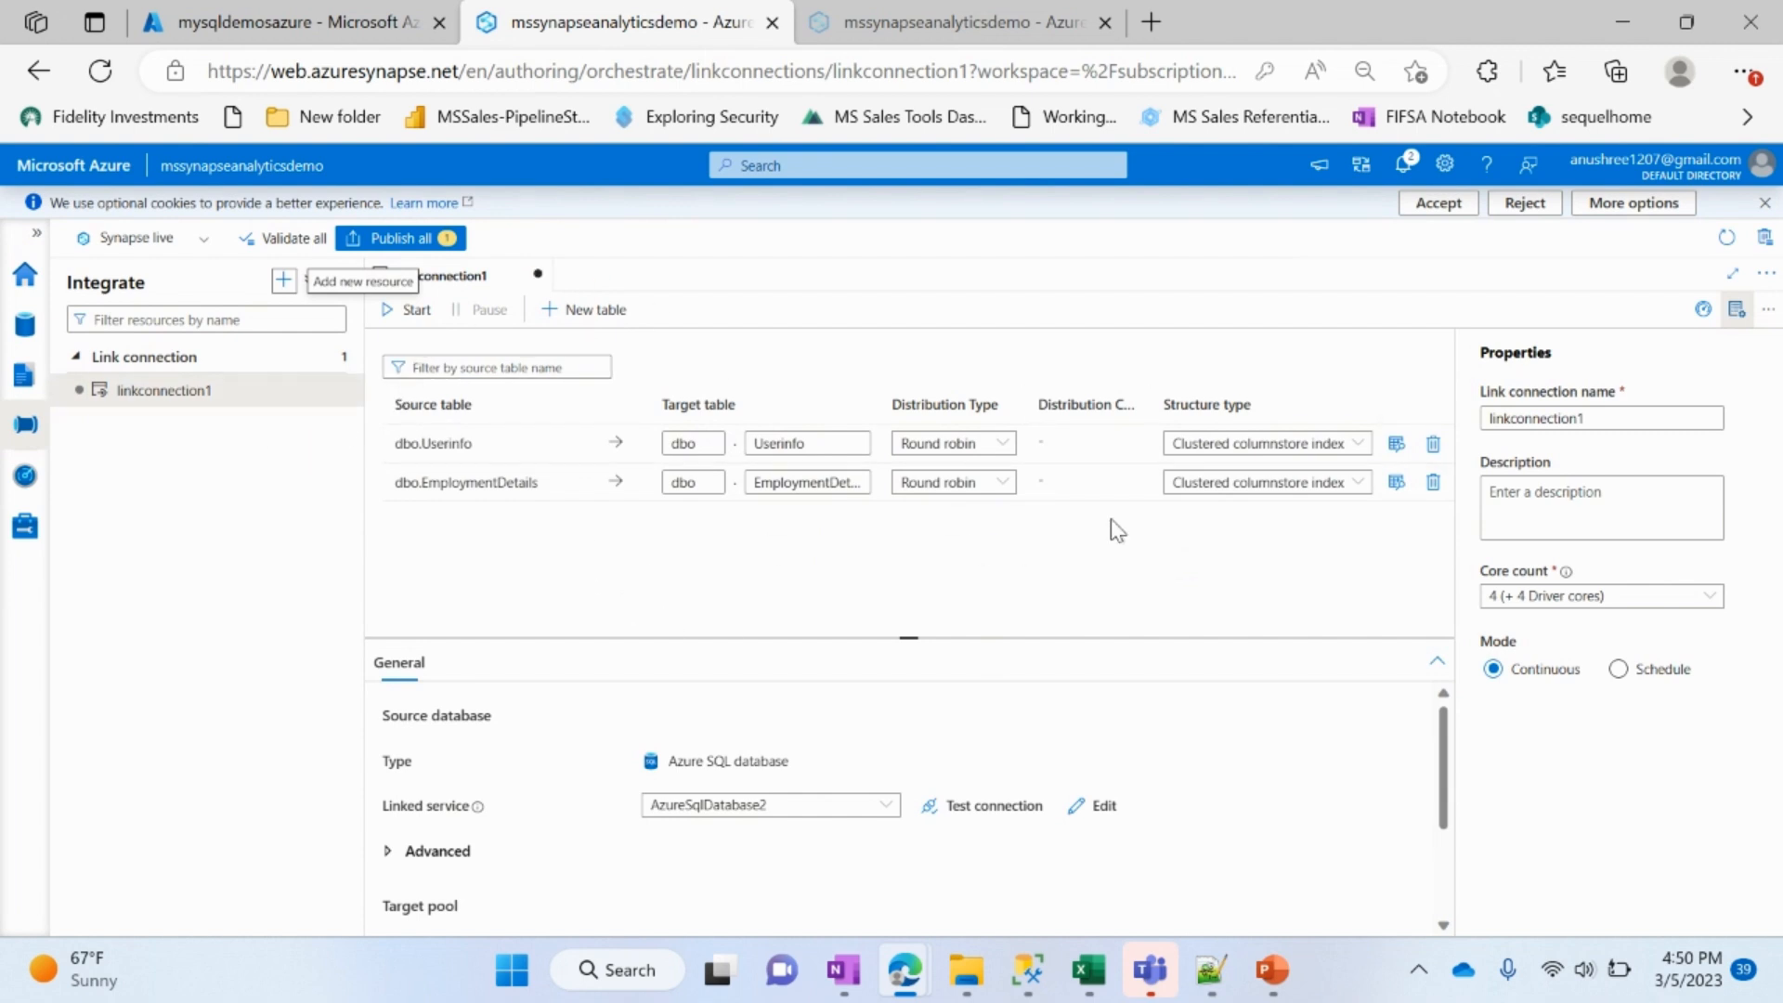
# Step: Start linkconnection1 by publishing its pending changes, and open the monitoring of this link connection
pyautogui.click(411, 311)
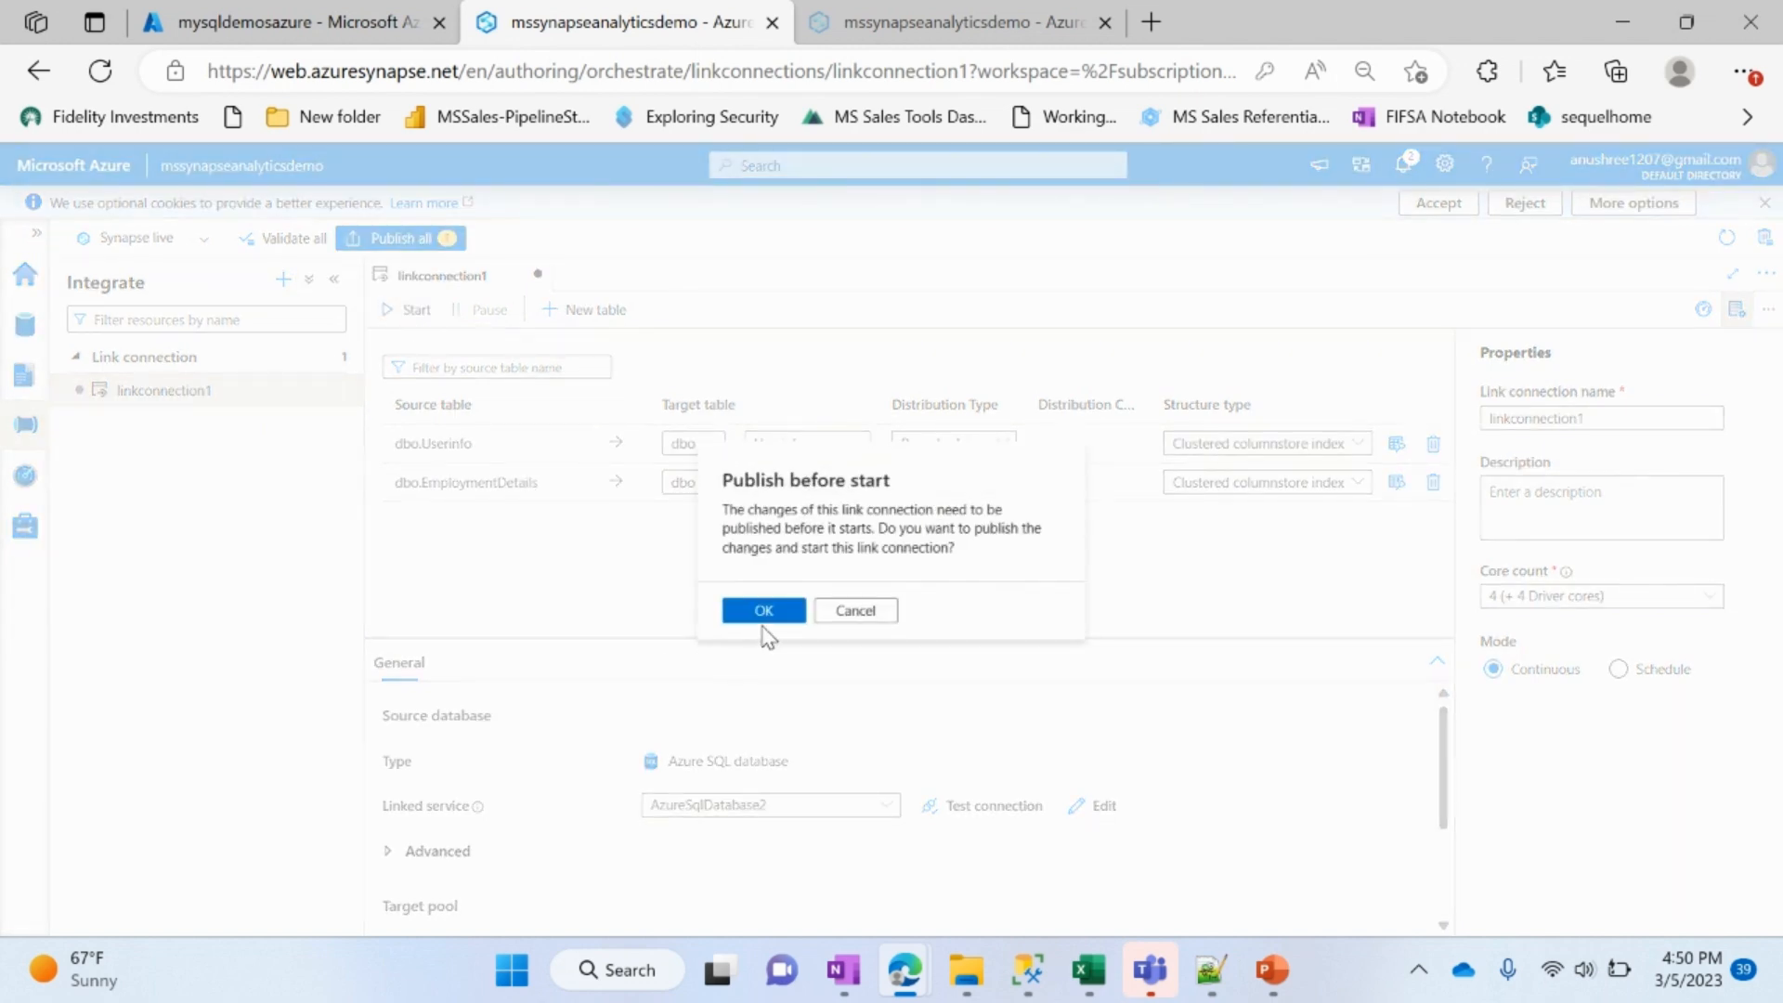
pyautogui.click(764, 613)
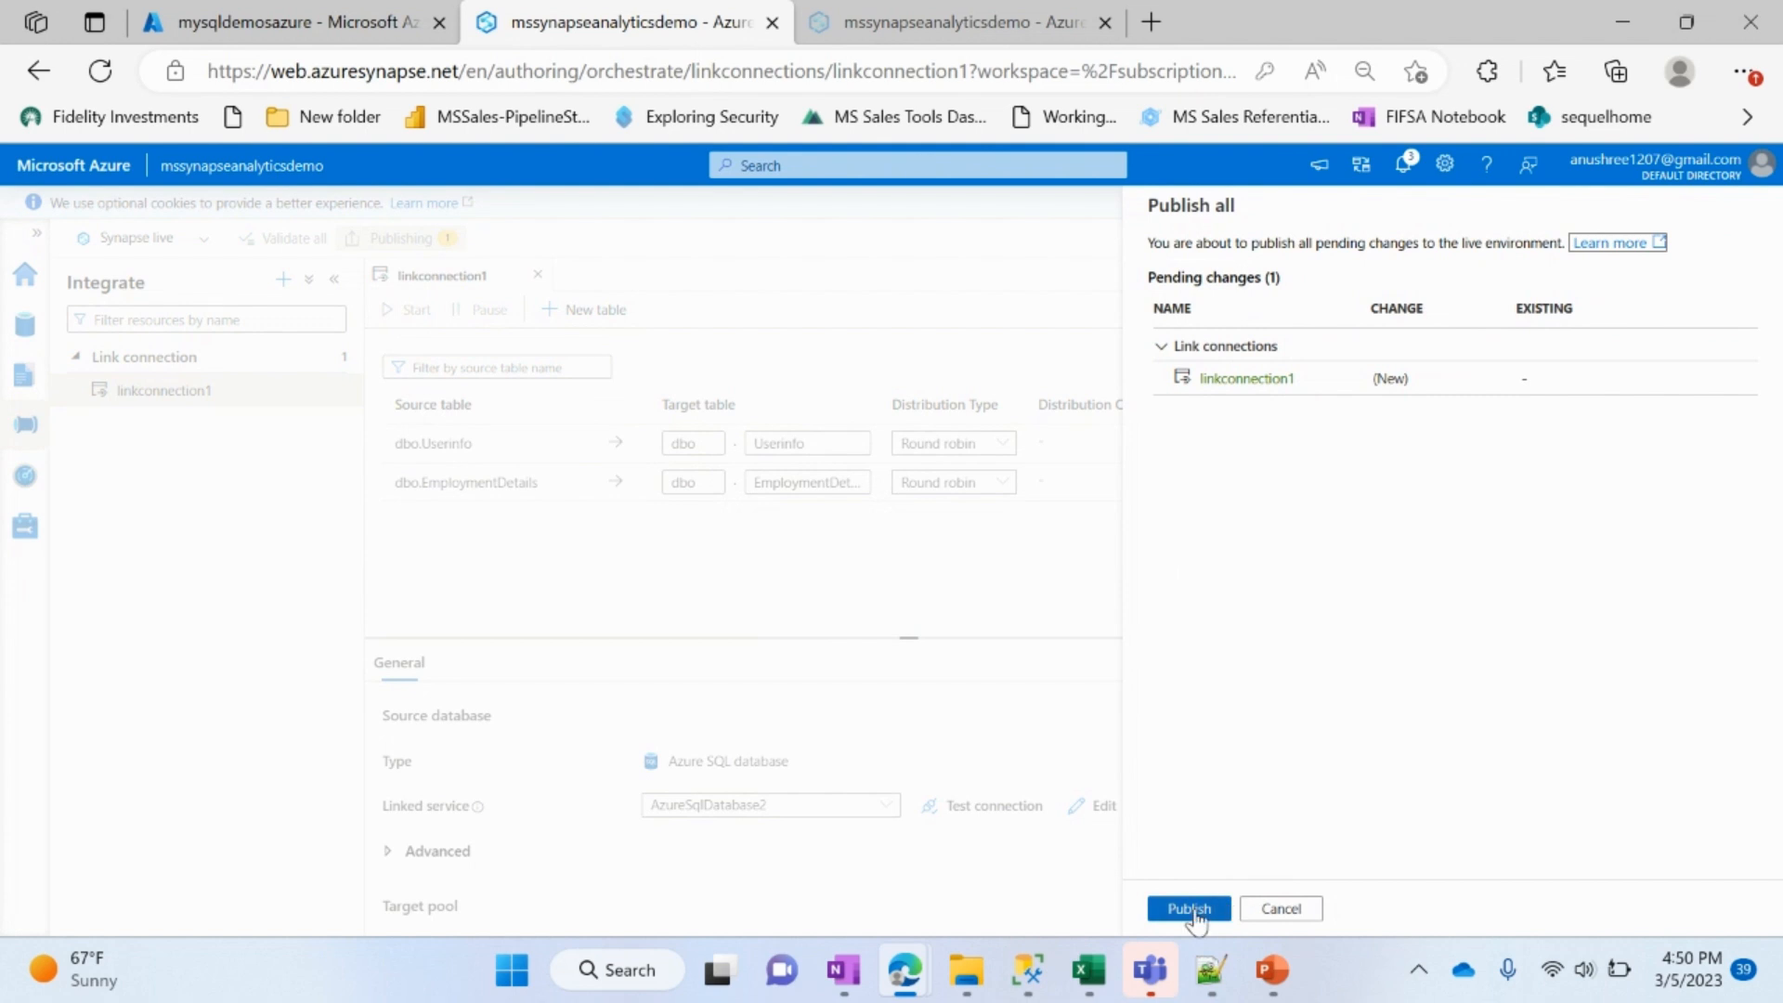
pyautogui.click(1192, 910)
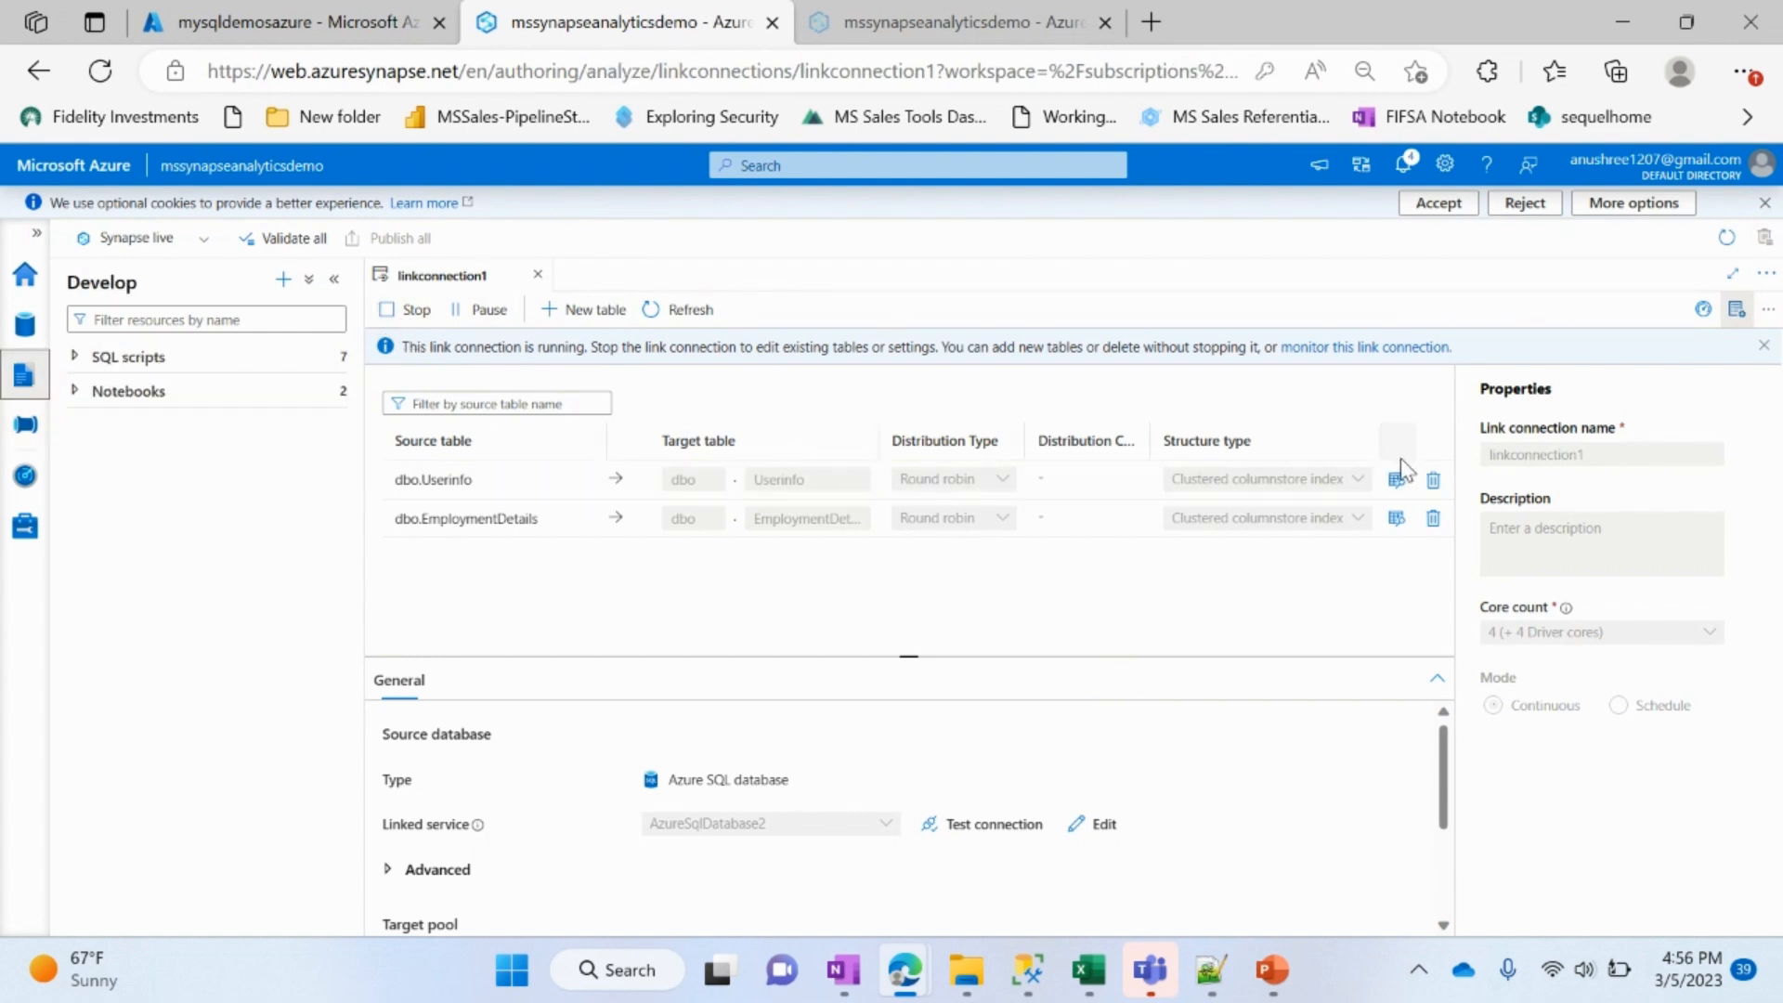
pyautogui.click(1371, 350)
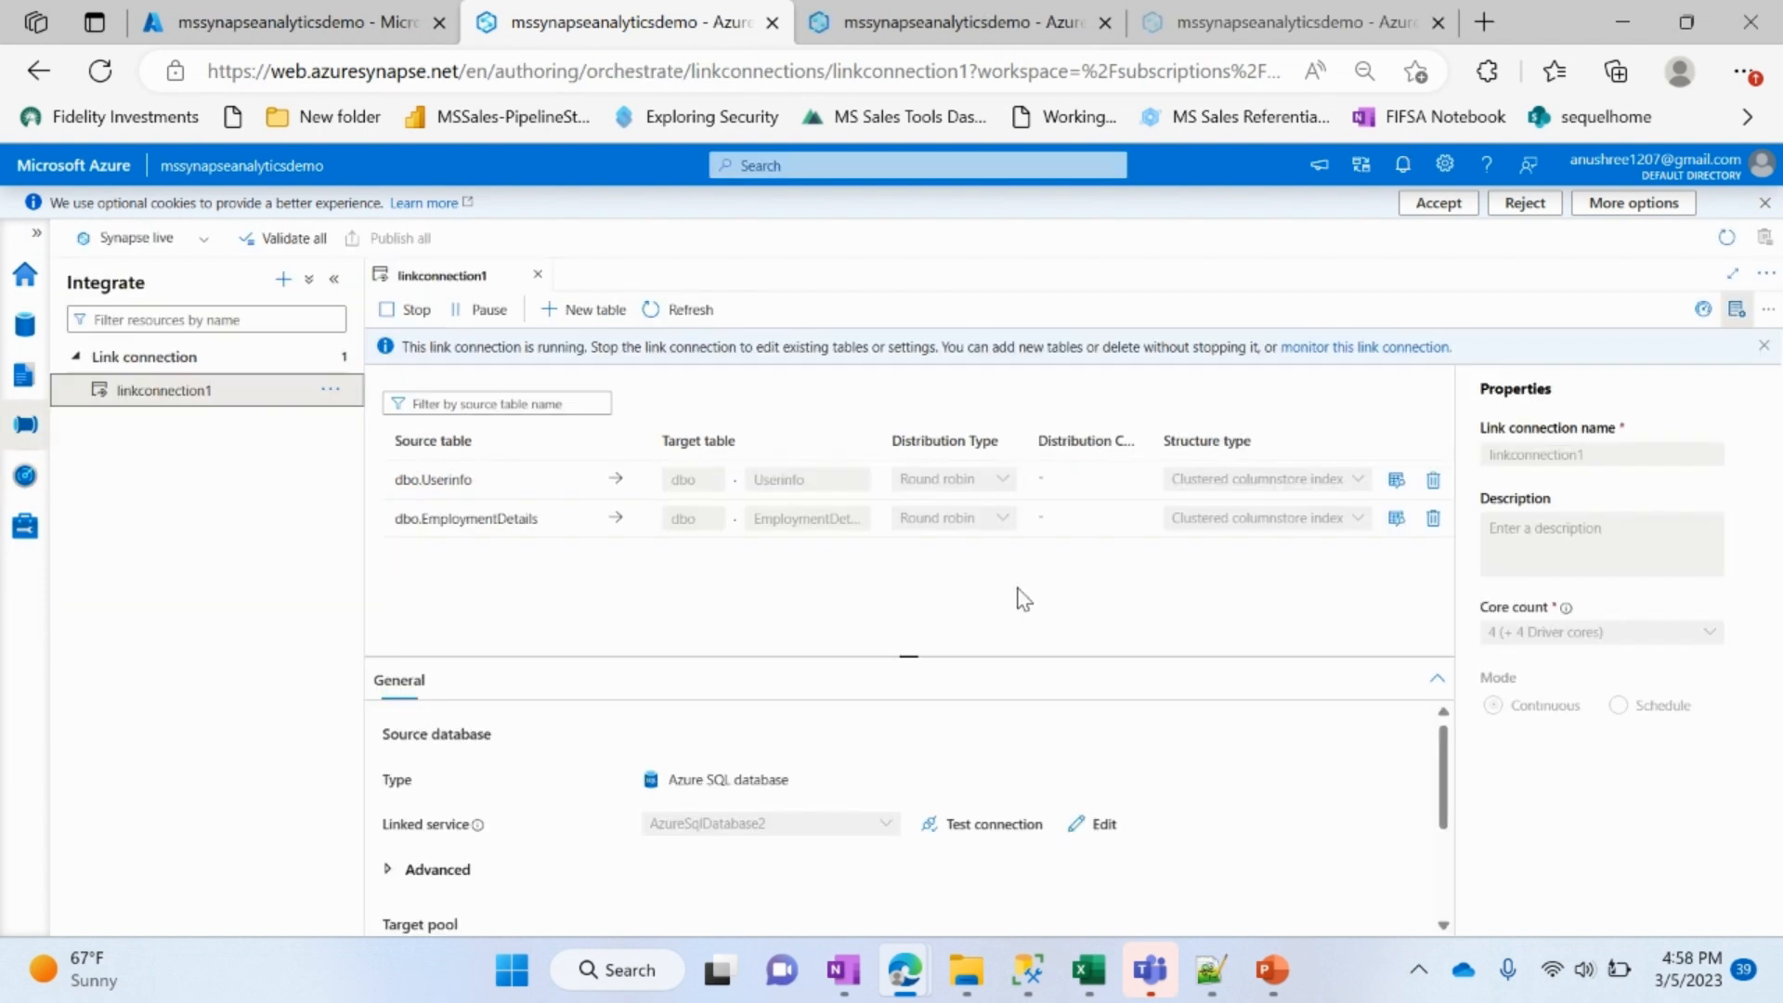
# Step: Query the top 100 rows of dbo.EmploymentDetails in sqlpooldemolink with a new SQL script and enlarge the results area to review them
pyautogui.click(19, 336)
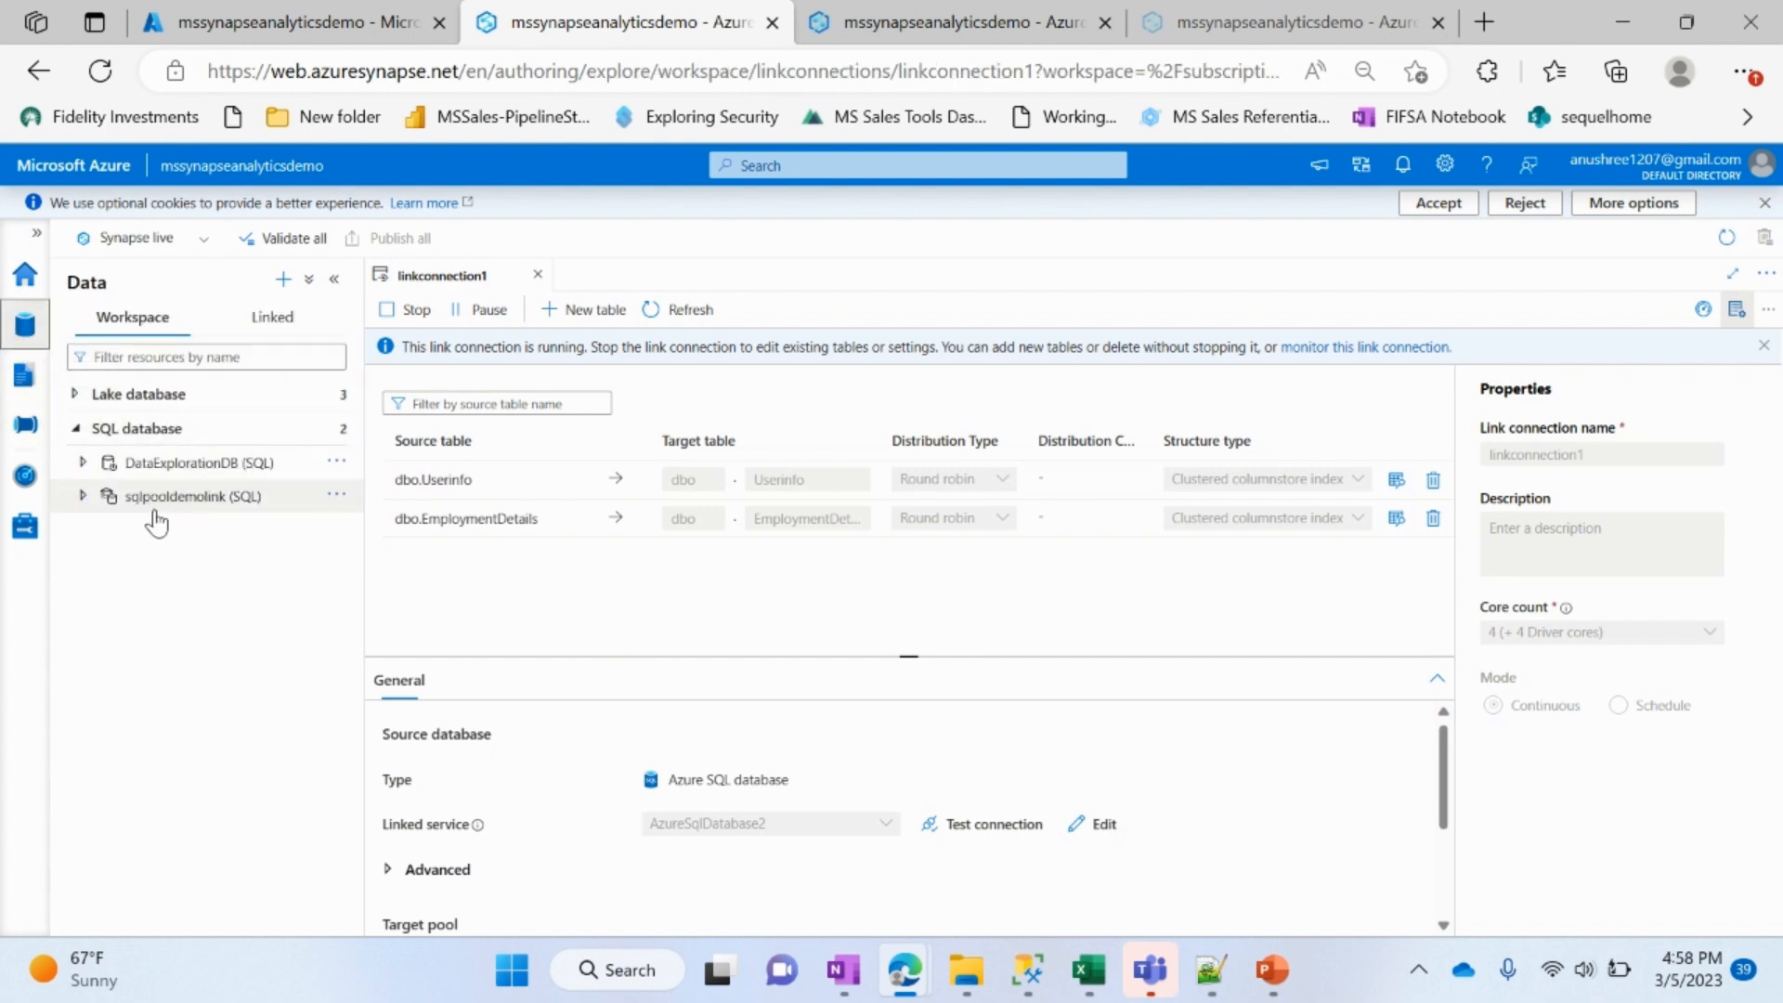
pyautogui.click(83, 497)
pyautogui.click(102, 529)
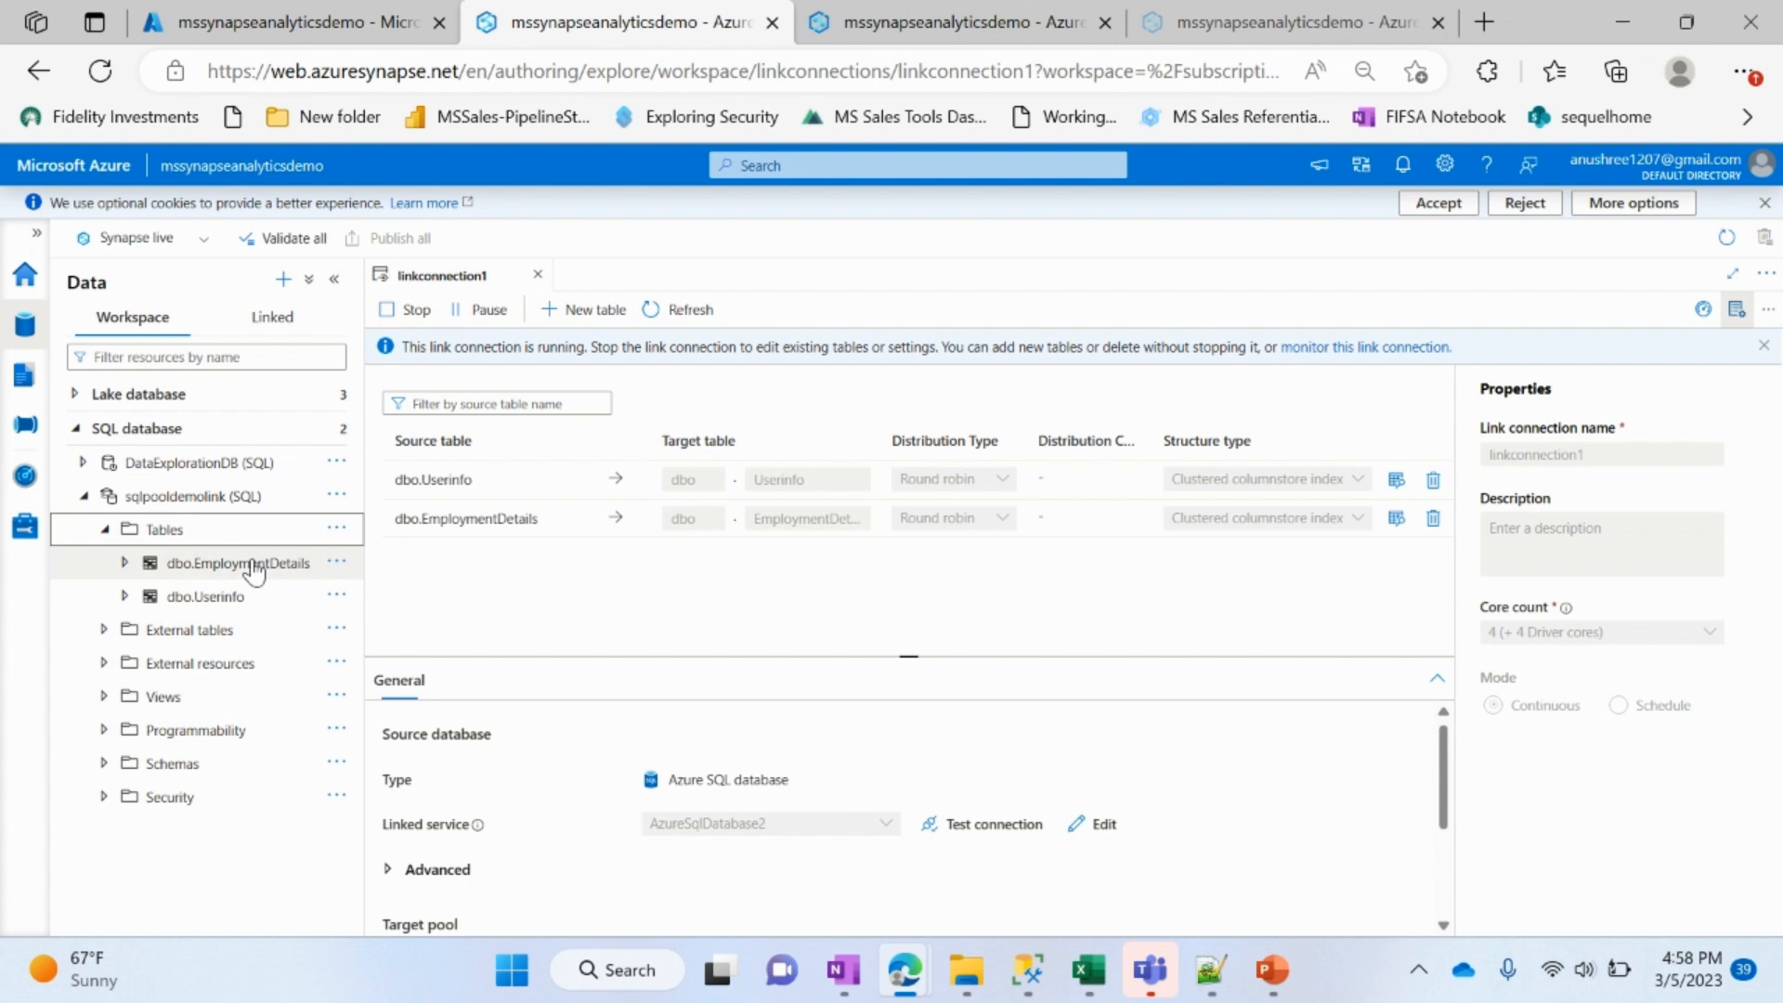
pyautogui.click(336, 563)
pyautogui.moveTo(399, 589)
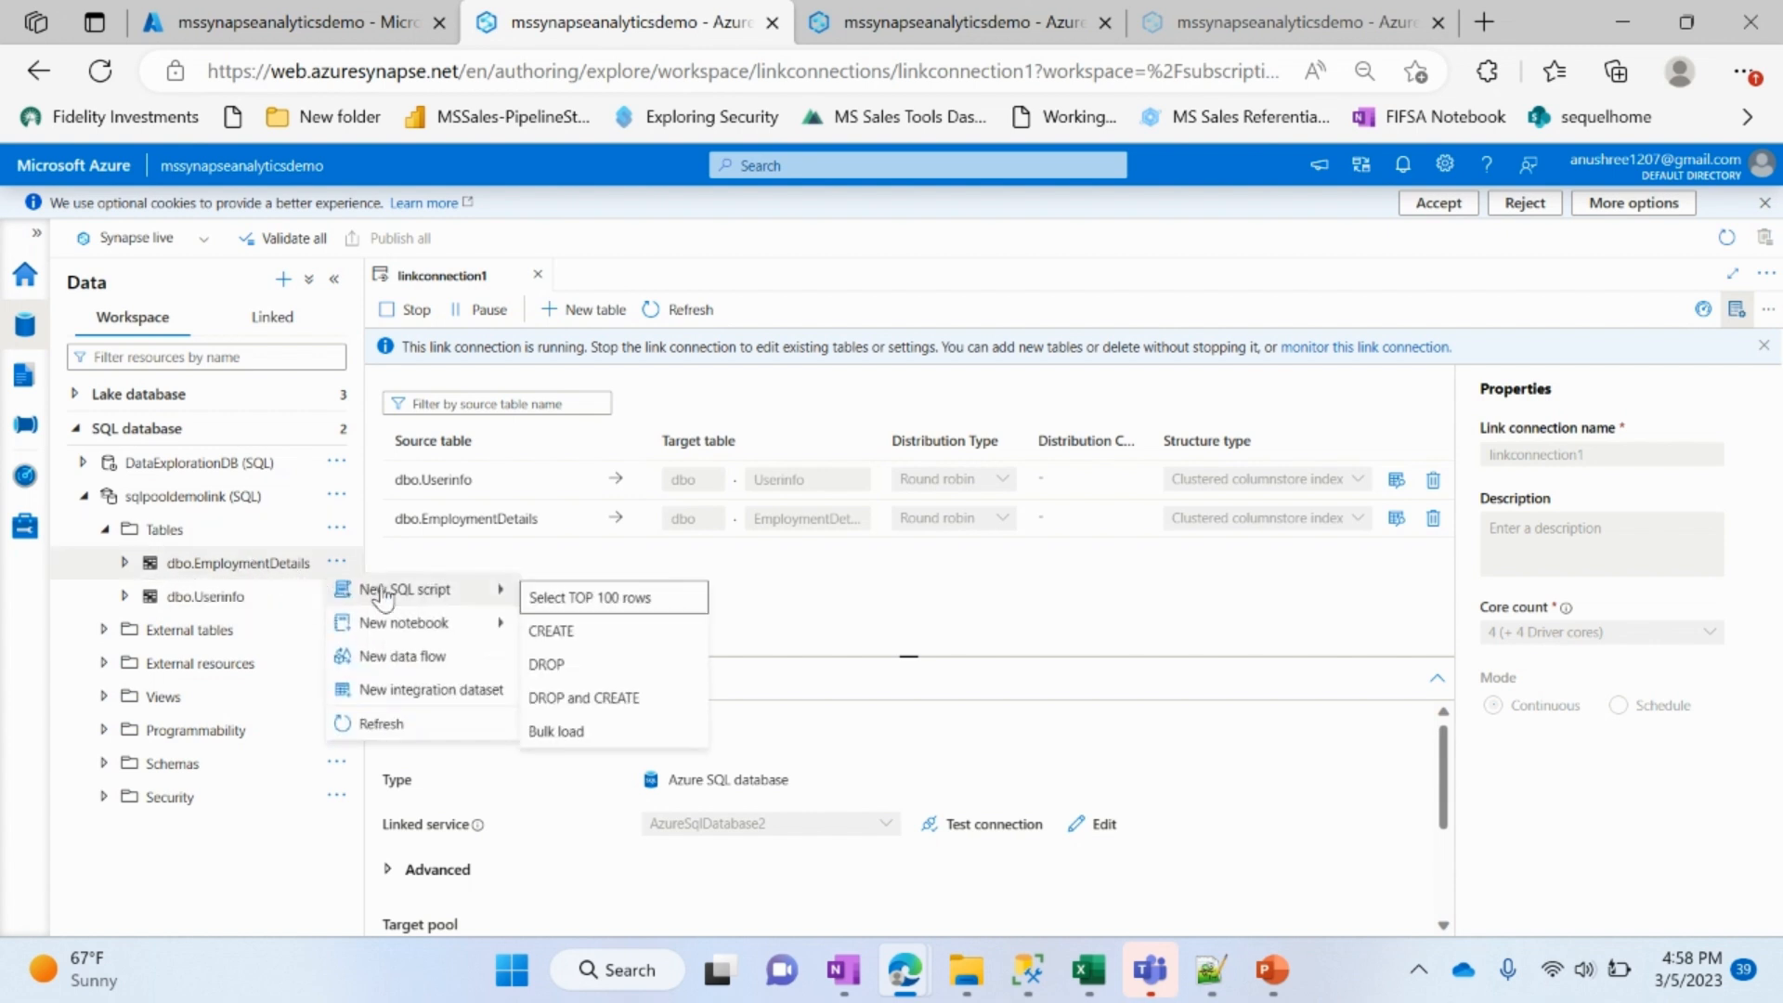
pyautogui.click(610, 599)
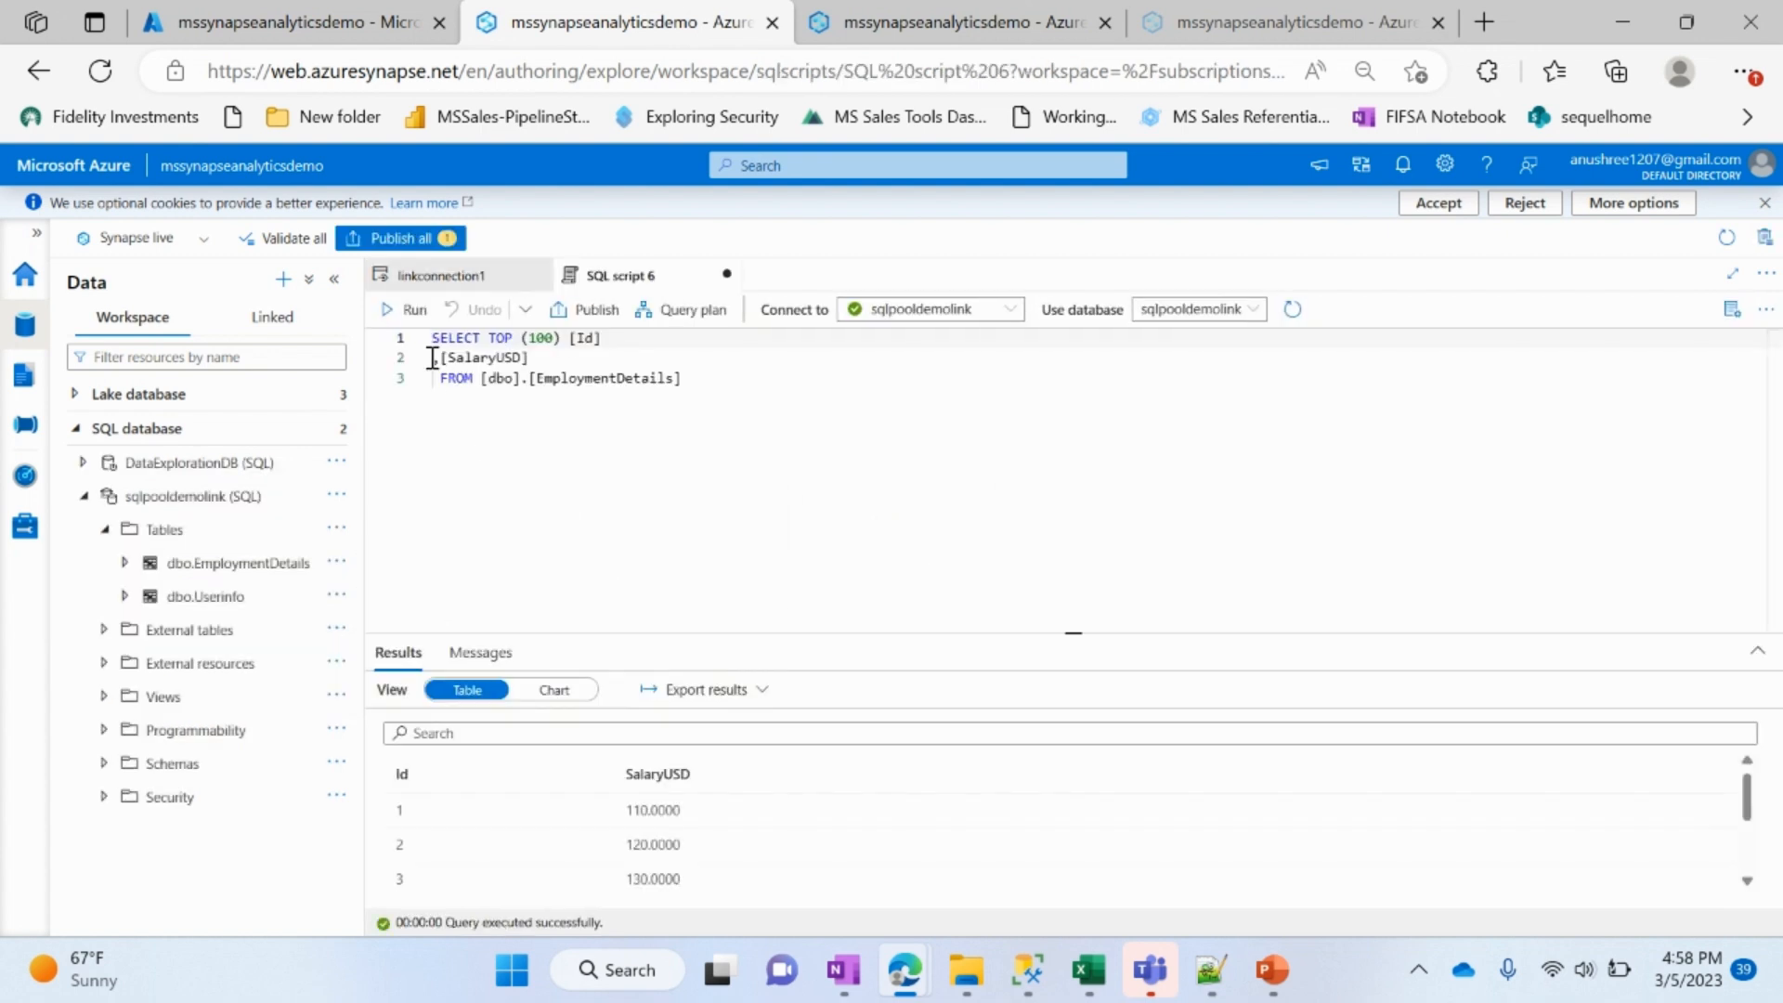
pyautogui.scroll(-2, 688, 840)
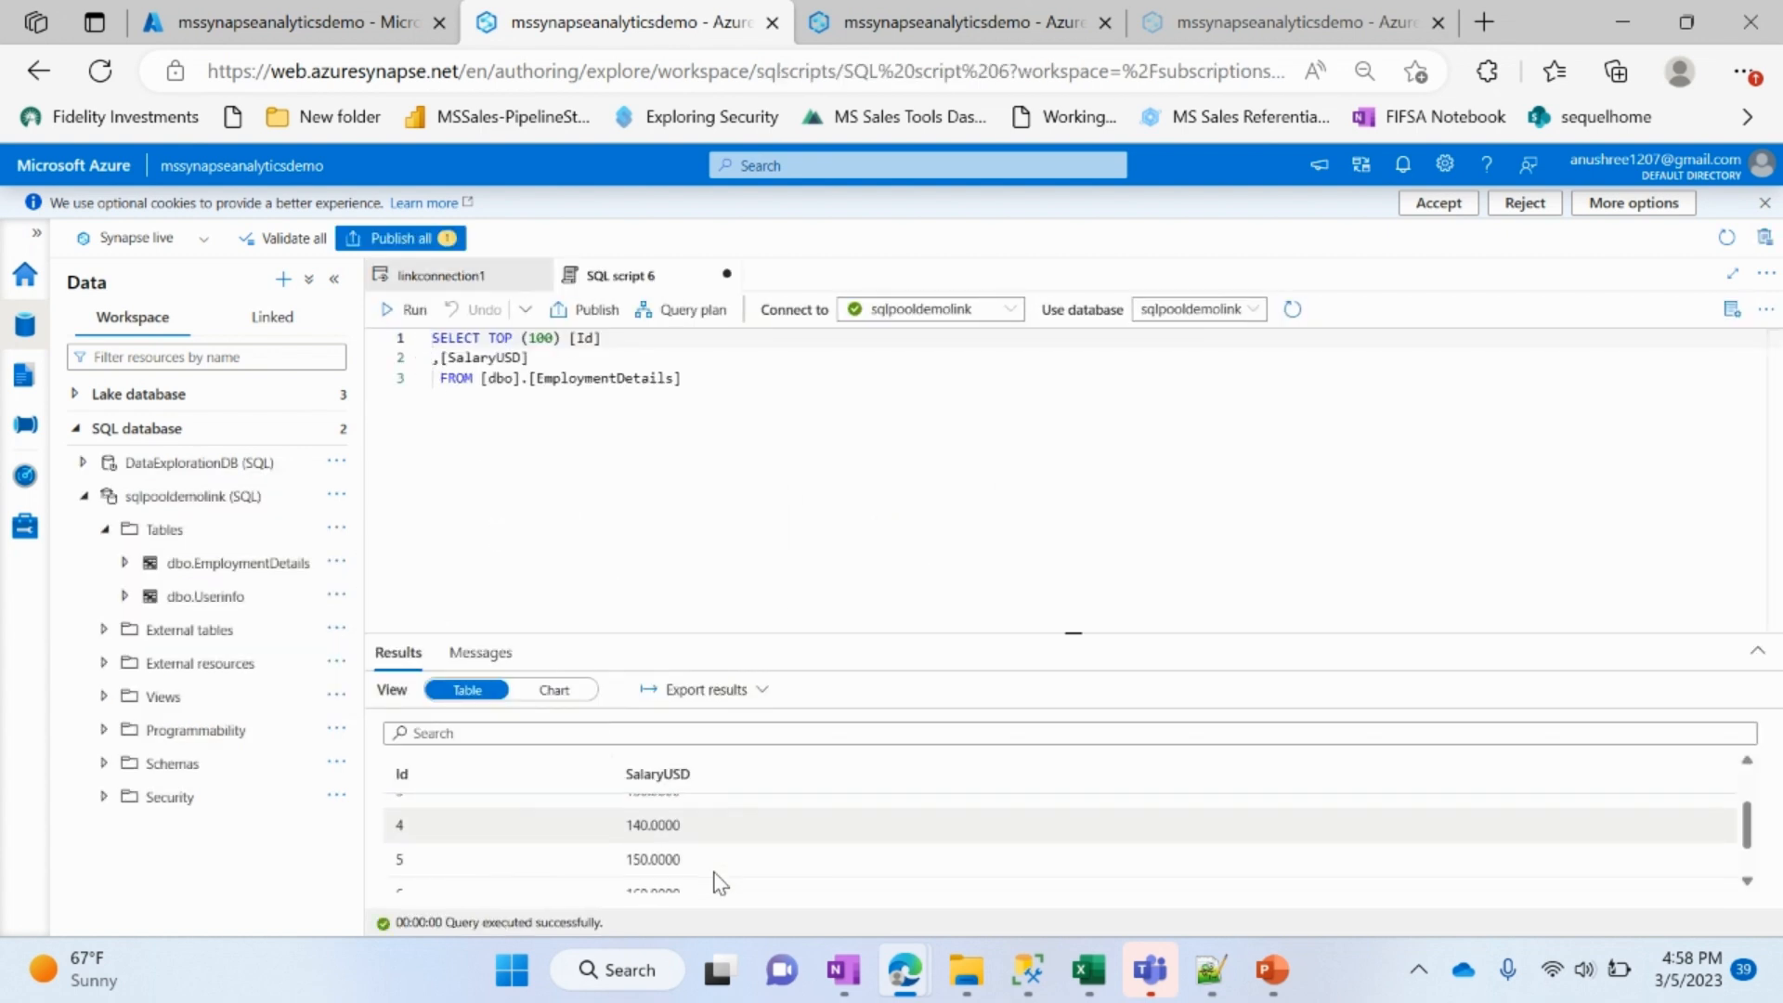
pyautogui.moveTo(1071, 637); pyautogui.dragTo(1072, 478)
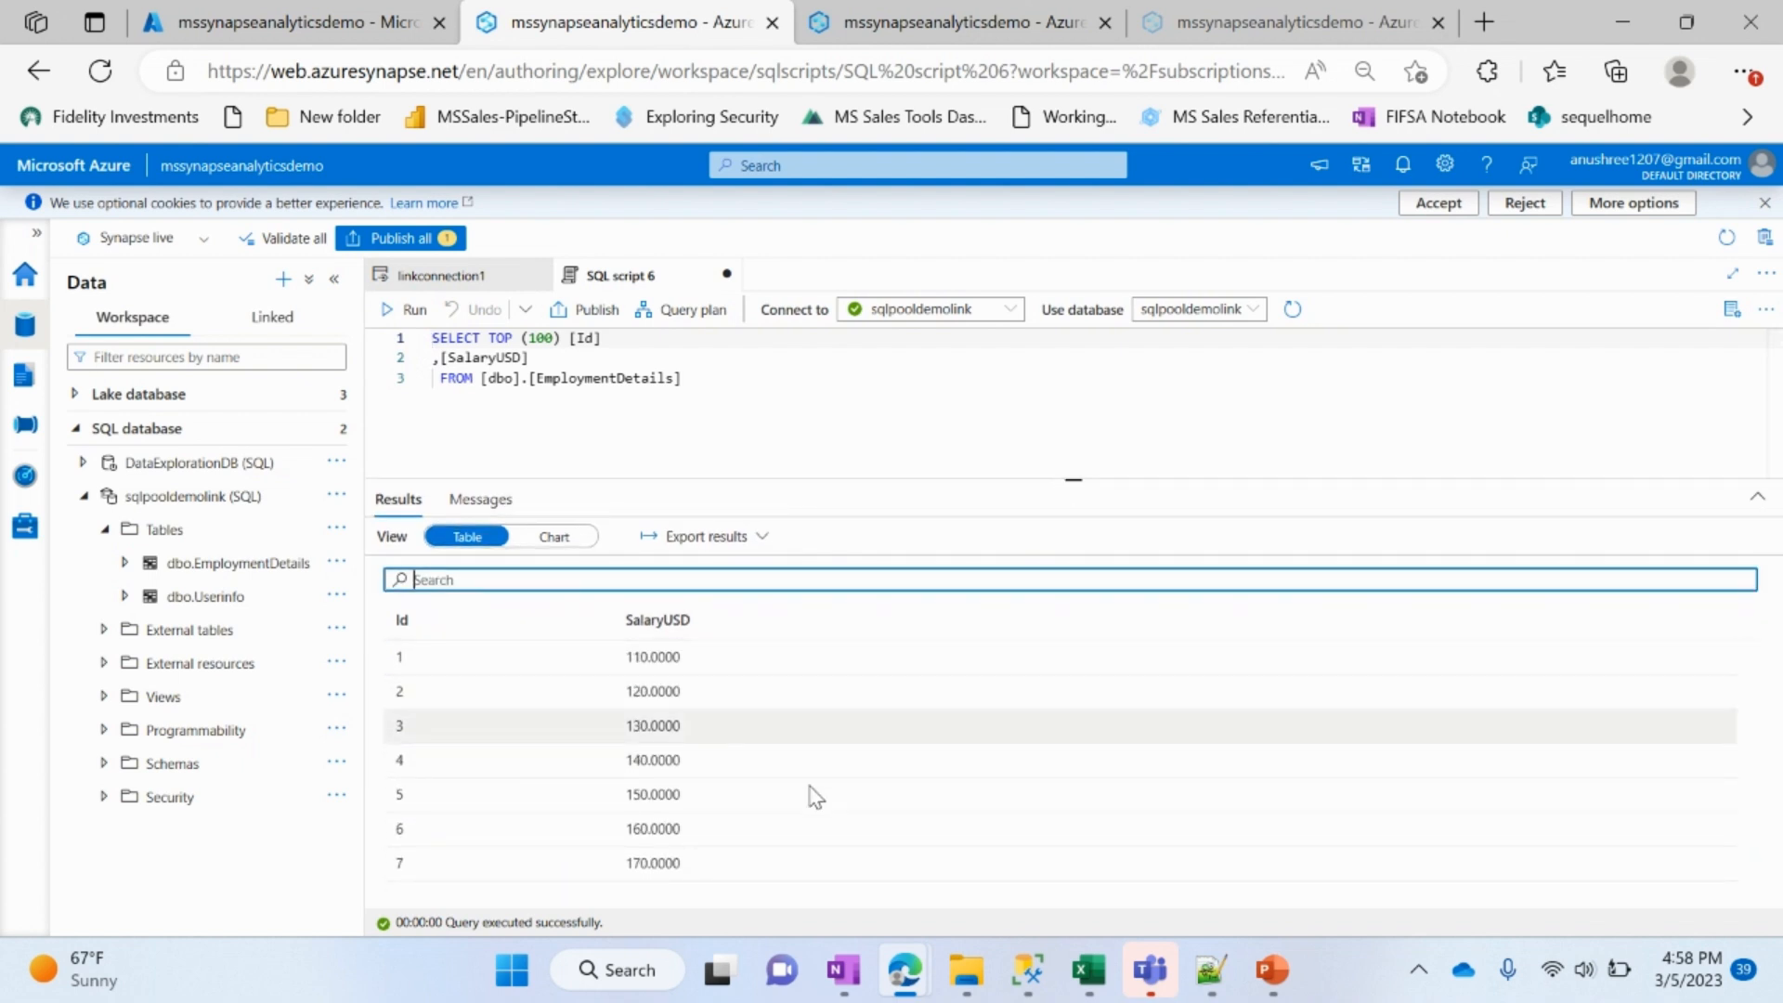
# Step: Query the top 100 rows of dbo.Userinfo in sqlpooldemolink with a new SQL script and enlarge its results area
pyautogui.click(214, 599)
pyautogui.rightClick(216, 603)
pyautogui.moveTo(397, 623)
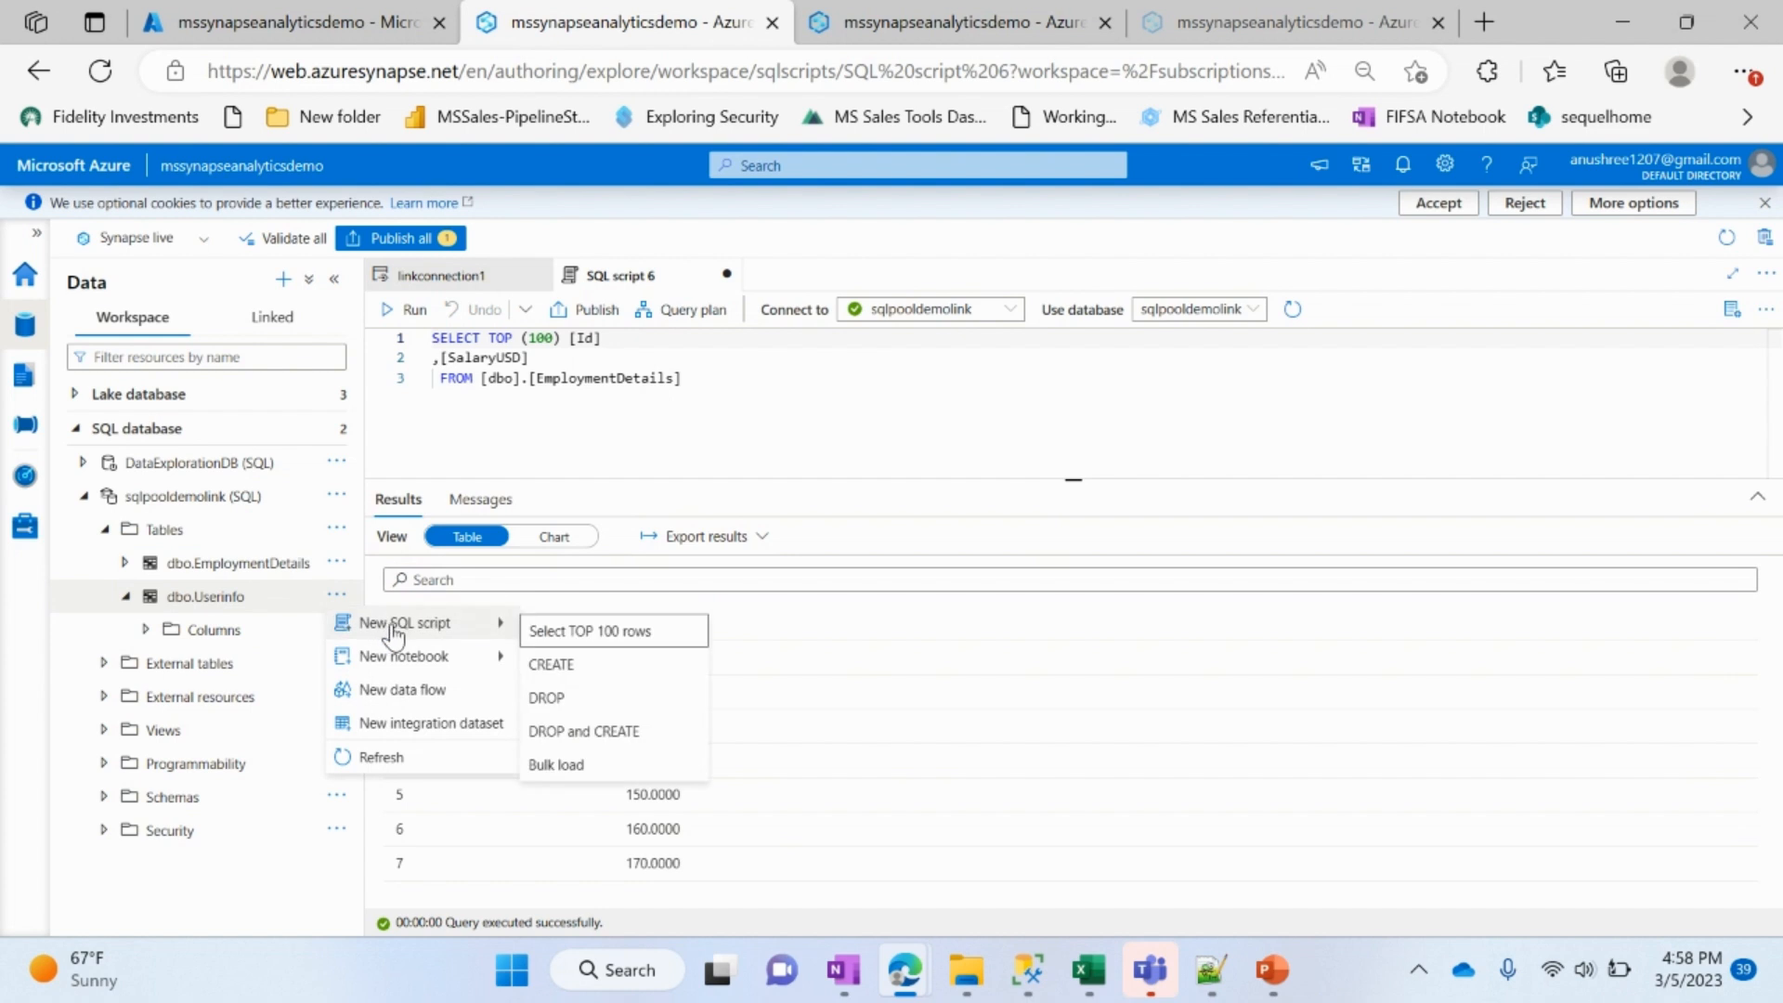
pyautogui.click(585, 629)
pyautogui.scroll(-2, 624, 877)
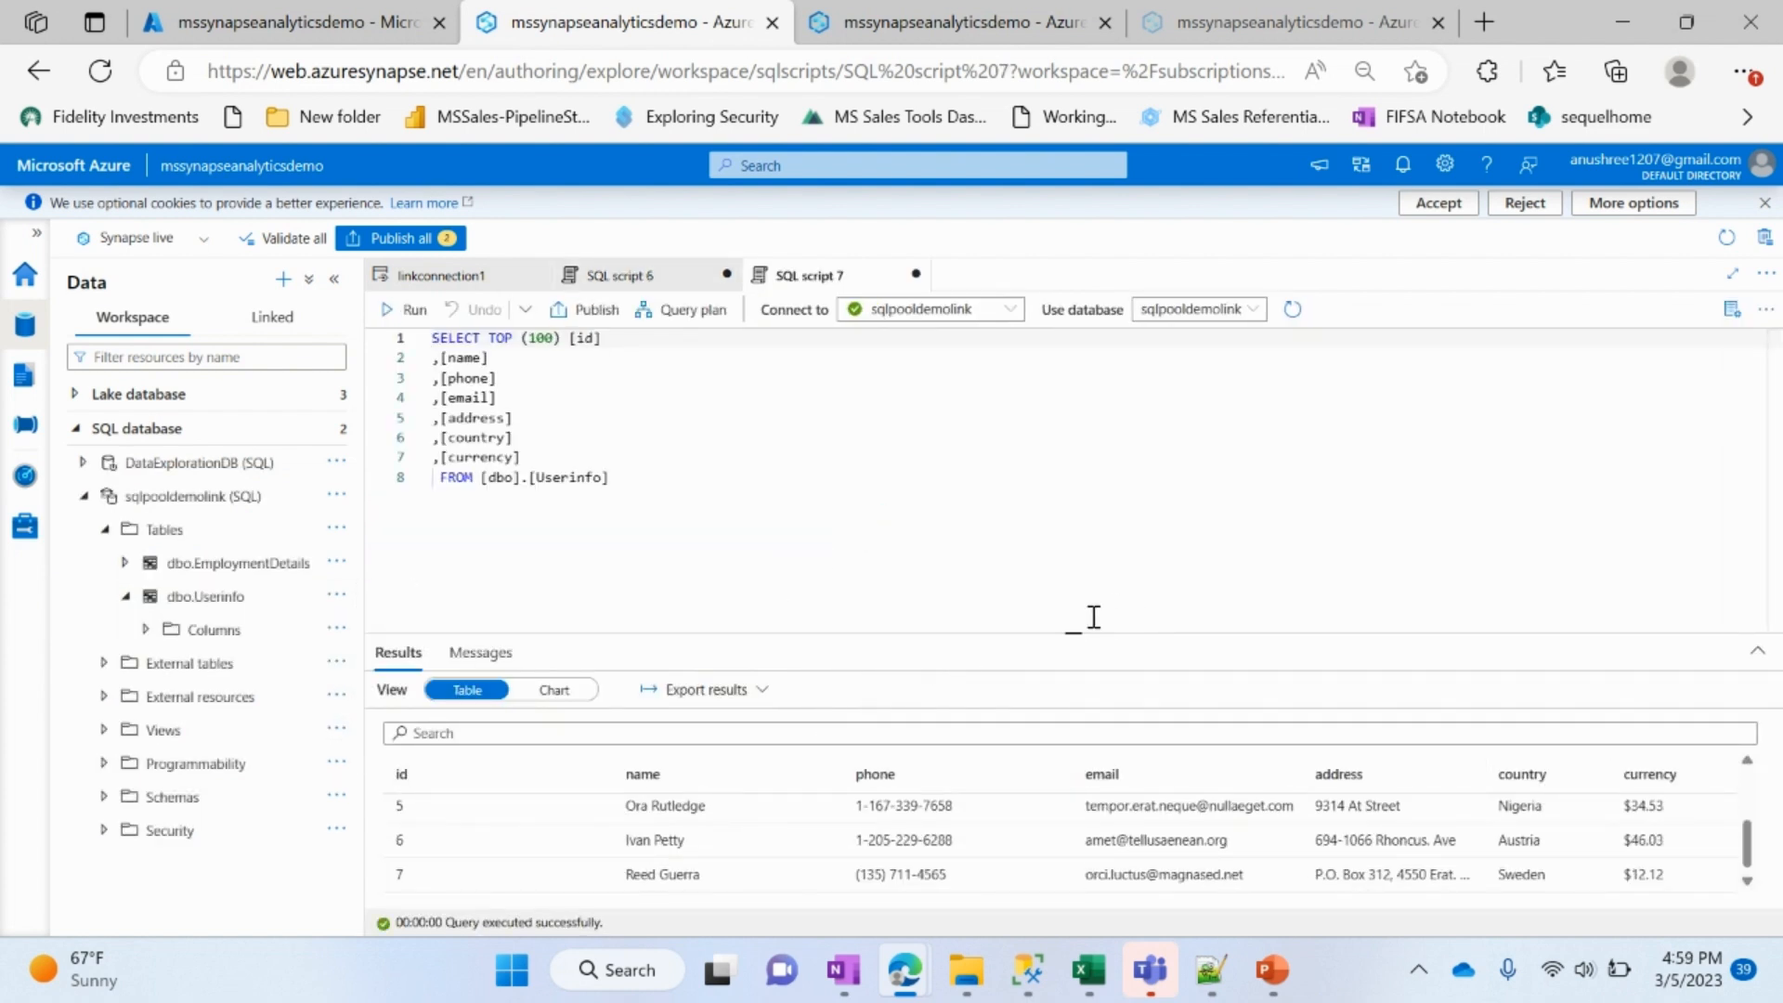
pyautogui.moveTo(1071, 632); pyautogui.dragTo(1050, 434)
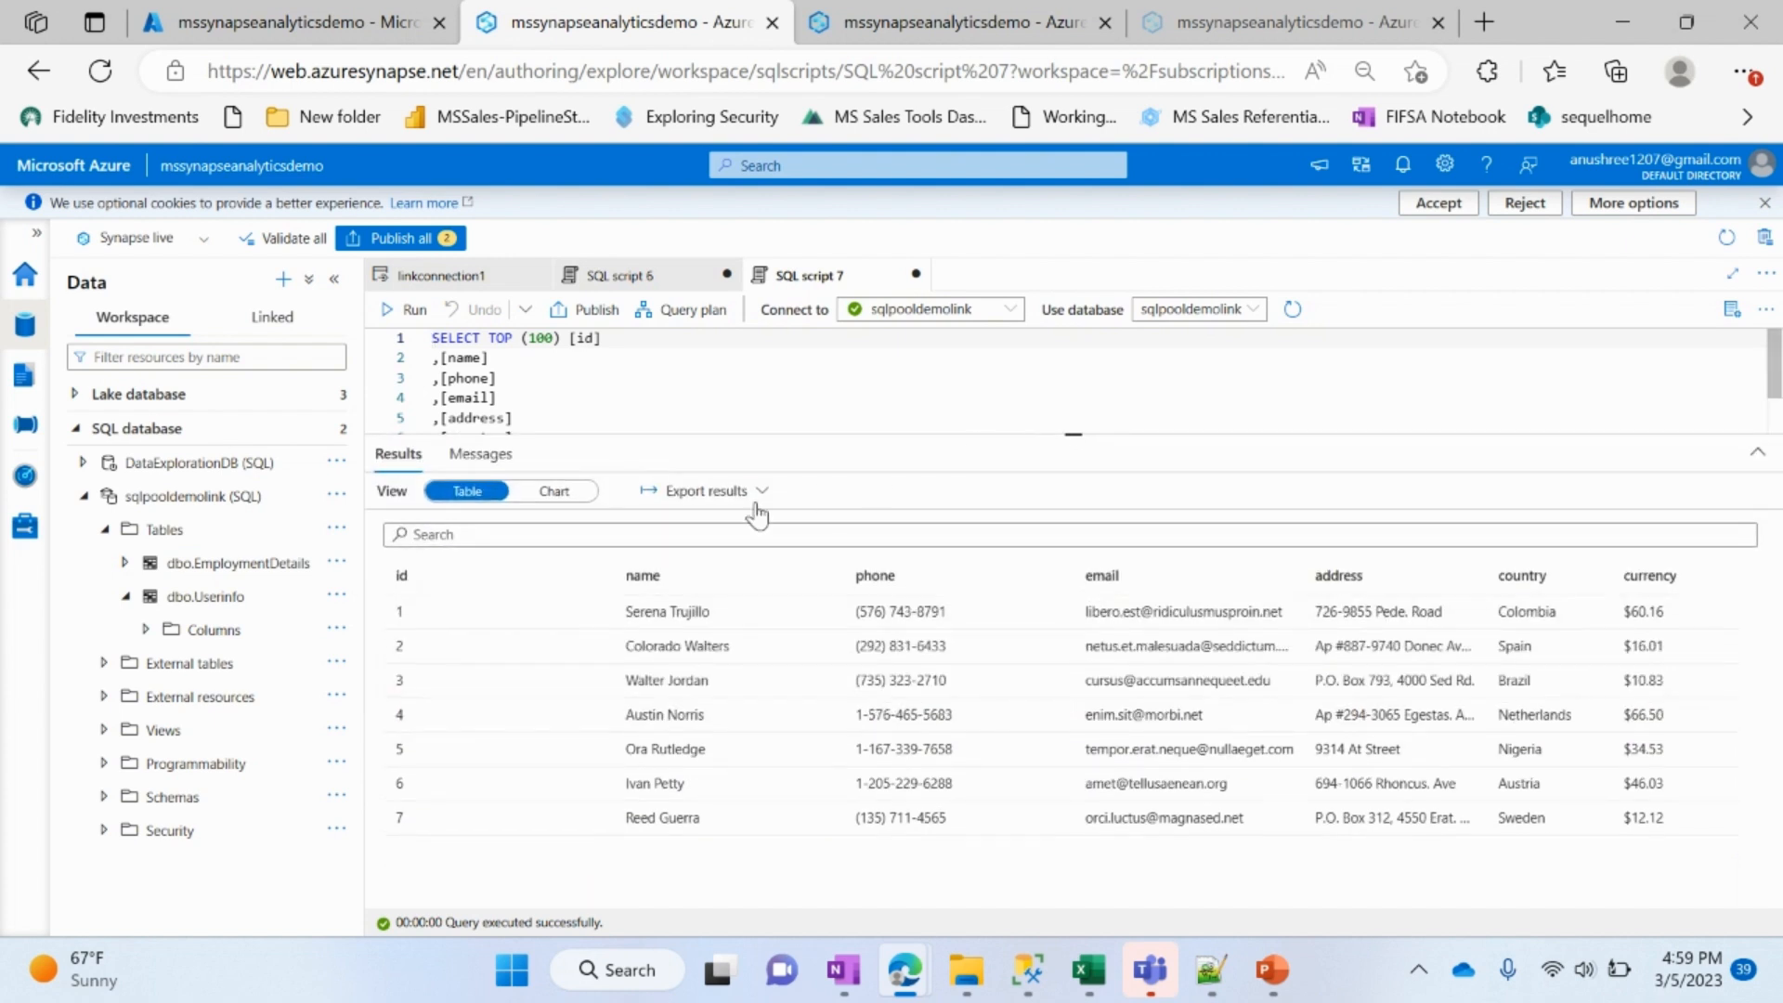
# Step: Display the Userinfo query results as a Bar chart and open the format choices for saving it as an image
pyautogui.click(554, 490)
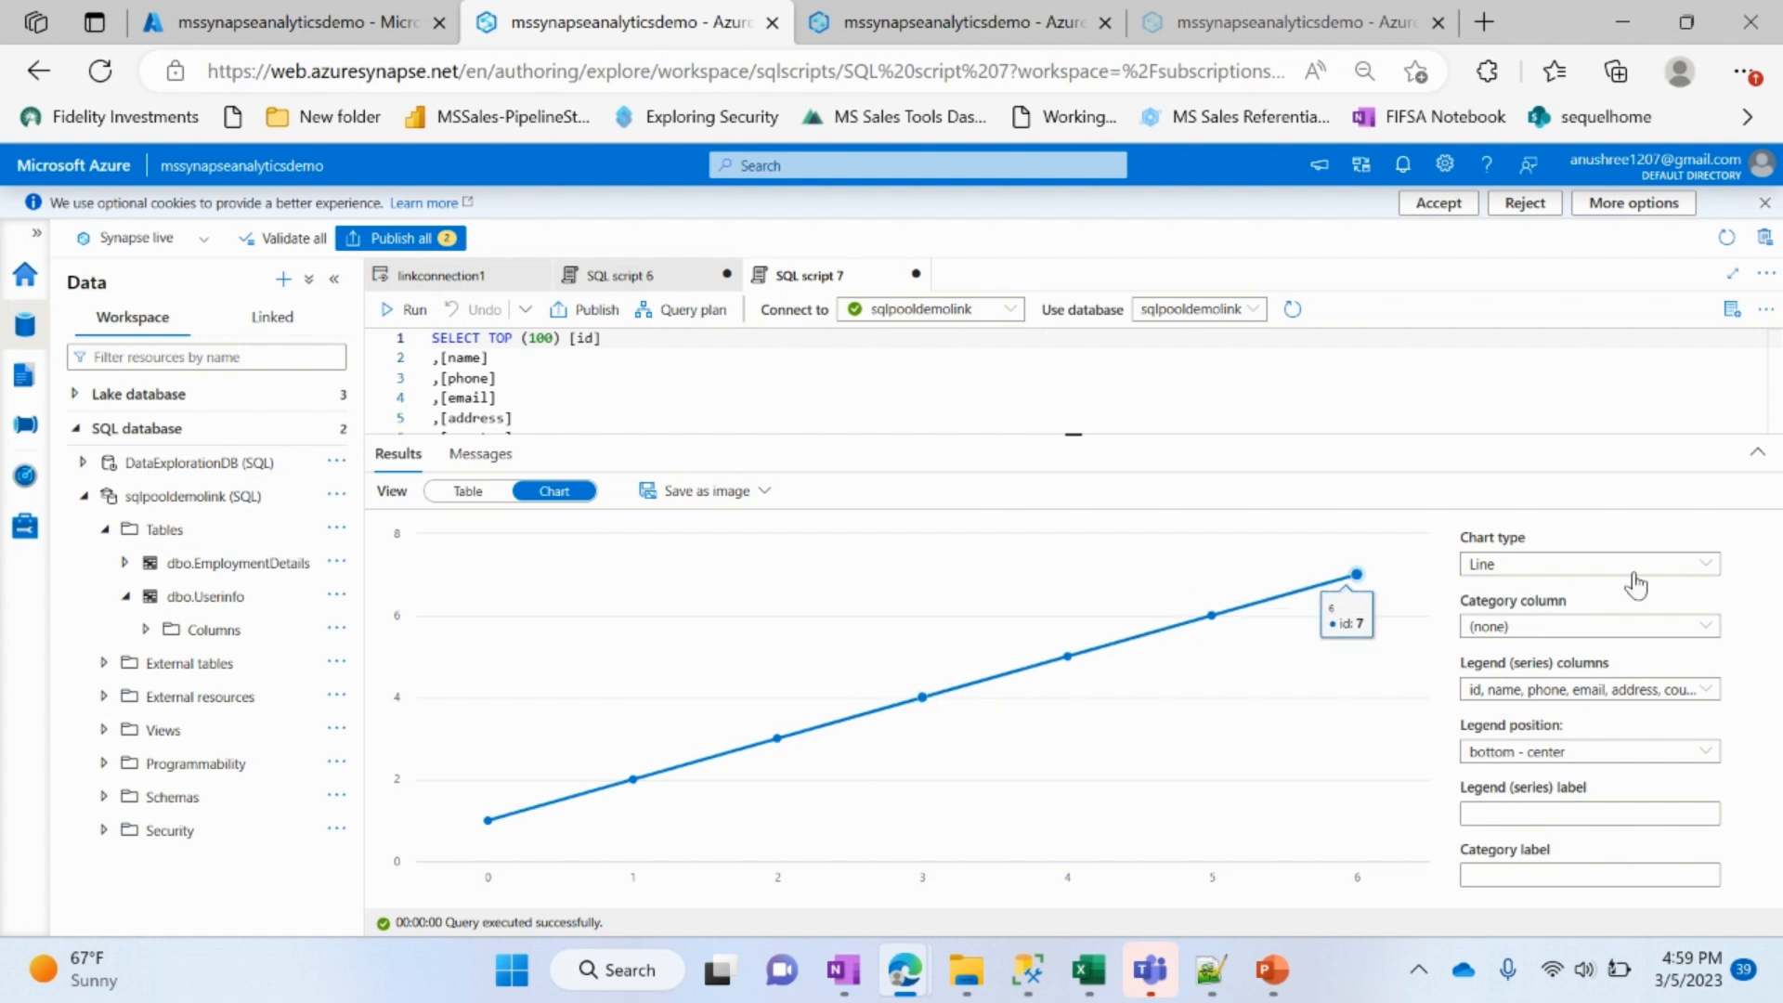
pyautogui.click(1578, 565)
pyautogui.click(1566, 627)
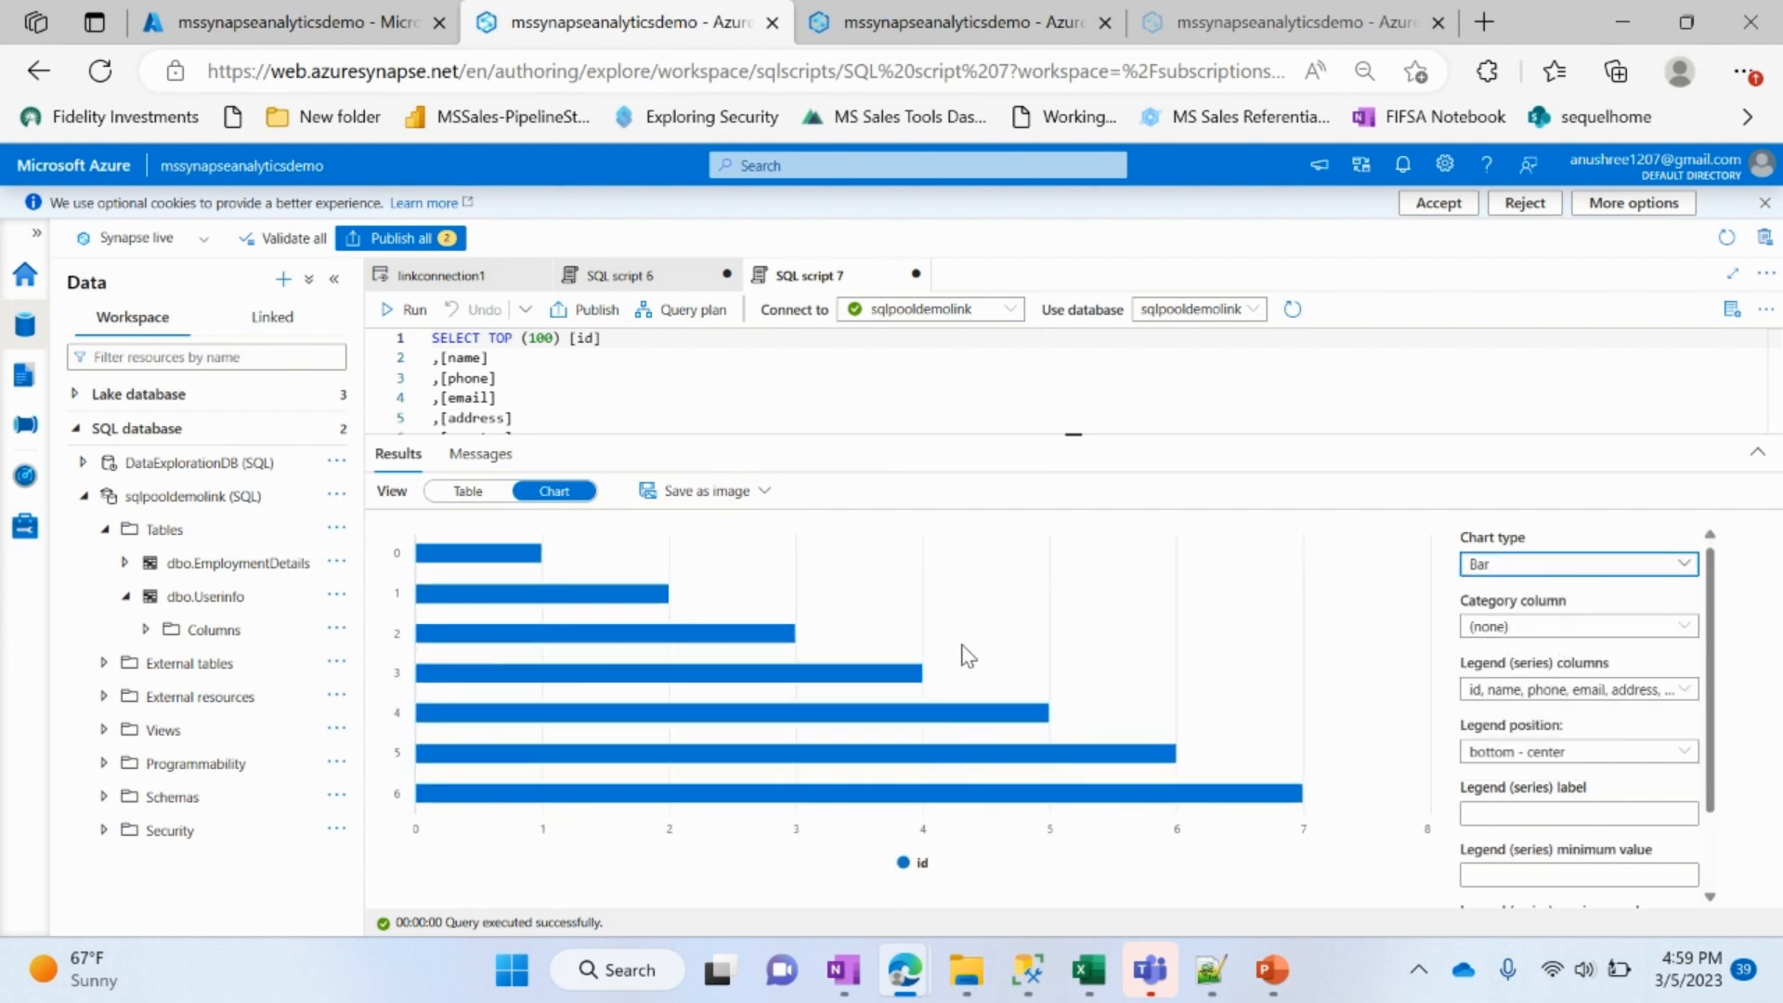
pyautogui.click(734, 491)
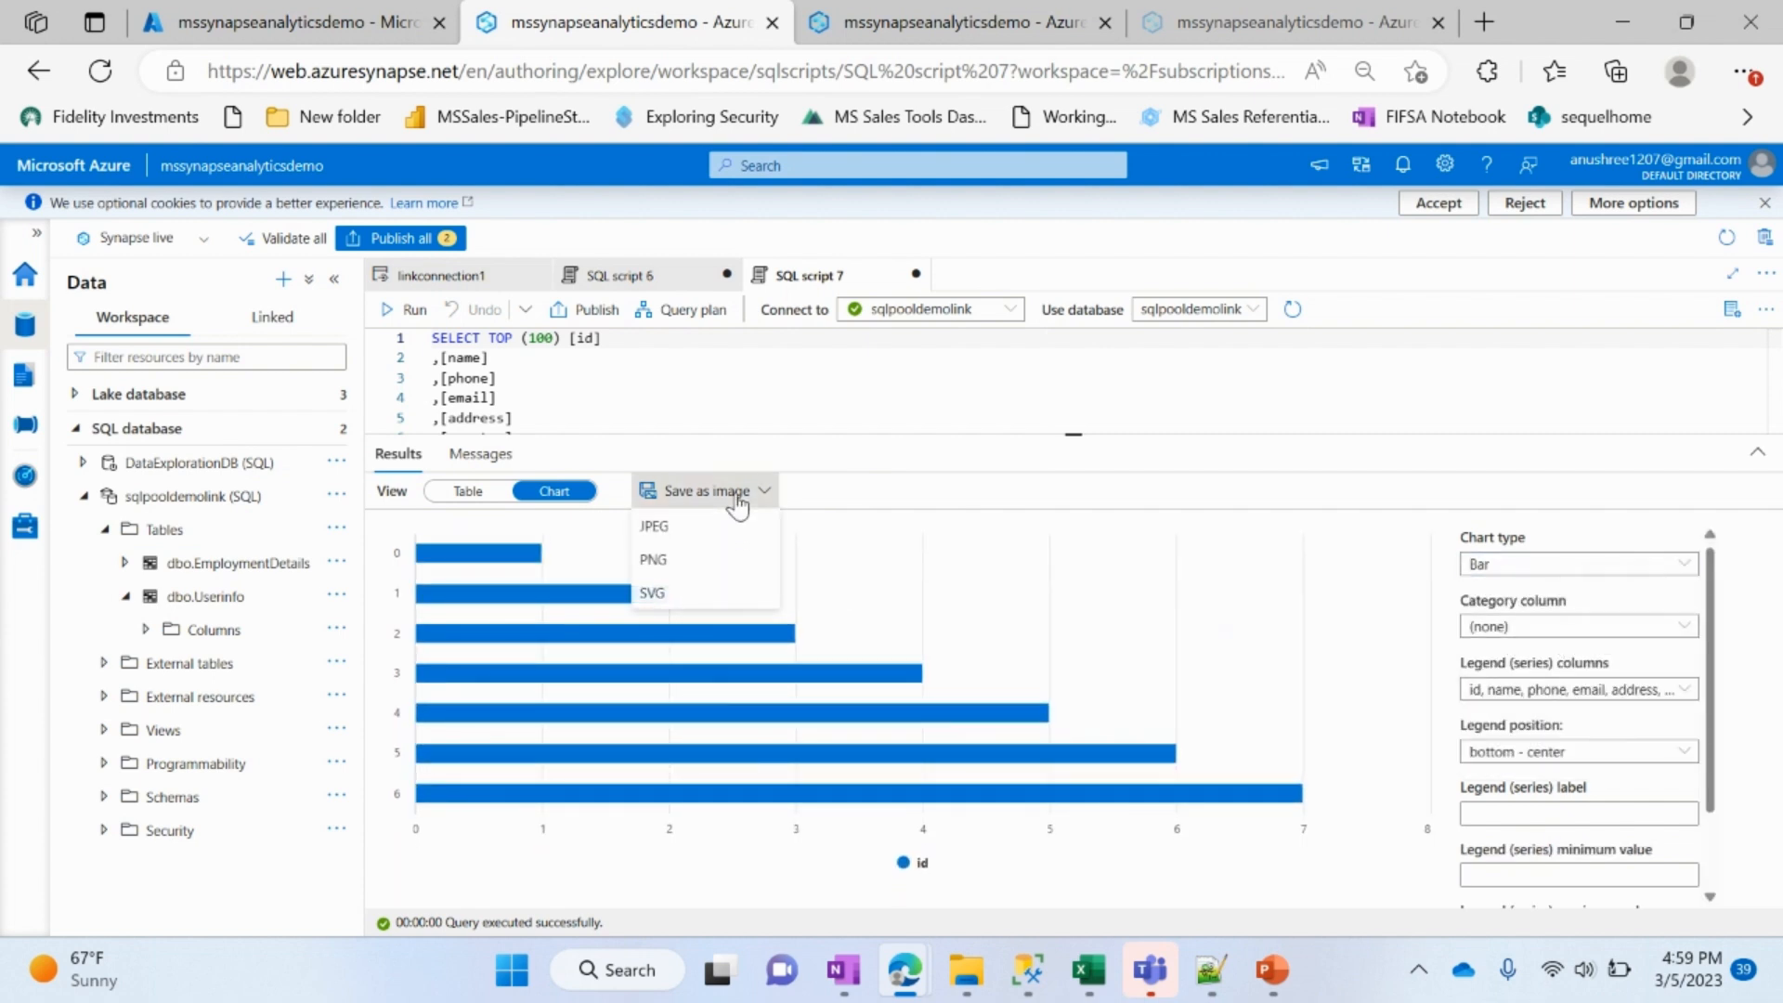